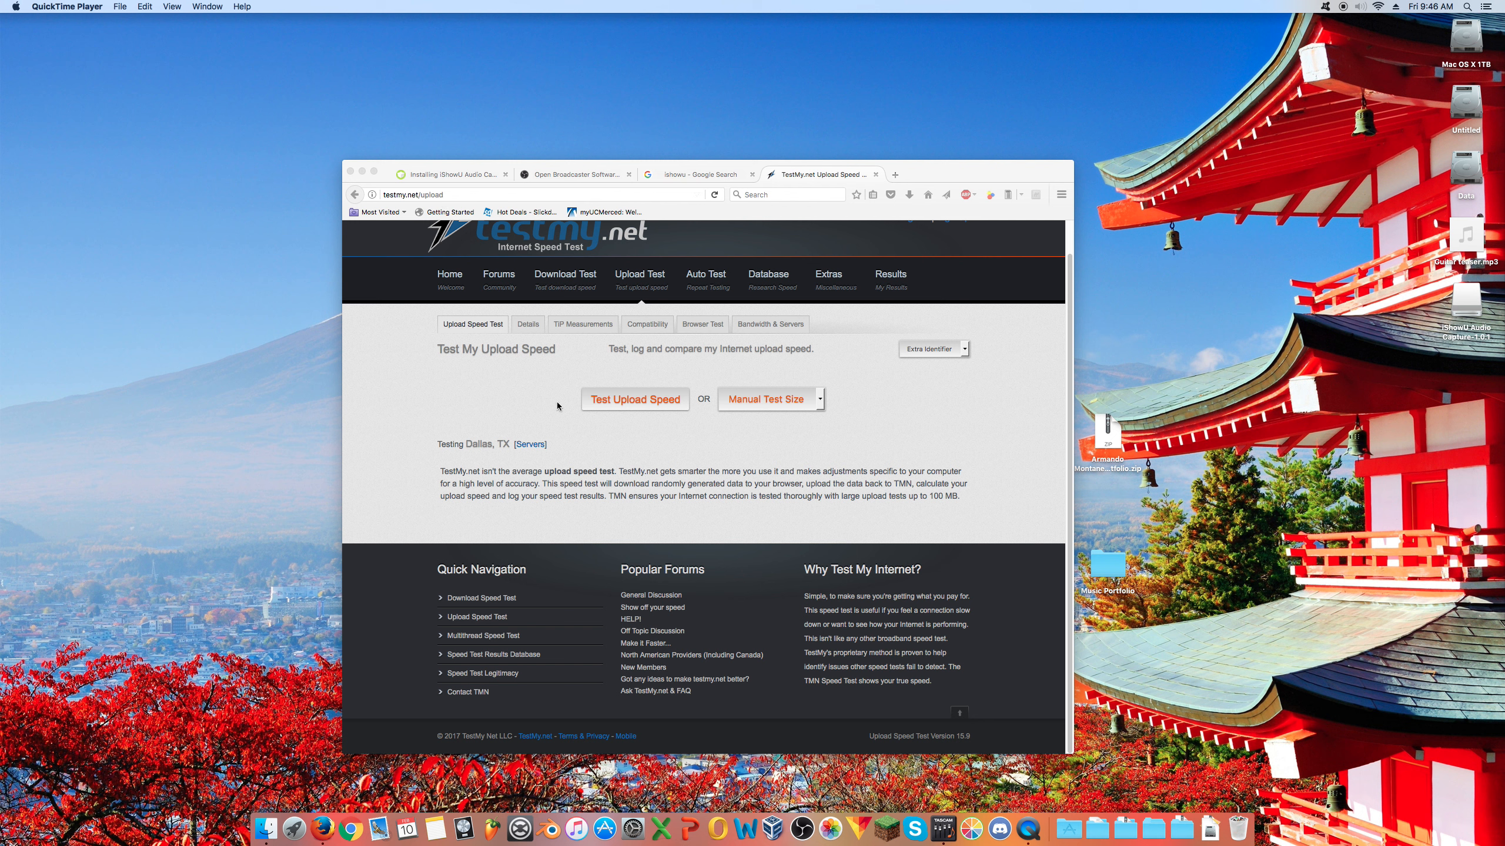
- Run an upload speed test on testmy.net and highlight the resulting upload speed
left_click(625, 401)
left_click(659, 399)
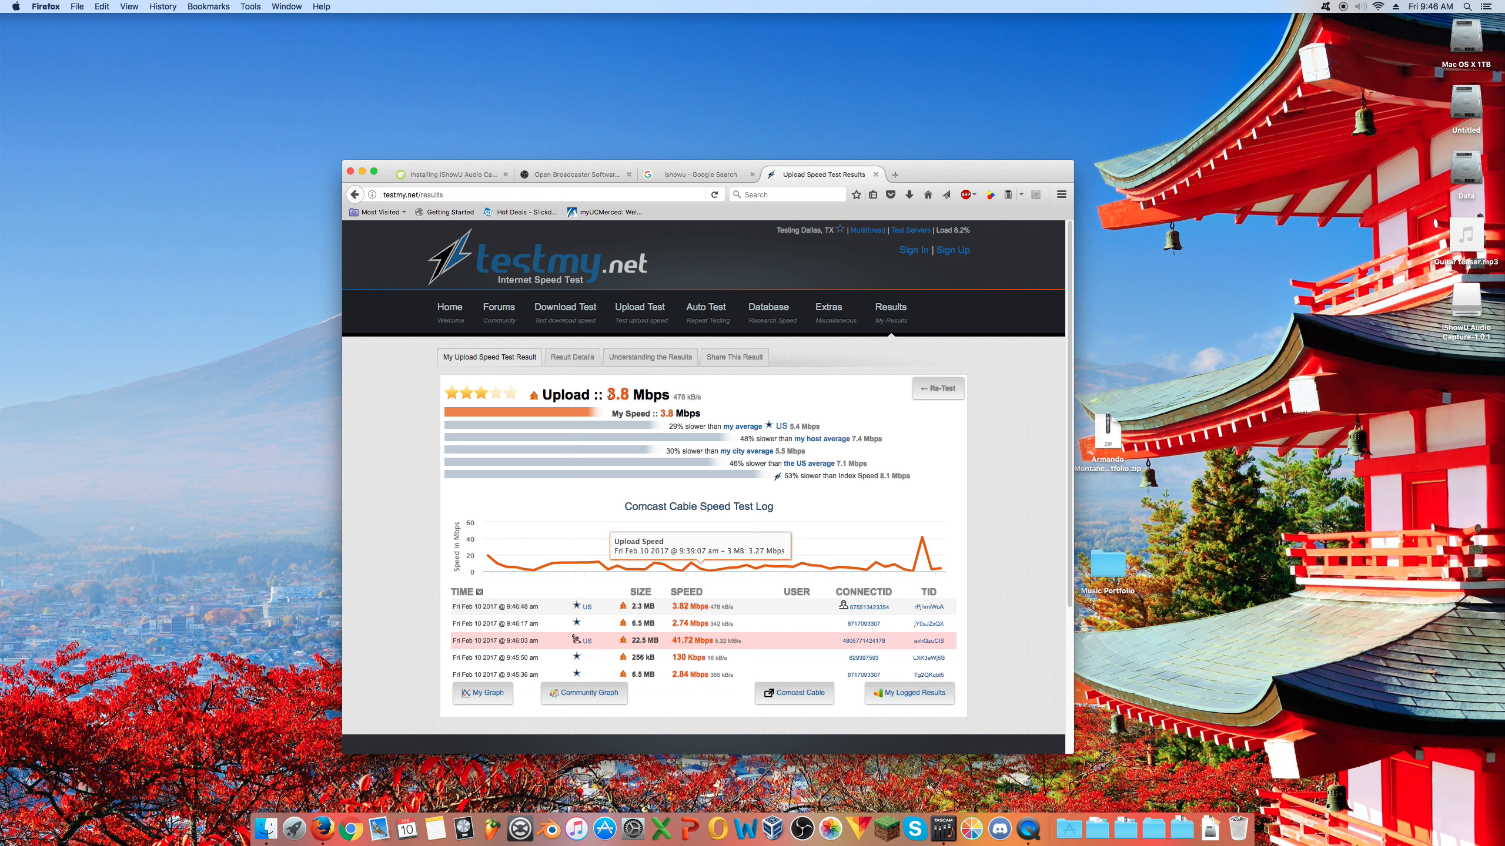
left_click_drag(609, 394, 626, 398)
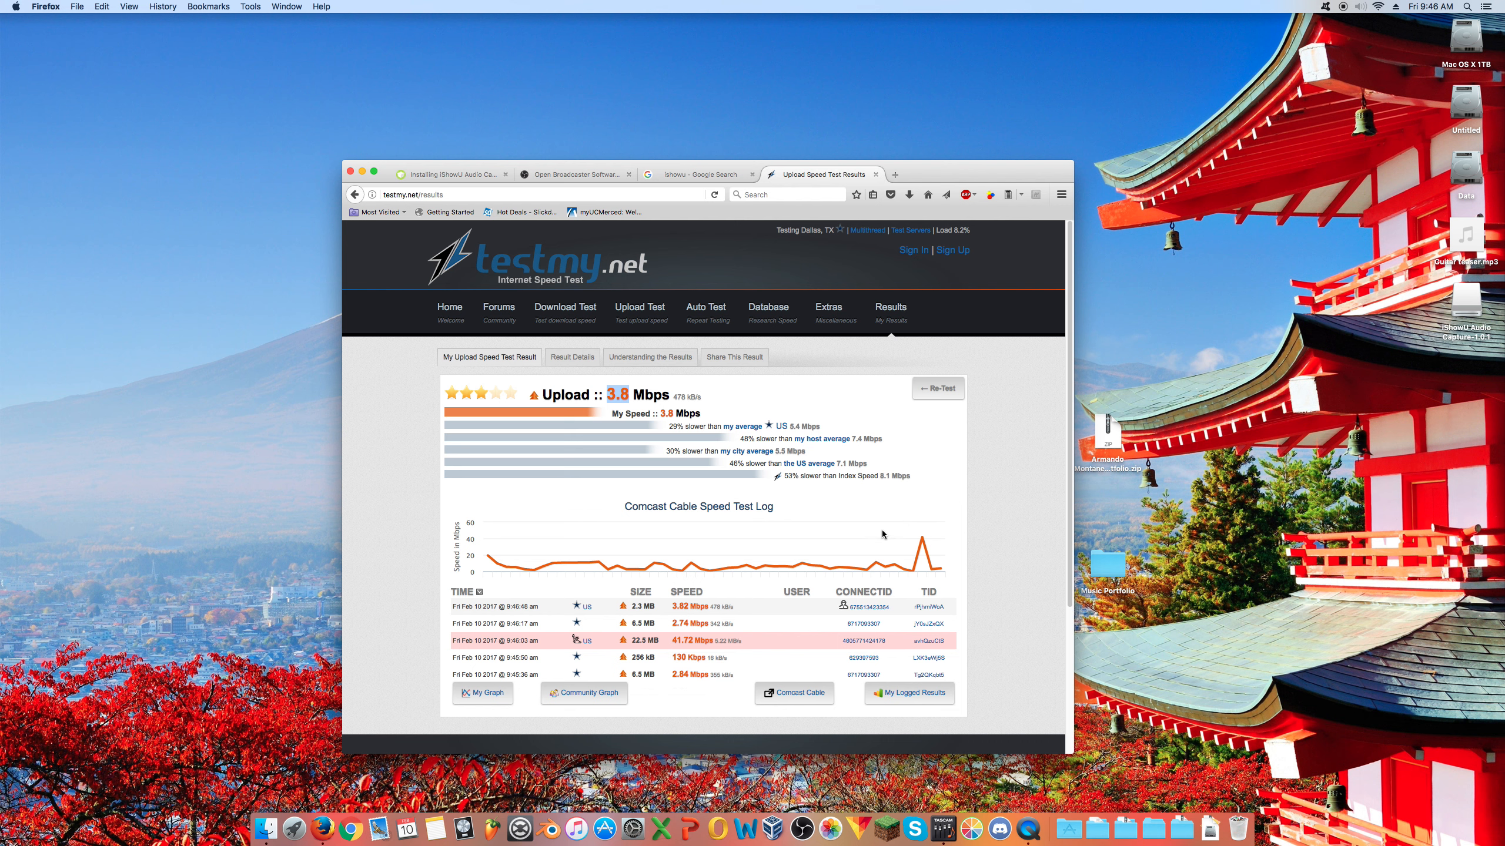
scroll(563, 439, "down", 3)
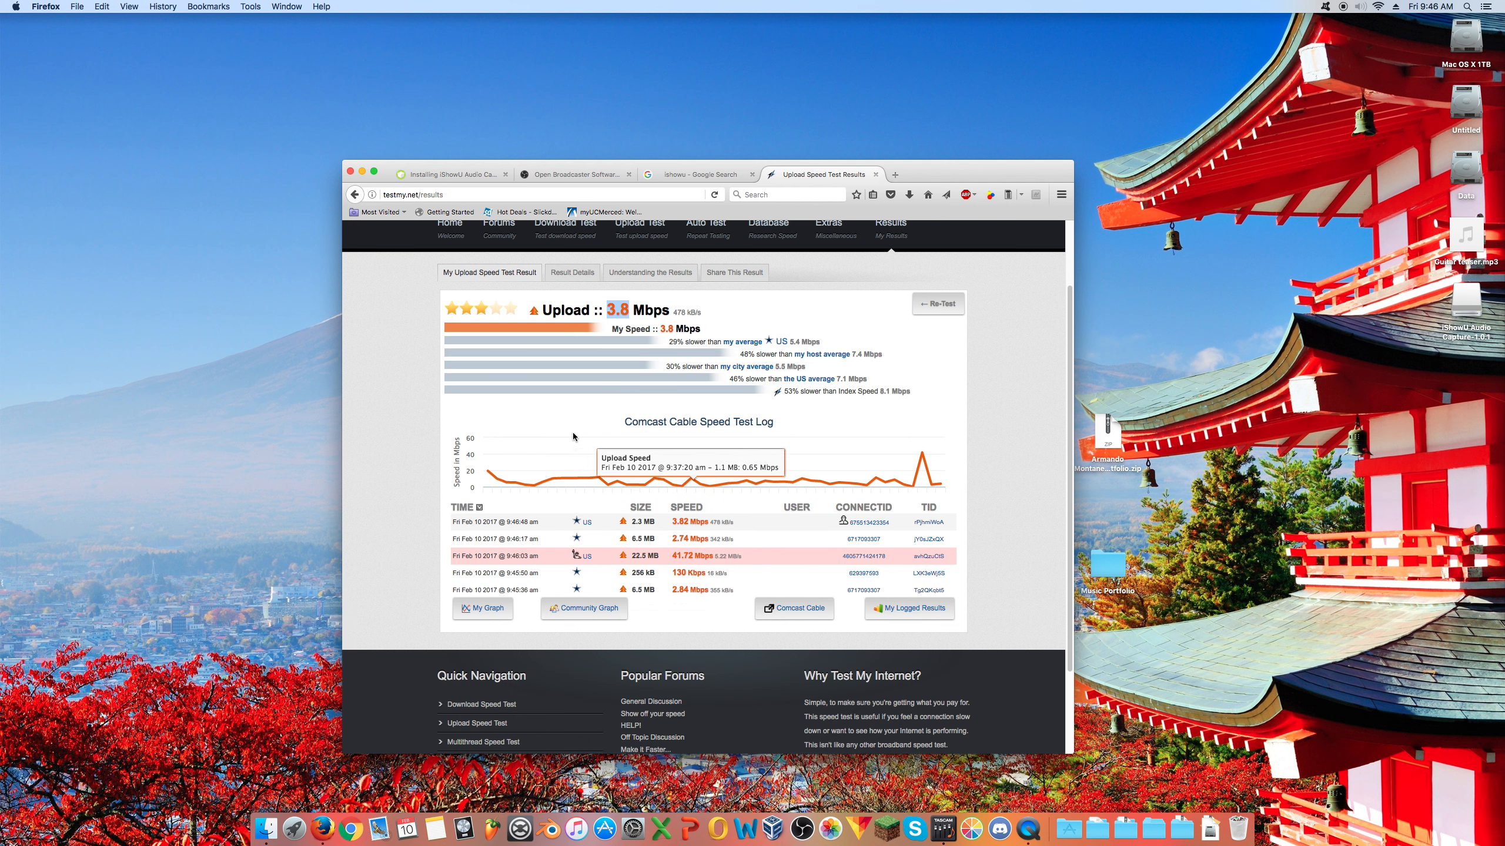
left_click(607, 315)
left_click_drag(608, 313, 628, 312)
- Download the OBS Studio installer for OSX 10.8.5+ from the Open Broadcaster Software site and save the file
left_click(574, 174)
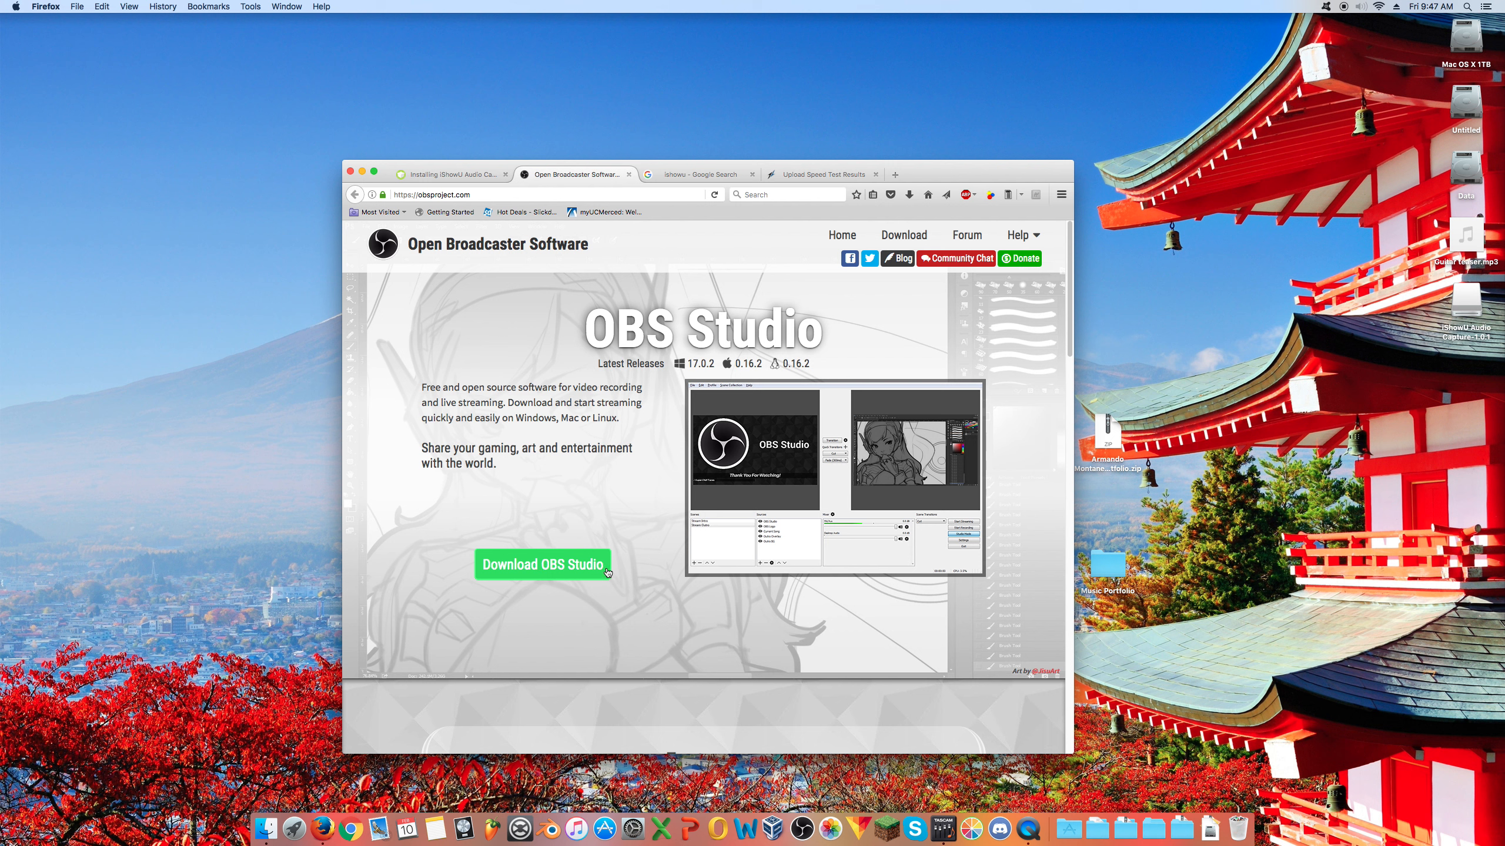
left_click(586, 569)
left_click(703, 620)
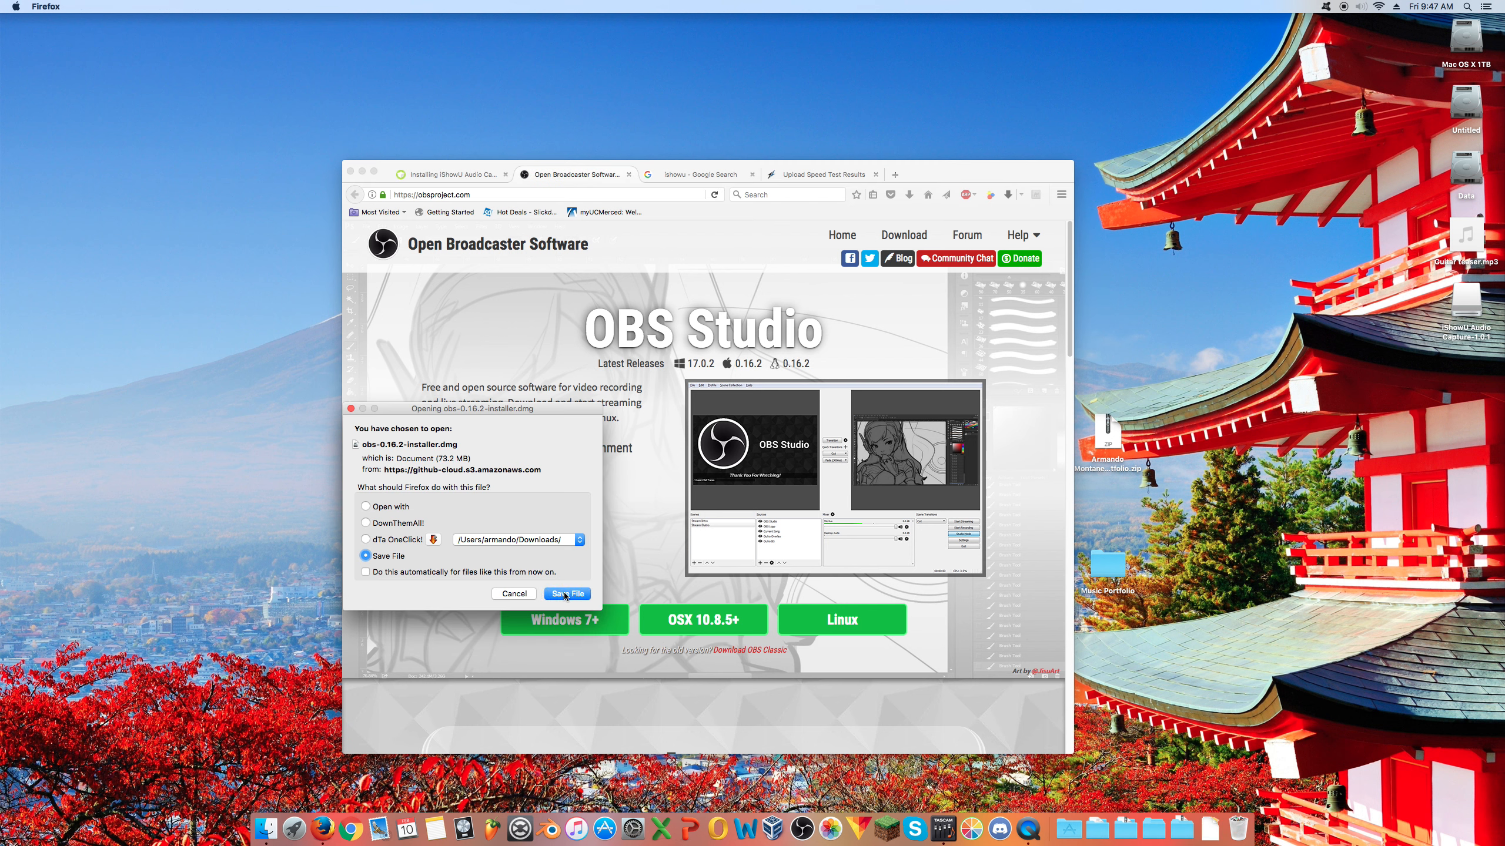
left_click(587, 595)
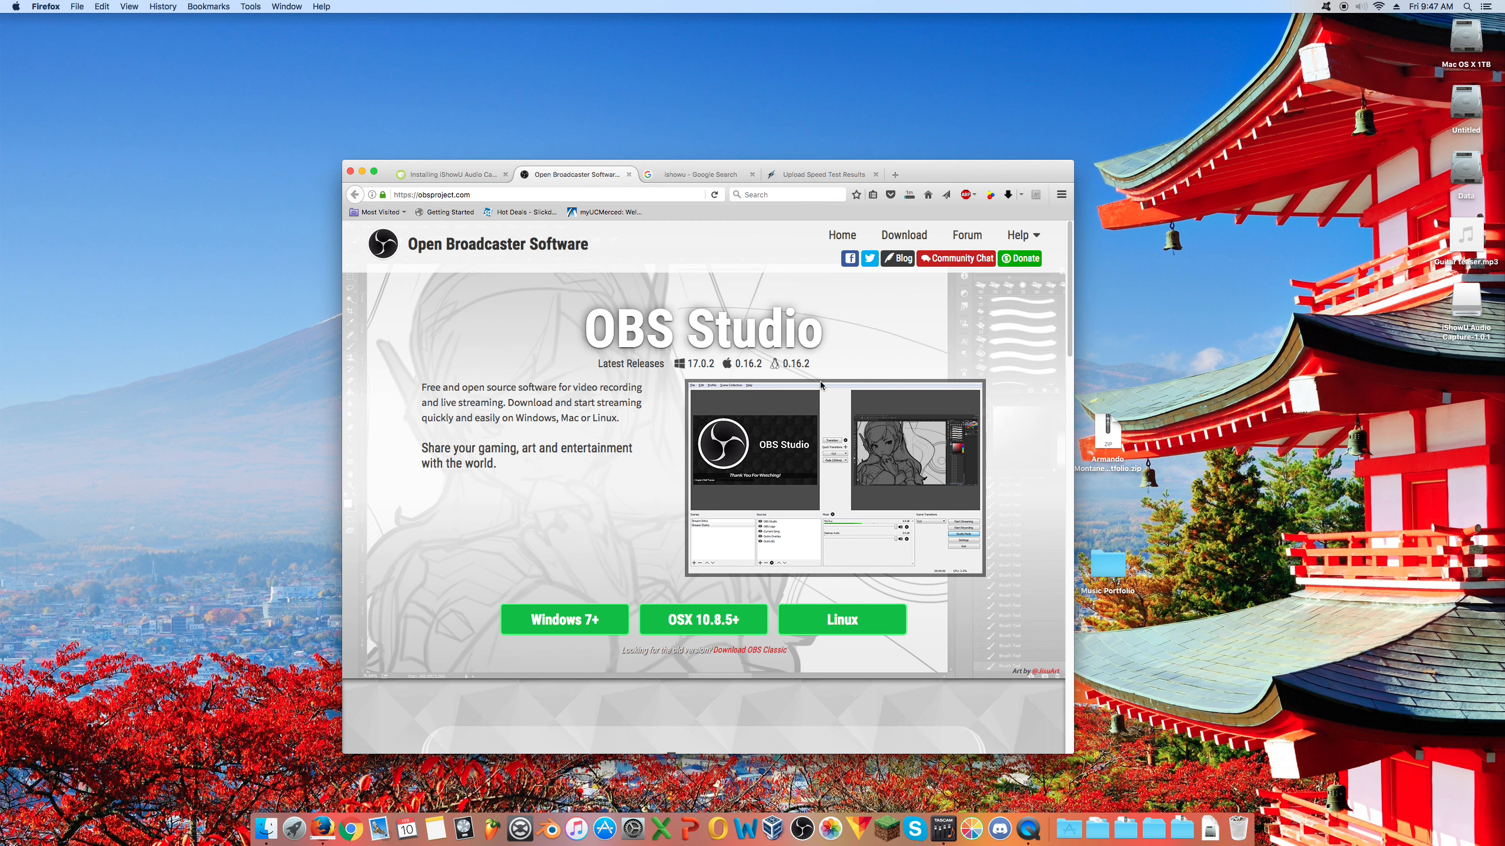
- Open the downloaded OBS Studio disk image and launch OBS.pkg
left_click(926, 196)
left_click(910, 196)
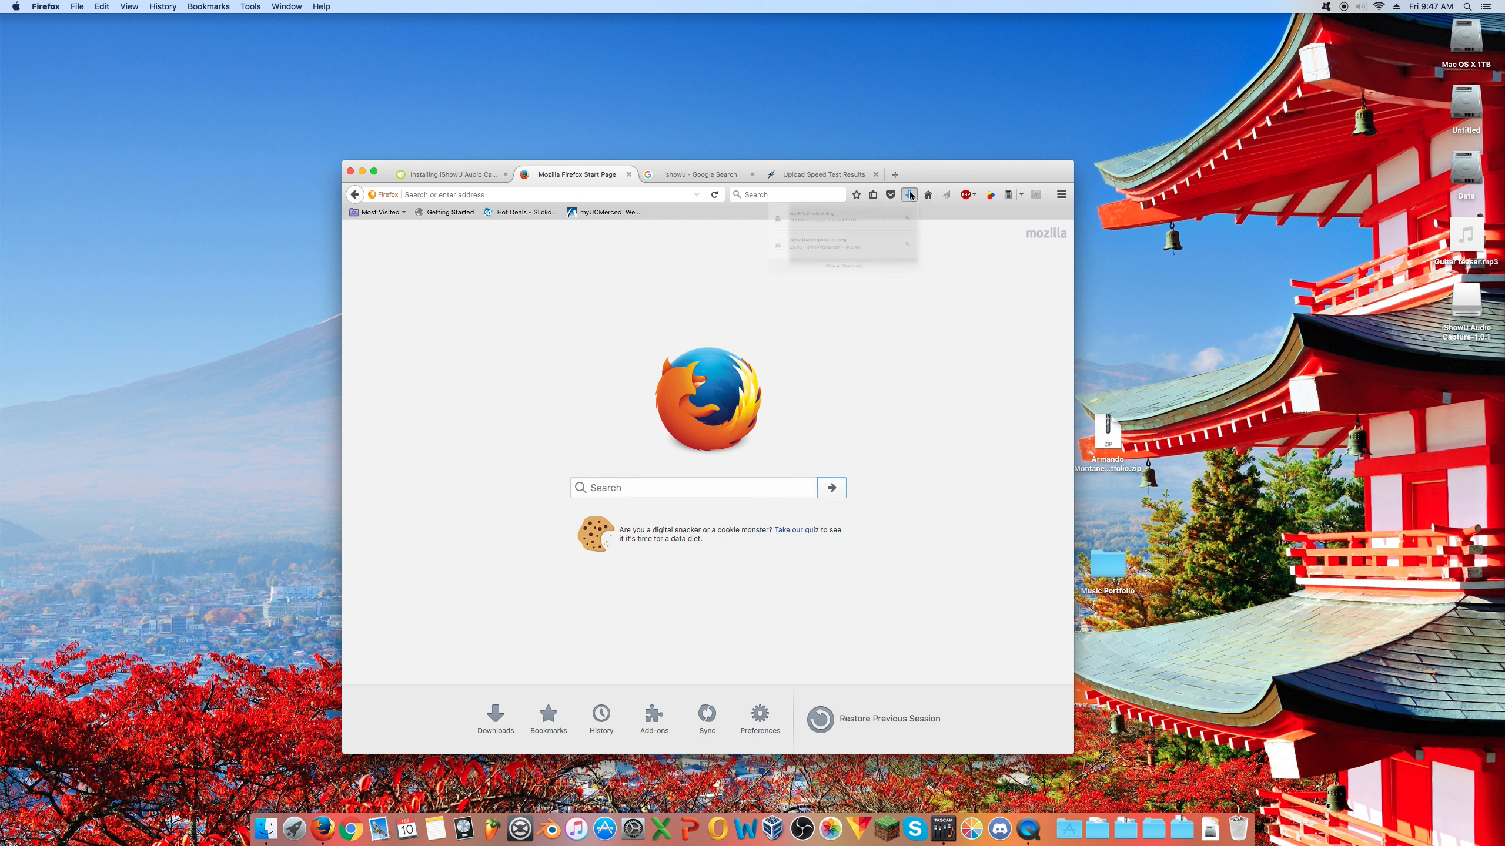
left_click(823, 220)
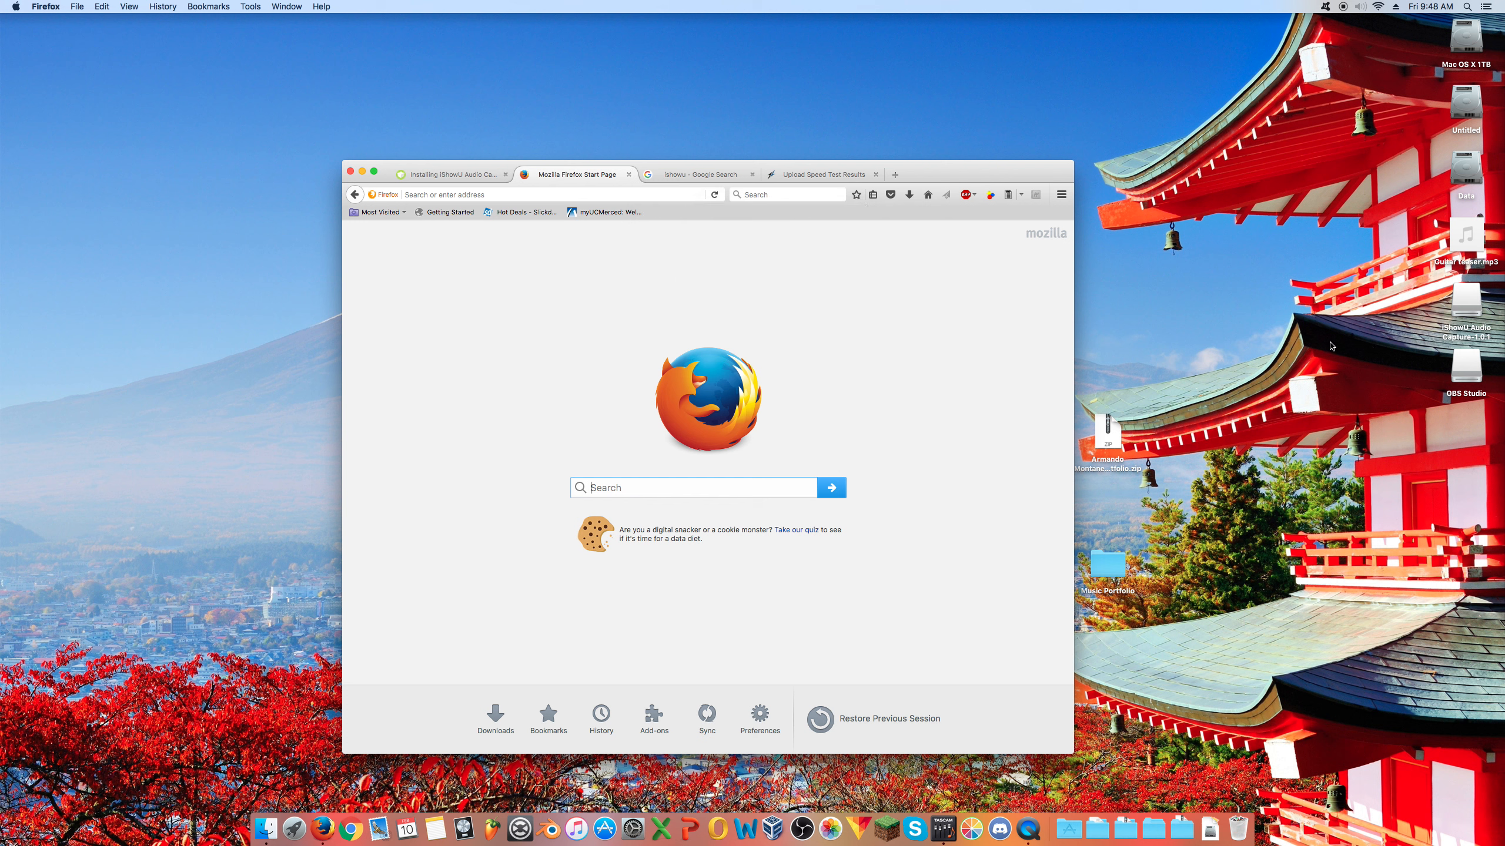
double_click(580, 184)
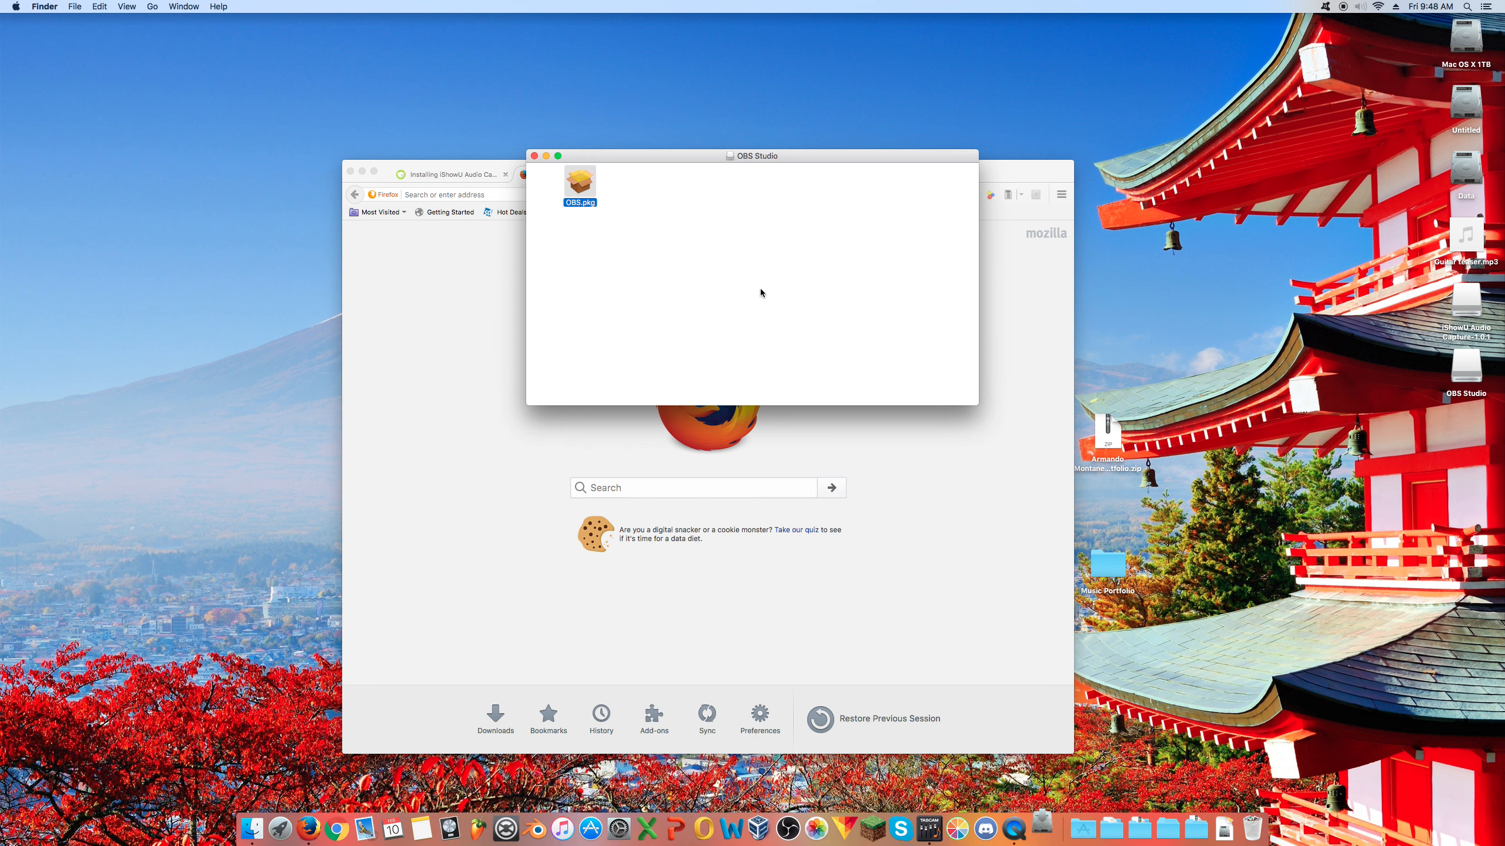
- Advance the OBS installer to the standard install on the Mac OS X 1TB disk, checking the custom package list on the way
left_click(898, 481)
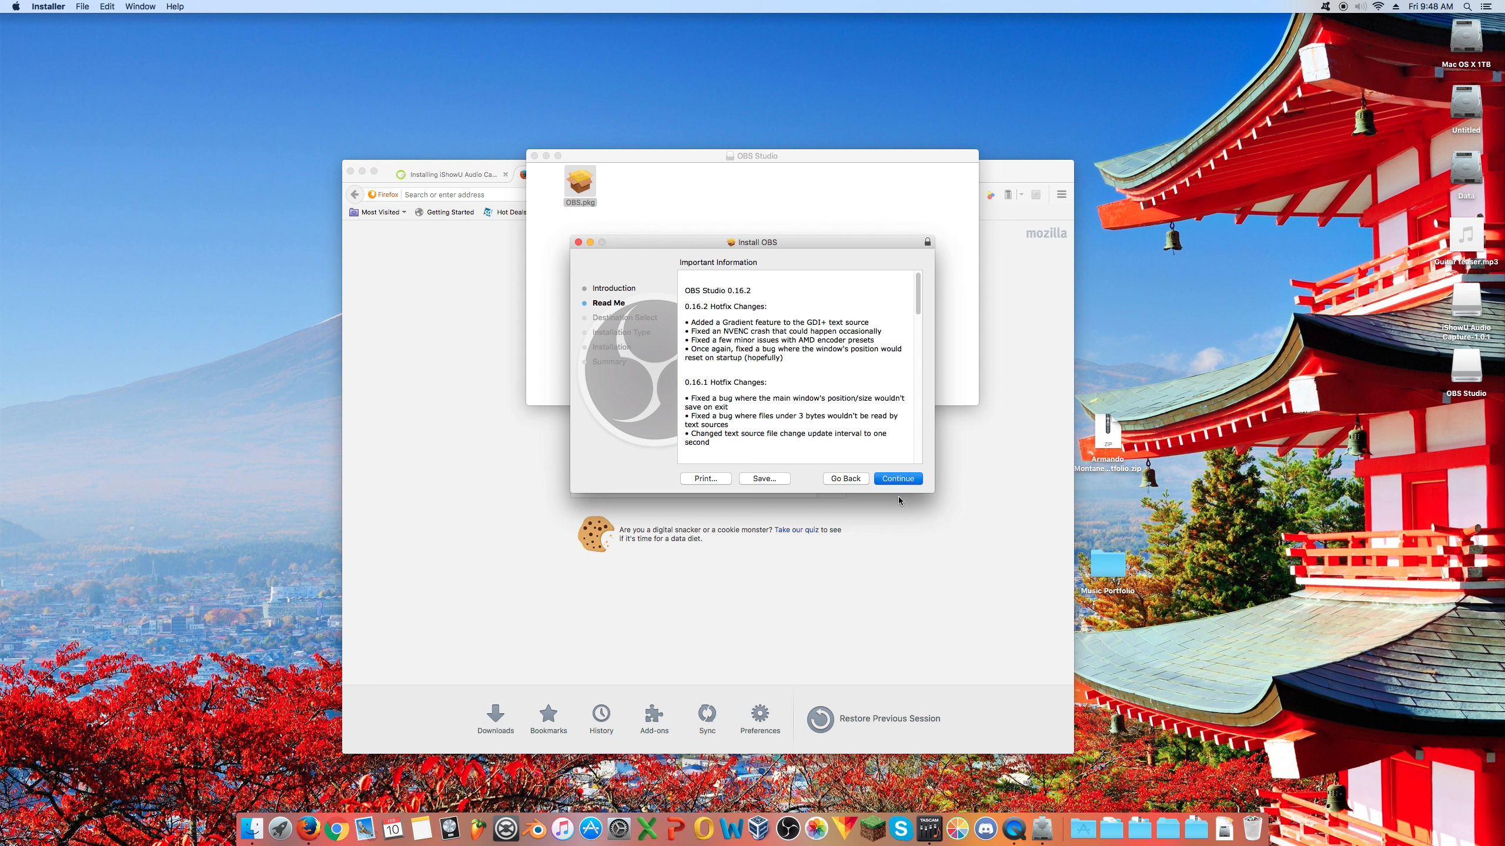
left_click(894, 480)
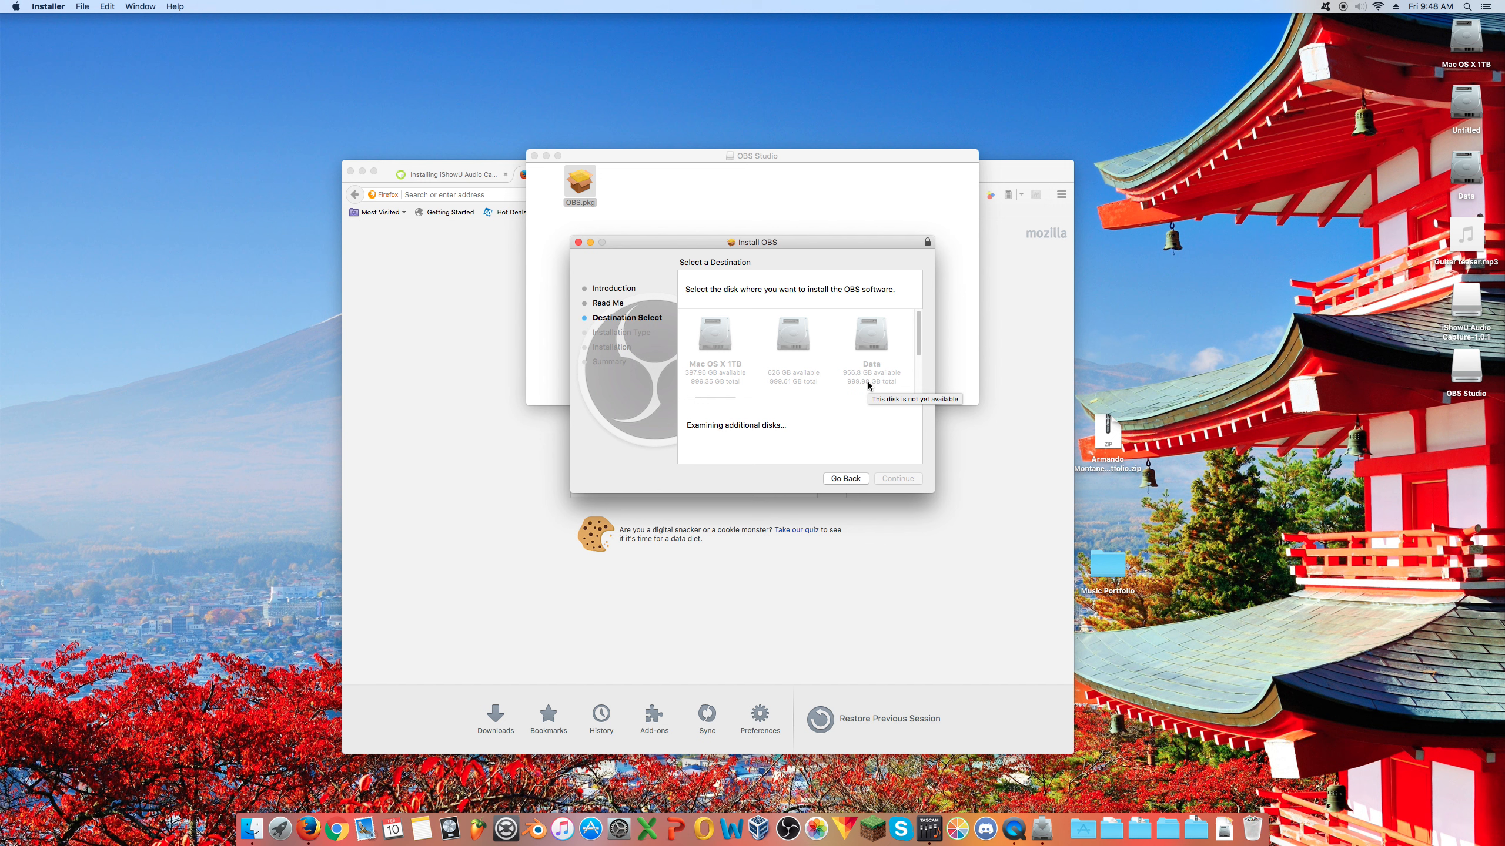
left_click(723, 339)
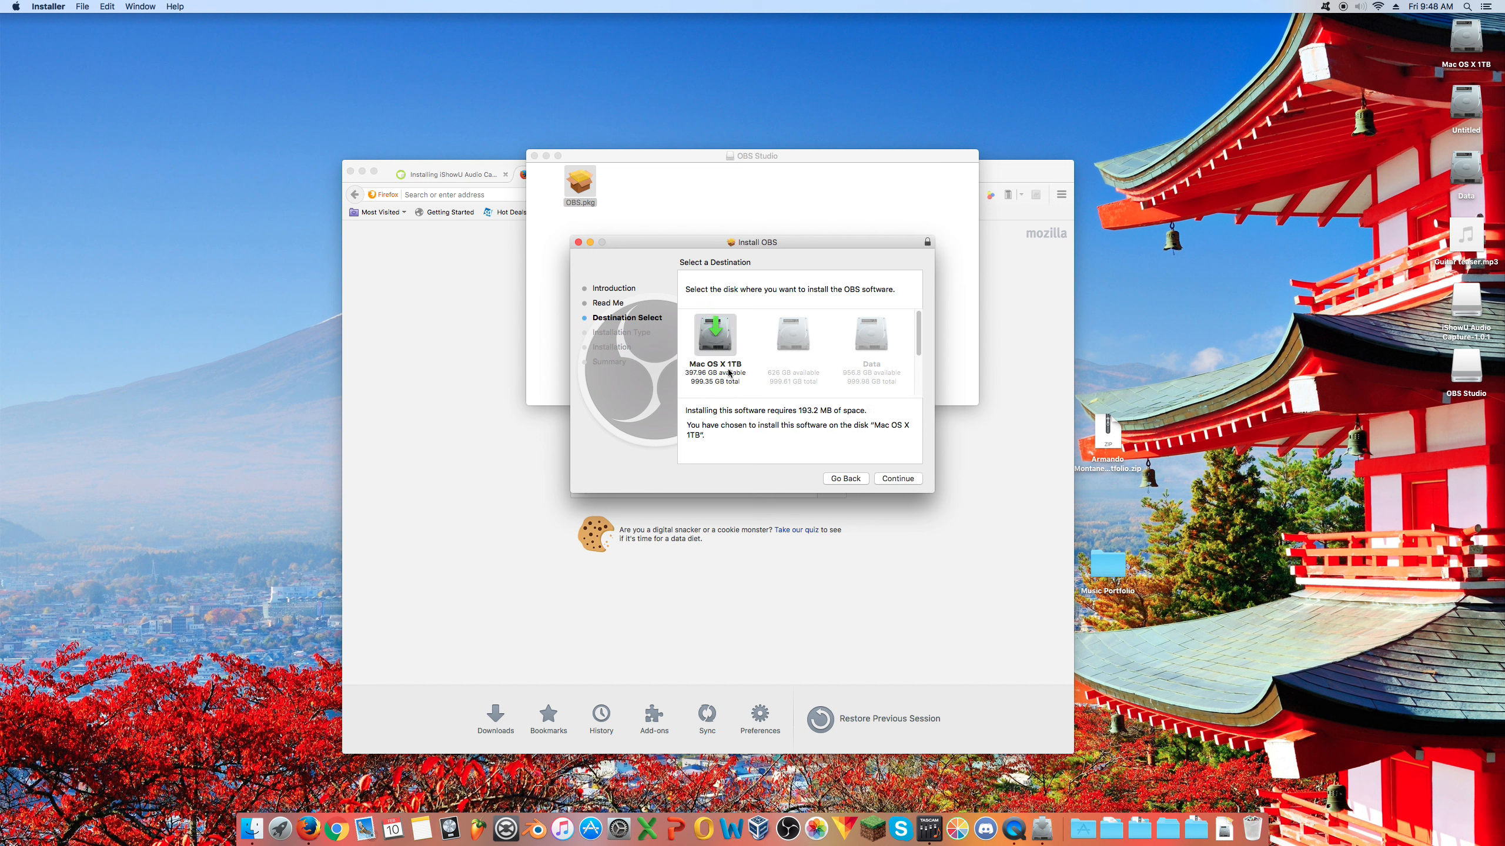
left_click(902, 477)
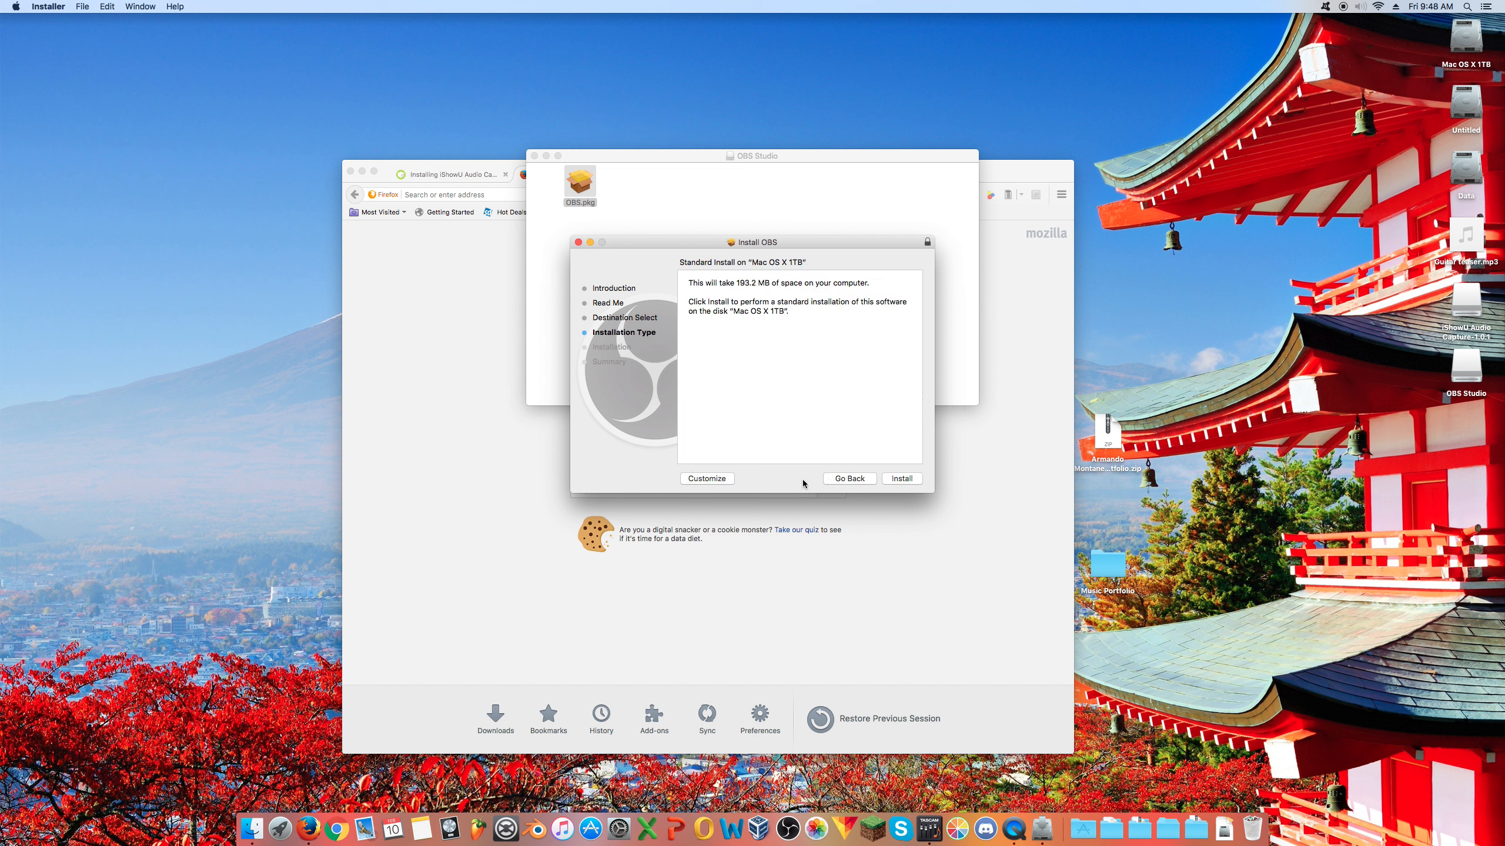
left_click(713, 480)
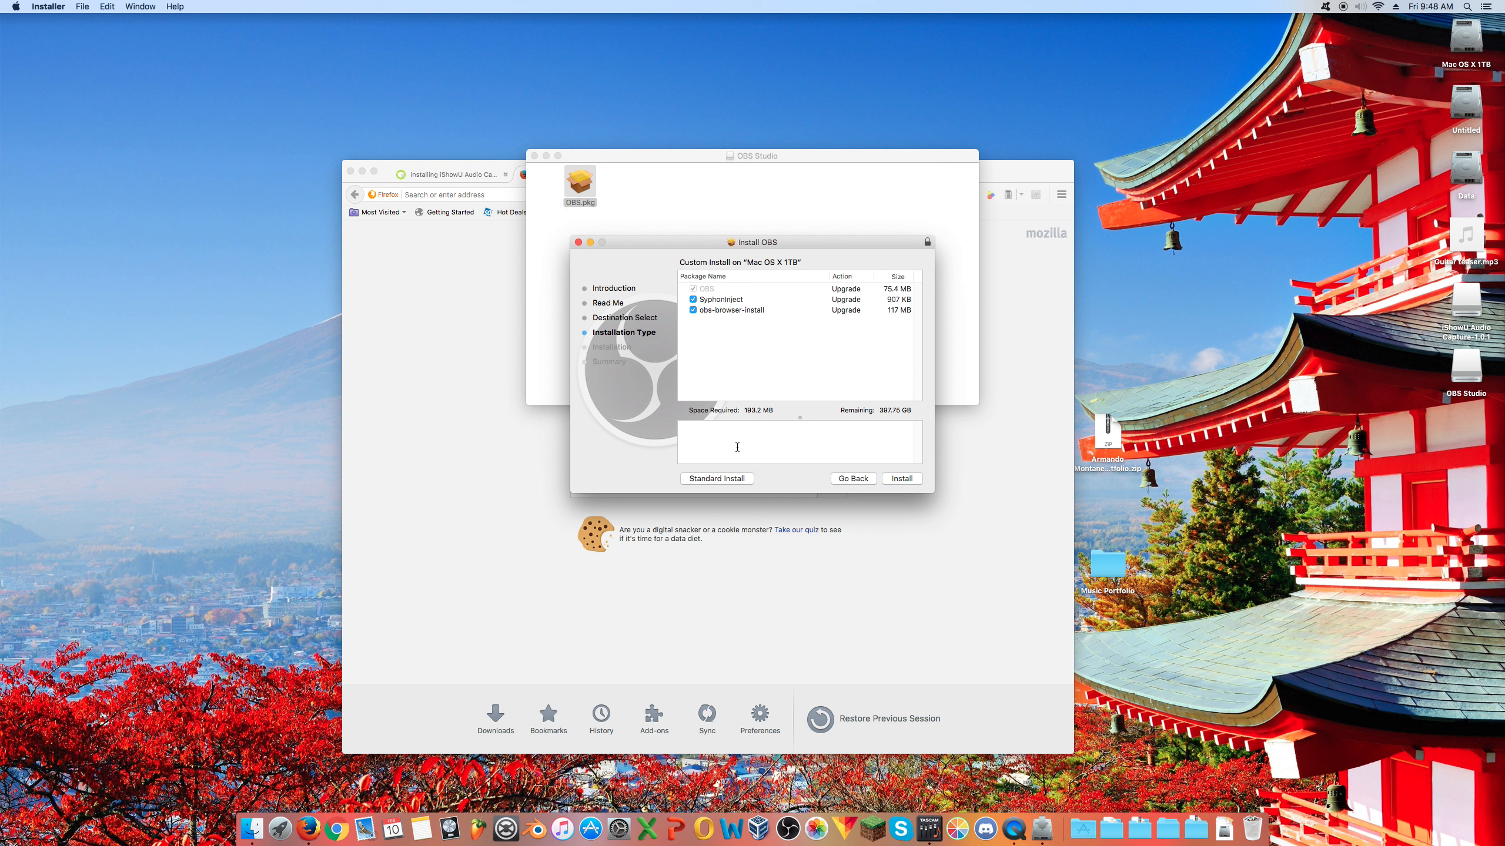
left_click(726, 481)
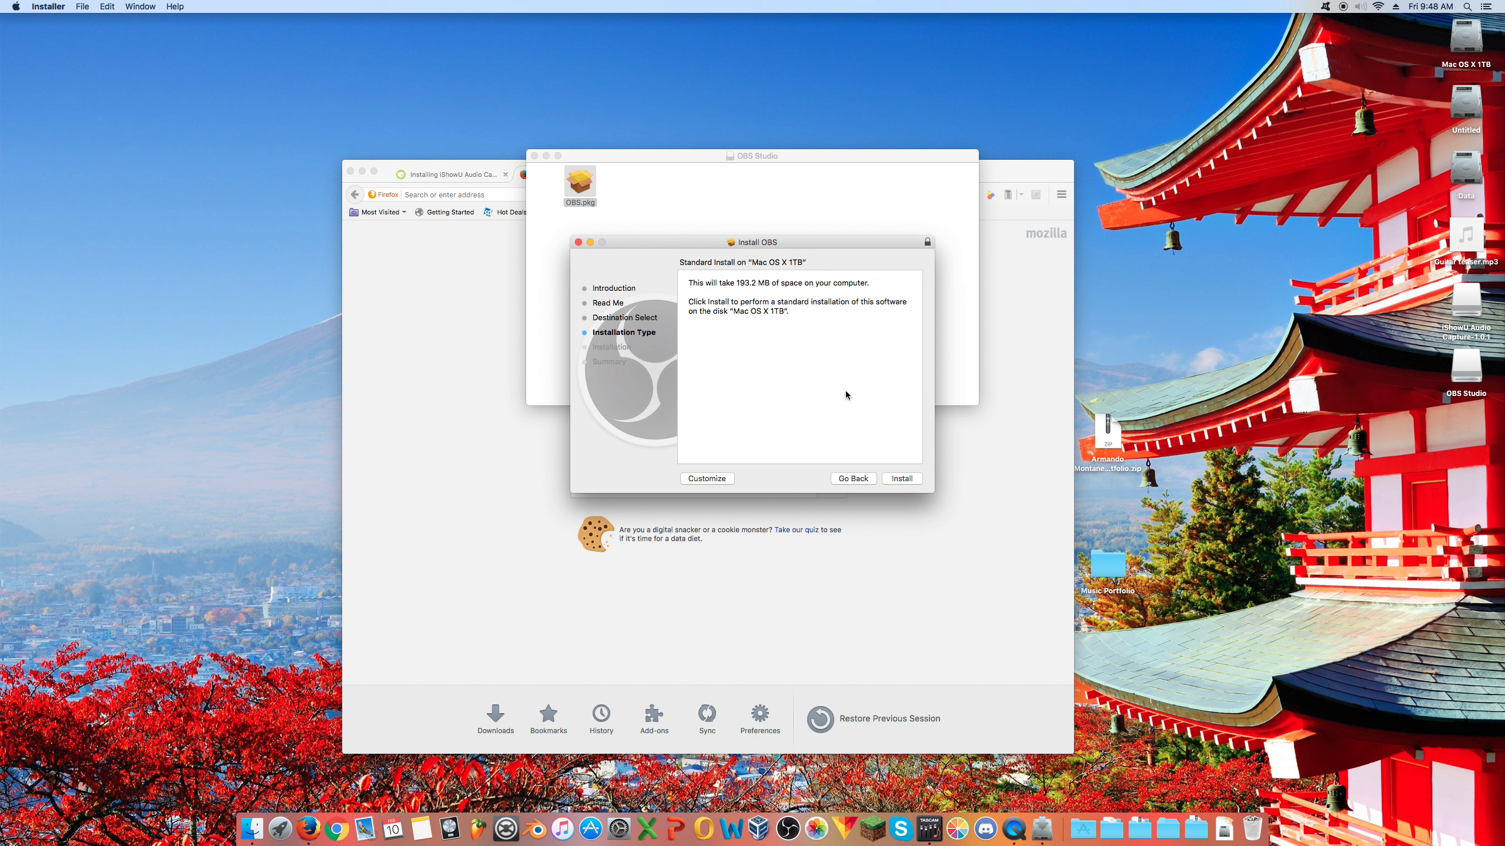
- Quit the installer without installing and close the OBS Studio disk image window
mouse_move(667, 249)
left_mouse_down()
mouse_move(675, 265)
mouse_move(641, 255)
left_mouse_up()
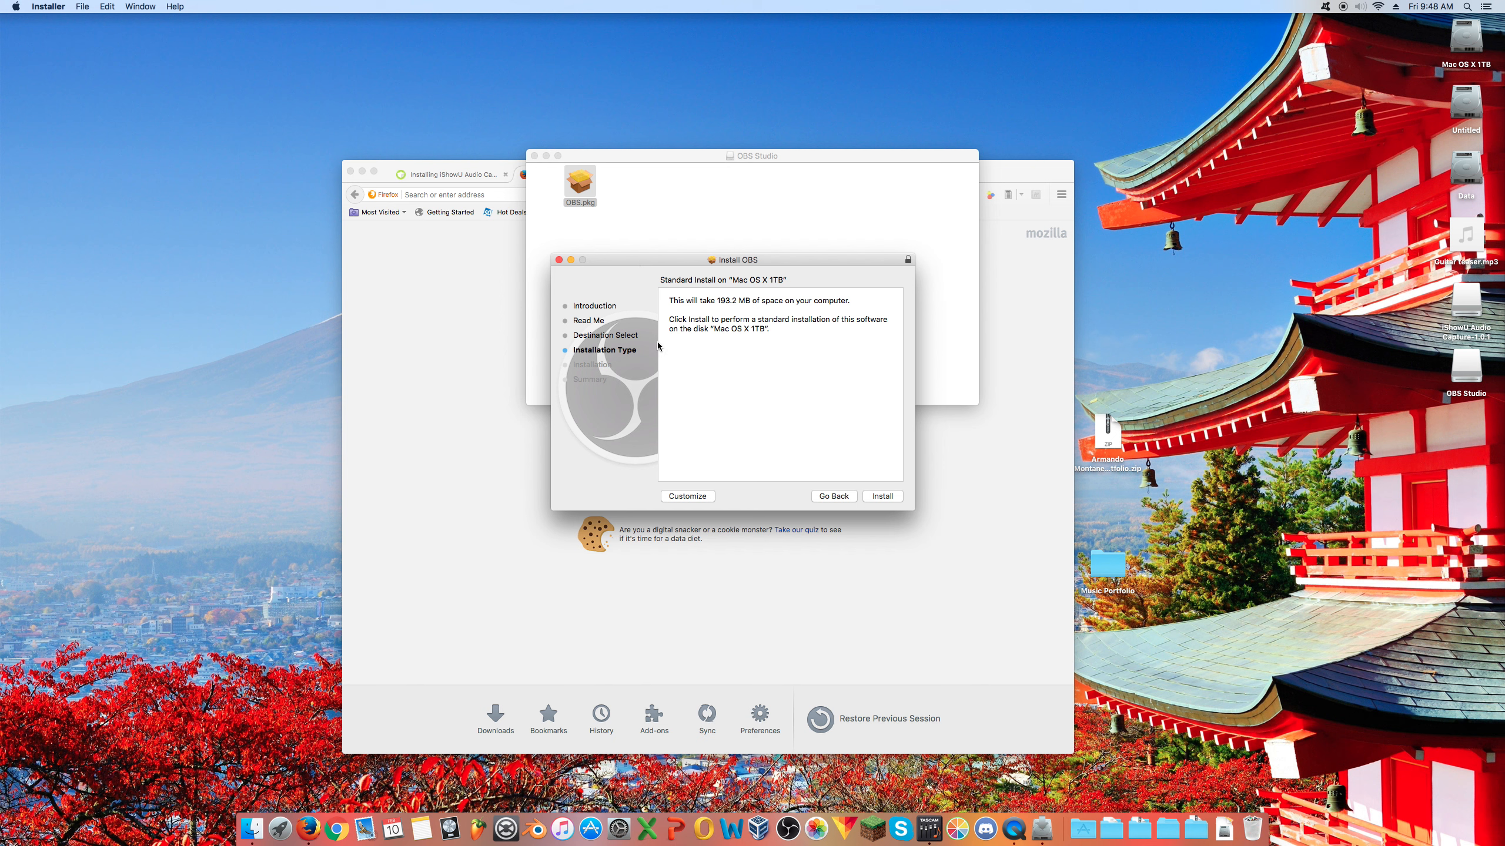
key("super+q")
left_click(534, 155)
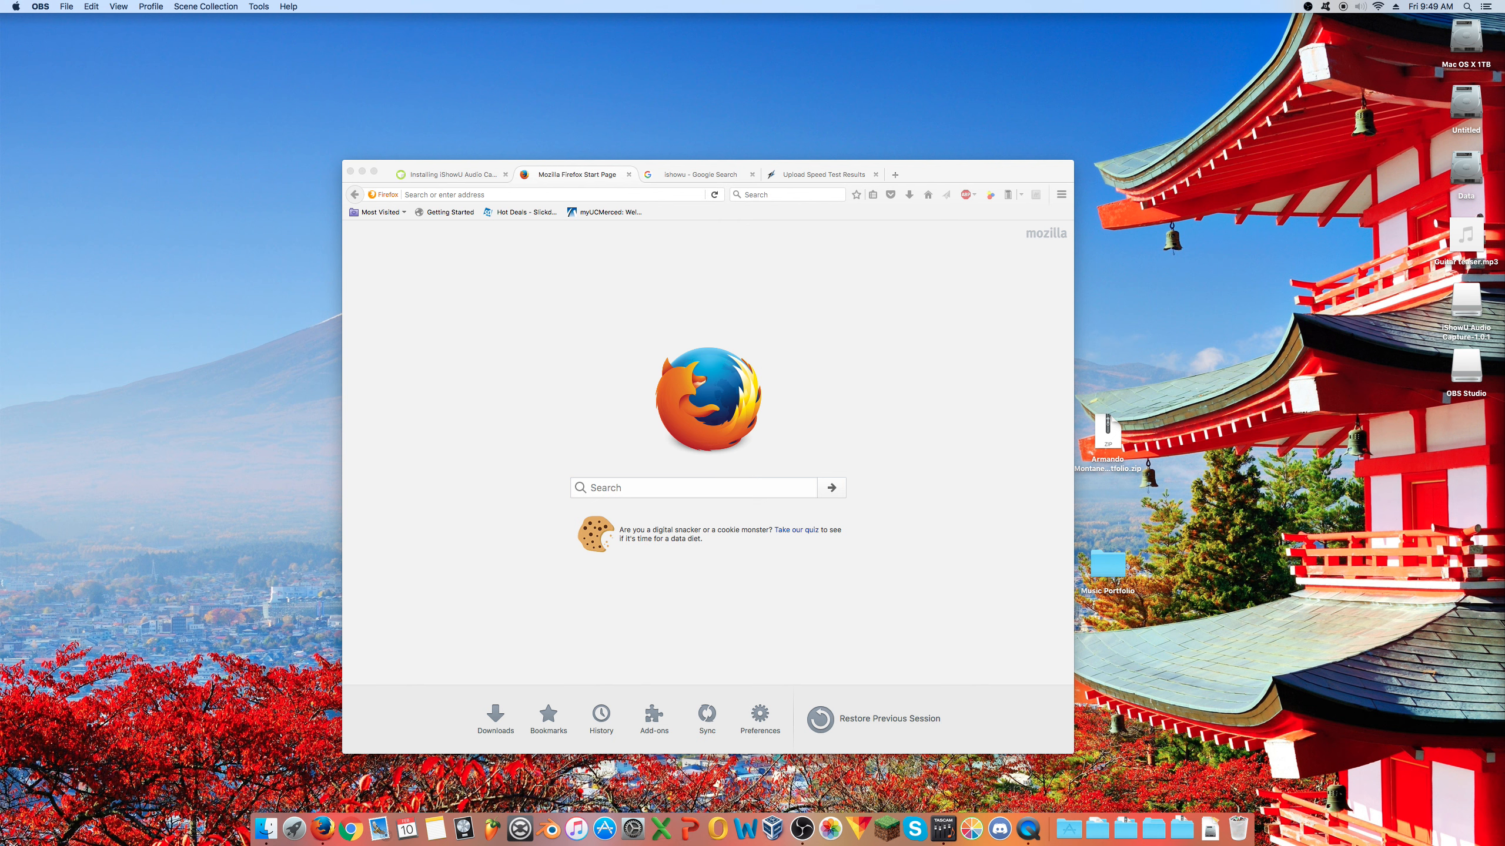
- Reposition the OBS window over the browser and add a new scene named Scene 1
left_click_drag(886, 342, 781, 231)
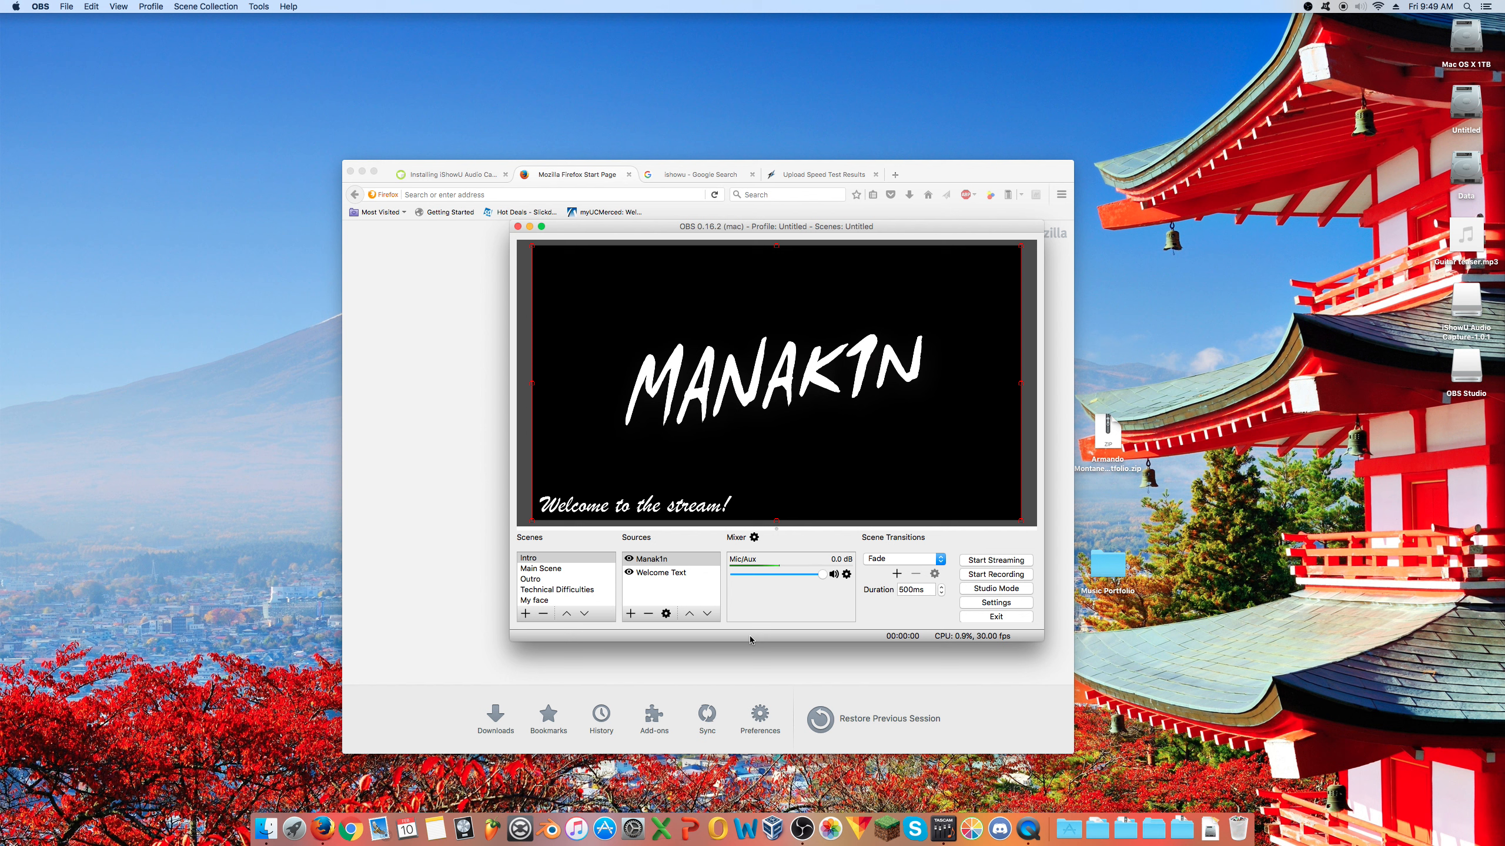
left_click_drag(708, 233, 675, 186)
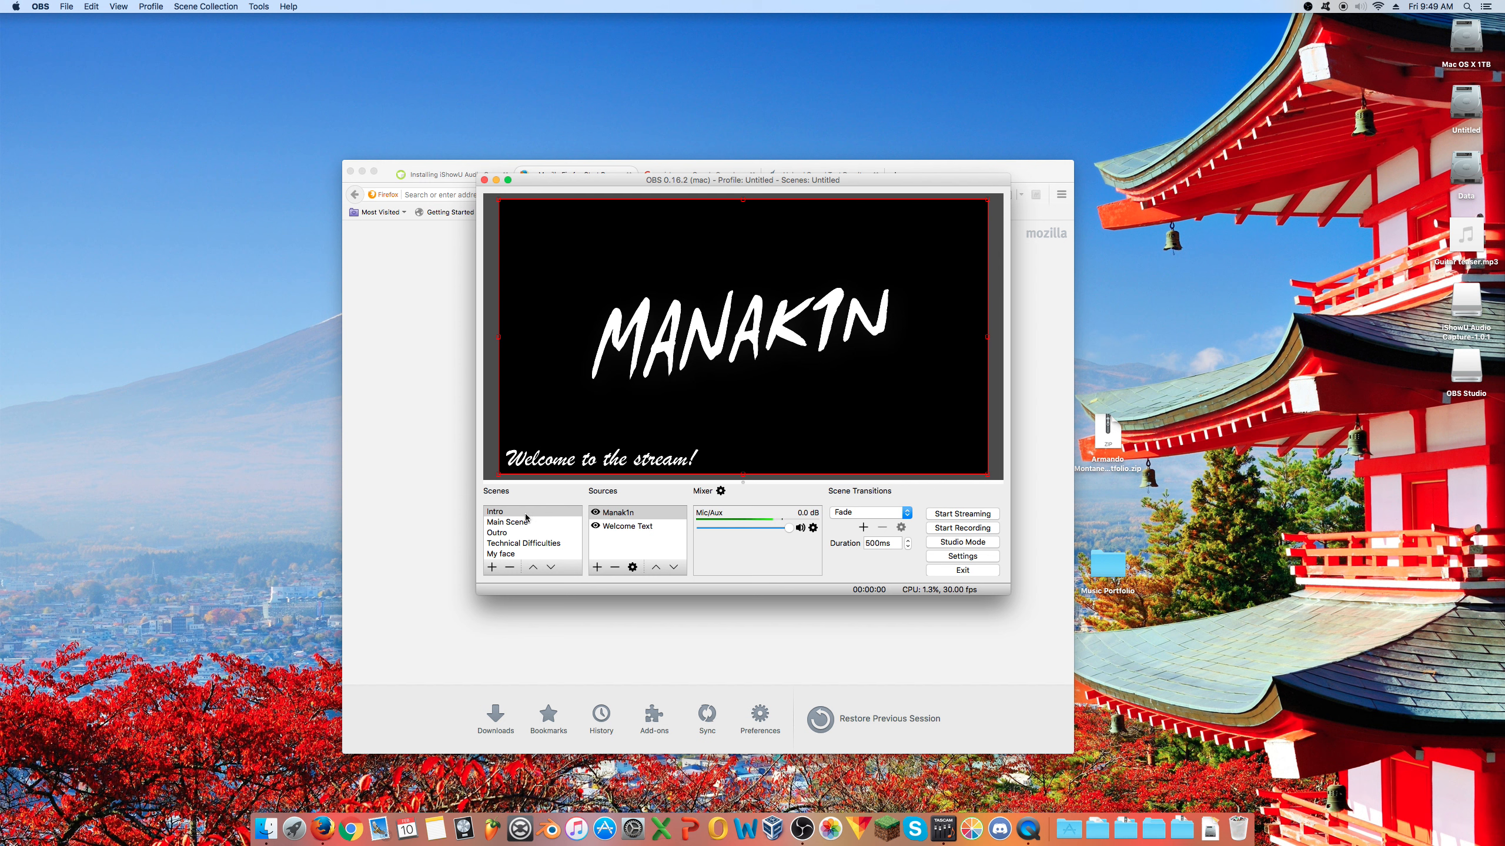
left_click(492, 568)
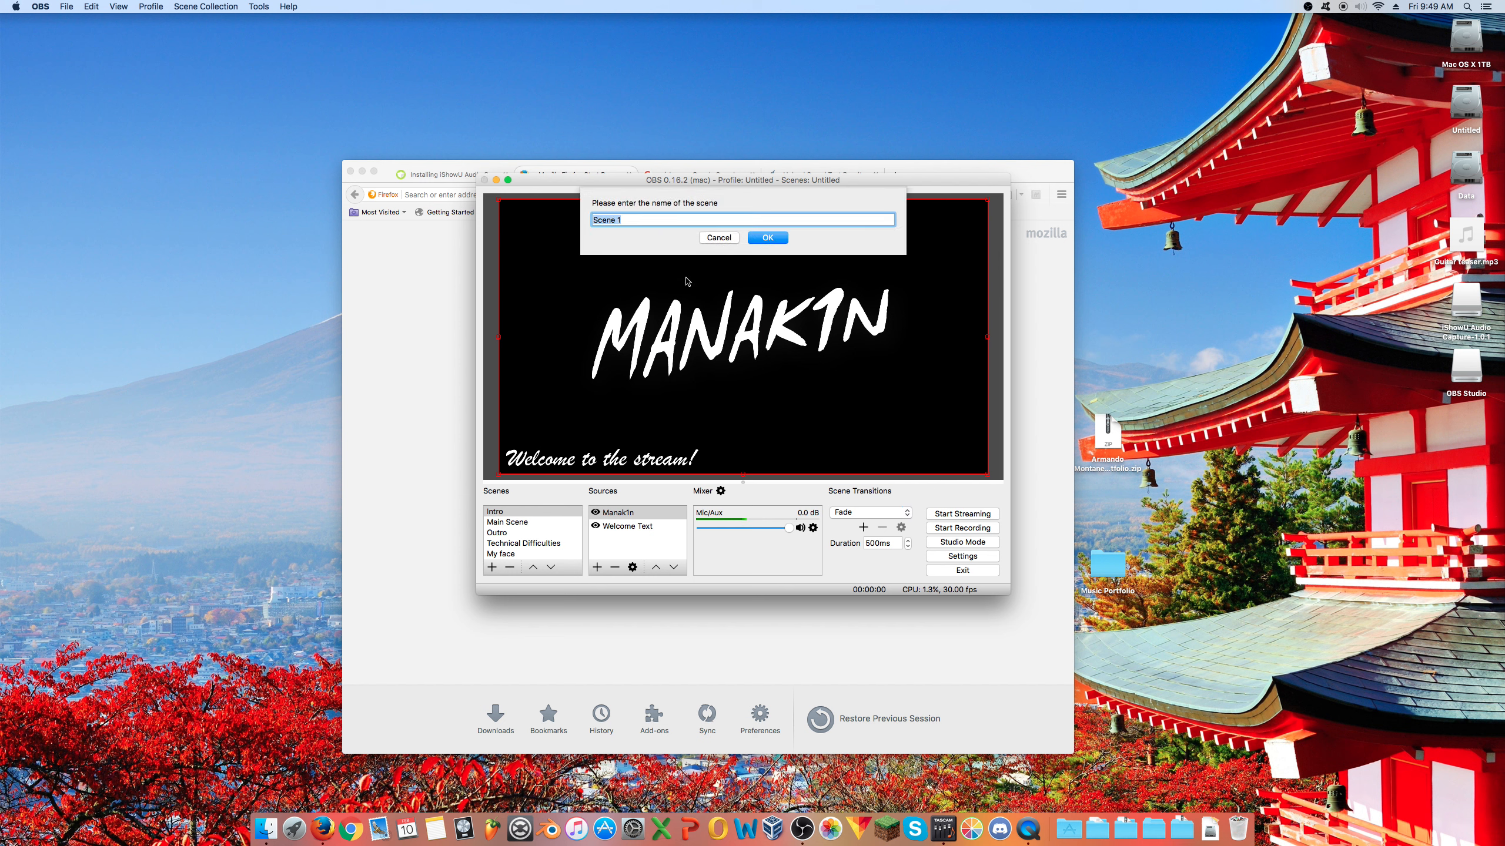
left_click(767, 237)
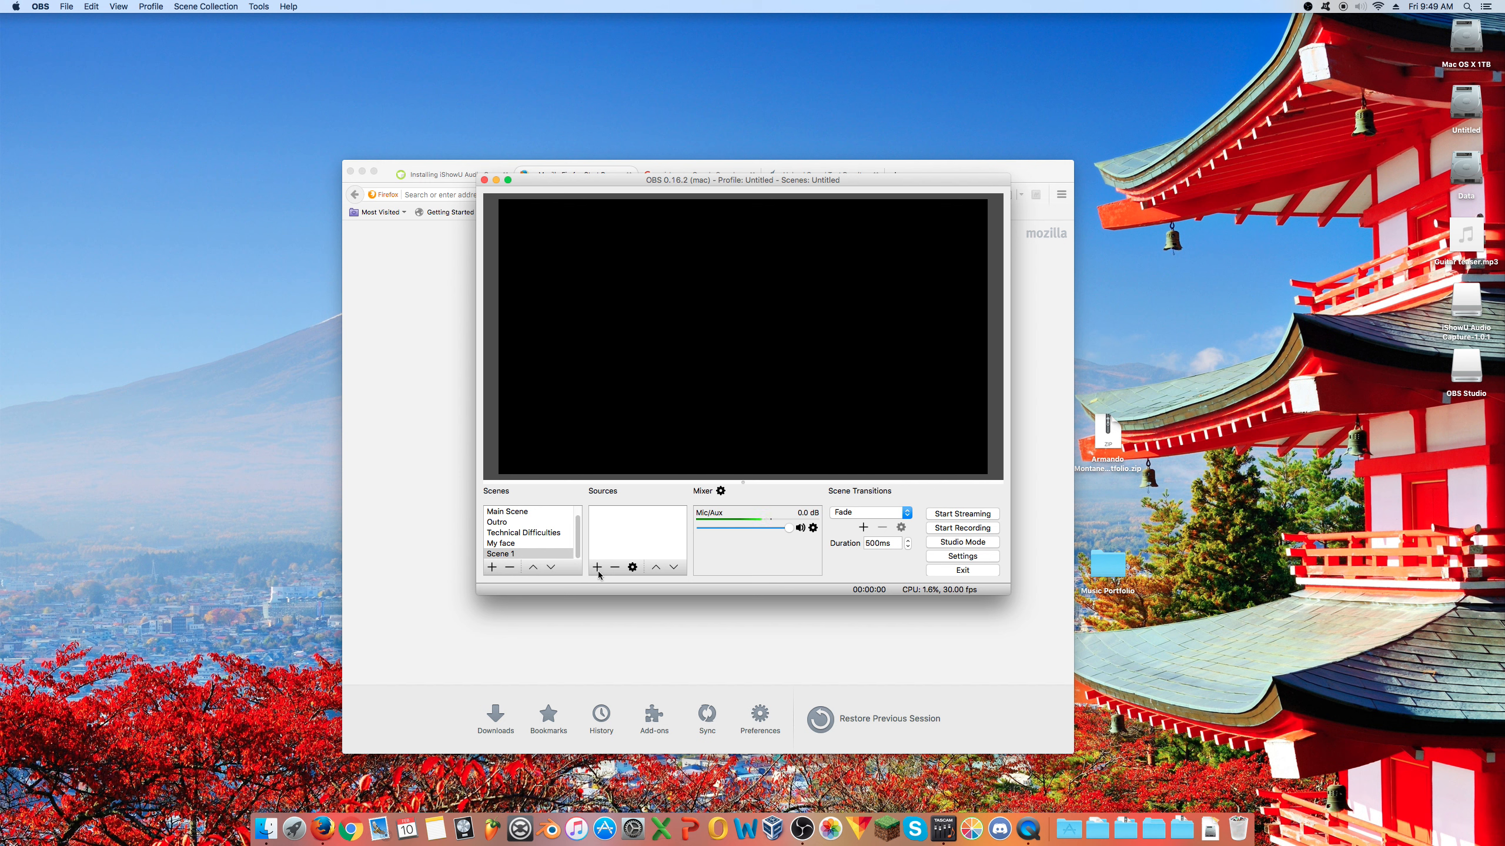
- Examine the available source types and preview the Intro, Outro, Main Scene, Technical Difficulties and My face scenes
left_click(597, 567)
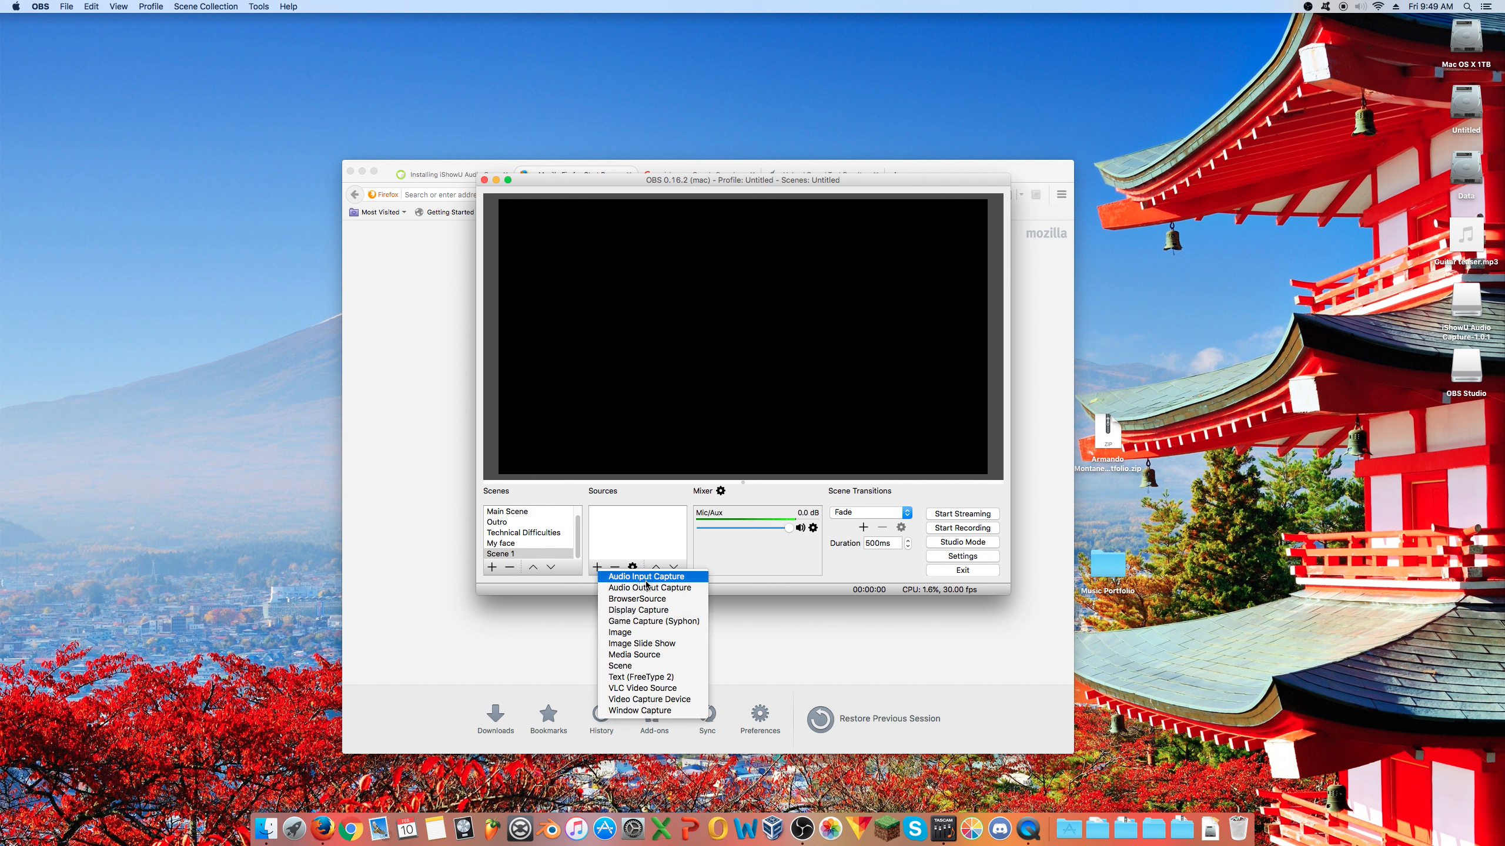
left_click(560, 555)
scroll(540, 556, "up", 1)
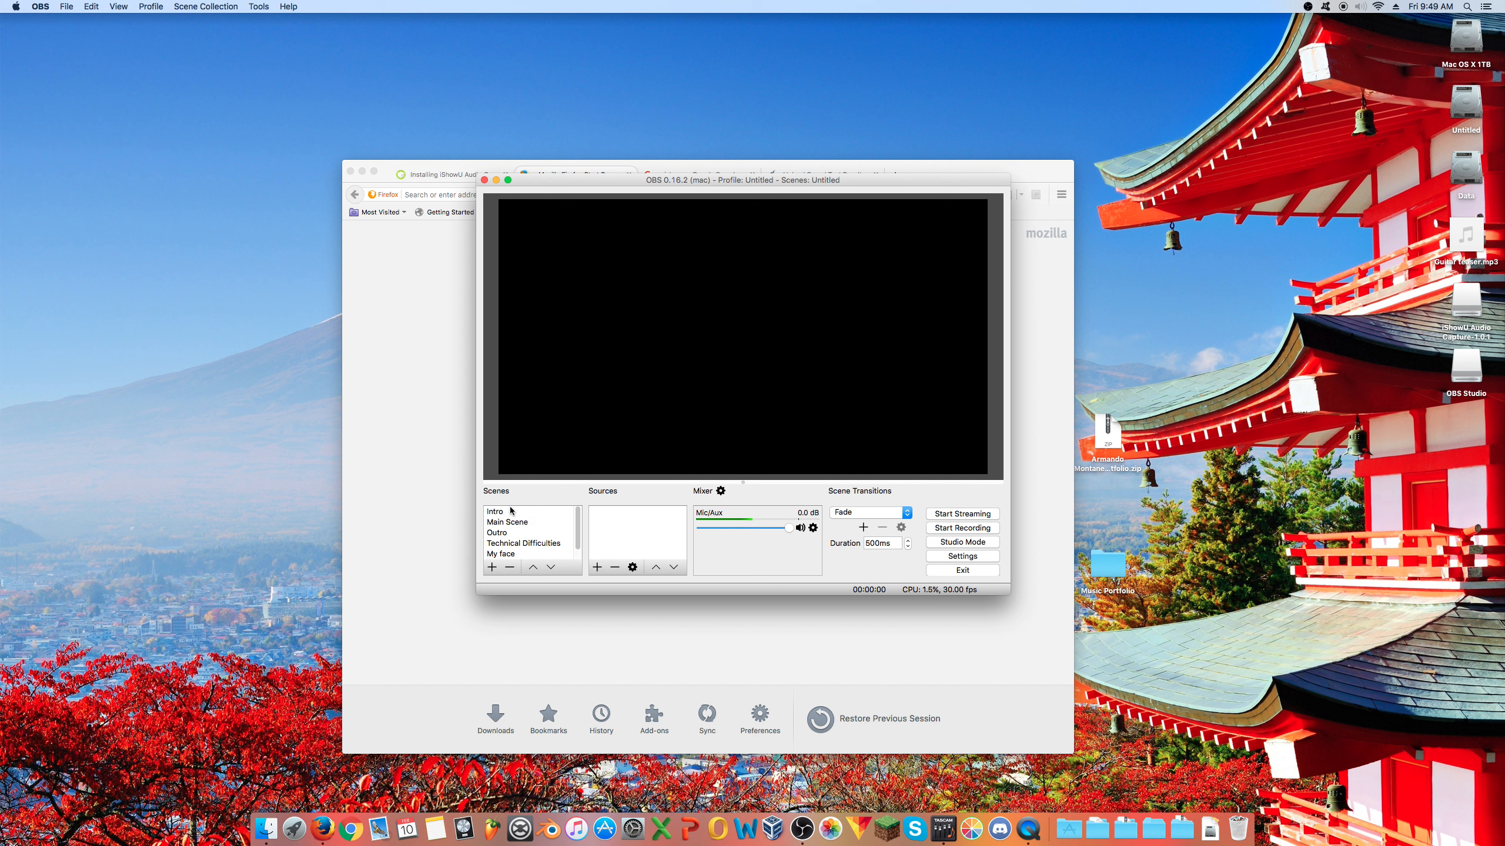
left_click(511, 511)
left_click(527, 532)
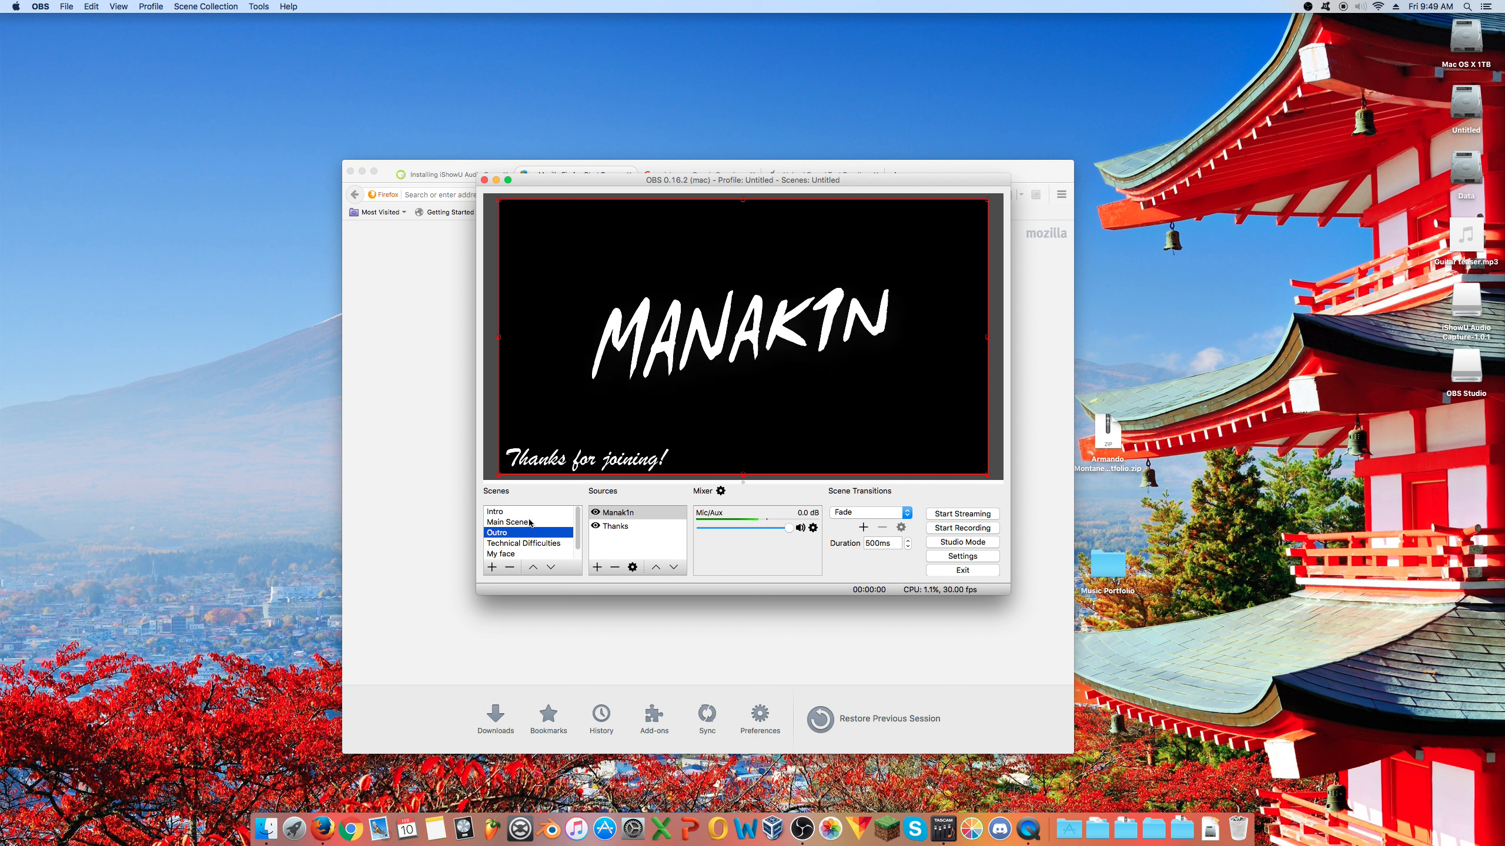
left_click(529, 522)
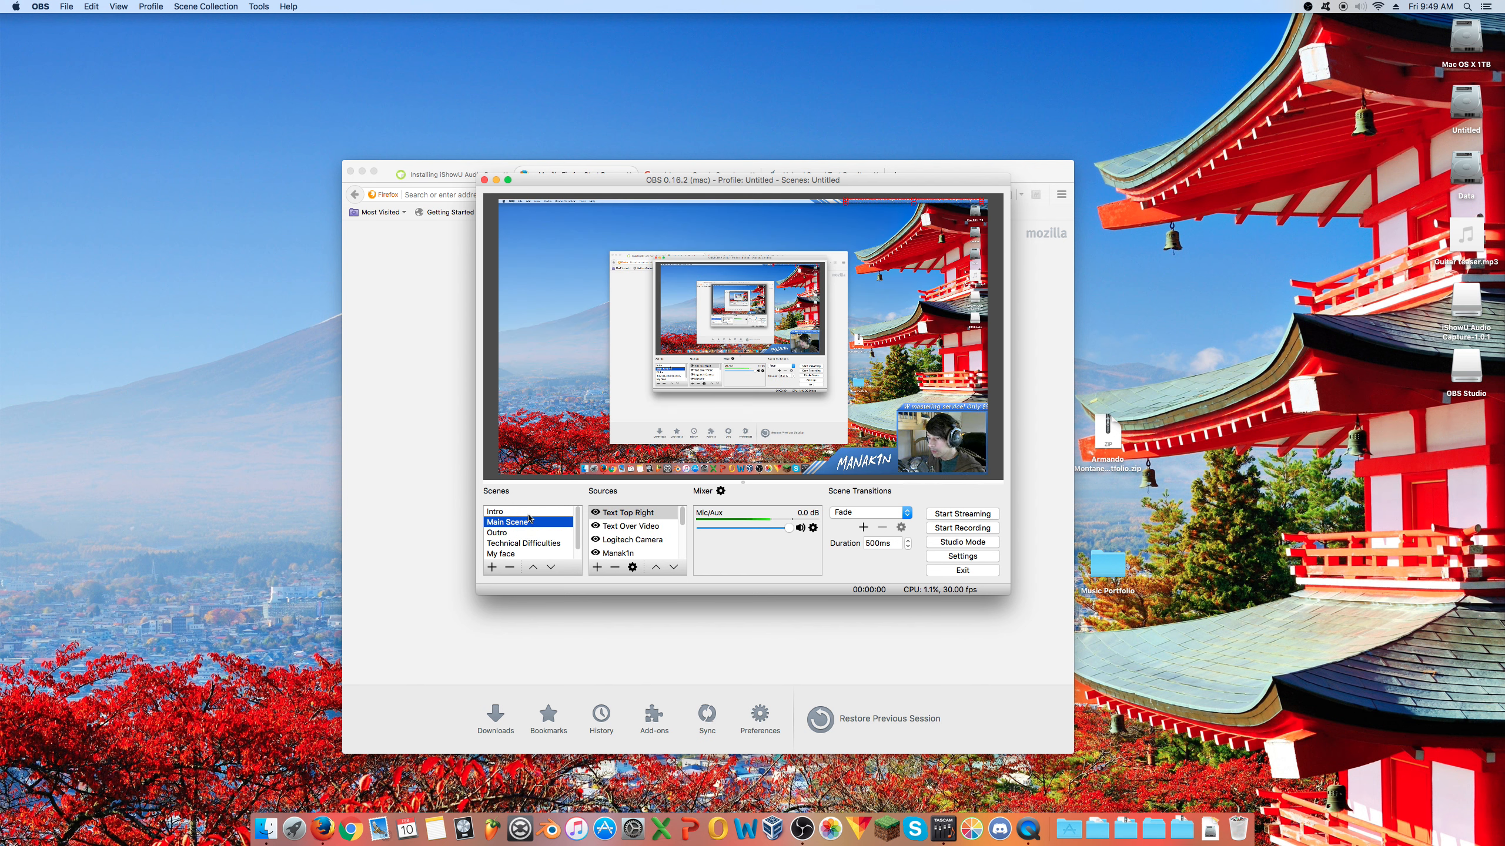
left_click(556, 544)
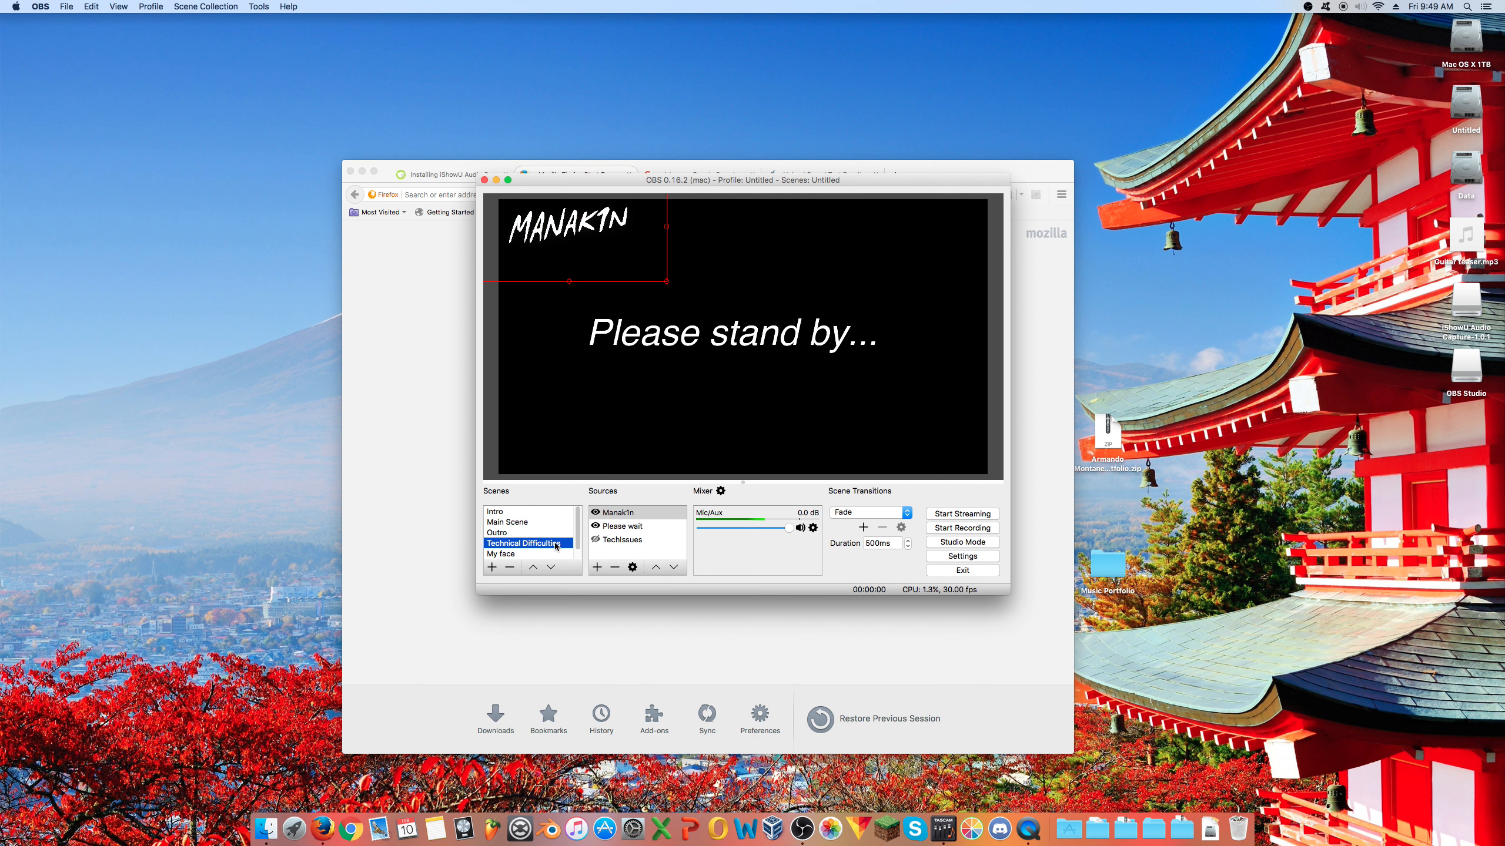
scroll(562, 550, "down", 1)
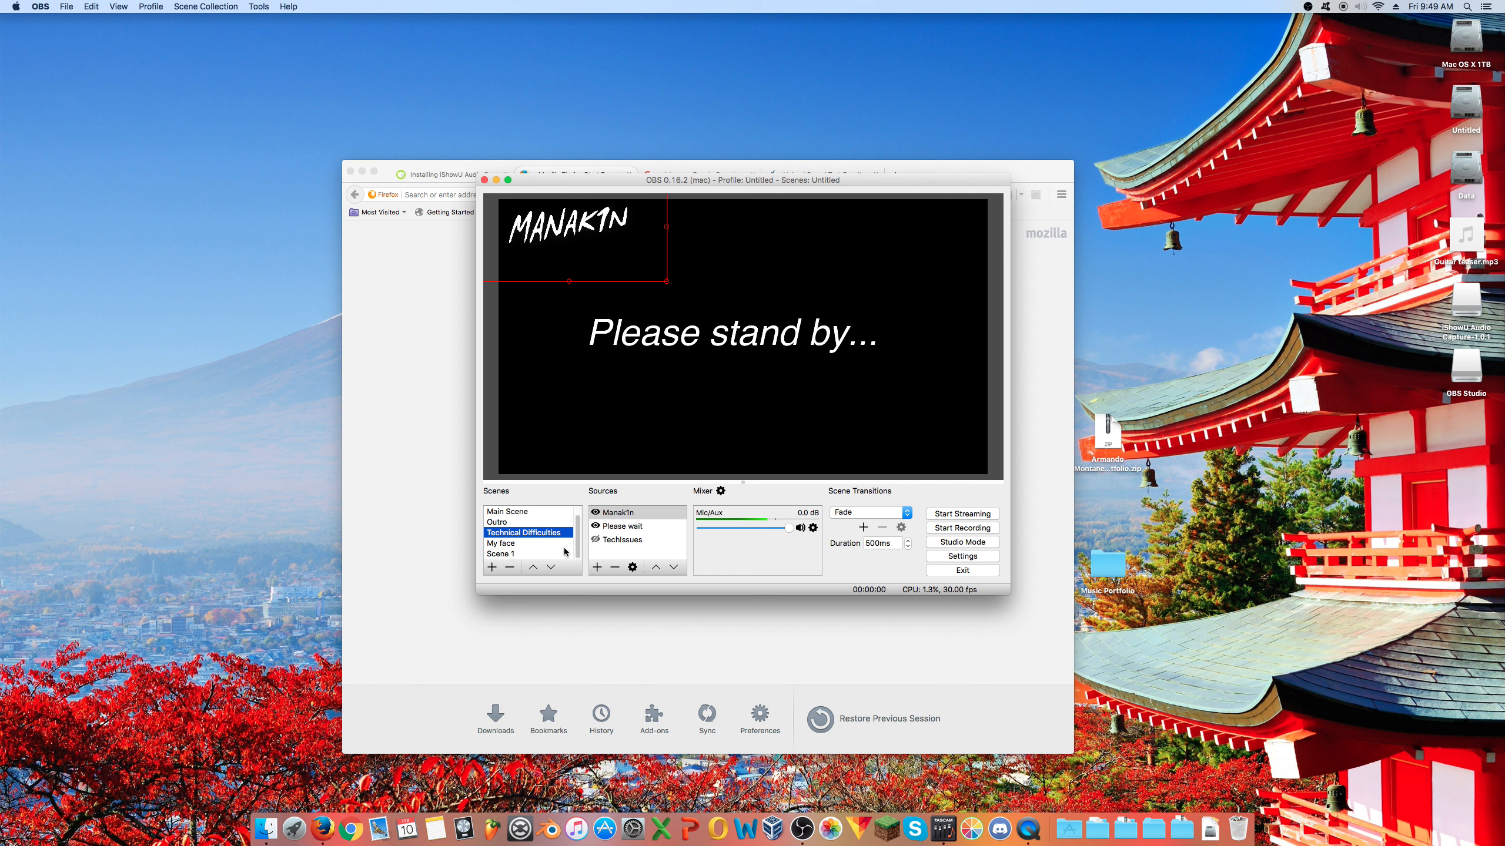
left_click(525, 545)
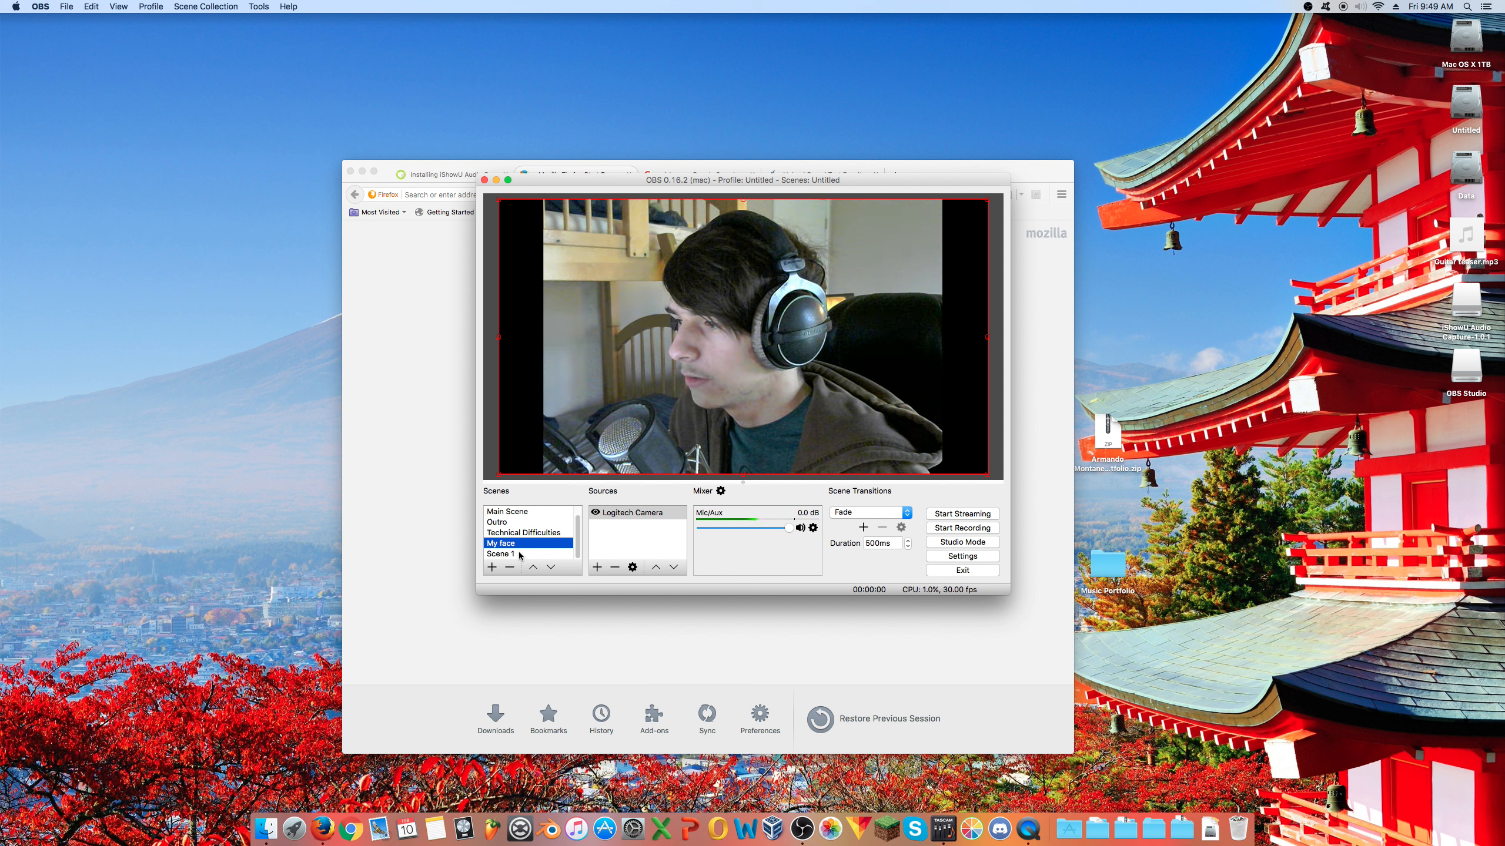
- Add a new display capture source named Display Capture 1 to Scene 1, capturing display 0 with the cursor shown and no crop
left_click(519, 554)
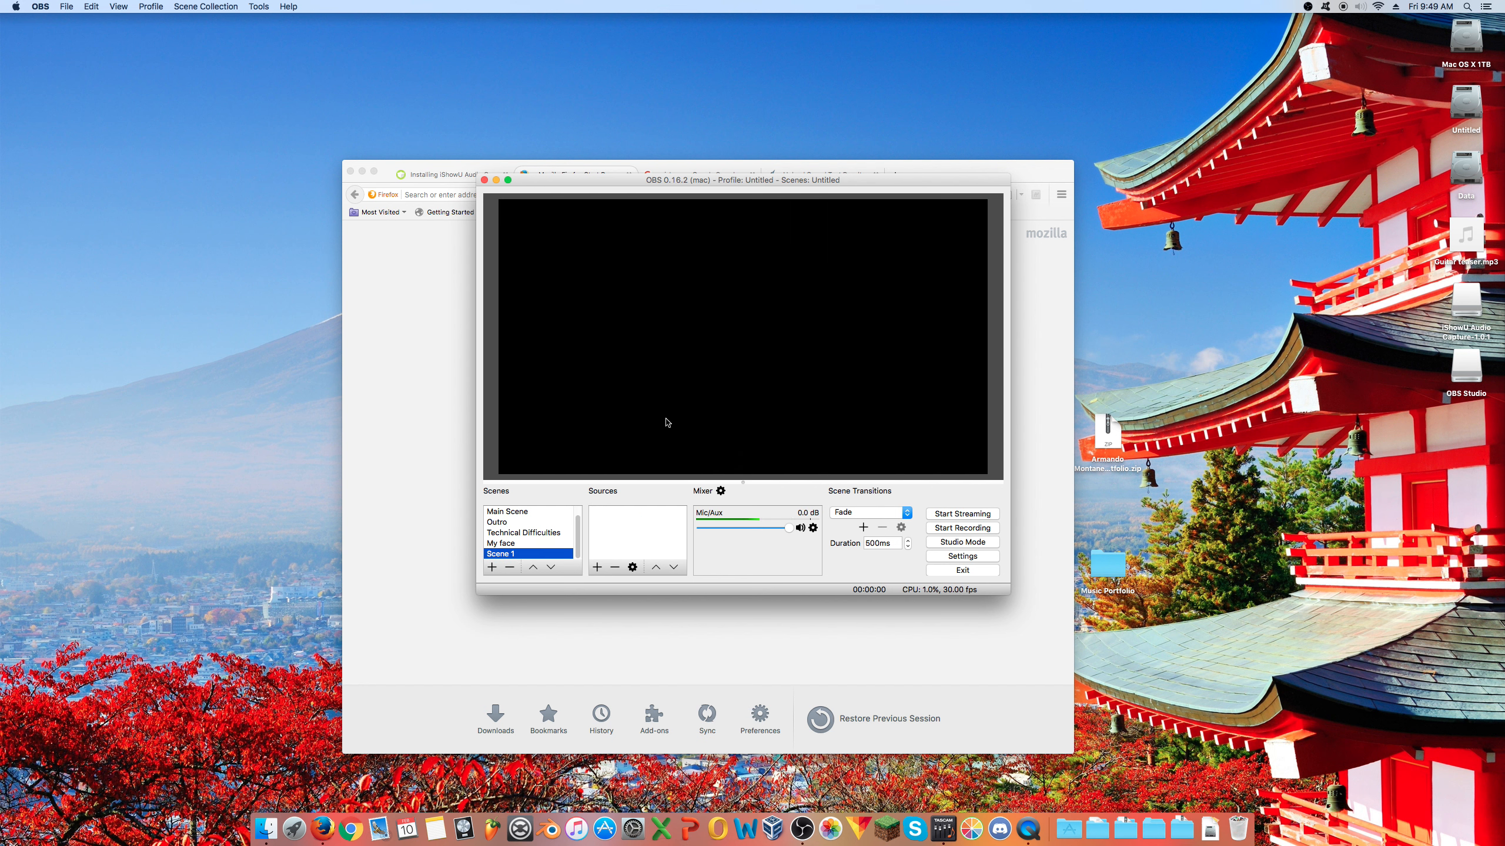
left_click(597, 568)
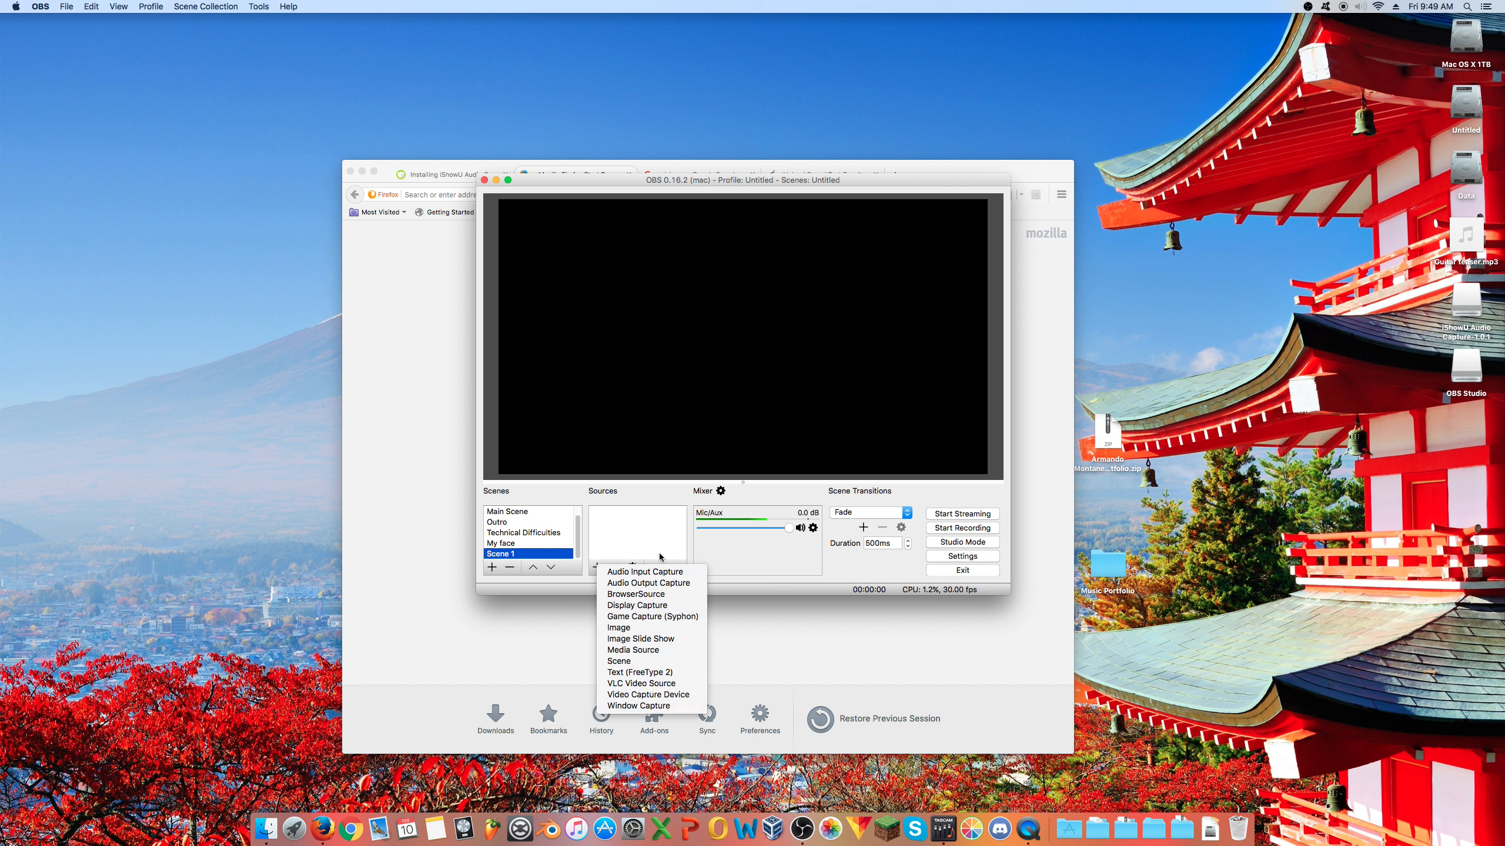
left_click(670, 606)
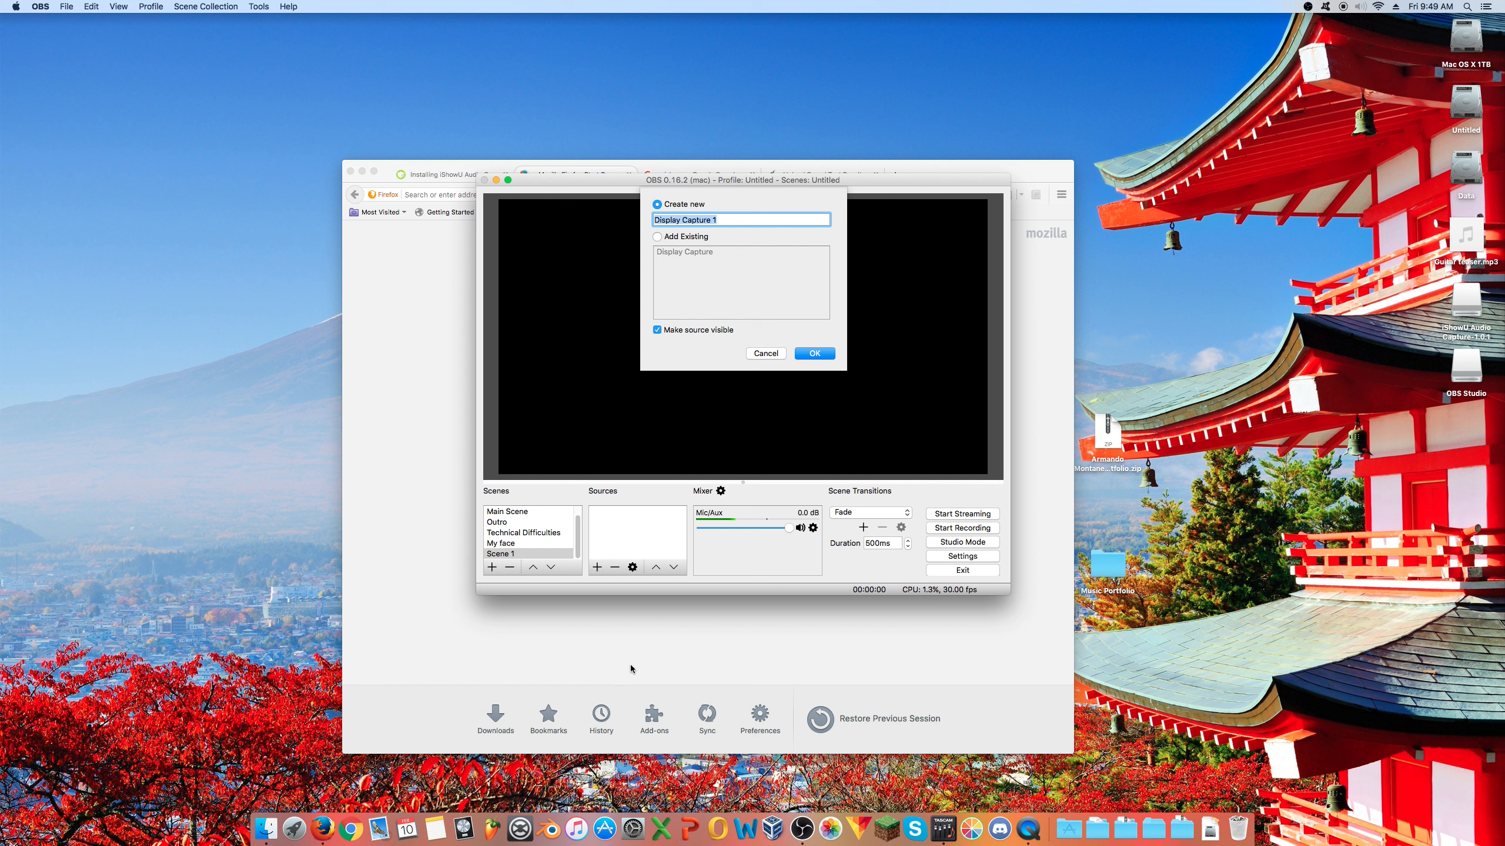
left_click(827, 354)
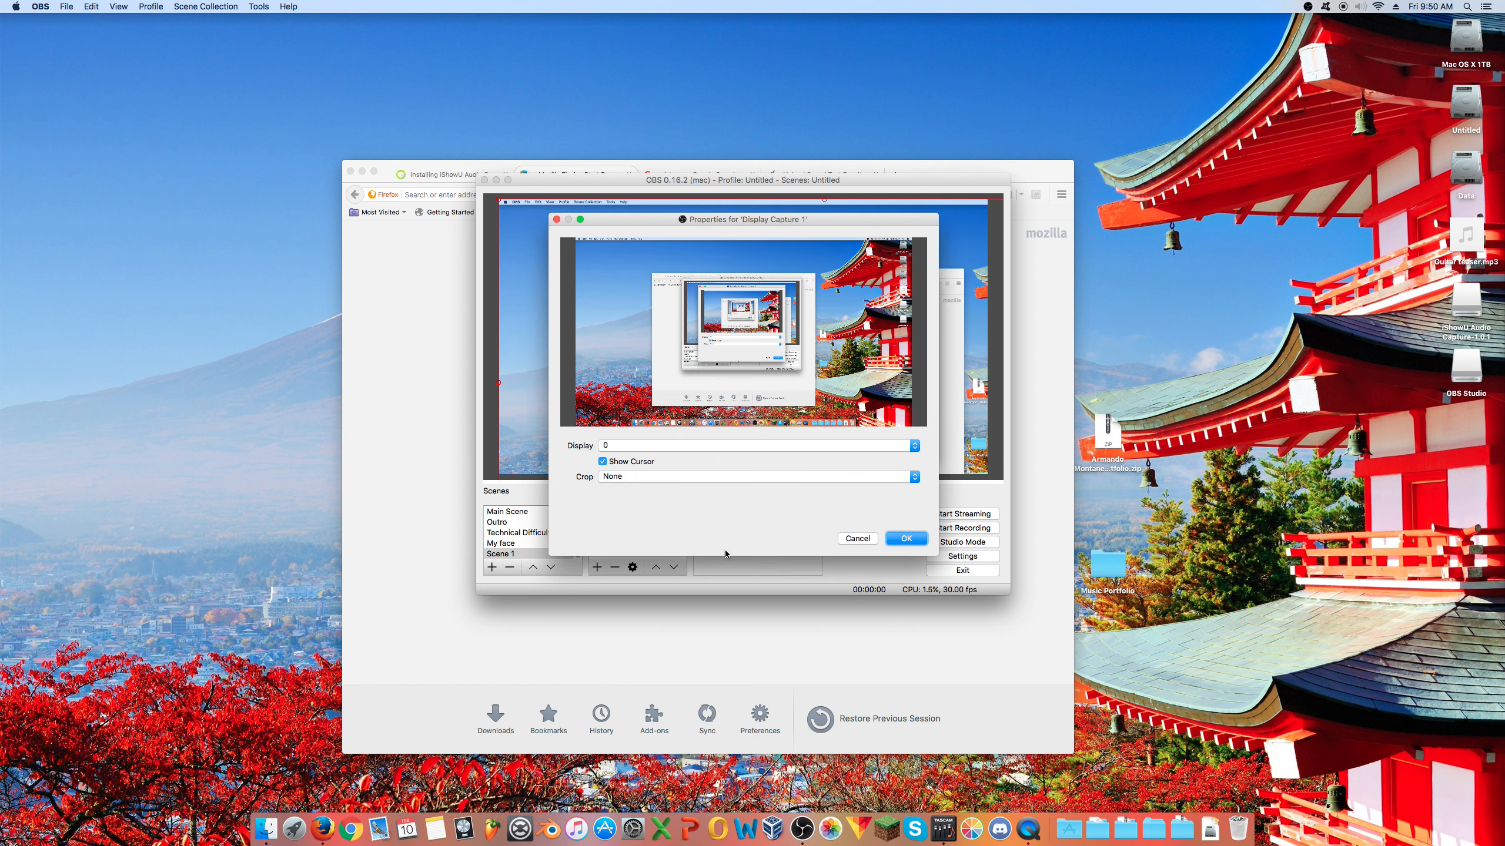
left_click(642, 446)
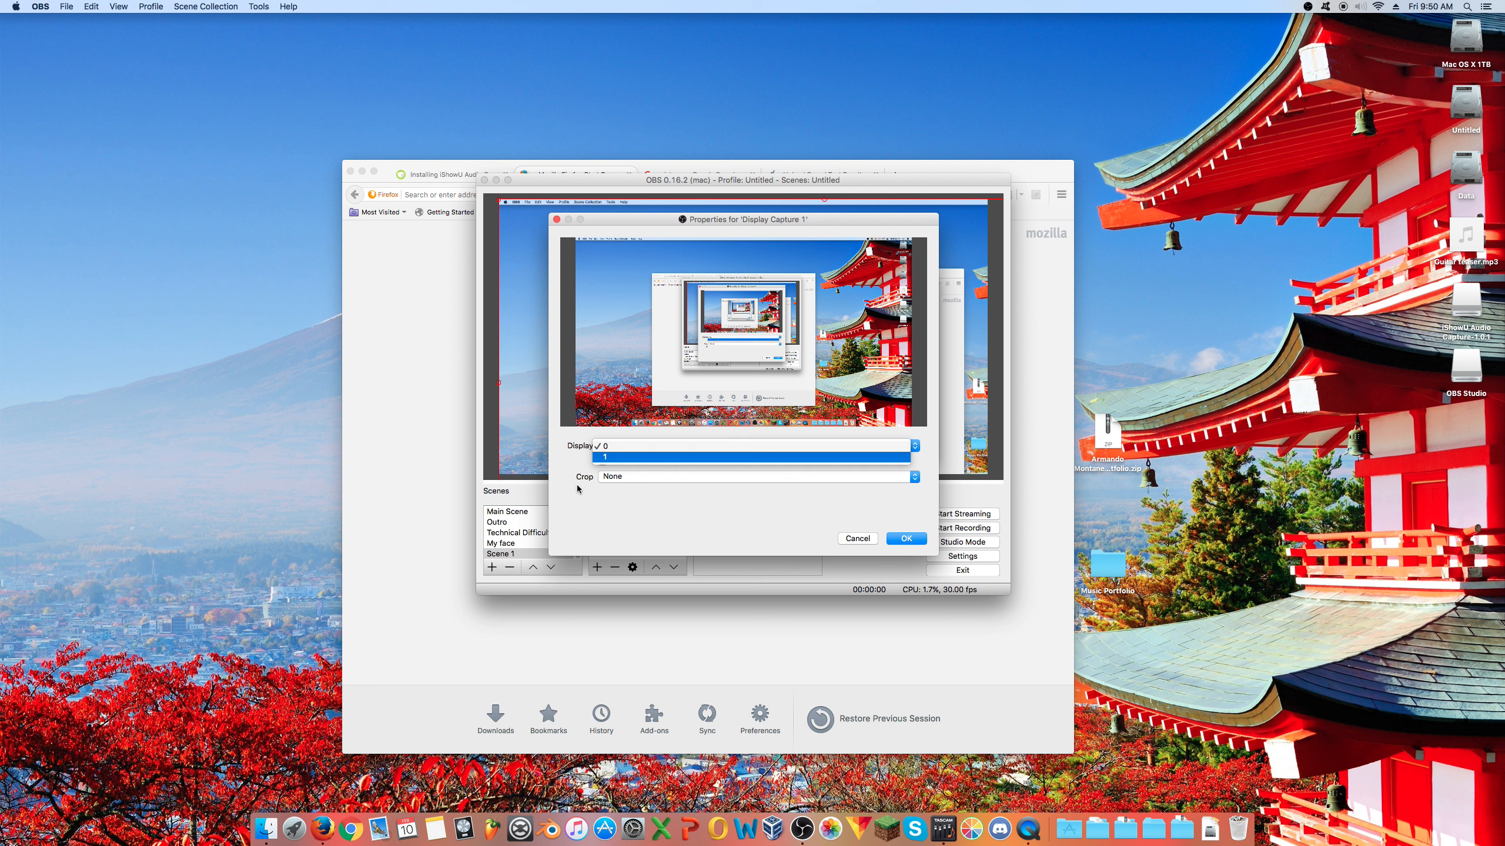
left_click(623, 445)
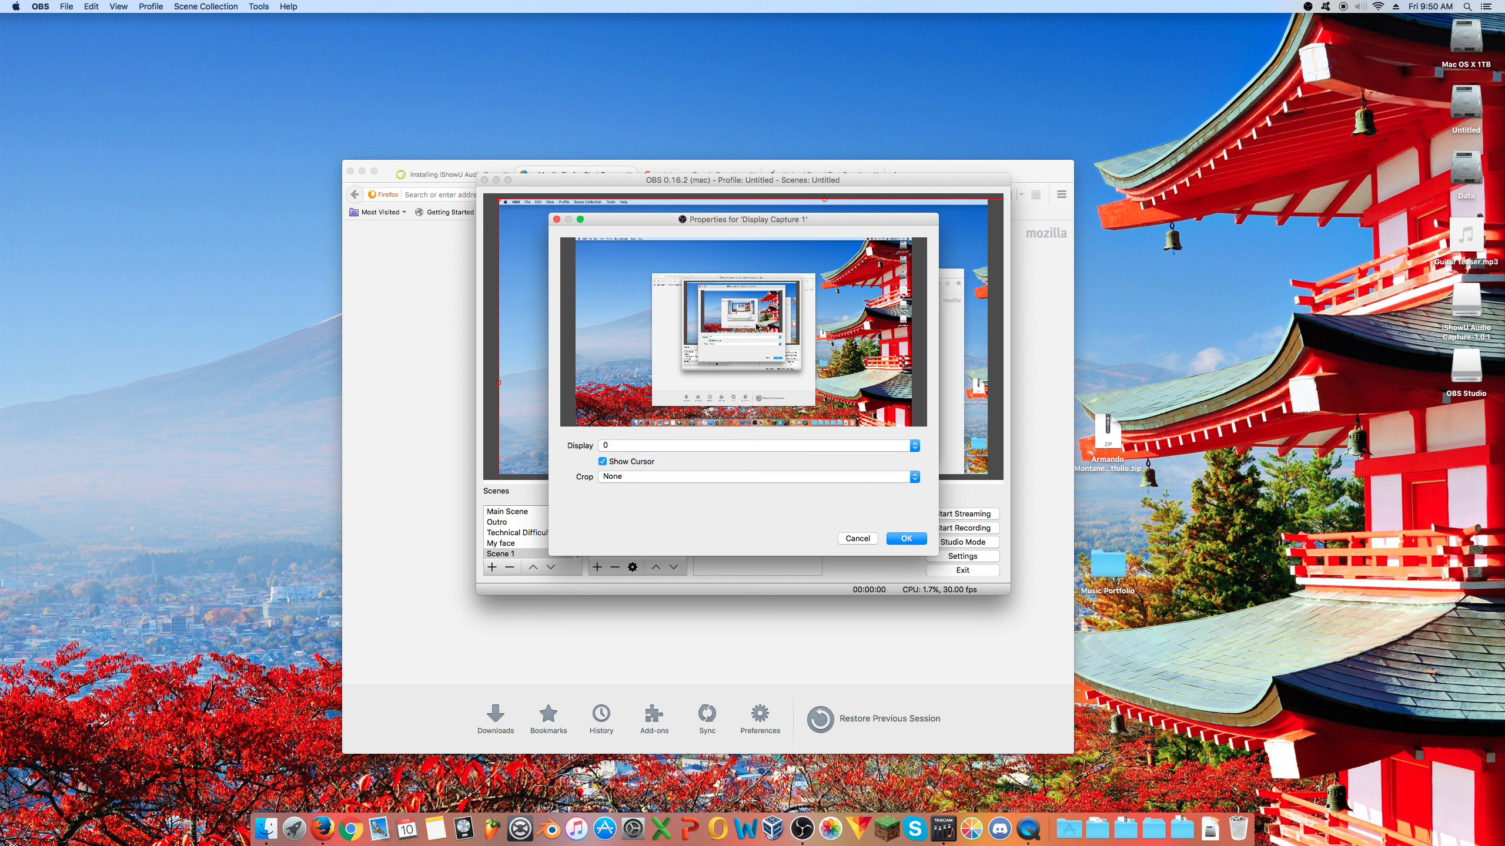
left_click(918, 541)
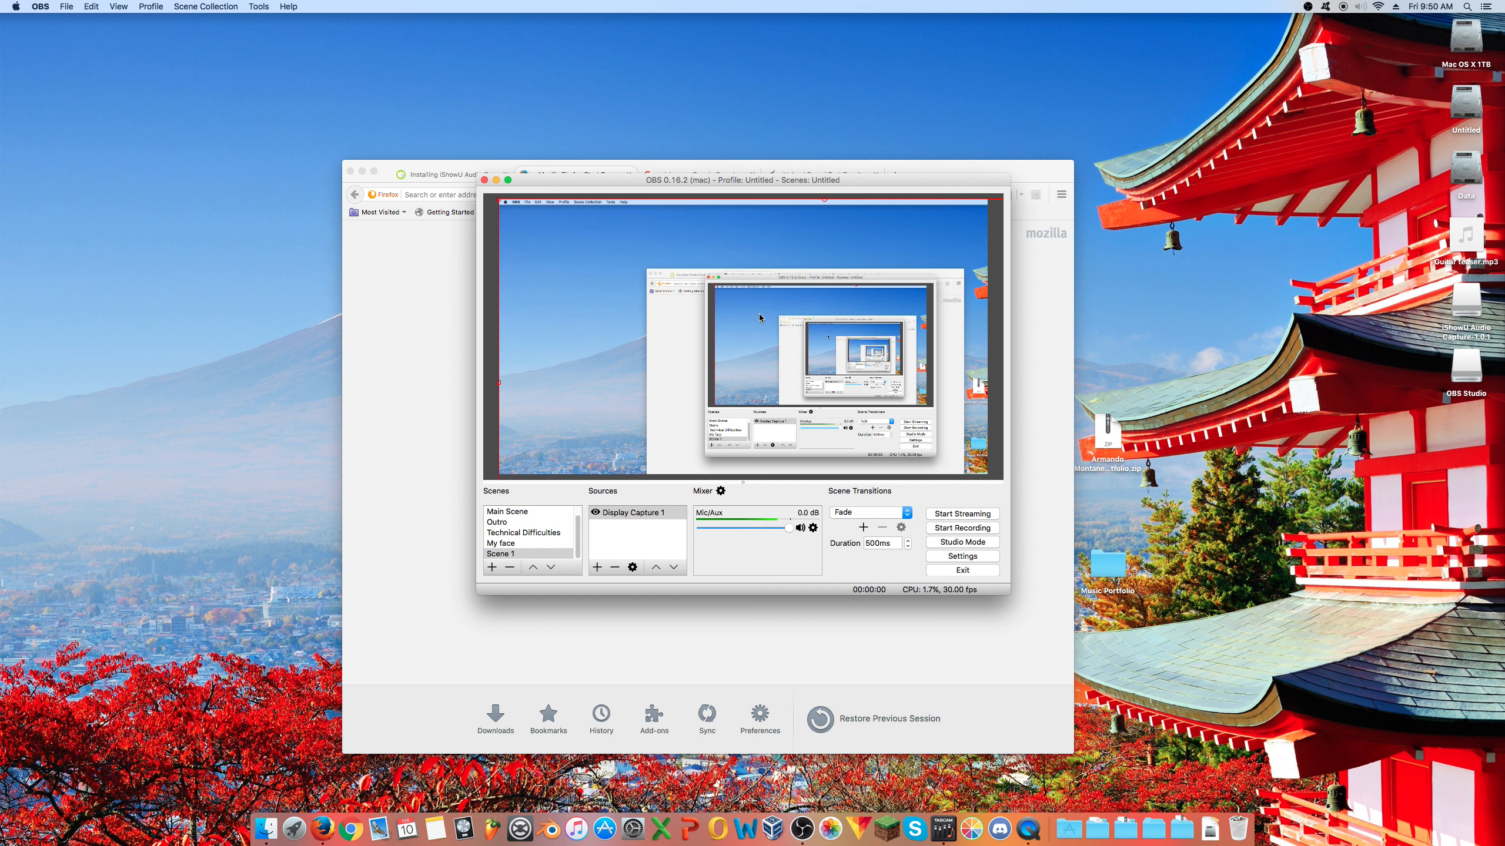
- Fit the Display Capture 1 source to the screen in the Scene 1 preview
mouse_move(875, 341)
left_mouse_down()
mouse_move(718, 277)
mouse_move(687, 236)
mouse_move(879, 386)
mouse_move(877, 343)
left_mouse_up()
right_click(597, 296)
mouse_move(705, 400)
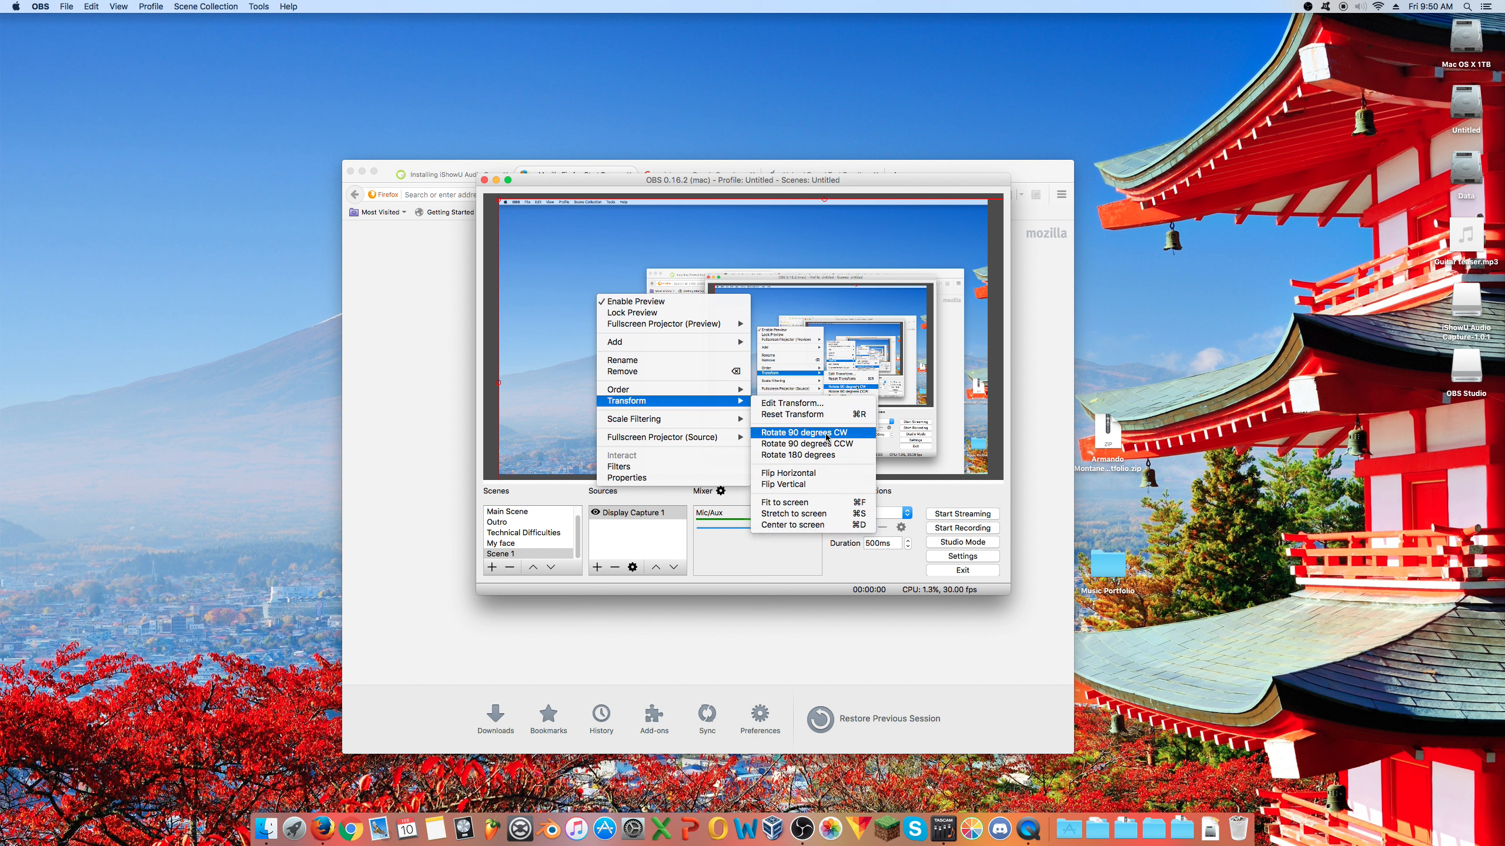
left_click(820, 504)
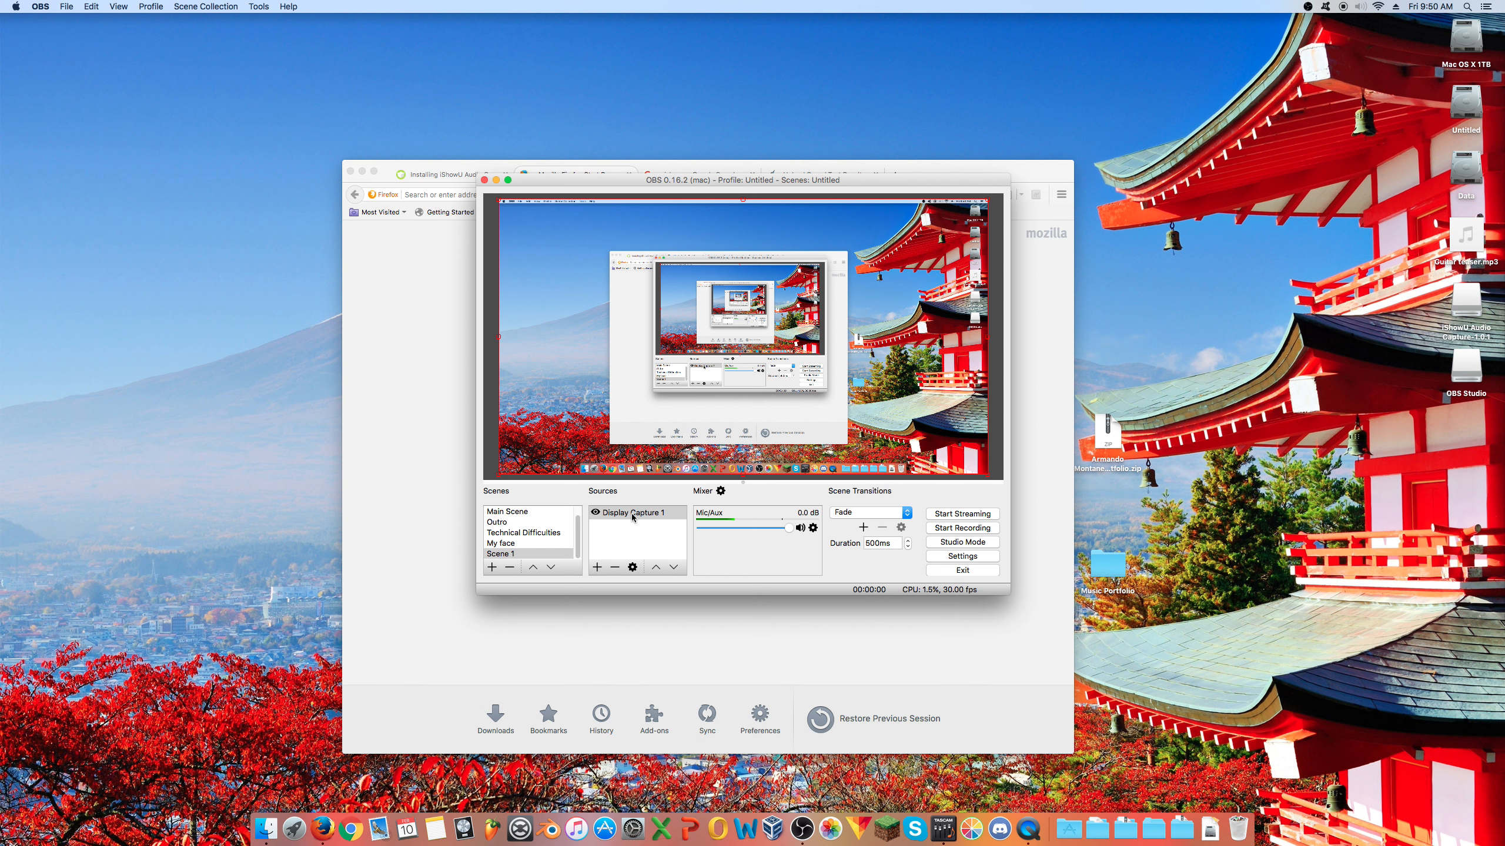
- Rearrange the OBS and Firefox windows so that OBS sits in front, partly overlapping the browser
left_click_drag(553, 174, 627, 193)
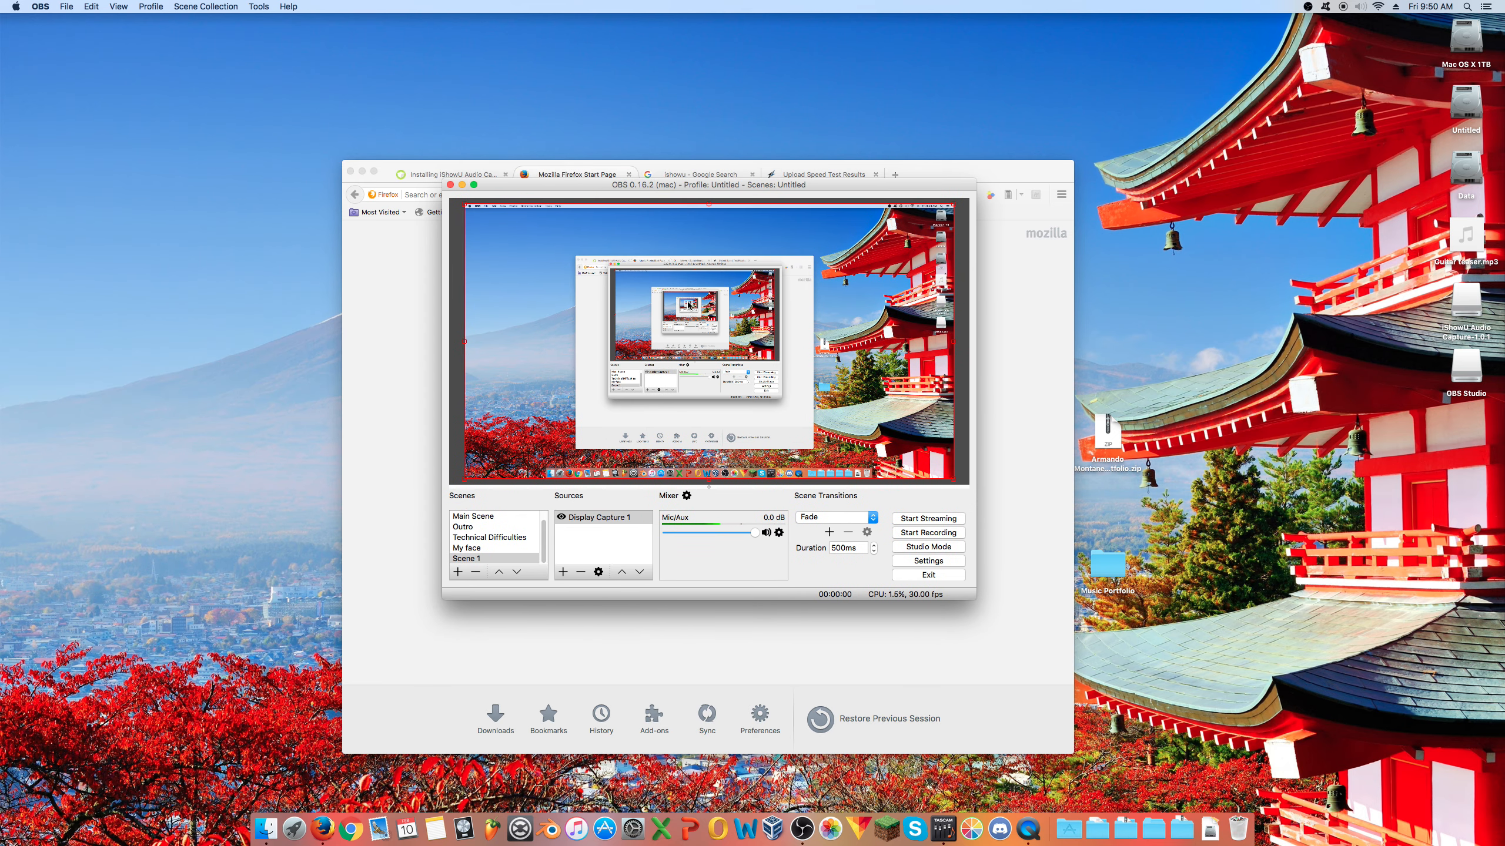
left_click_drag(731, 185, 853, 193)
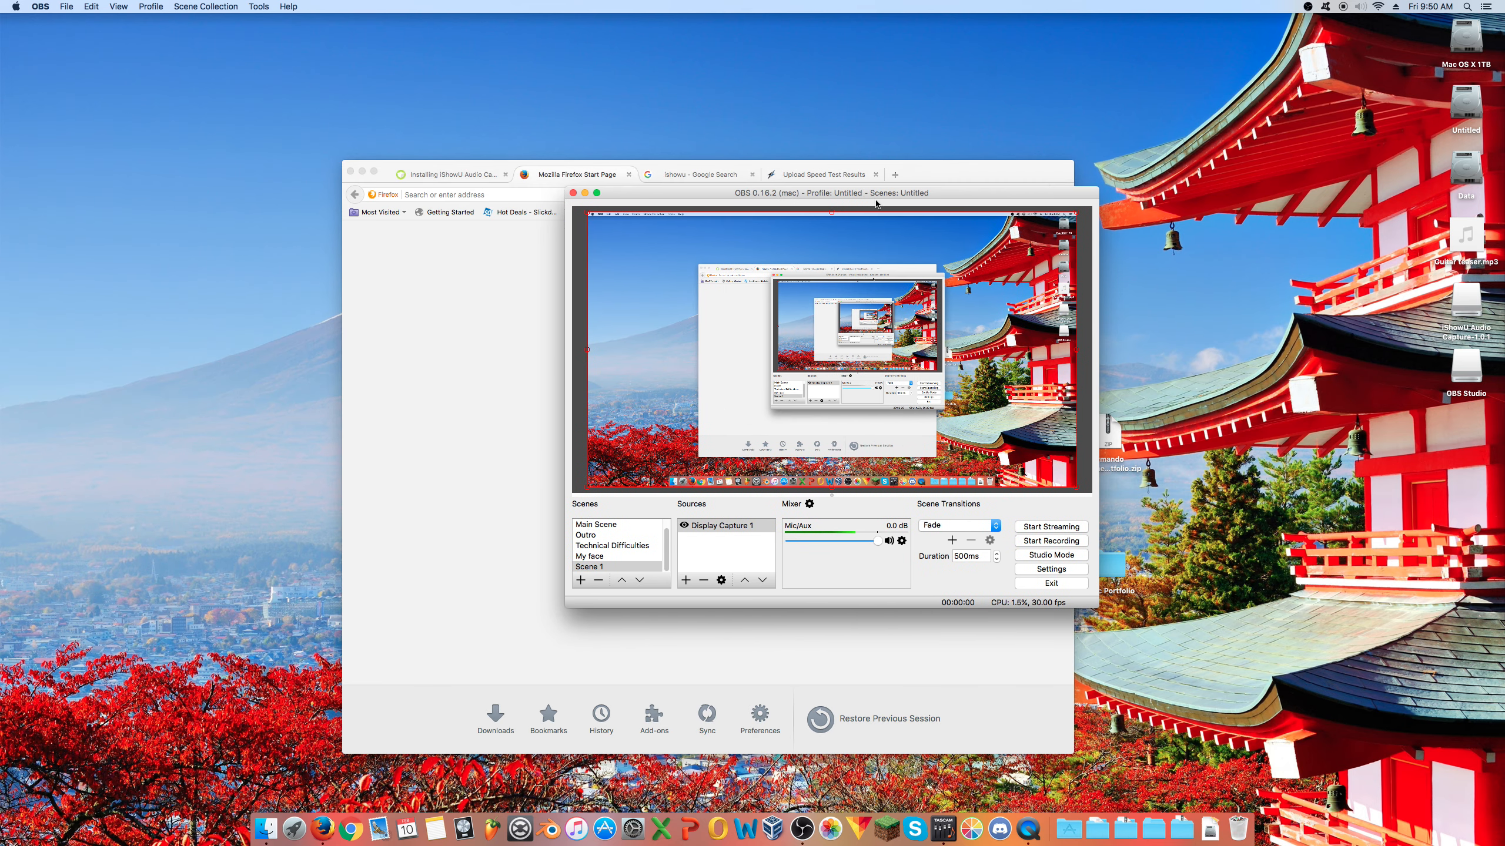
left_click_drag(847, 194, 844, 115)
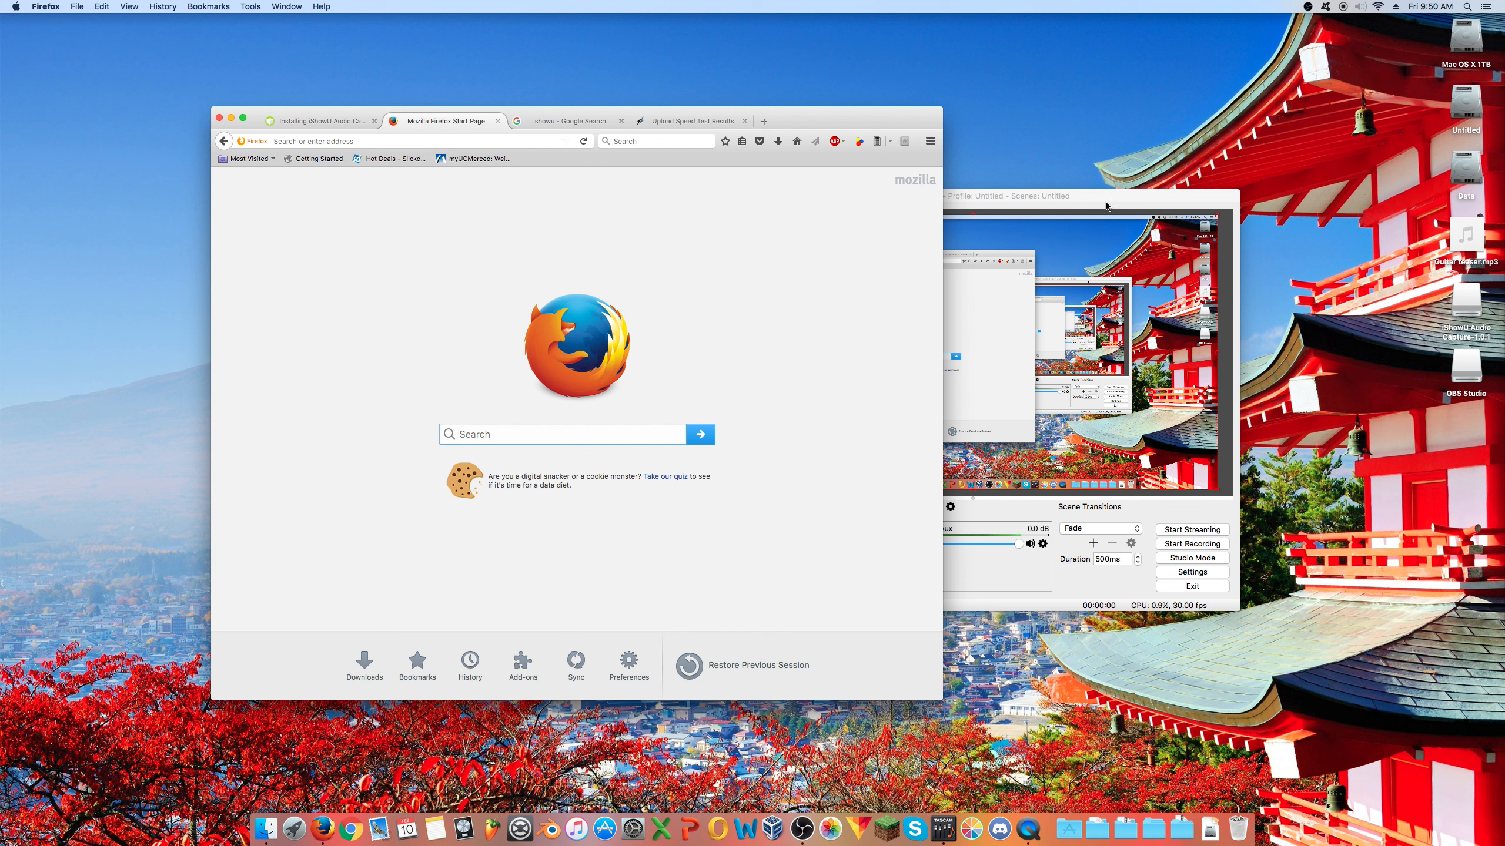
left_click_drag(1014, 175, 800, 173)
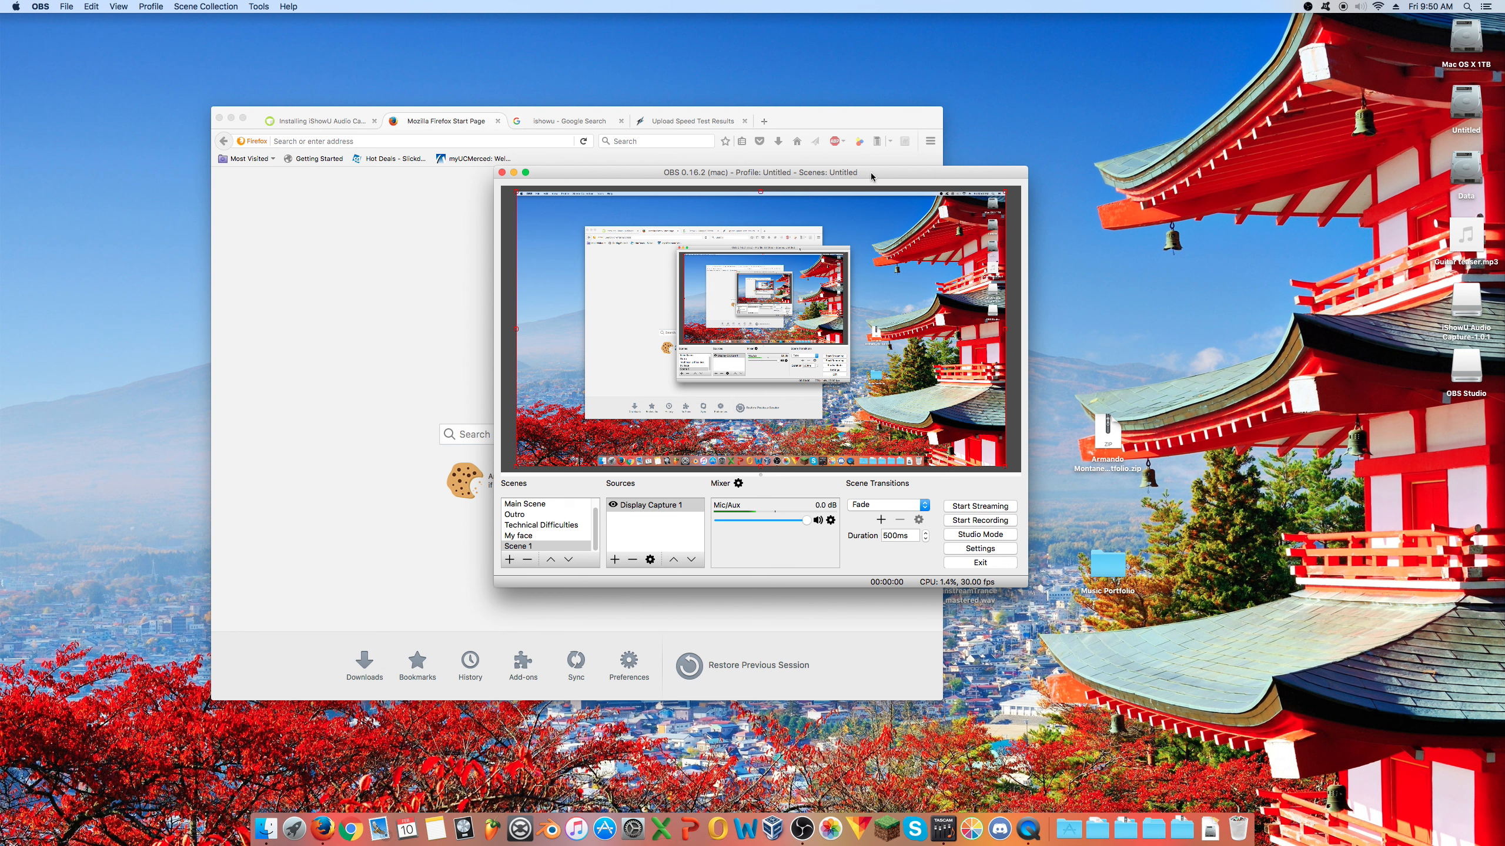
left_click_drag(869, 175, 798, 156)
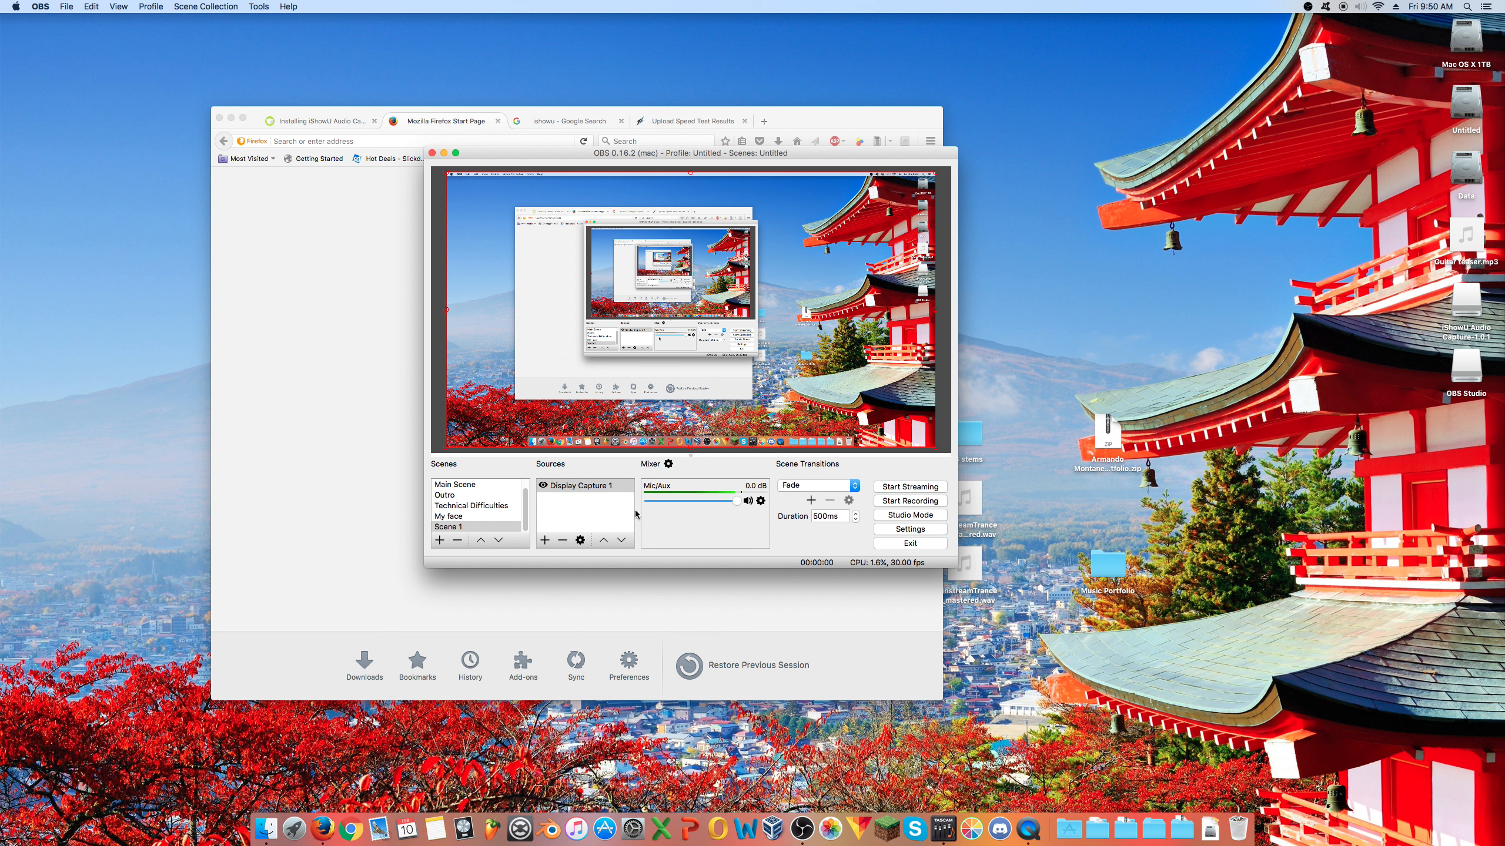
- Exit and relaunch OBS, and move its window partly clear of the browser
left_click(896, 543)
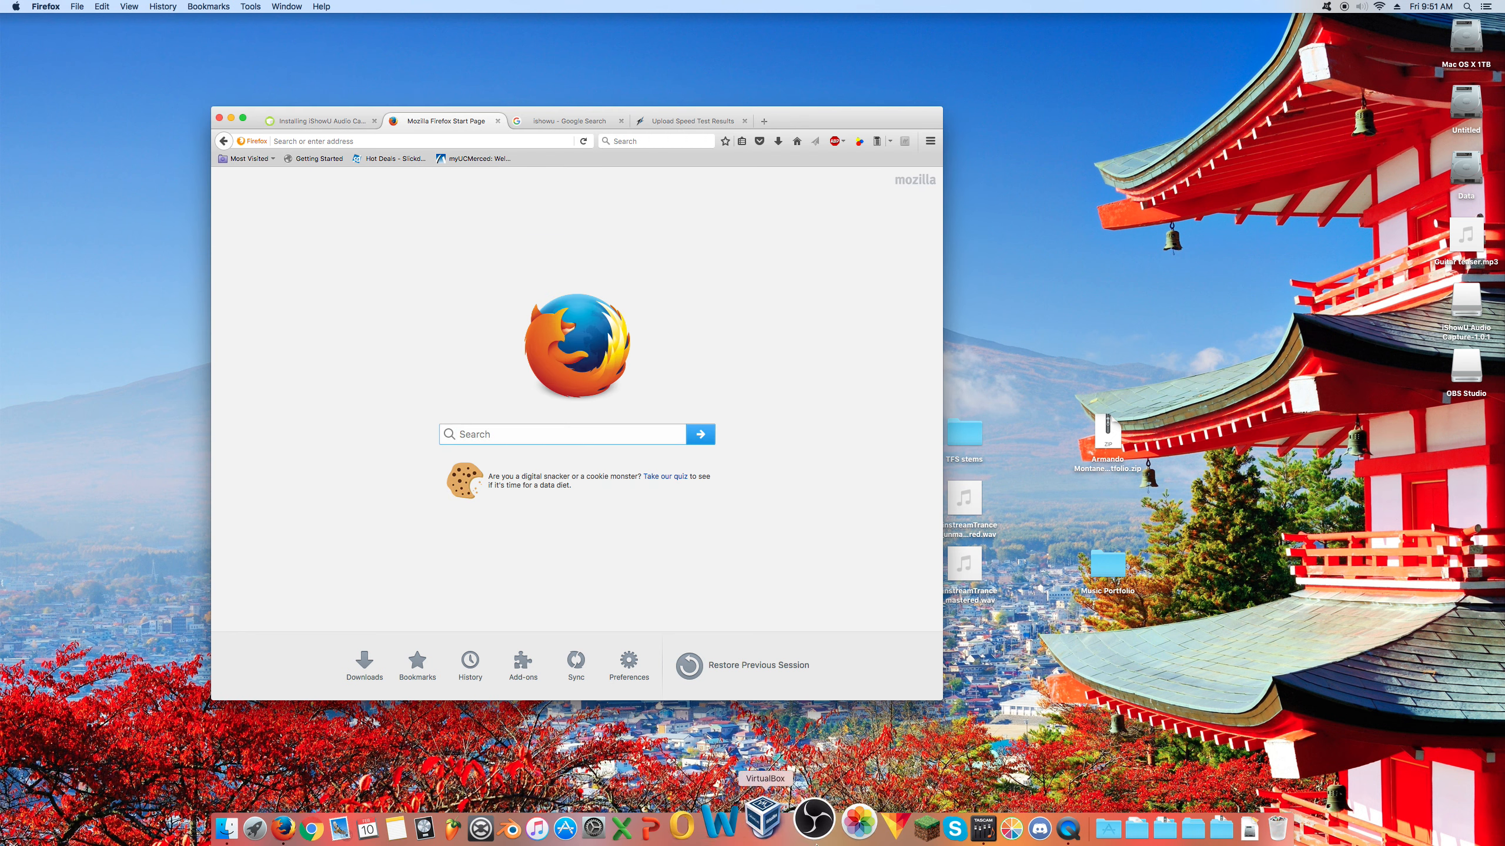
left_click(799, 824)
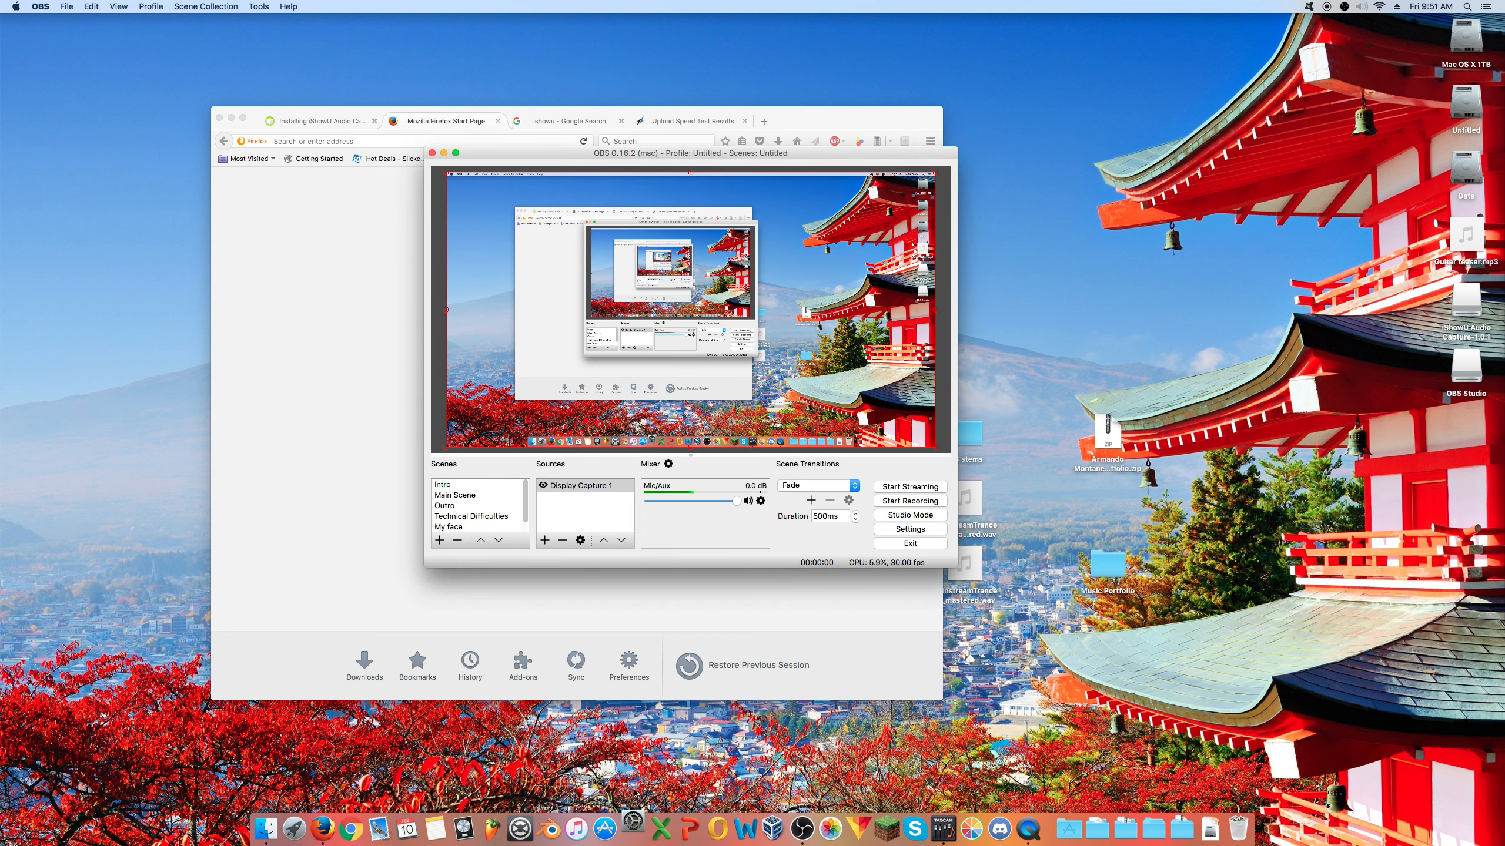
left_click_drag(812, 153, 1063, 125)
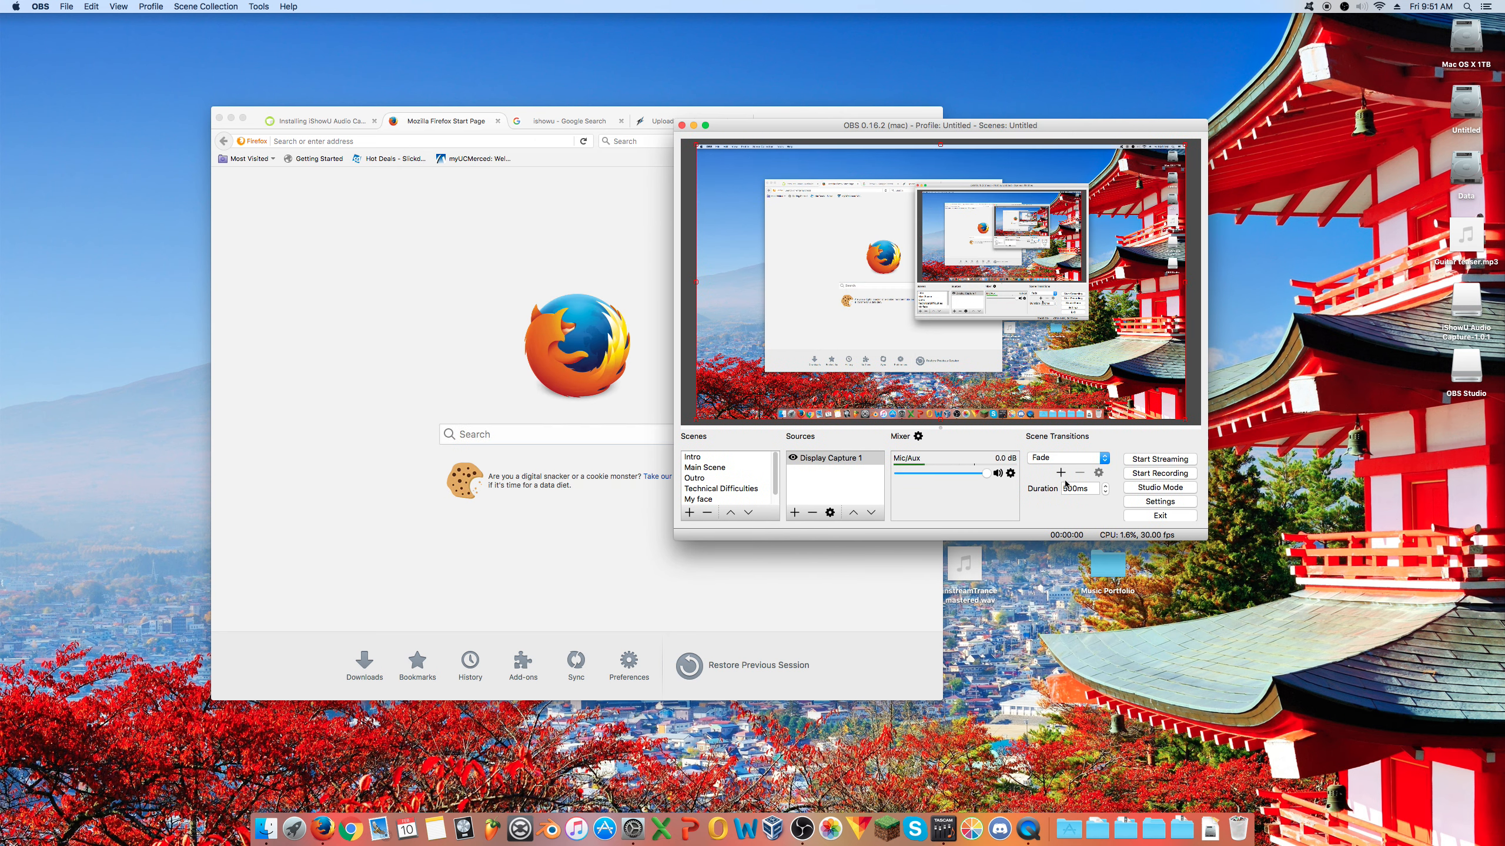
- Open the OBS stream settings and close the System Preferences window
left_click(1142, 503)
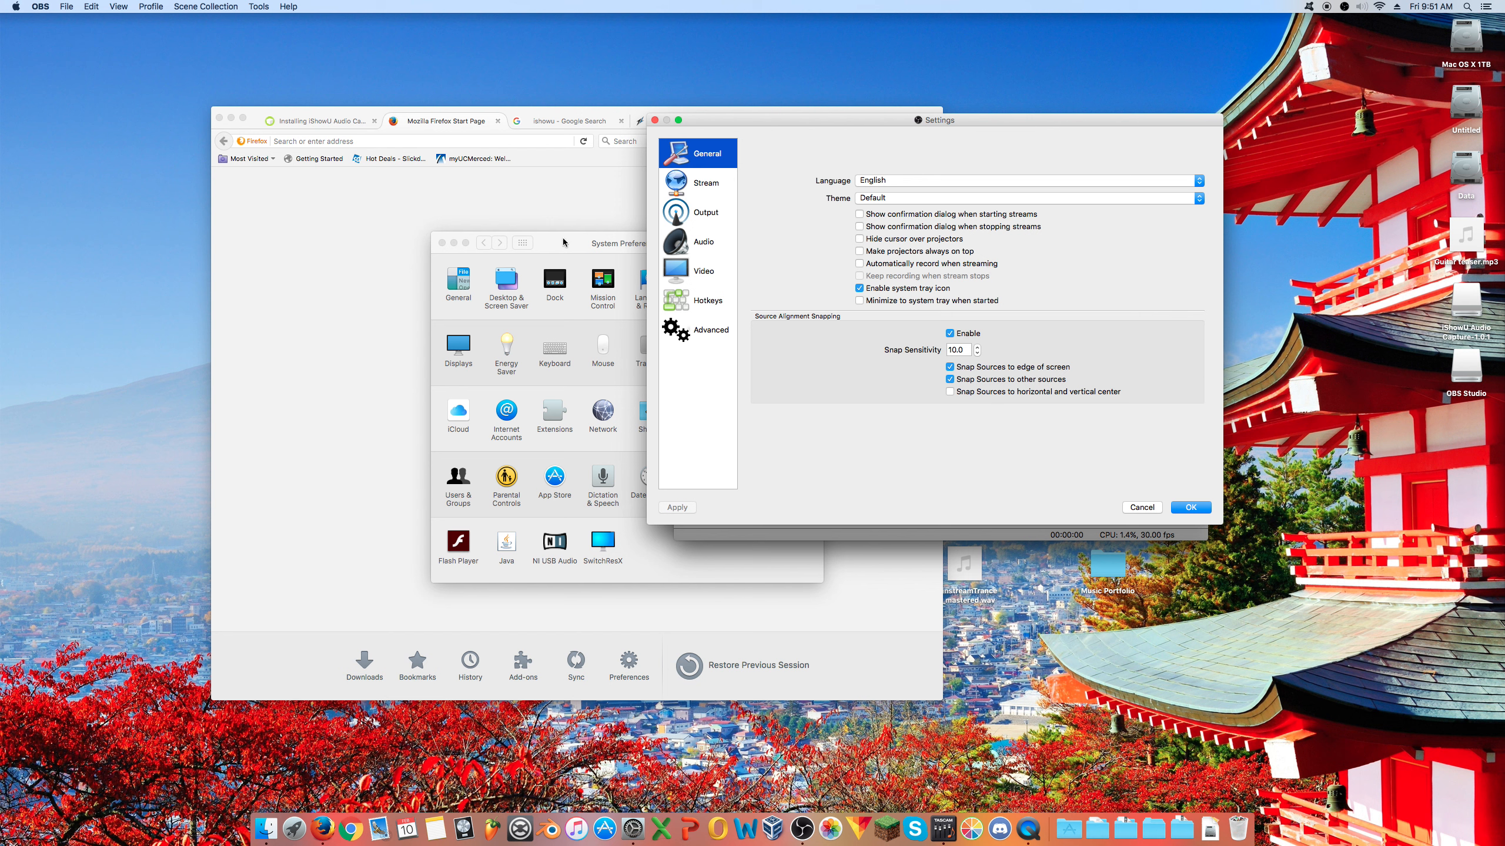
left_click(455, 244)
left_click(454, 243)
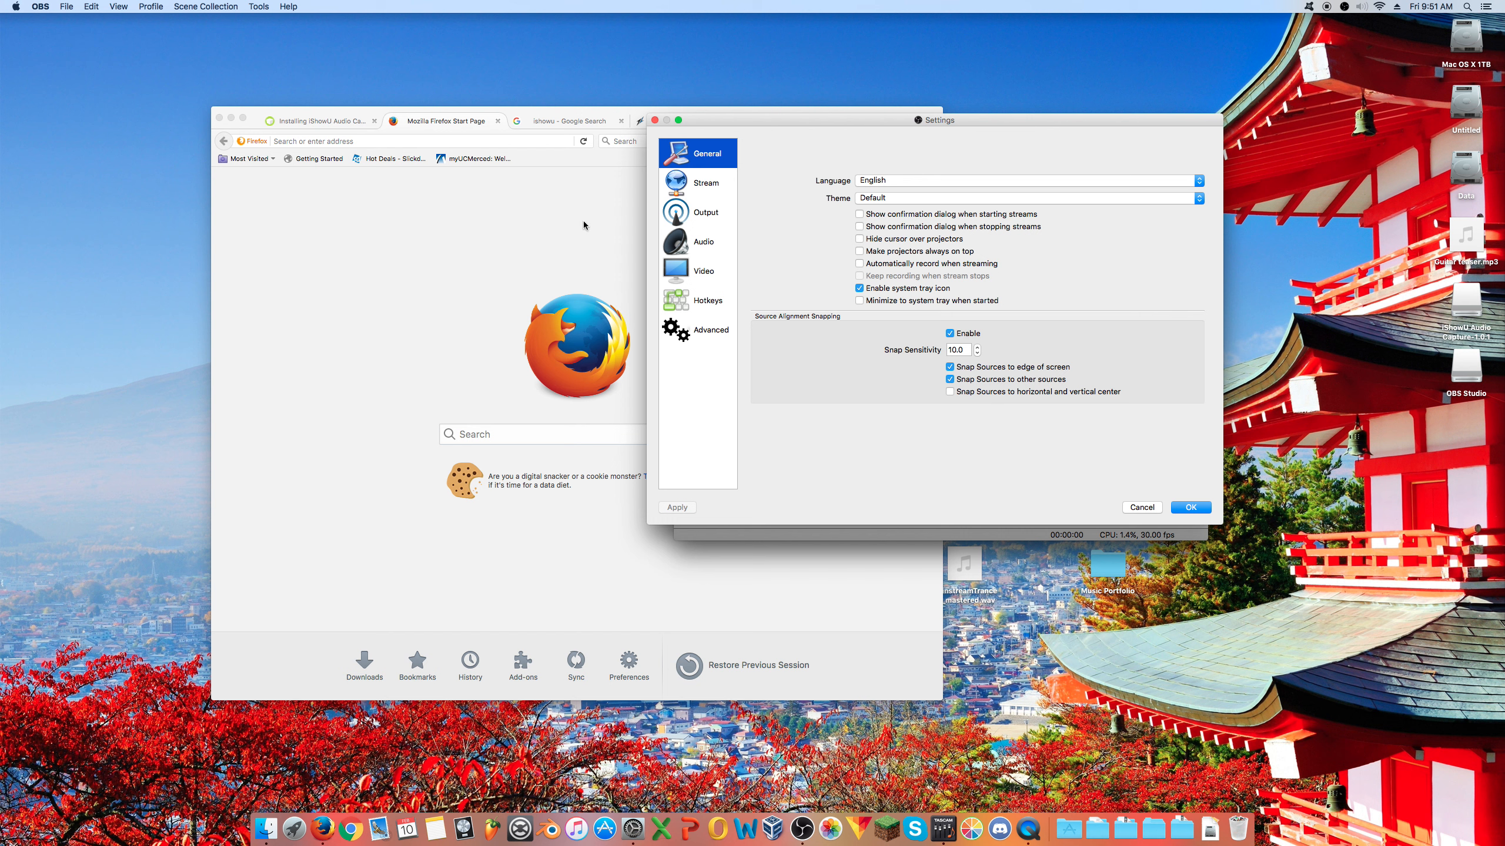
left_click(706, 184)
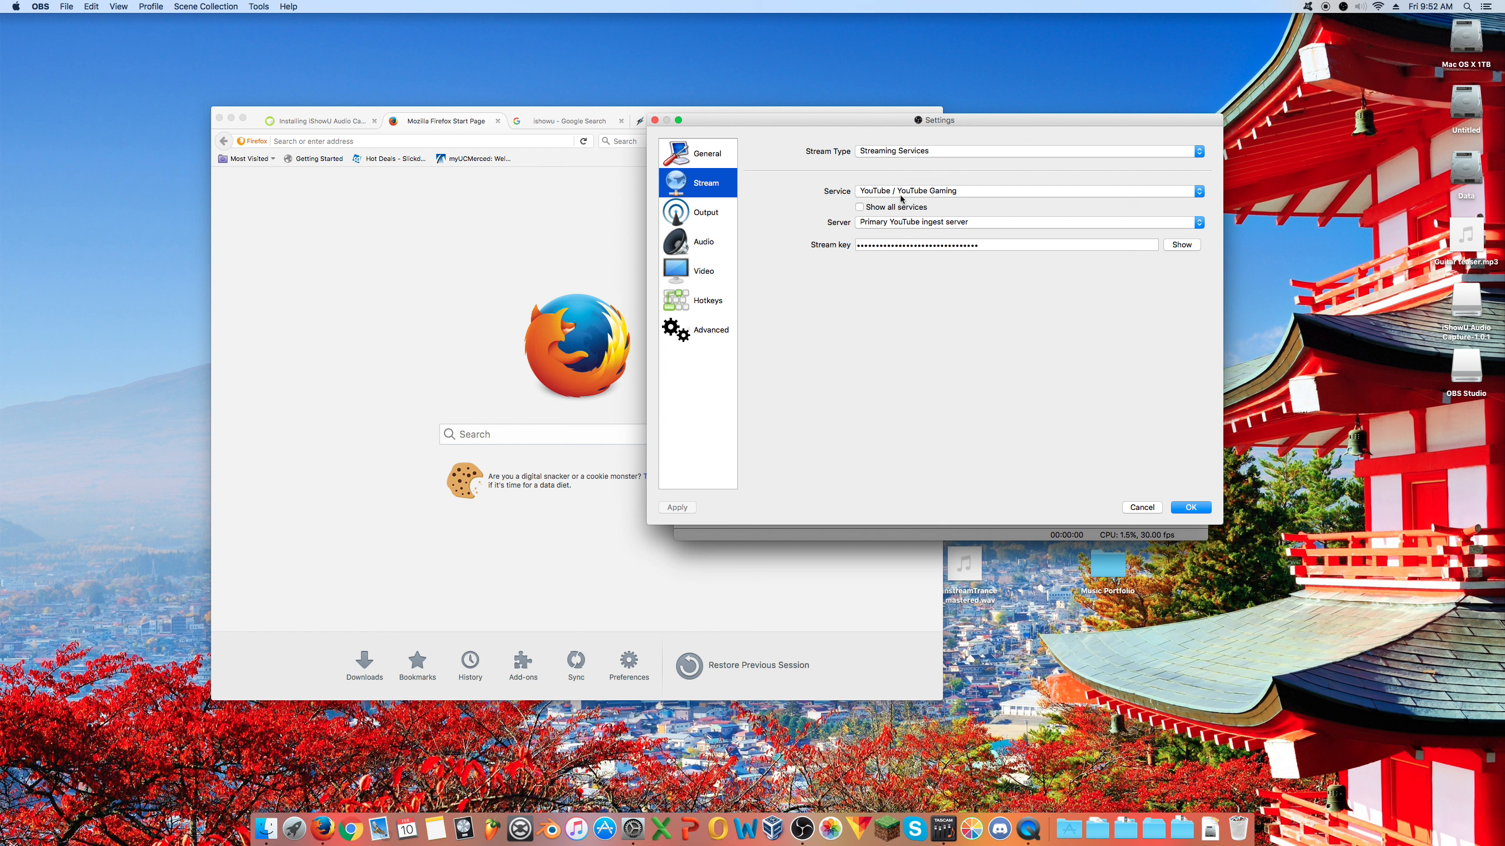
- Switch to the YouTube Live Dashboard window in Firefox, widen it and find the Encoder Setup section with the server URL and stream key
key("super+Tab")
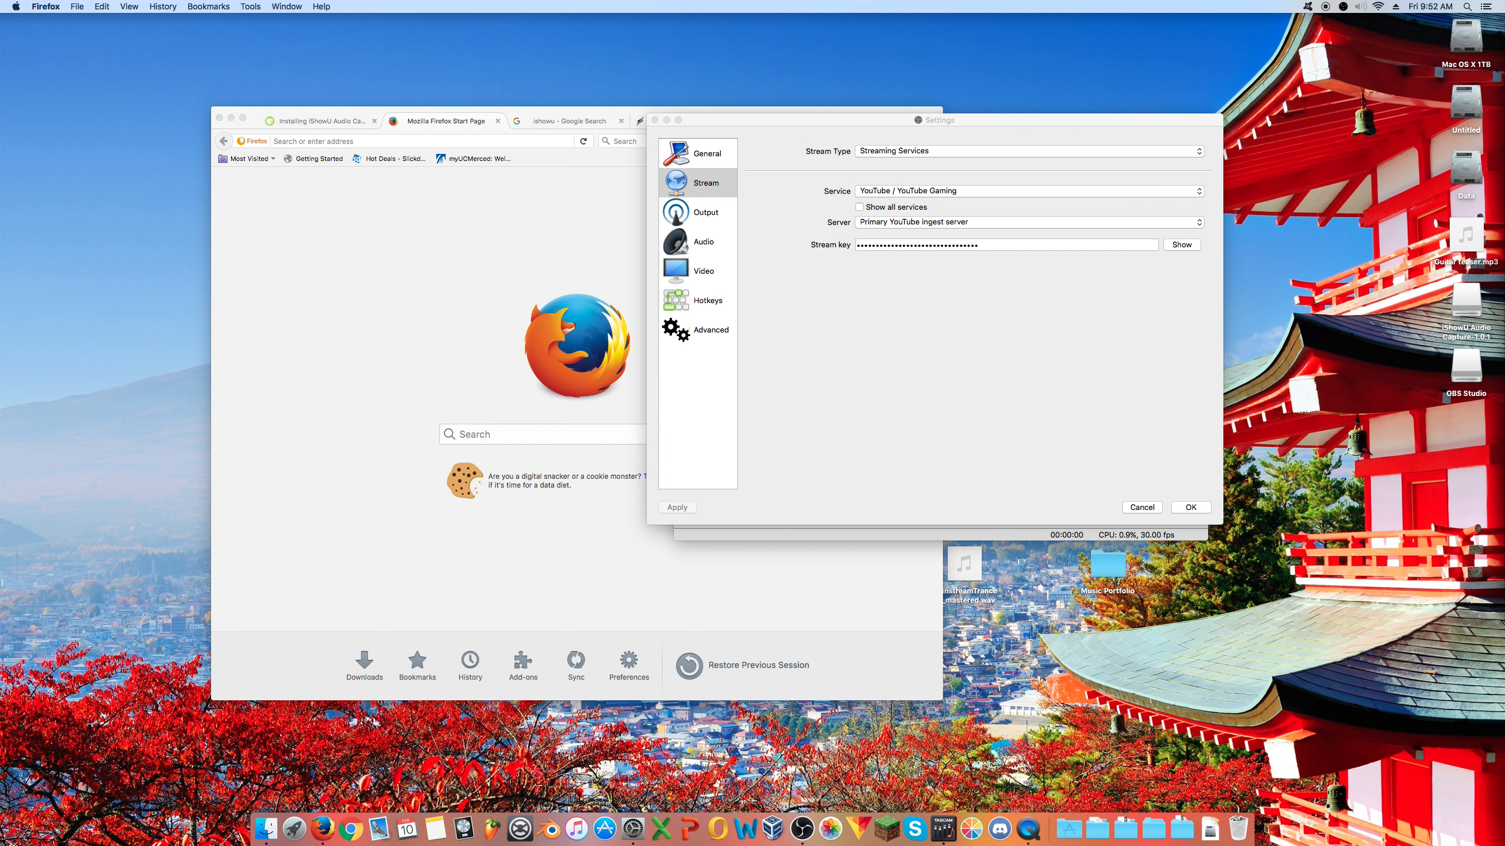
left_click_drag(1314, 19, 813, 81)
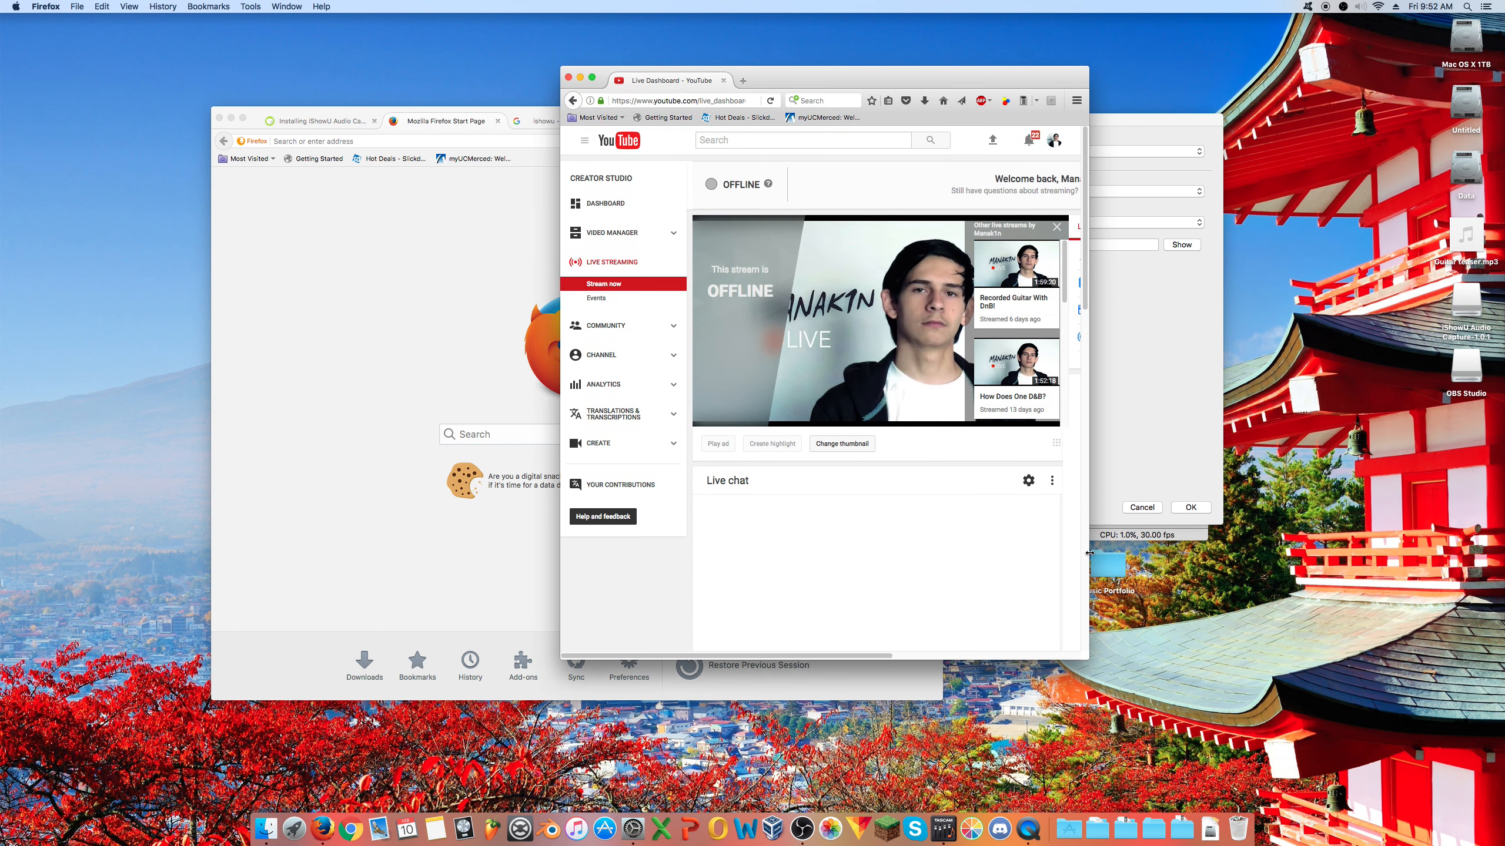
left_click_drag(1088, 553, 1382, 557)
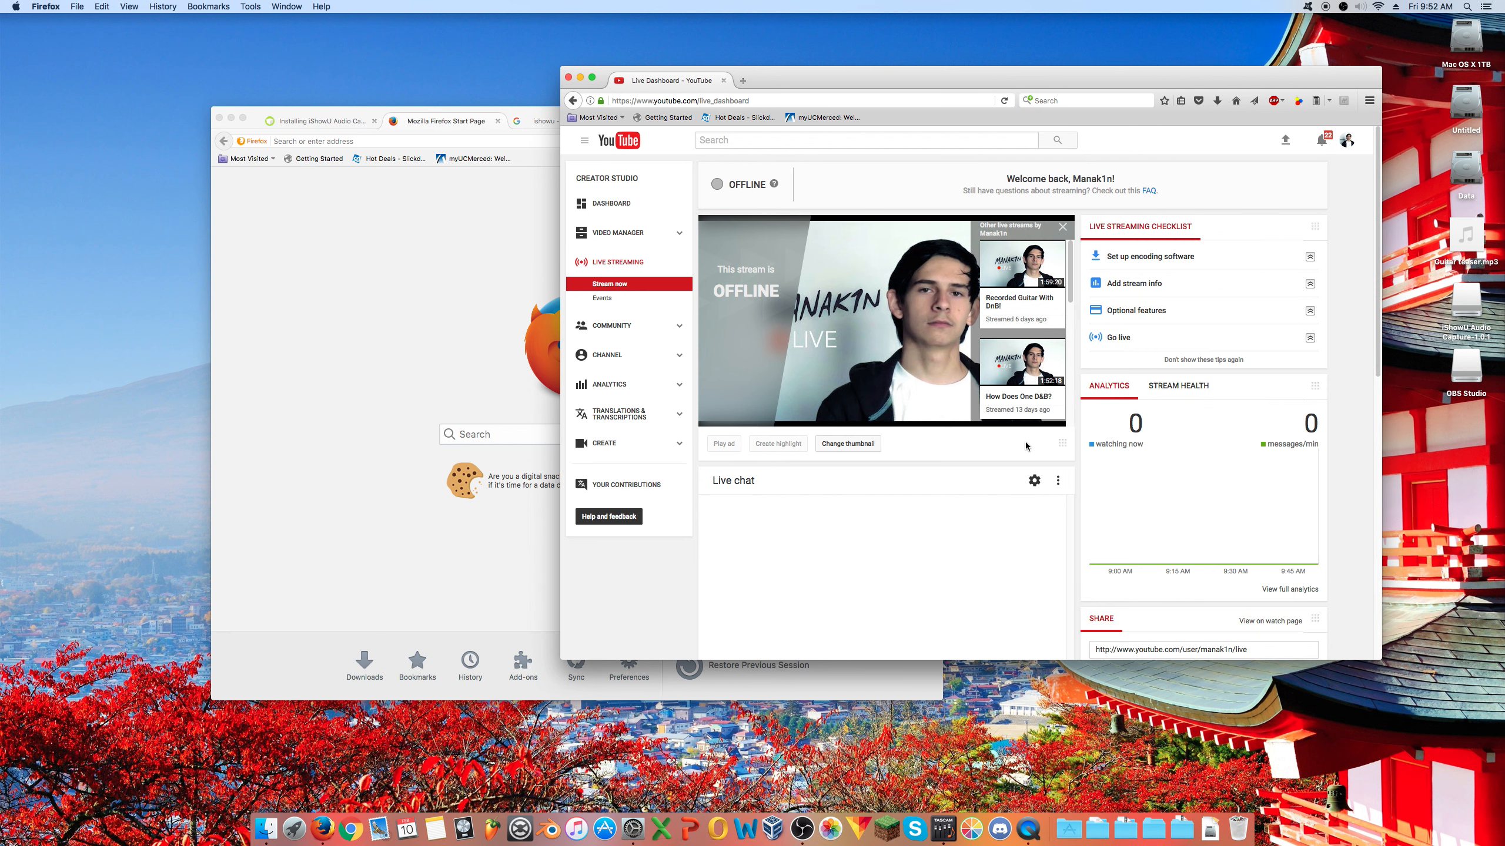
scroll(1031, 442, "down", 5)
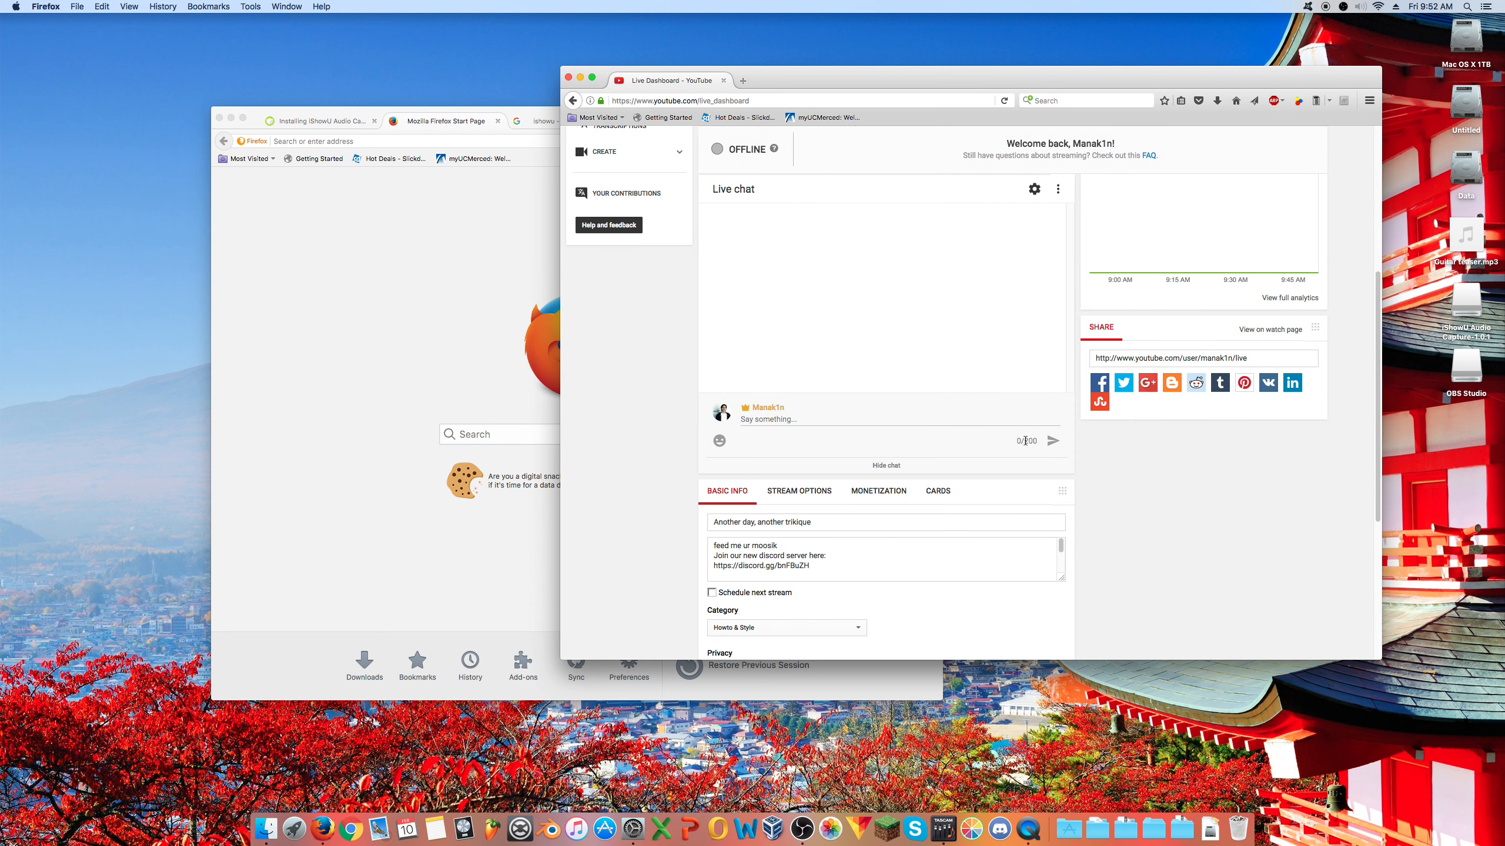
scroll(1026, 441, "down", 2)
scroll(1192, 457, "down", 3)
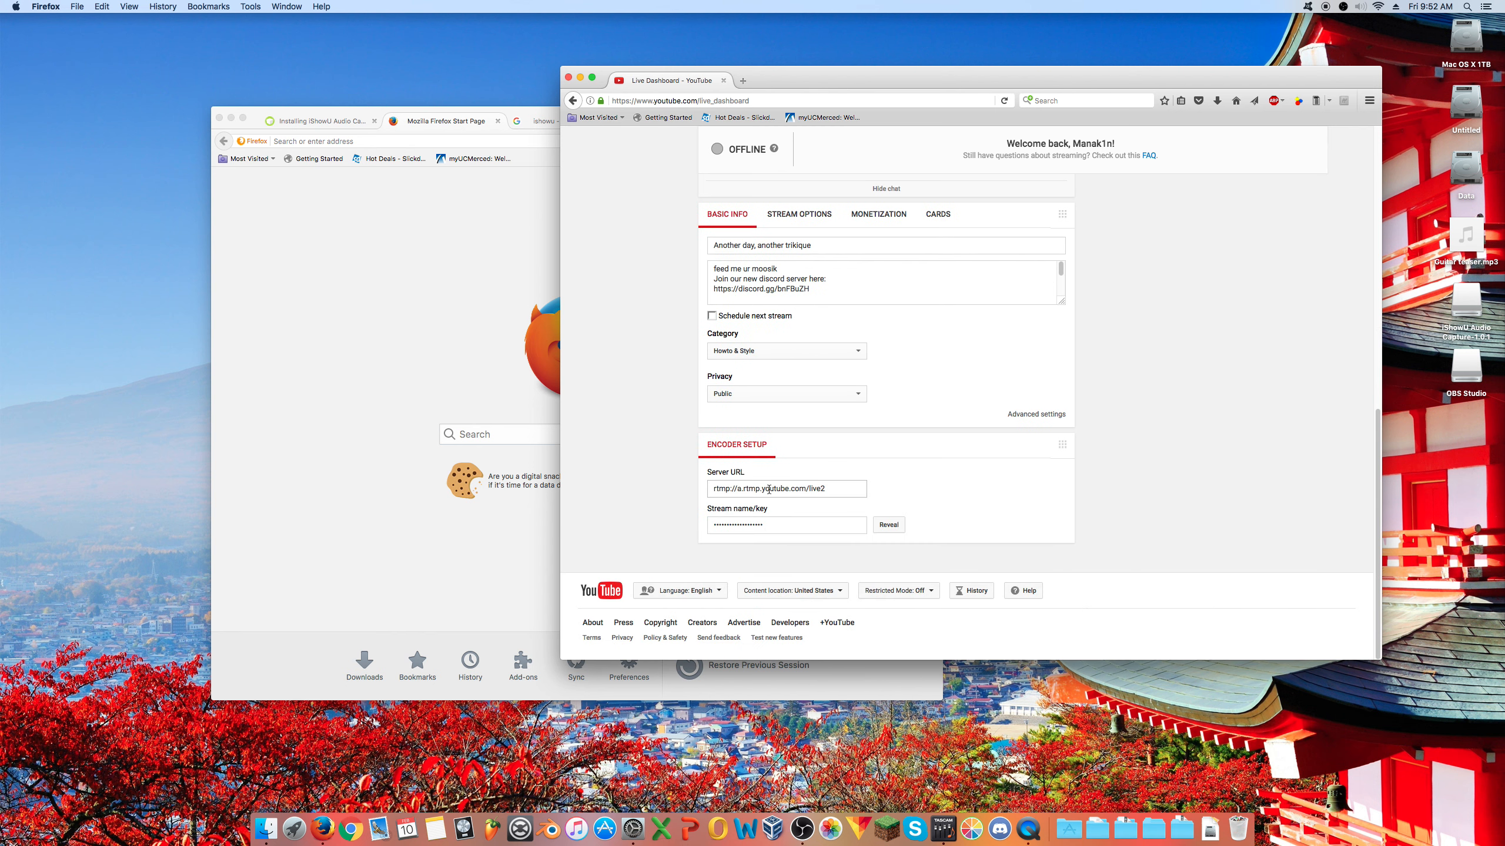
- Compare YouTube's encoder setup with the OBS stream service and key fields, and move the dashboard window out of the way to return to OBS
left_click_drag(968, 73, 971, 263)
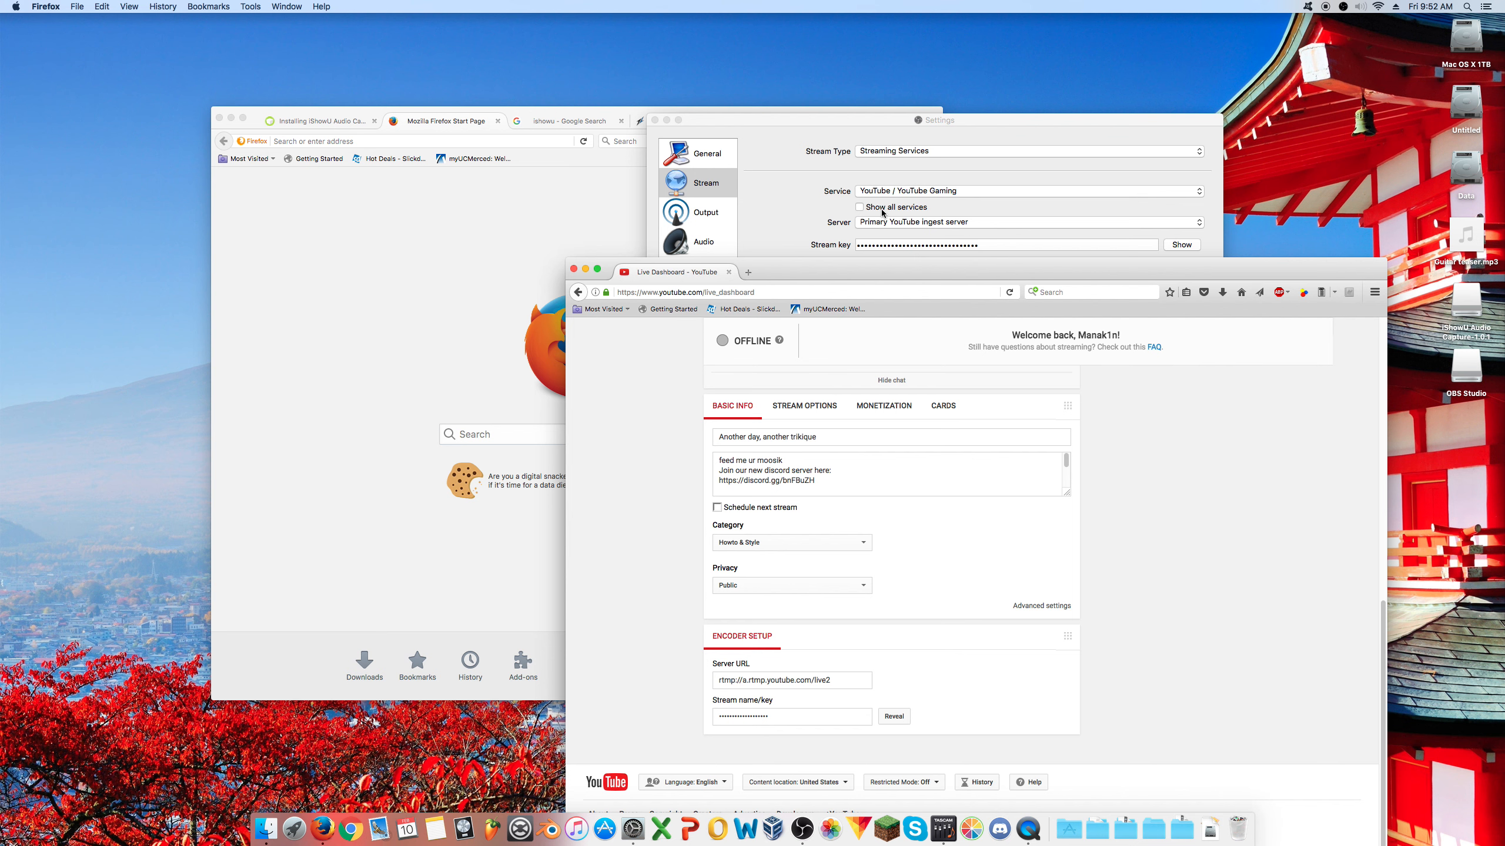
left_click_drag(916, 262, 705, 66)
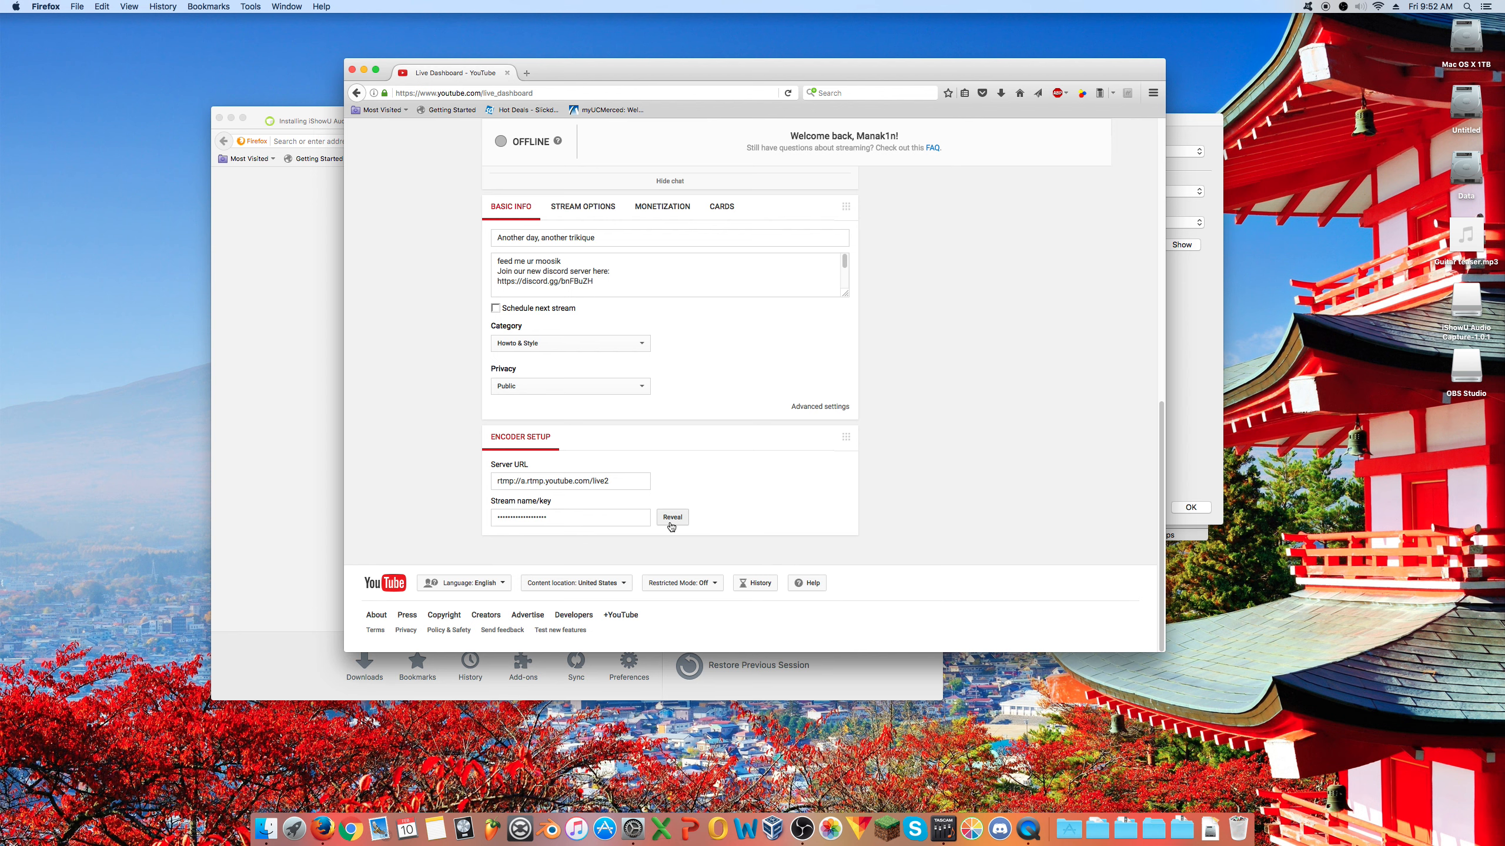
left_click_drag(793, 69, 1504, 171)
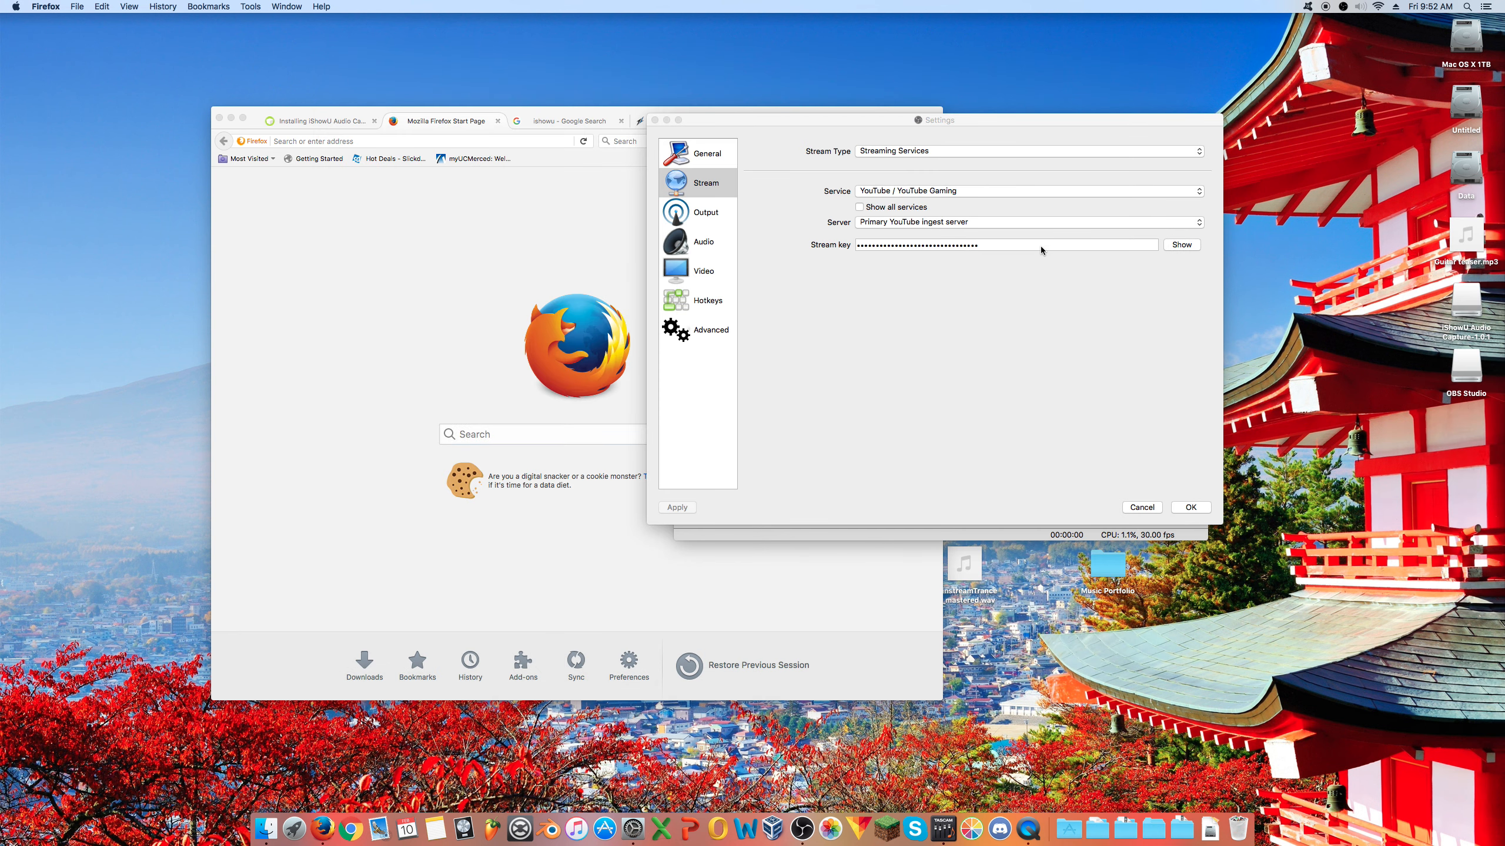
left_click(1007, 266)
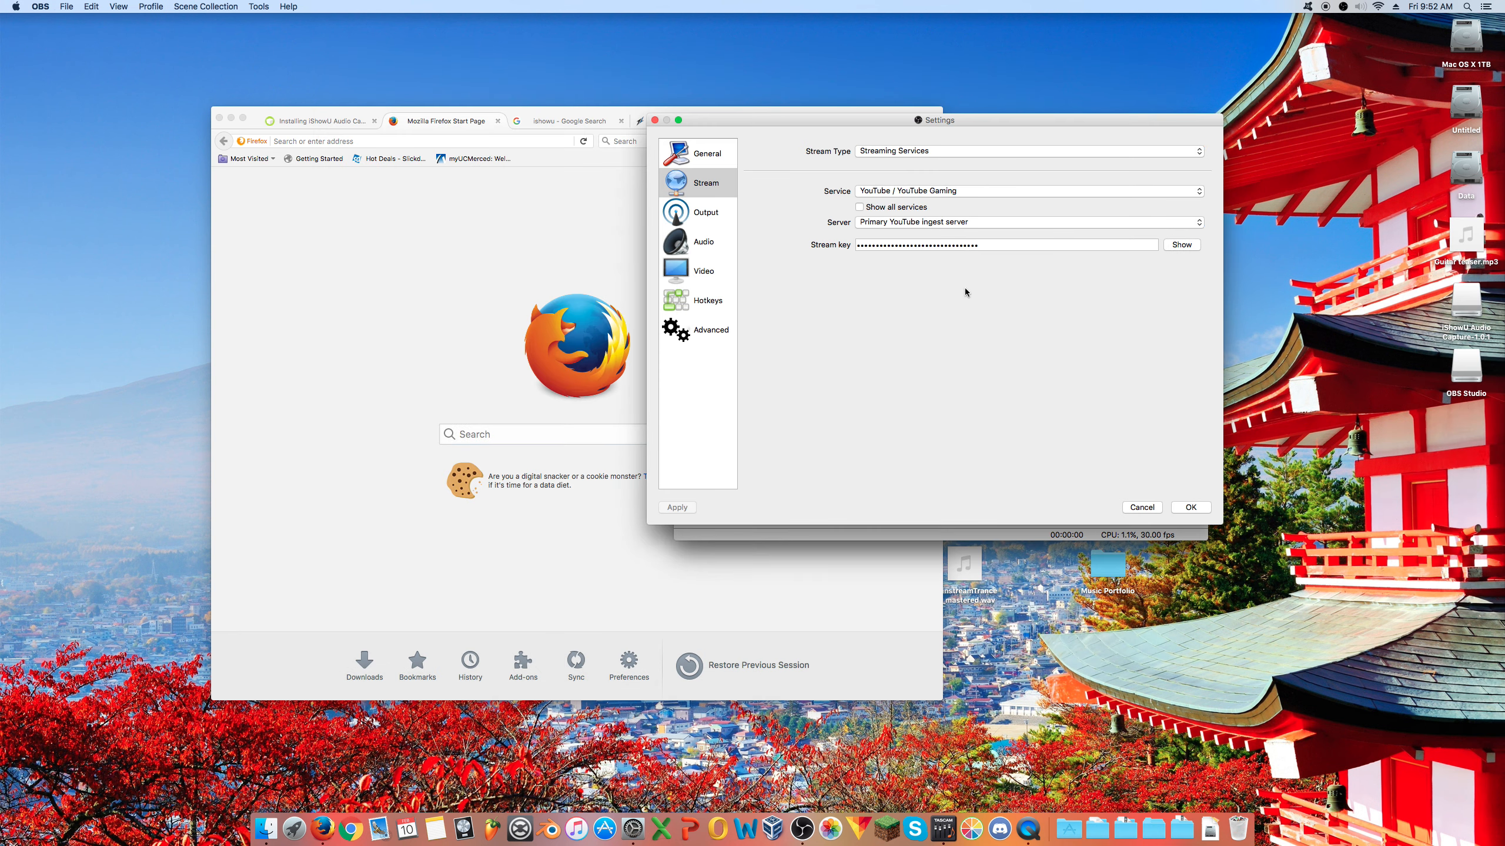
- Examine the bitrate and keyframe interval in the streaming output settings
left_click(700, 217)
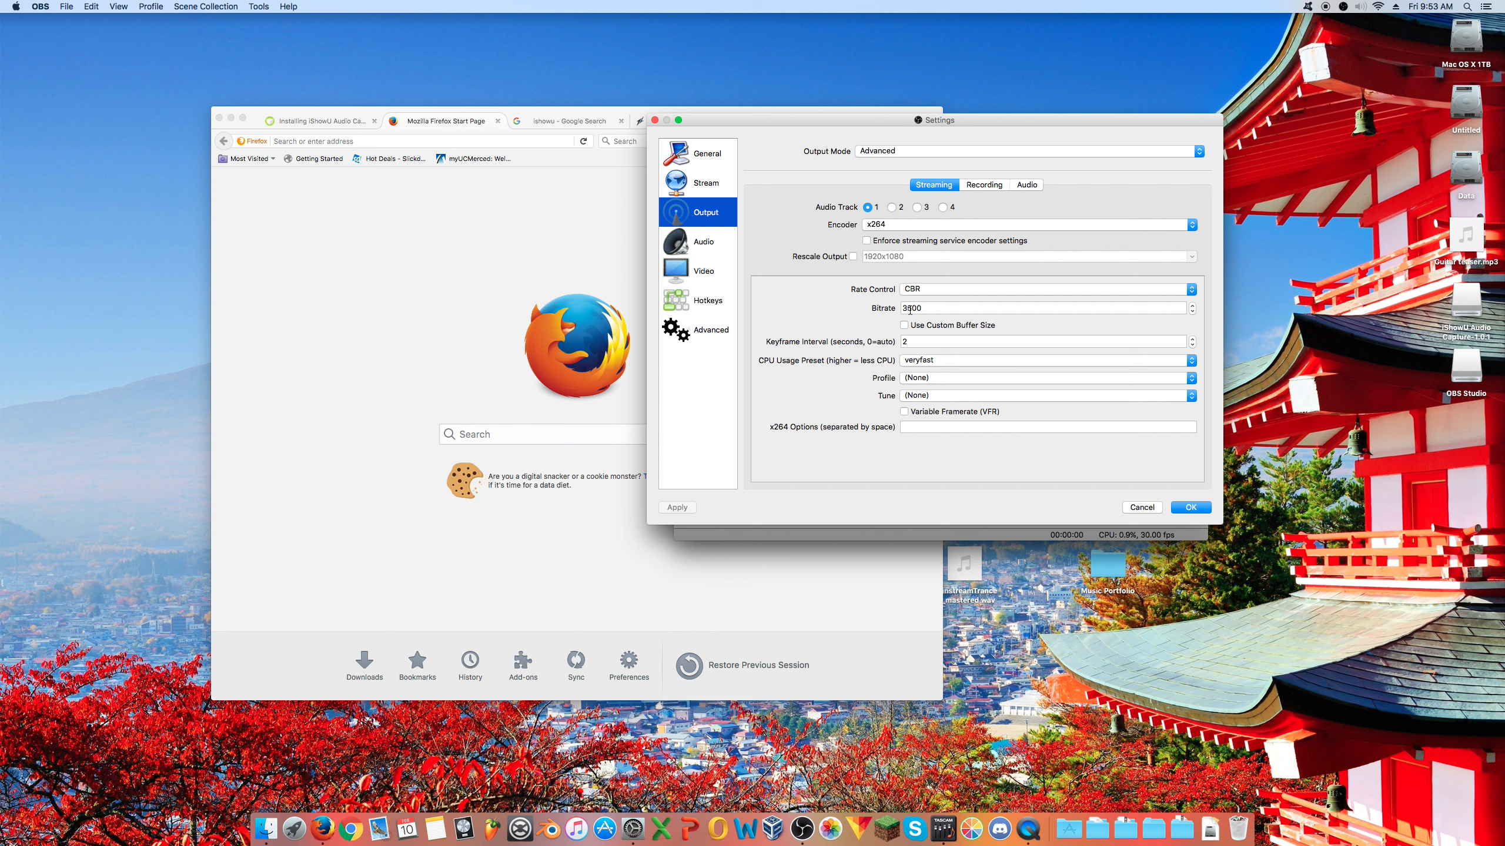
left_click_drag(903, 310, 962, 313)
left_click(951, 310)
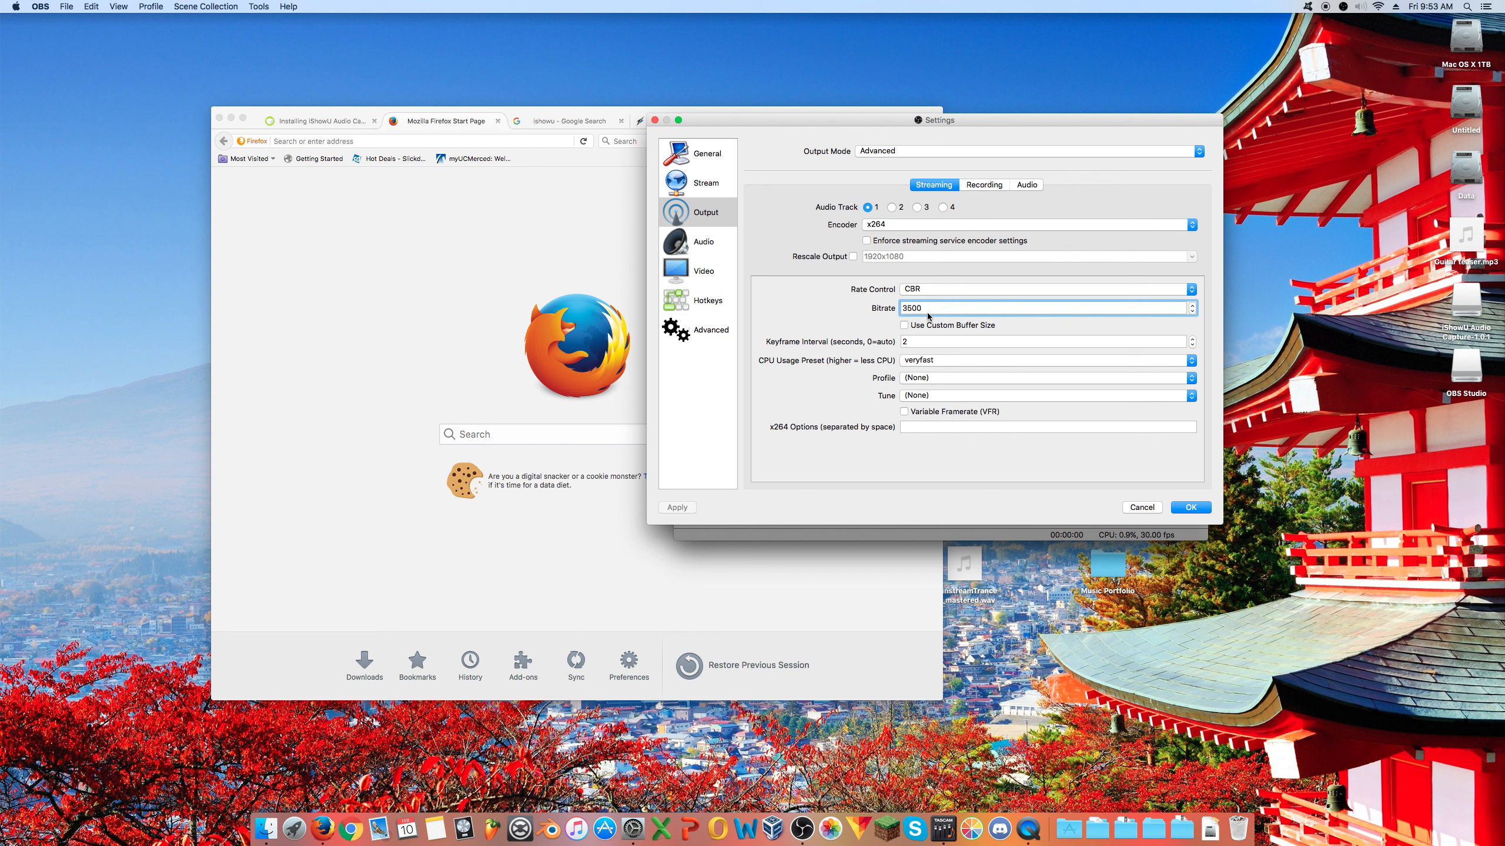
left_click_drag(924, 309, 895, 308)
left_click(938, 305)
left_click_drag(946, 311, 868, 310)
left_click(957, 311)
left_click(913, 342)
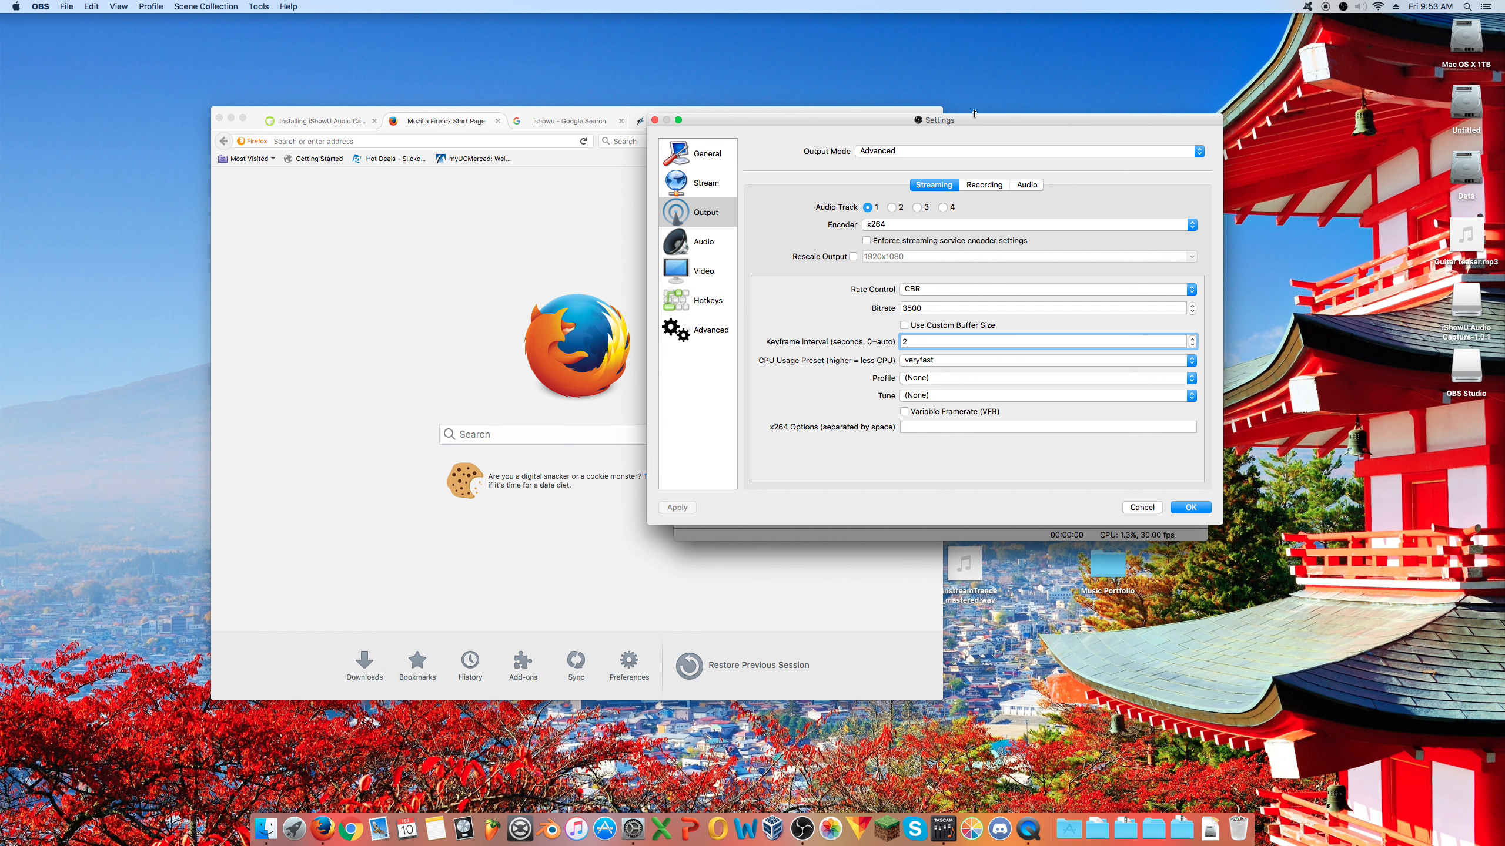
- Review the available CPU usage presets for streaming output, moving the Settings window to check the main OBS window behind it
left_click_drag(964, 118, 515, 72)
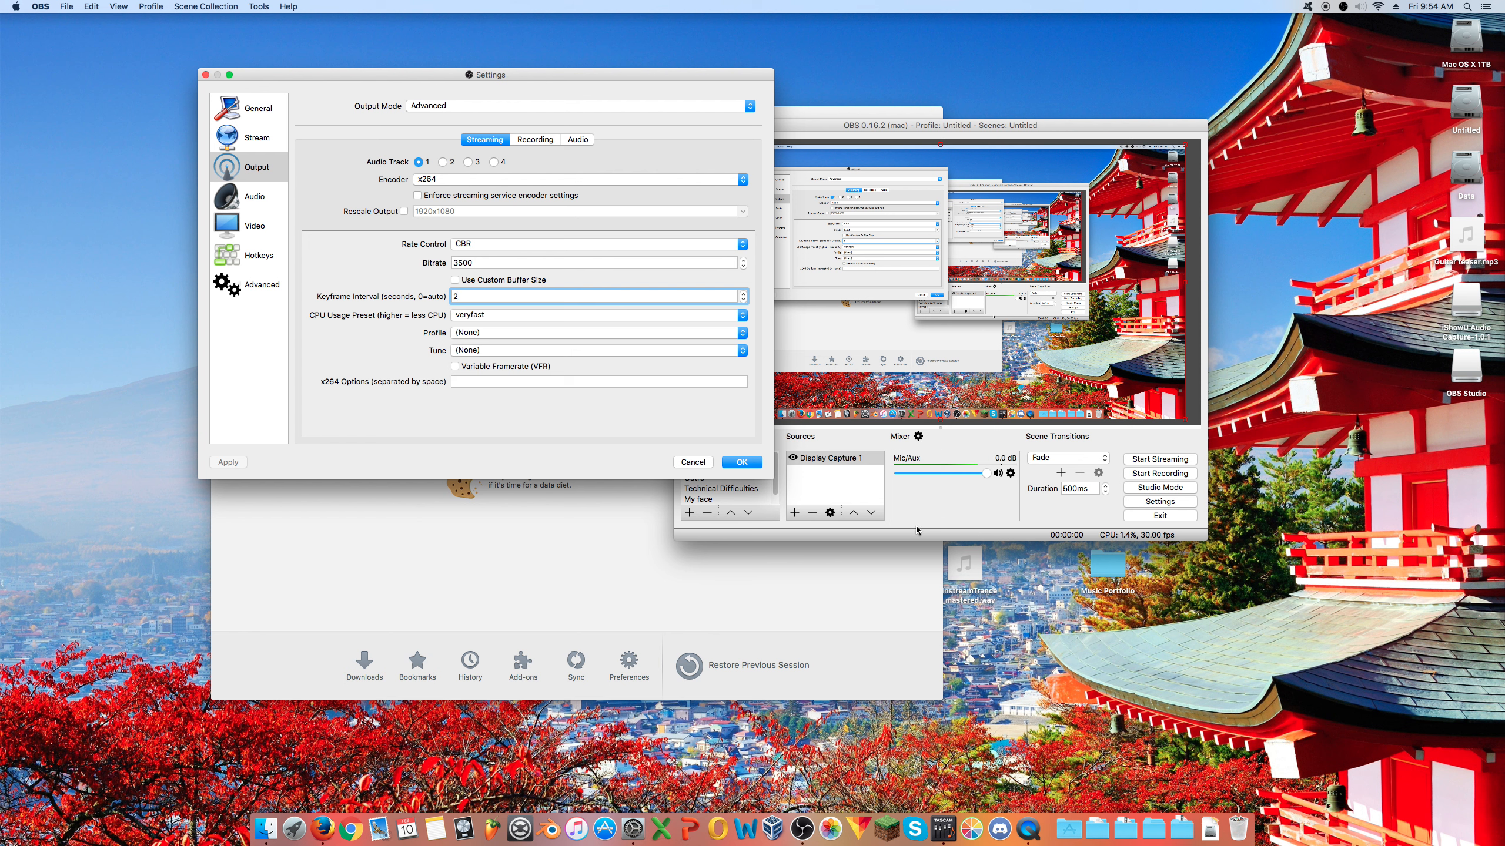
left_click_drag(679, 74, 1012, 85)
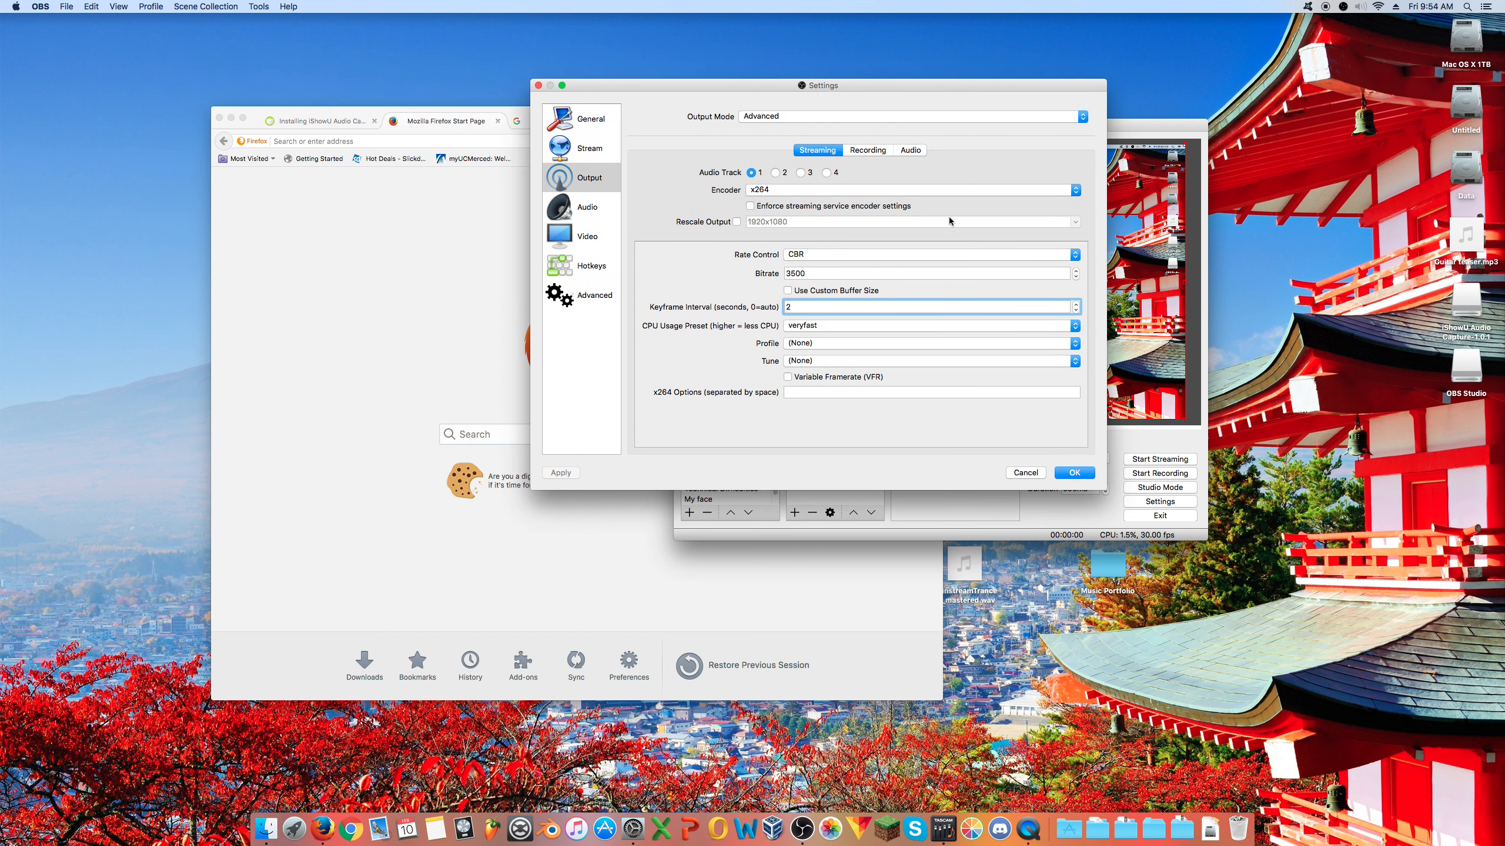
left_click(799, 327)
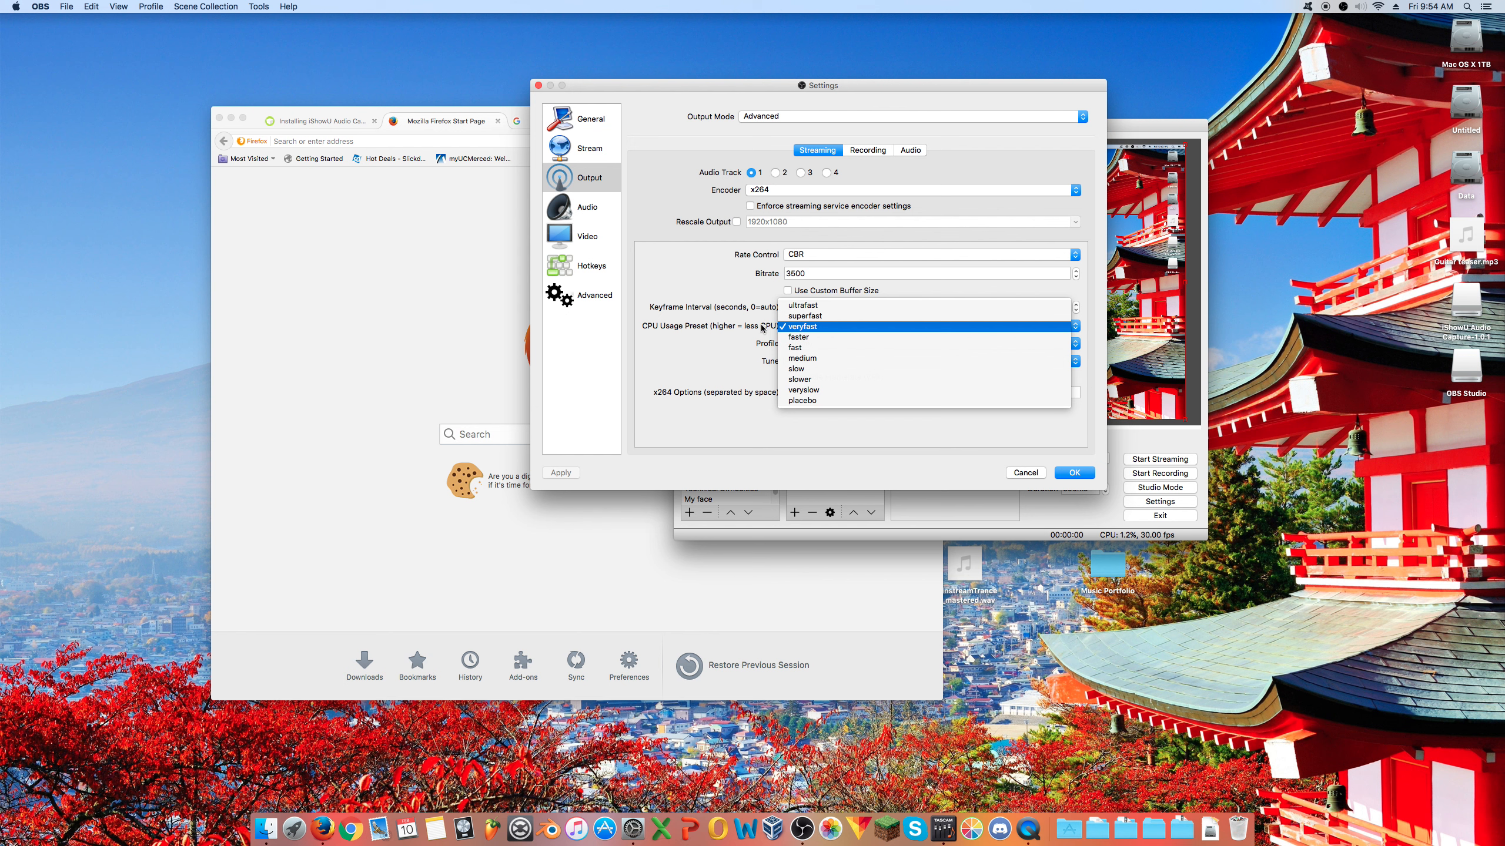
left_click(712, 327)
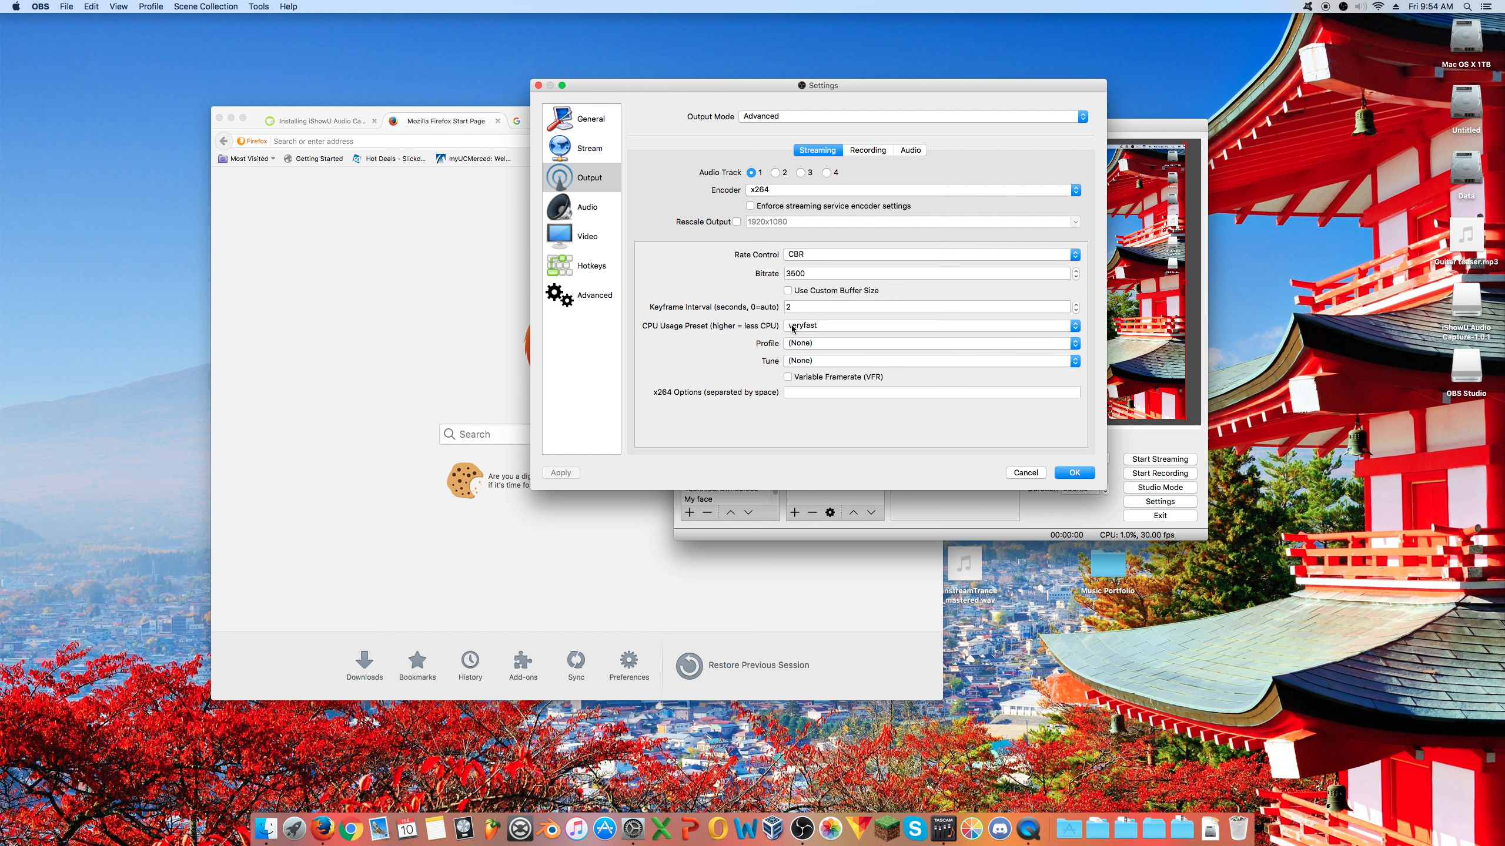
left_click_drag(864, 85, 678, 90)
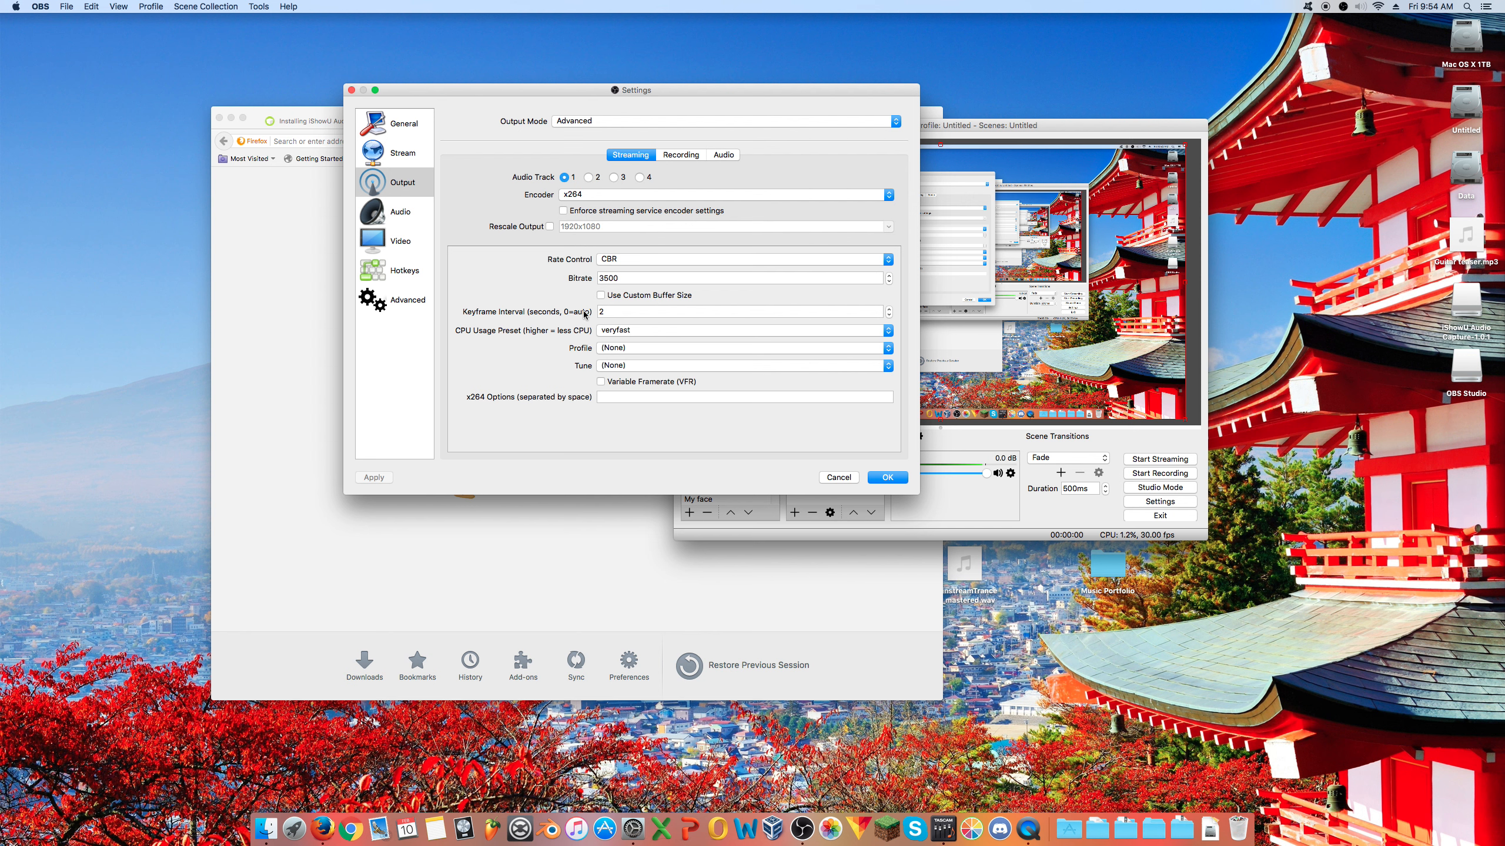
left_click_drag(743, 101, 911, 113)
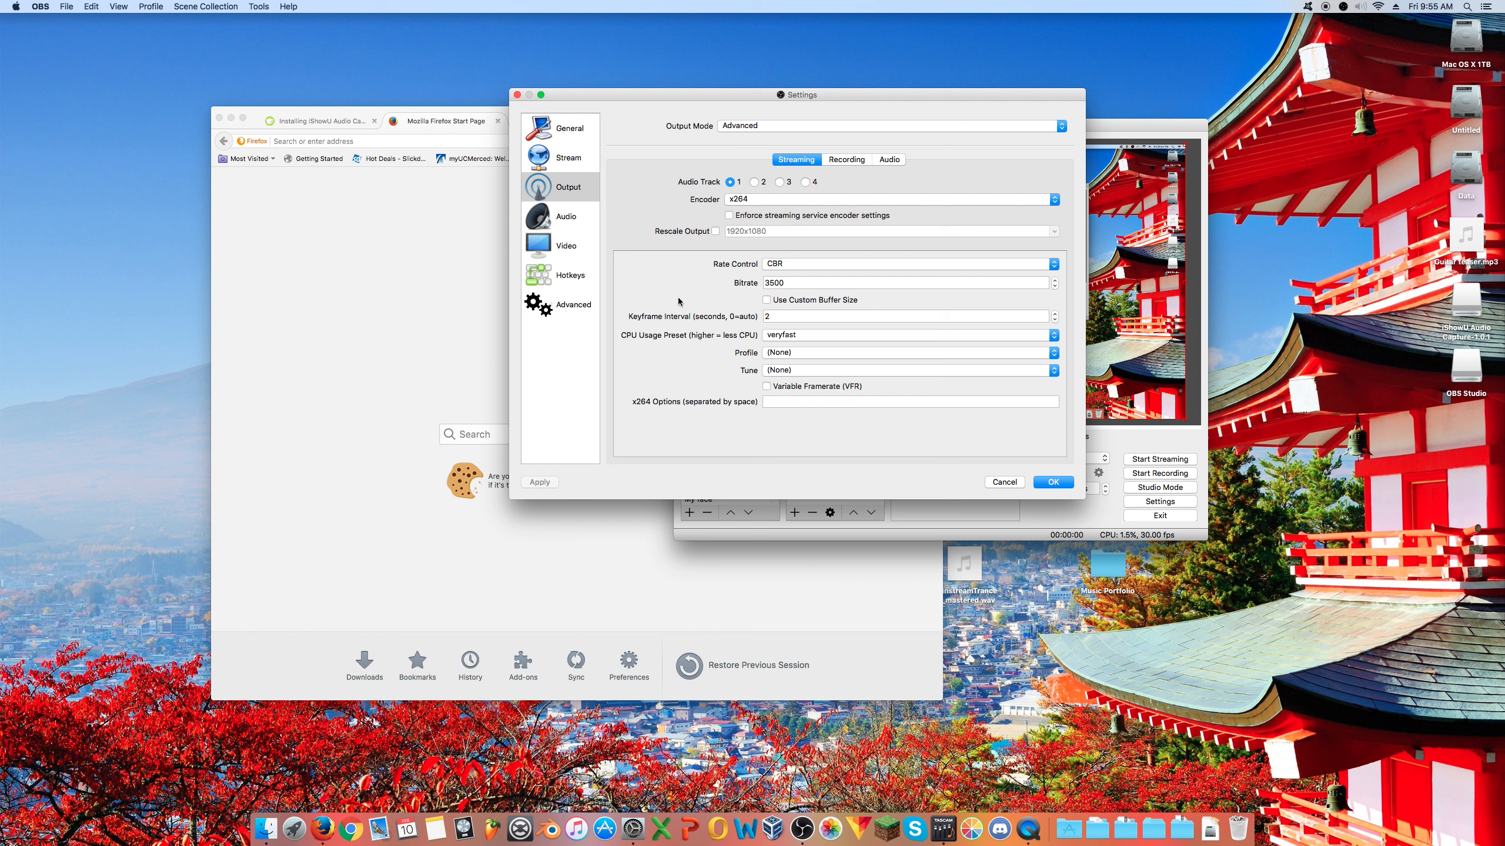
- Compare the recording output settings, including format and encoder, with the streaming output settings
left_click(847, 161)
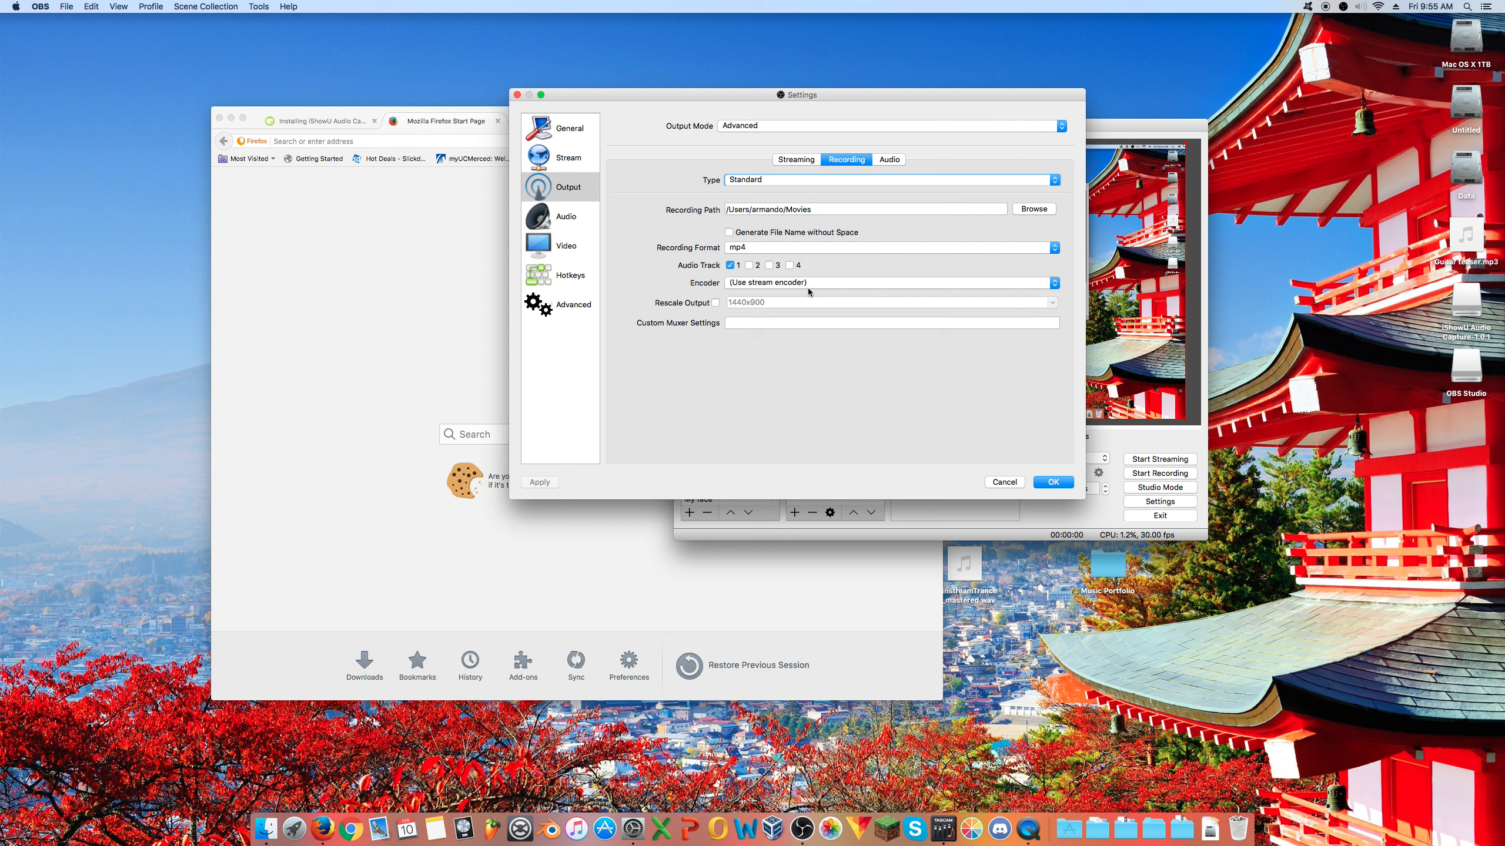
left_click(797, 159)
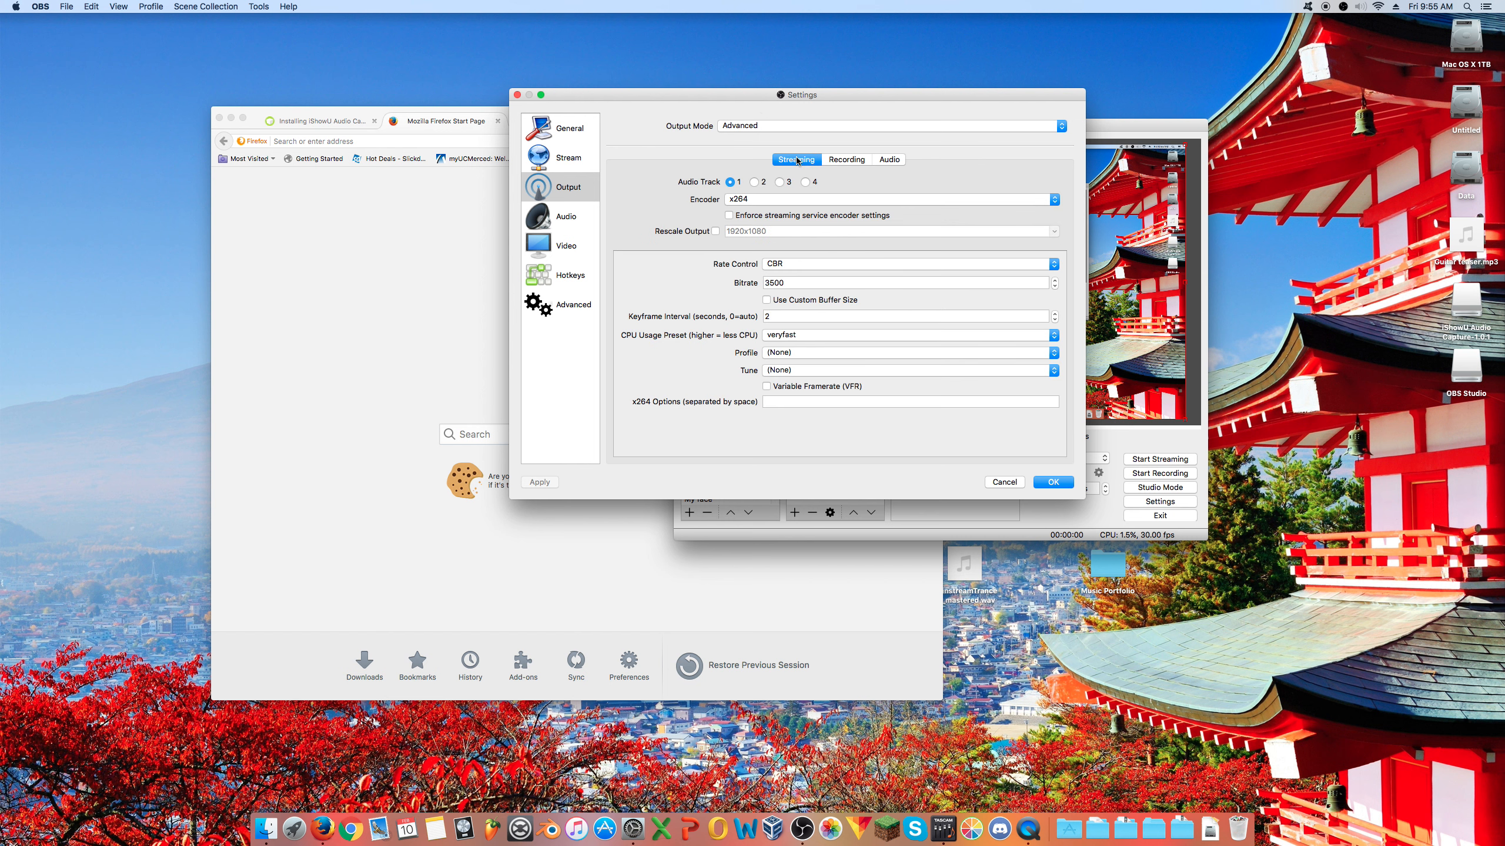
left_click(844, 159)
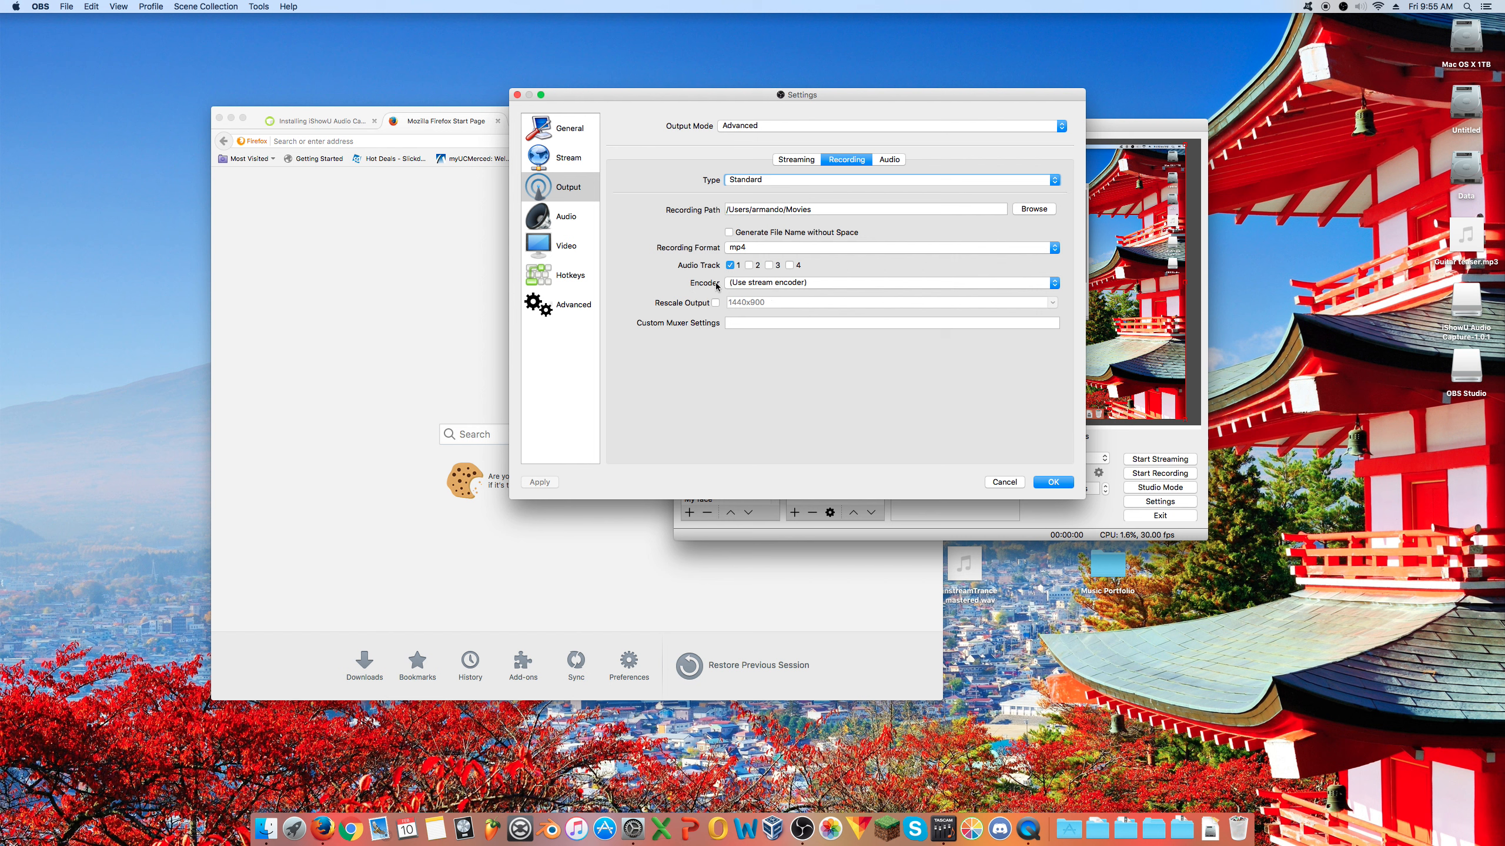
left_click(795, 159)
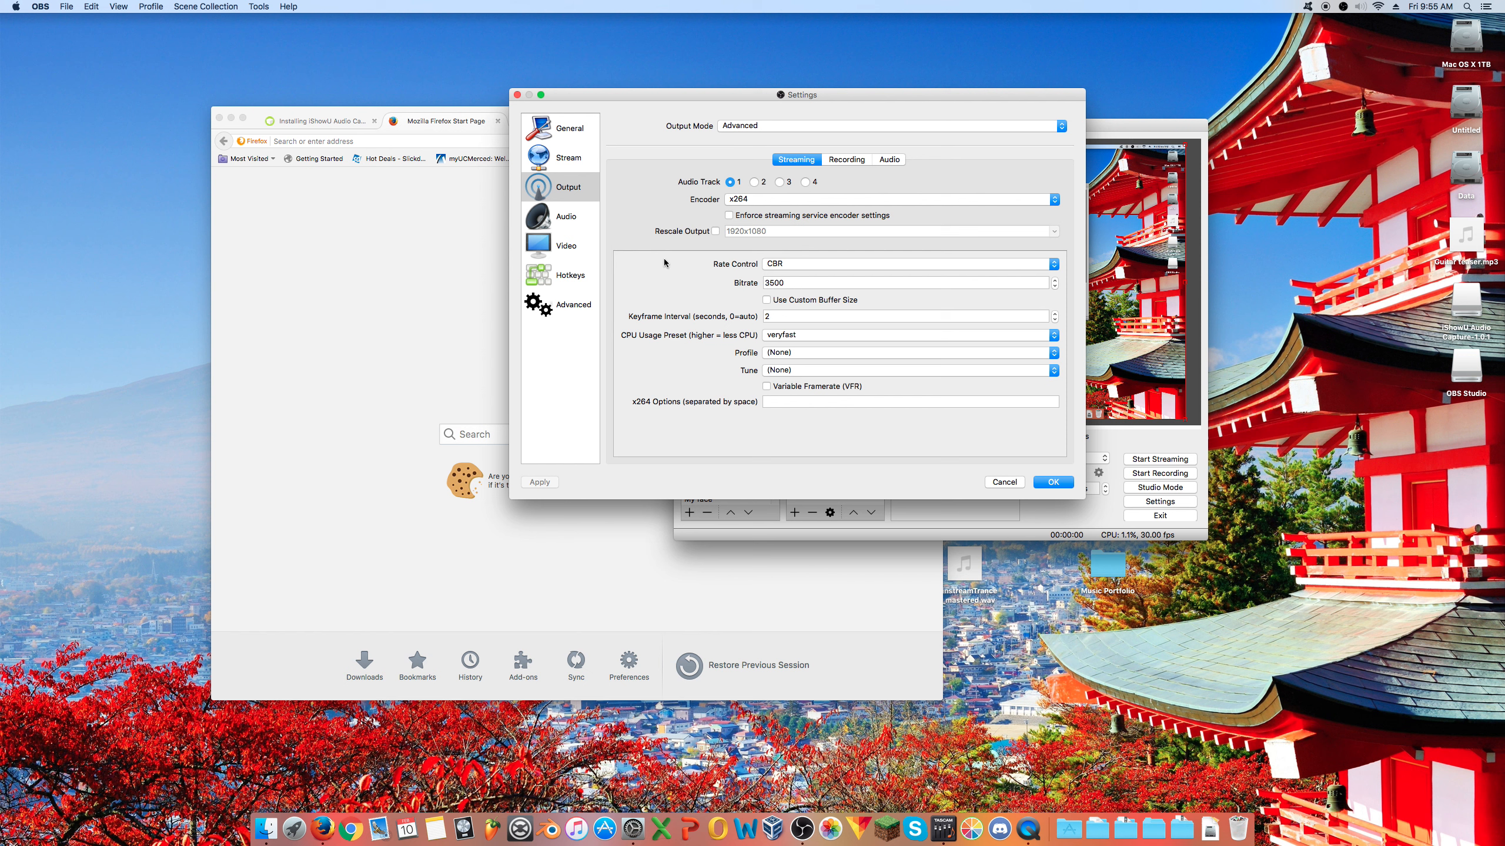
- Open the audio settings and play Guitar teaser.mp3 from the desktop to check whether the mixer picks up desktop sound
left_click(565, 217)
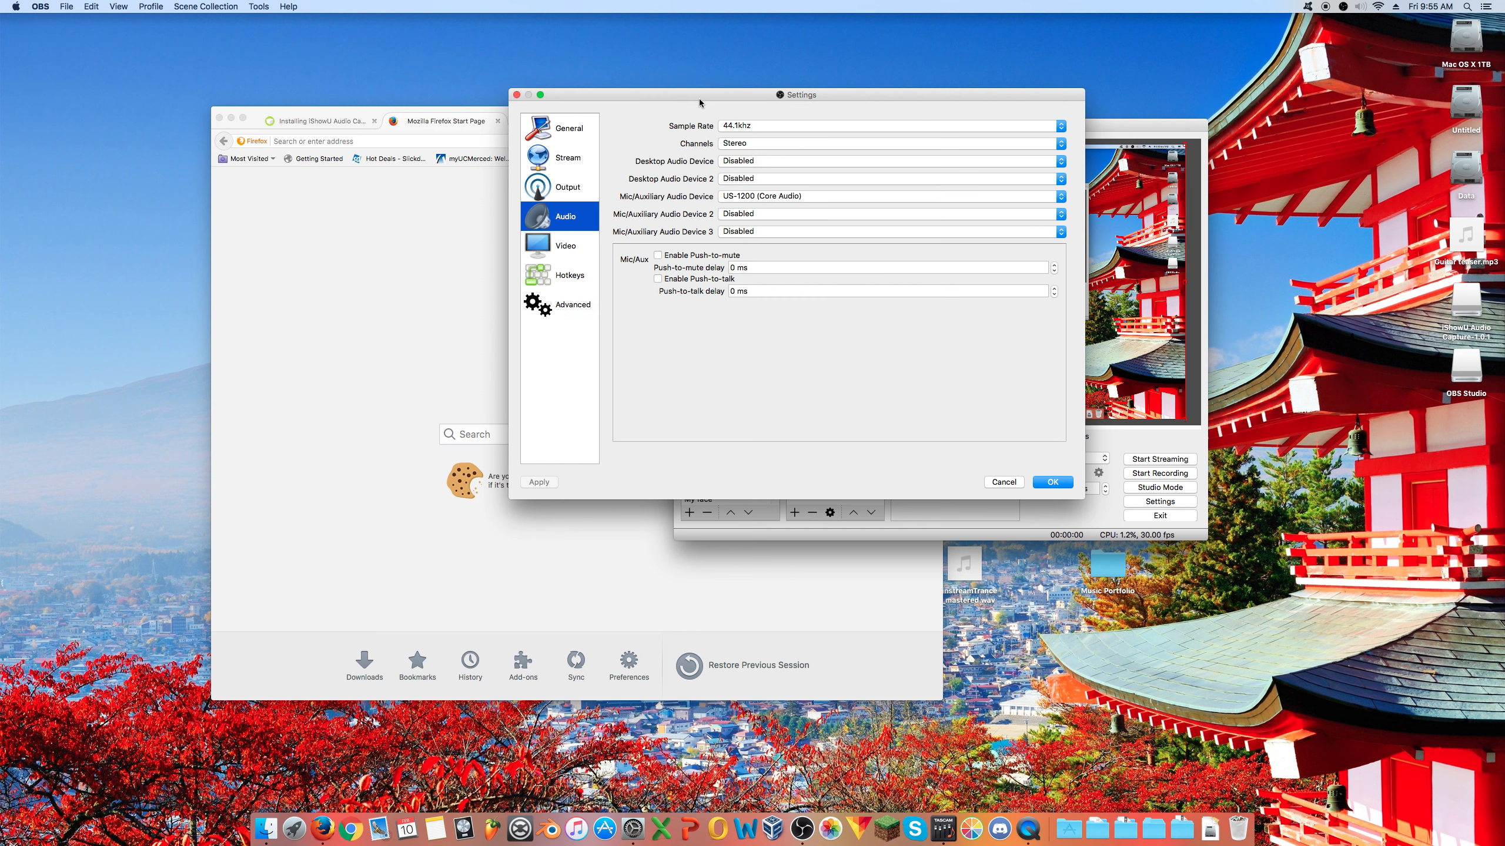
left_click_drag(701, 98, 346, 114)
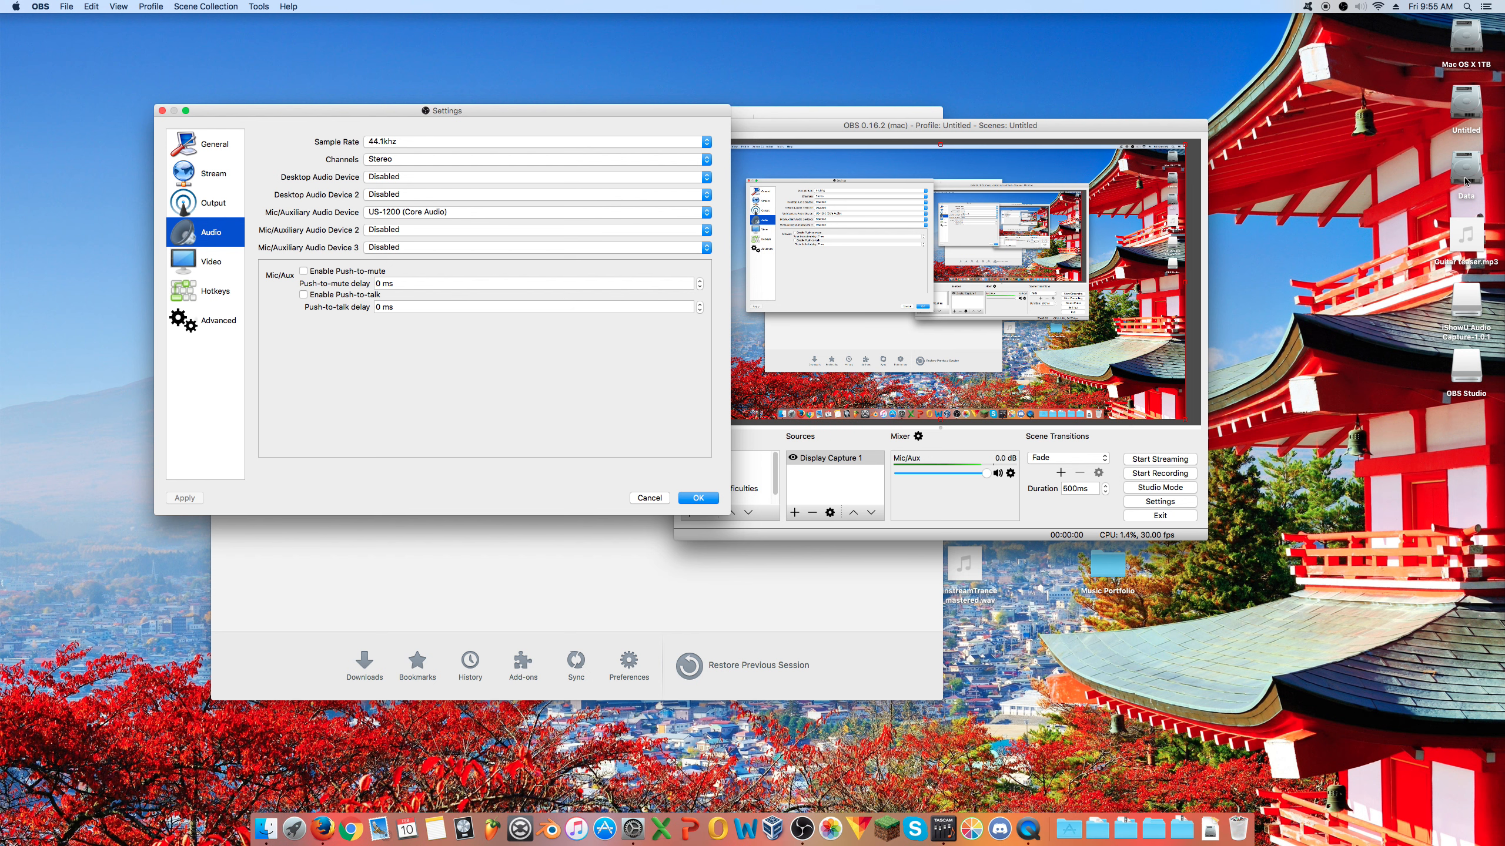
left_click(1471, 241)
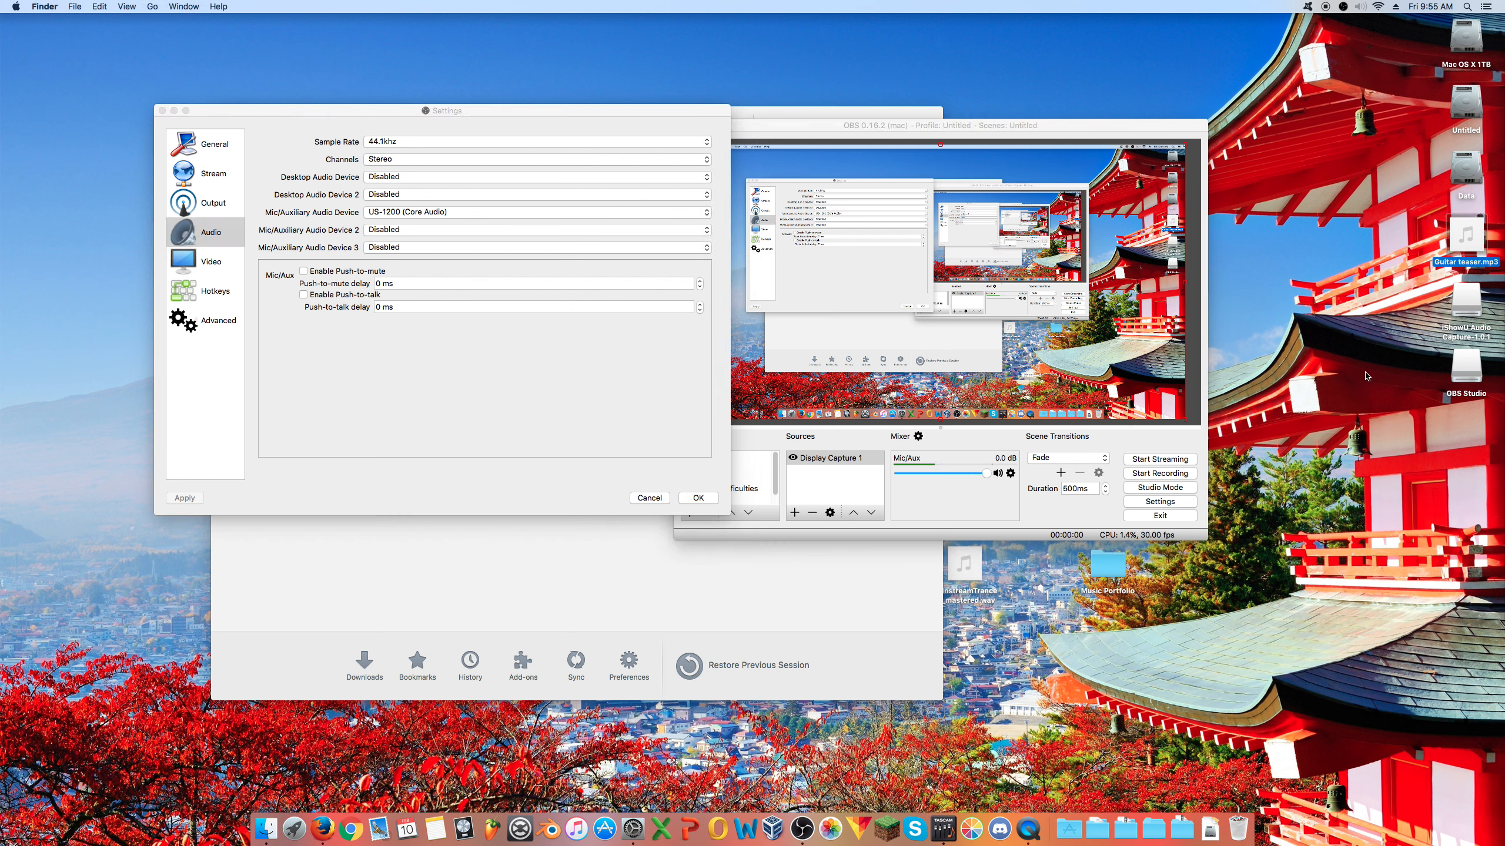
left_click(1467, 234)
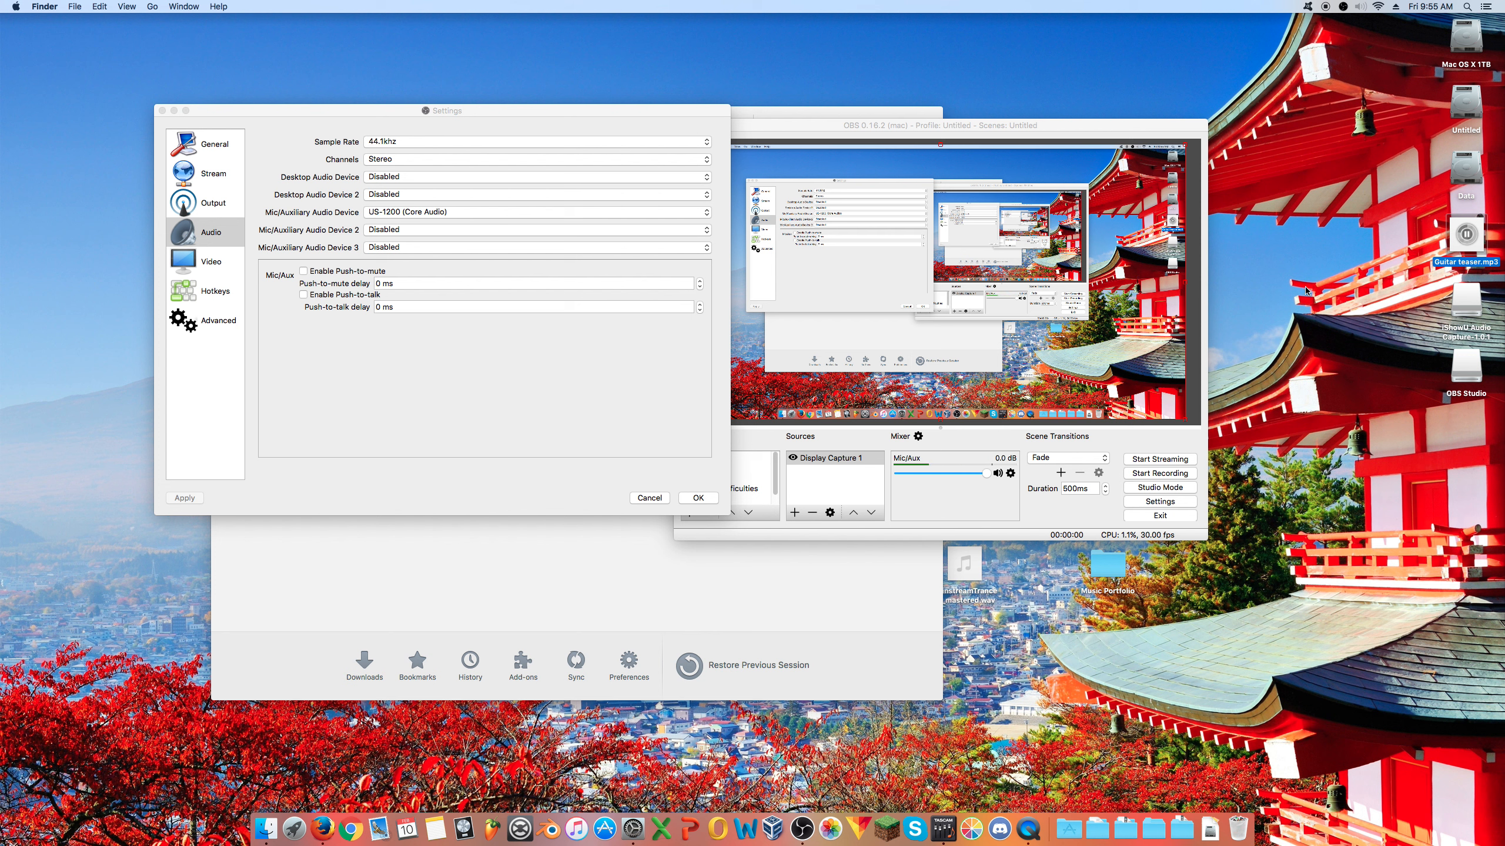
left_click(1326, 207)
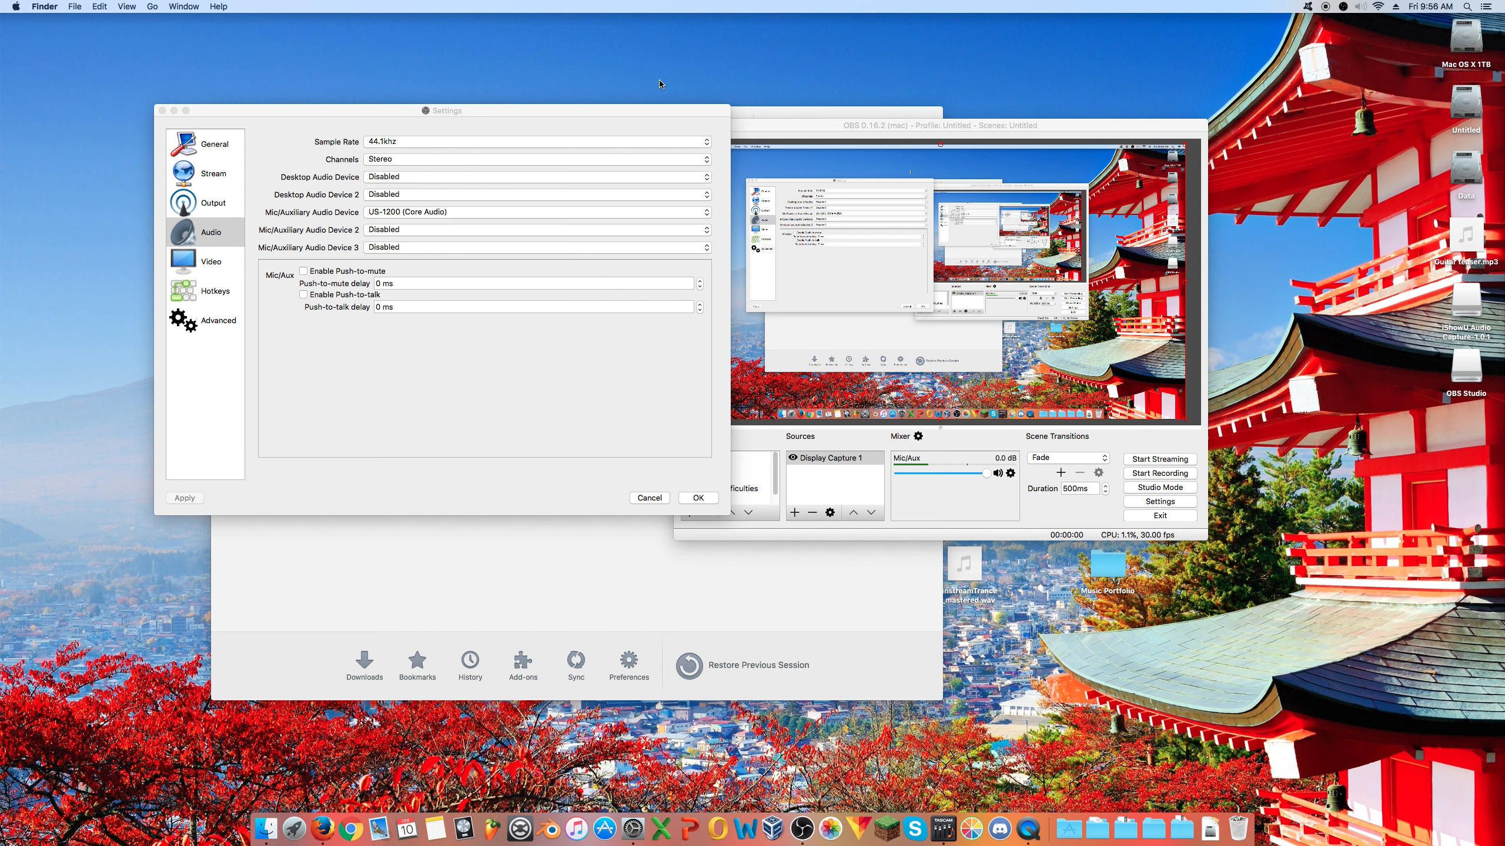
- Review the devices available for Desktop Audio Device and Mic/Auxiliary Audio Device, leaving the US-1200 (Core Audio) microphone selected
left_click_drag(648, 107, 968, 228)
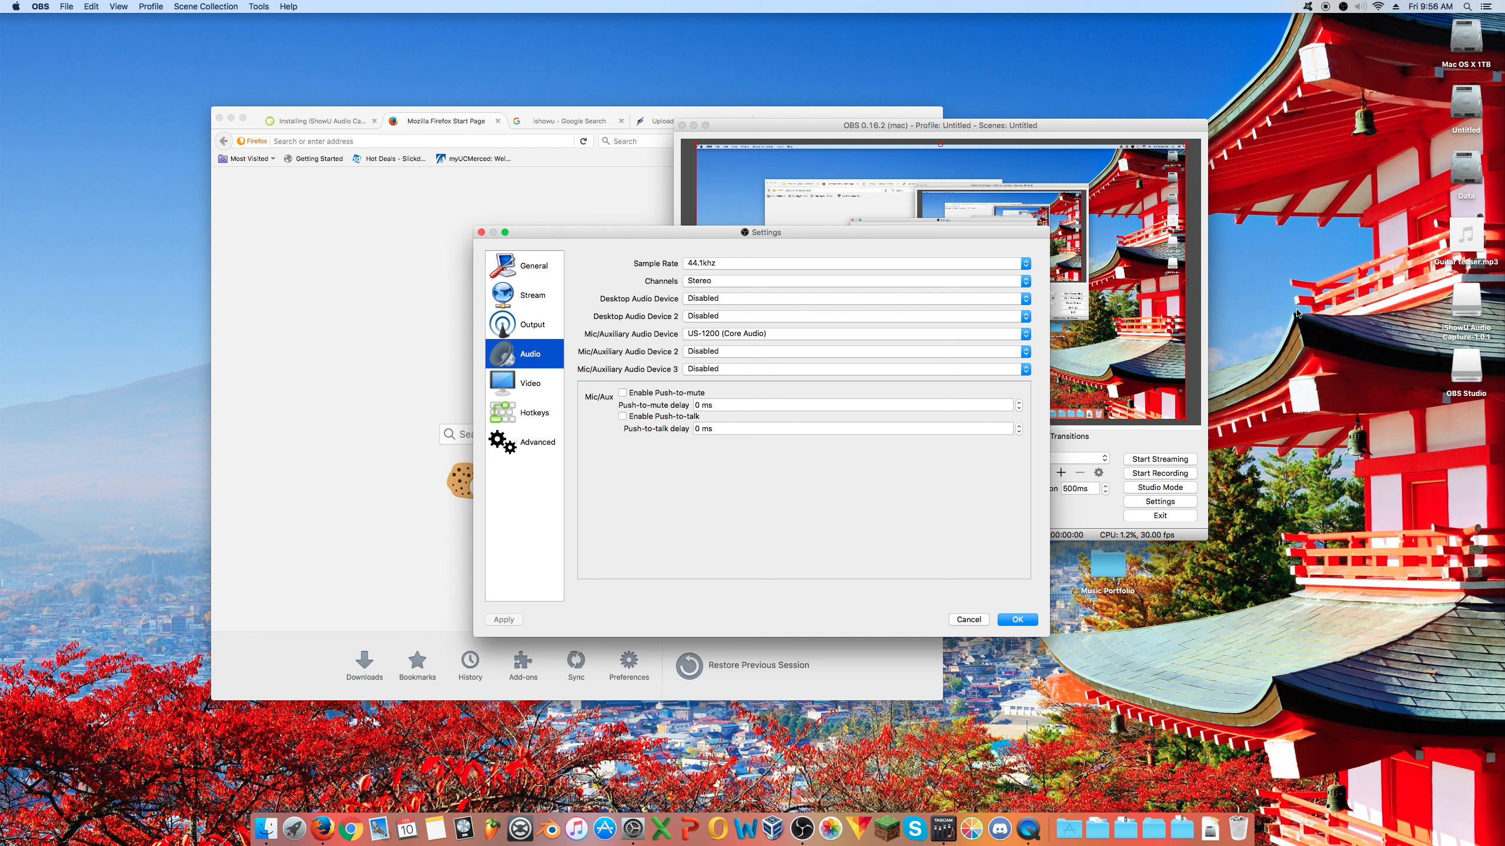
left_click_drag(907, 237, 1029, 142)
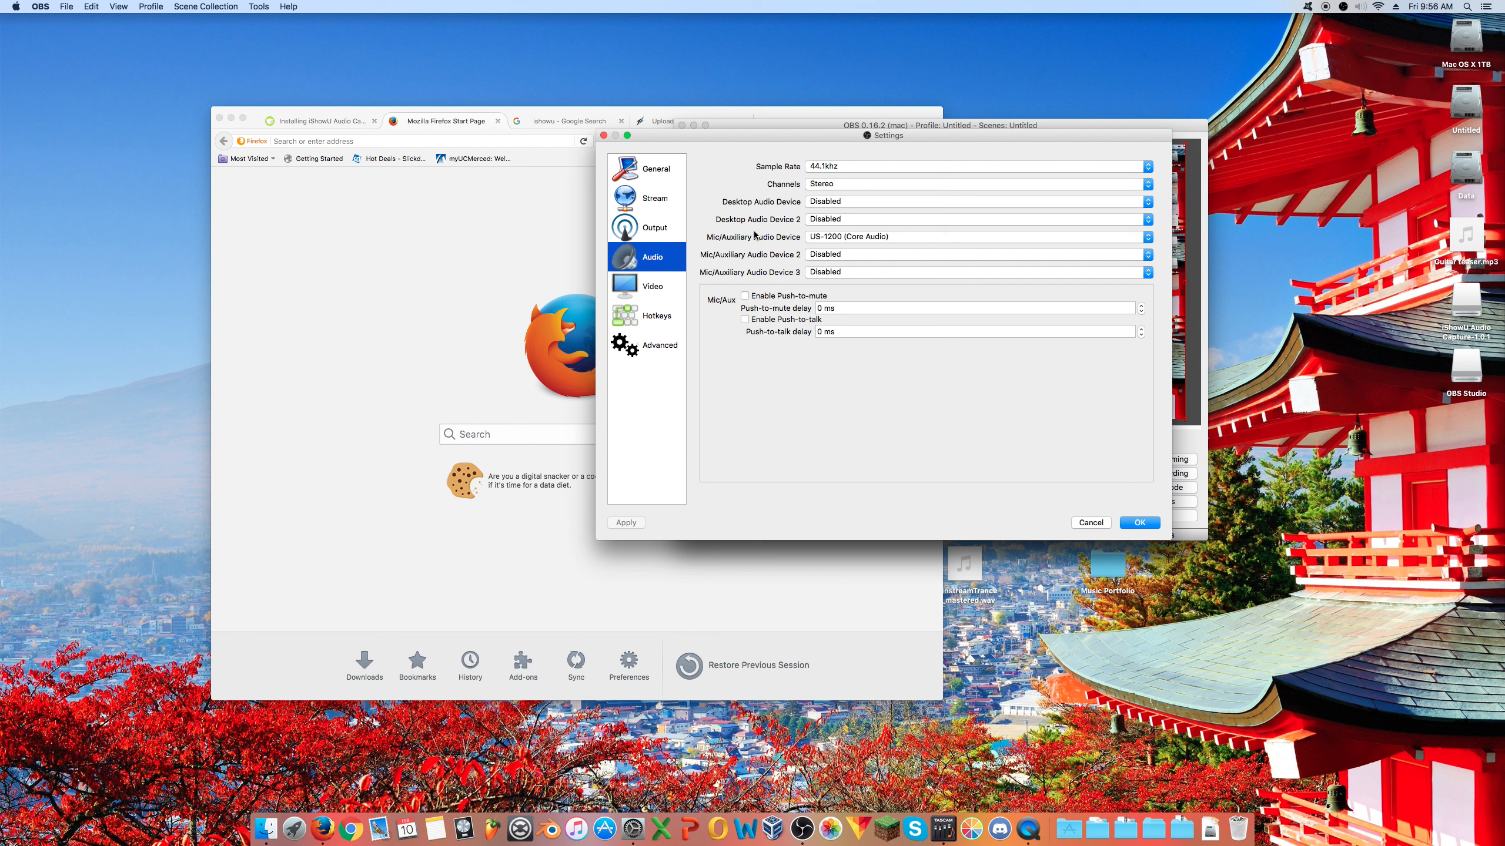
left_click(844, 203)
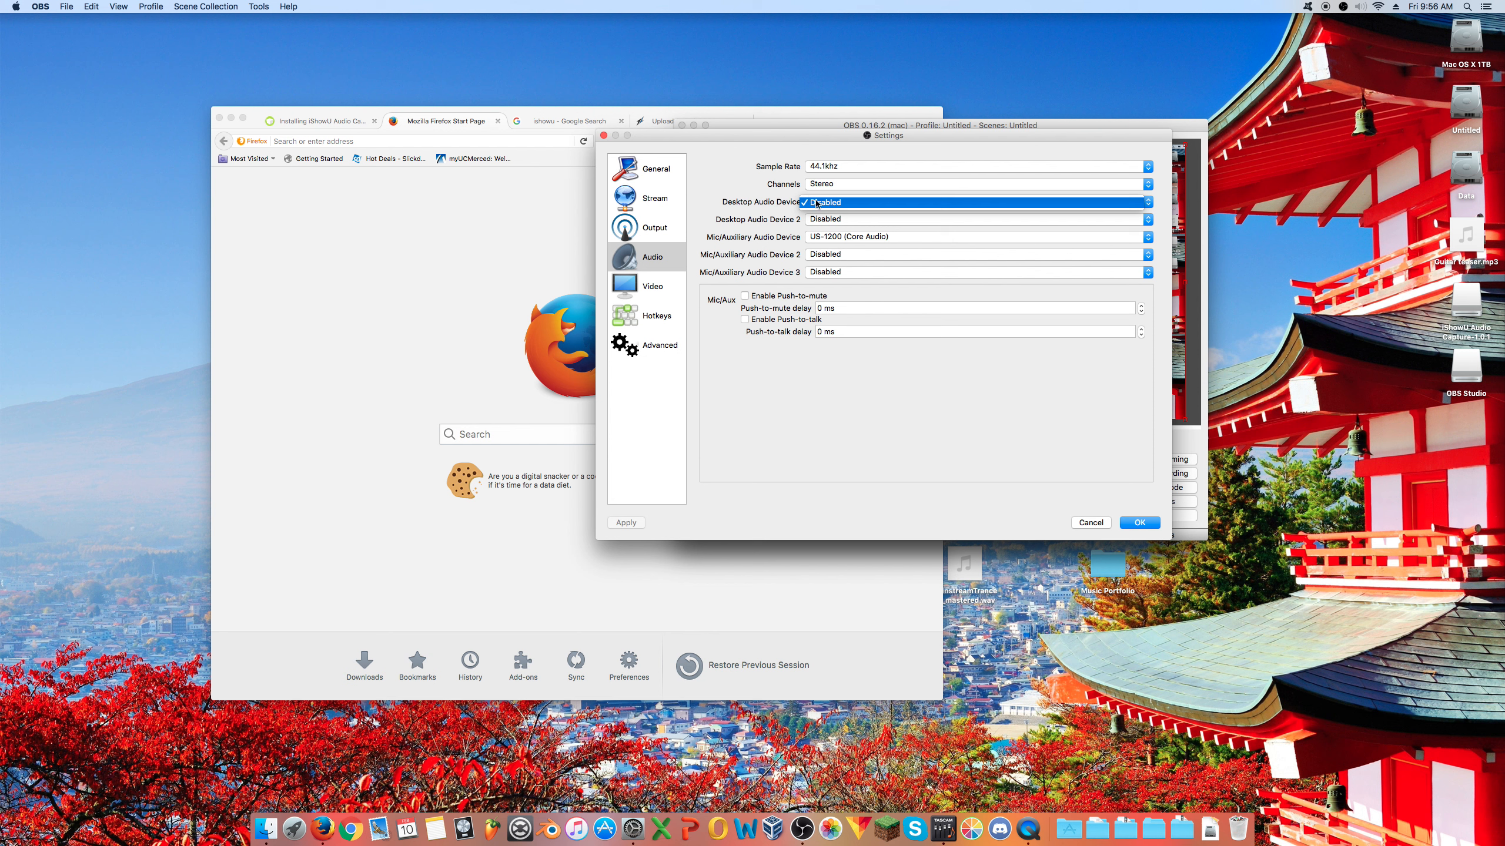
left_click(758, 246)
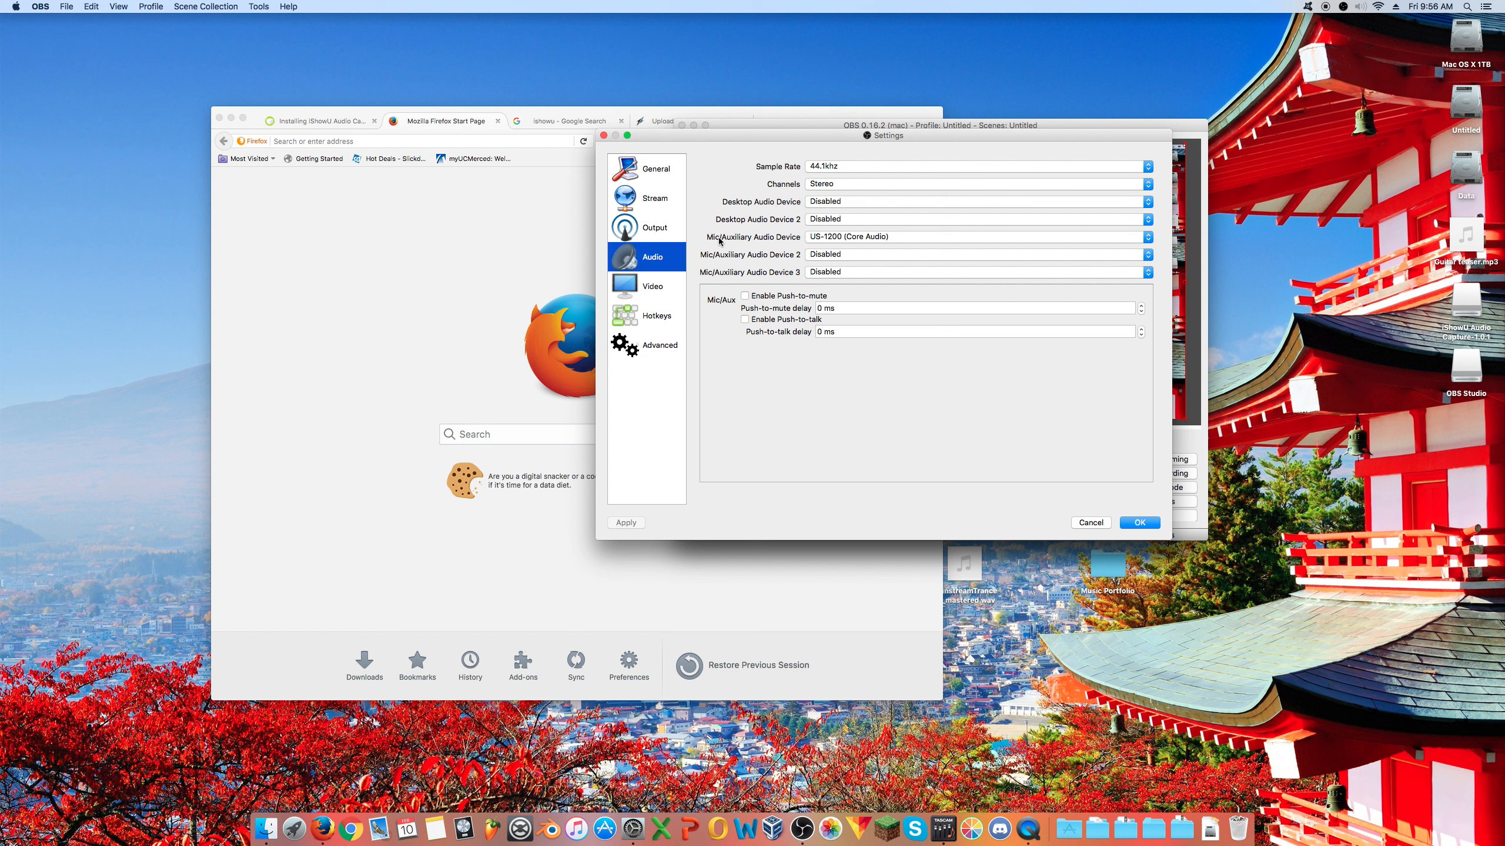
left_click(831, 239)
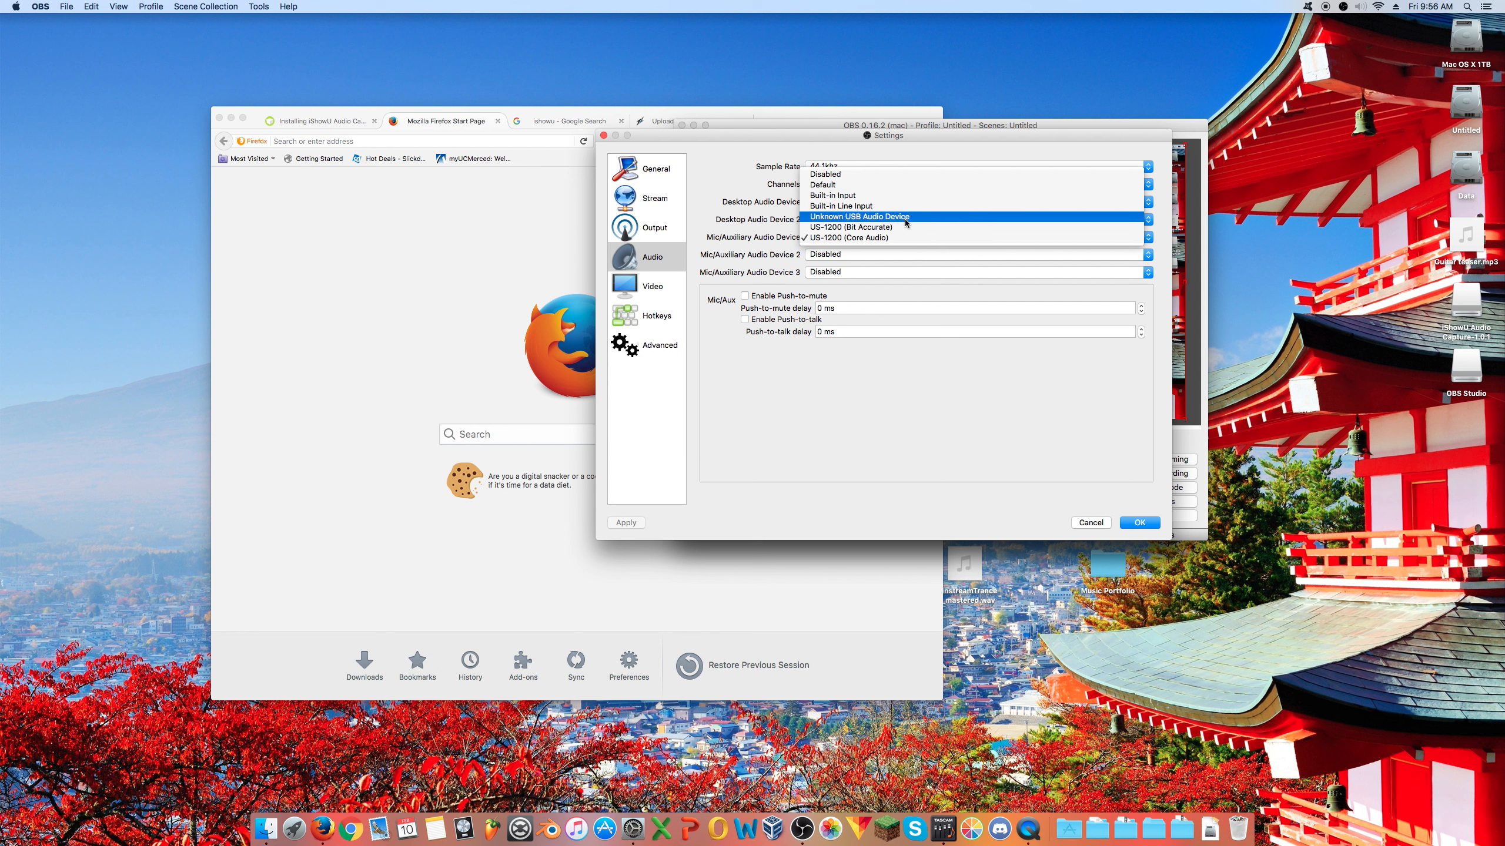
left_click(845, 243)
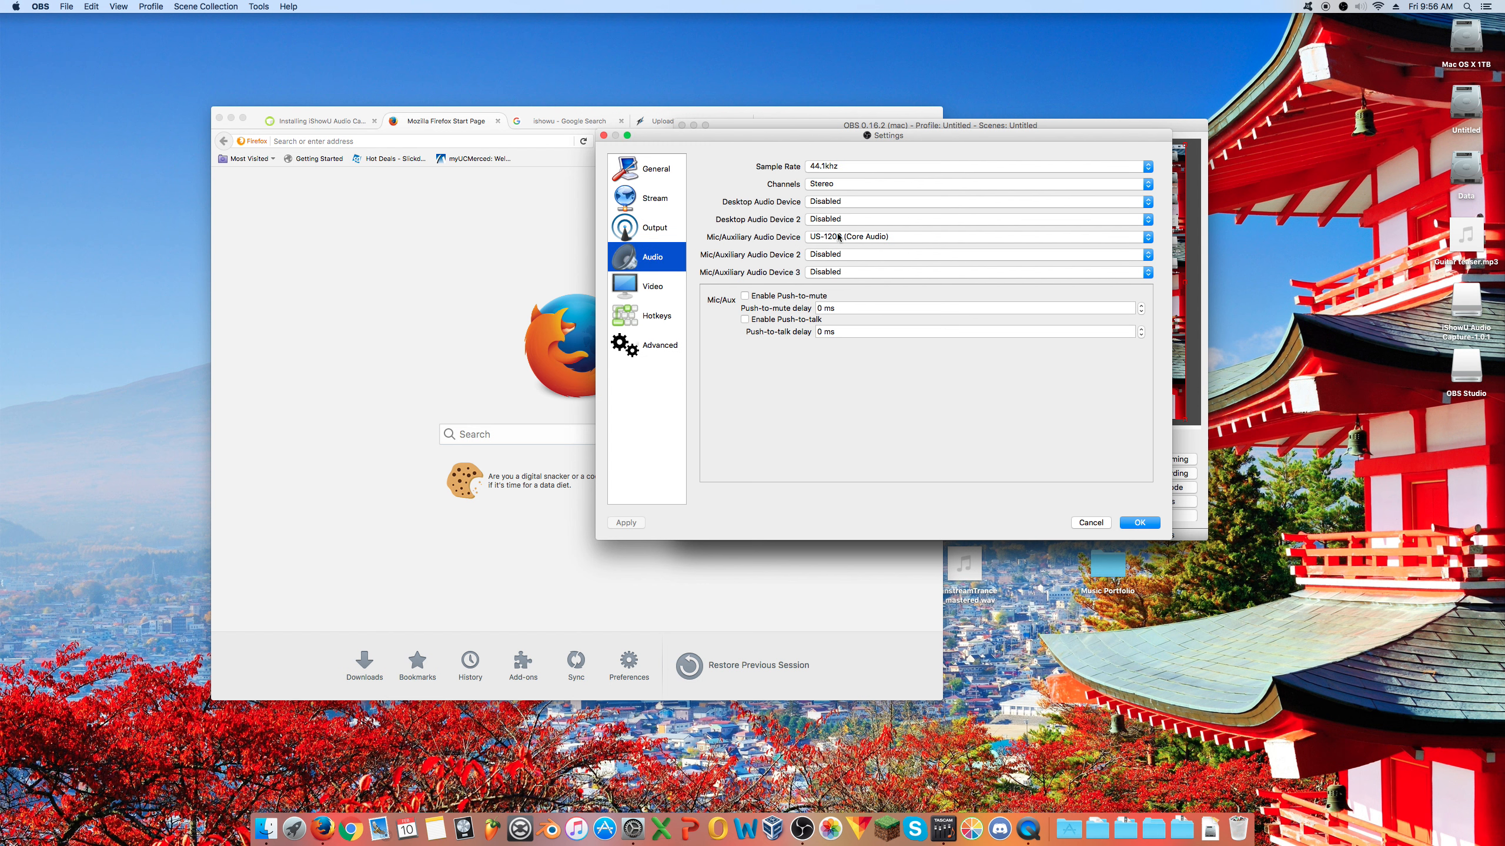
- Check the Mic/Aux level in the mixer behind the Settings window, and close the settings without saving
left_click_drag(948, 137, 624, 123)
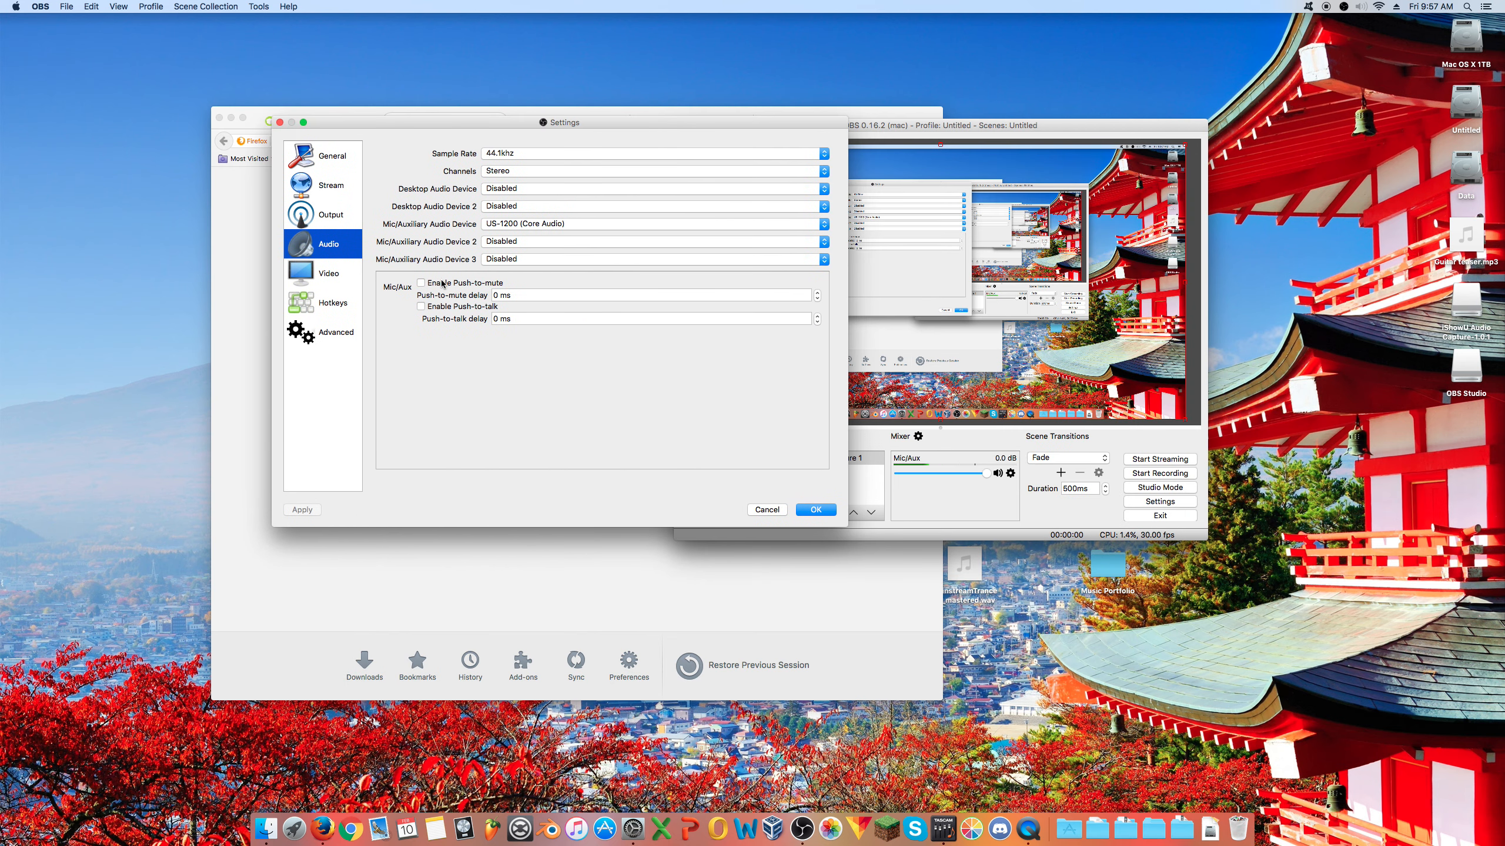
left_click_drag(550, 126, 769, 126)
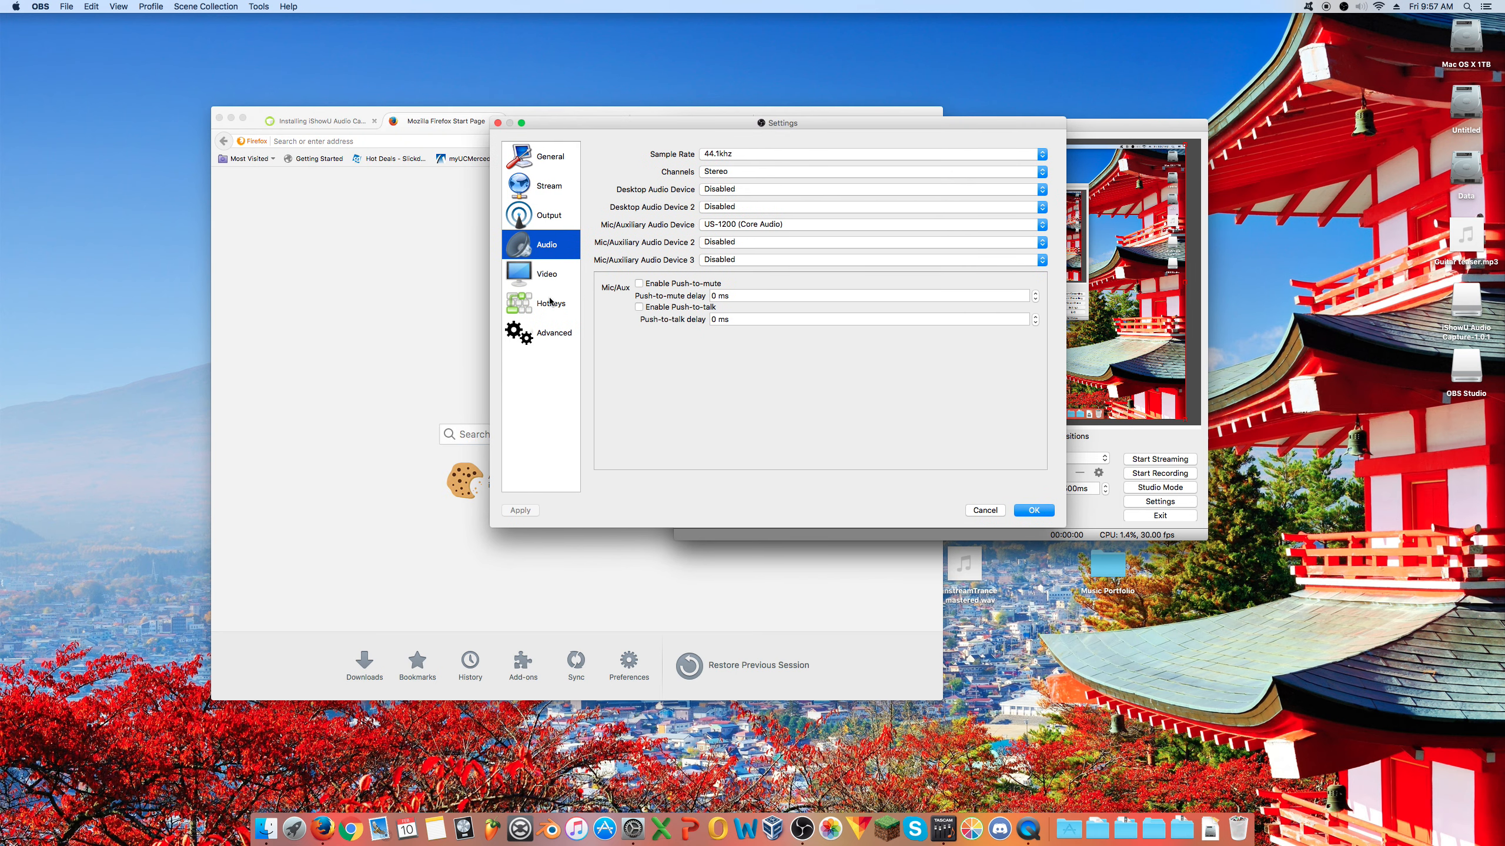
left_click_drag(836, 123, 662, 223)
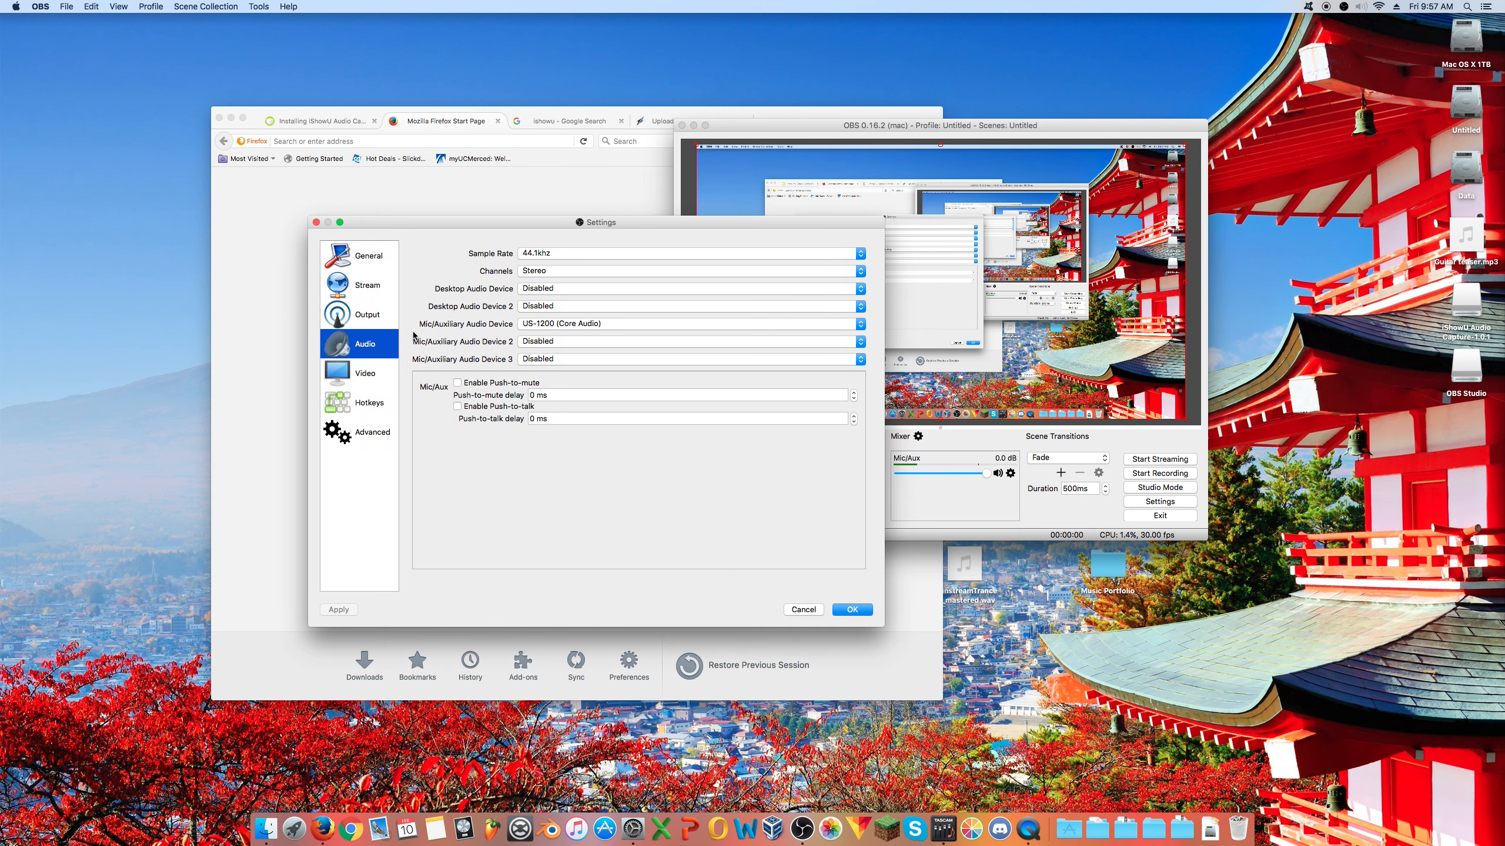
left_click_drag(475, 225, 678, 156)
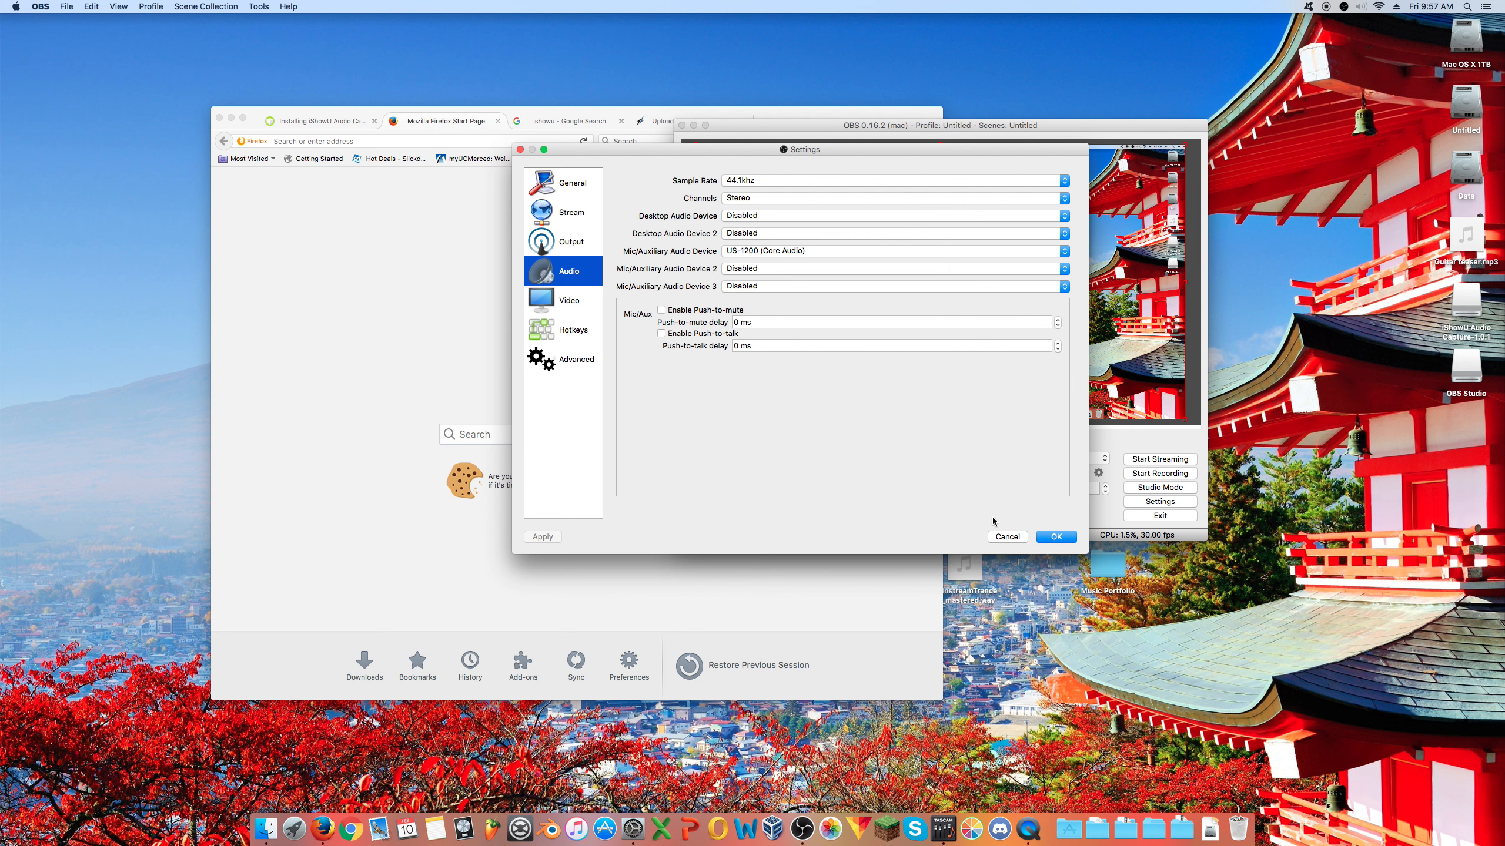
left_click(1007, 537)
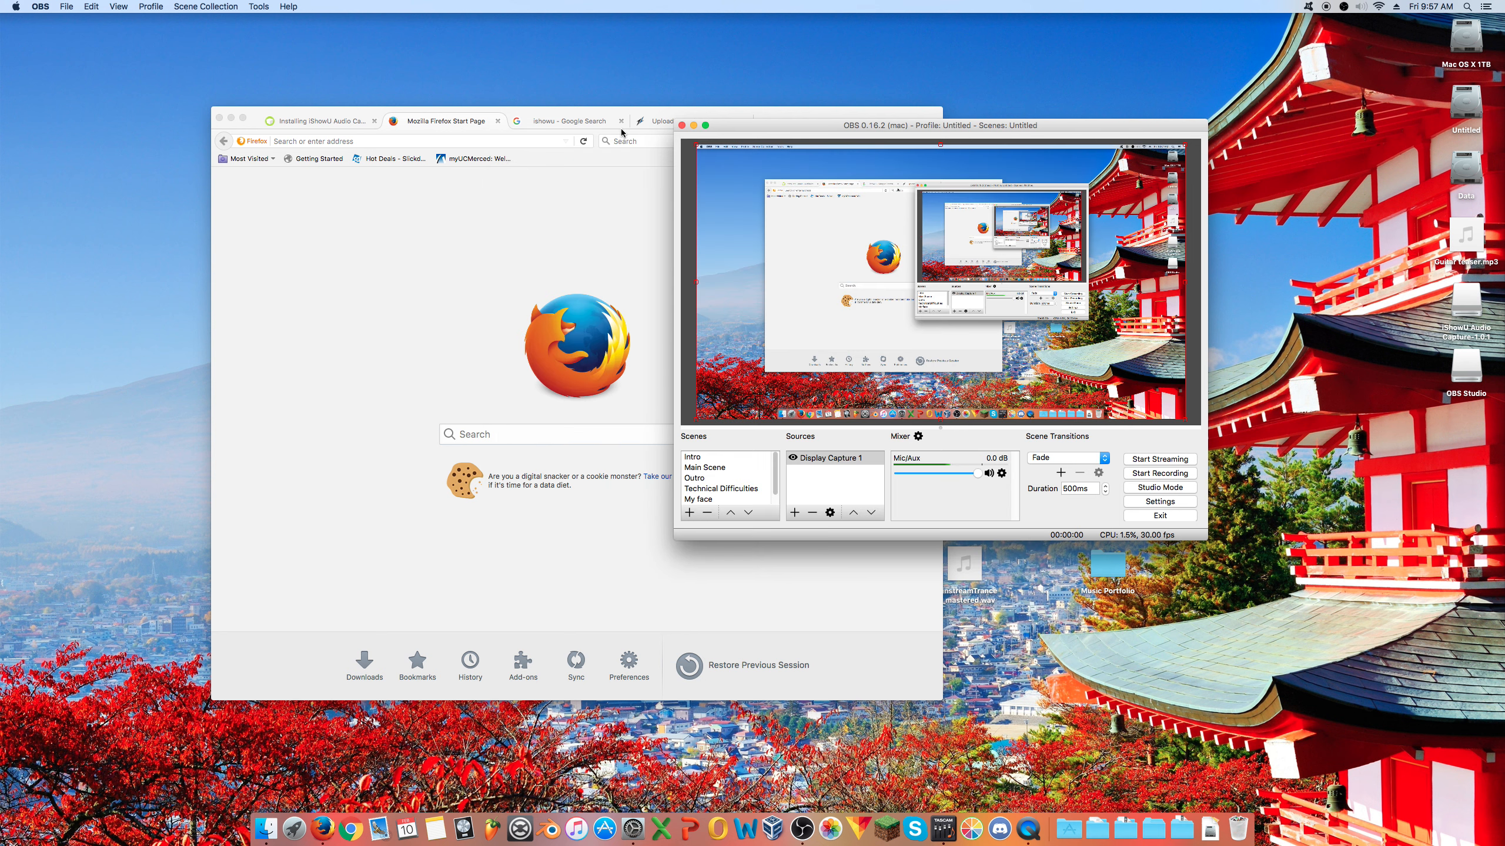
- Switch to Firefox and open the Installing iShowU Audio Capture page from the Google results for ishowu
left_click(612, 113)
left_click(581, 121)
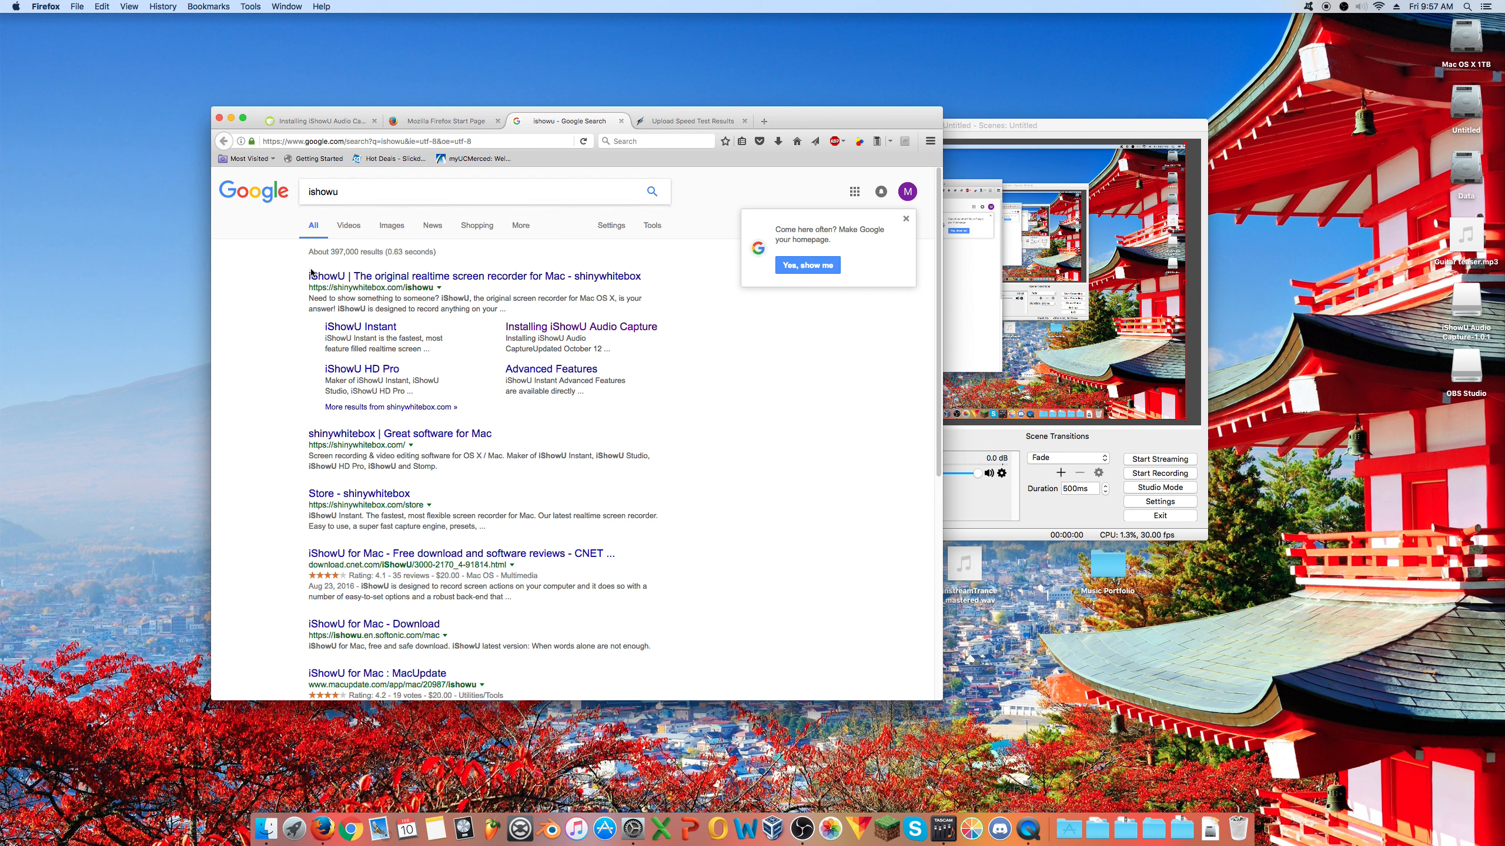
left_click(616, 328)
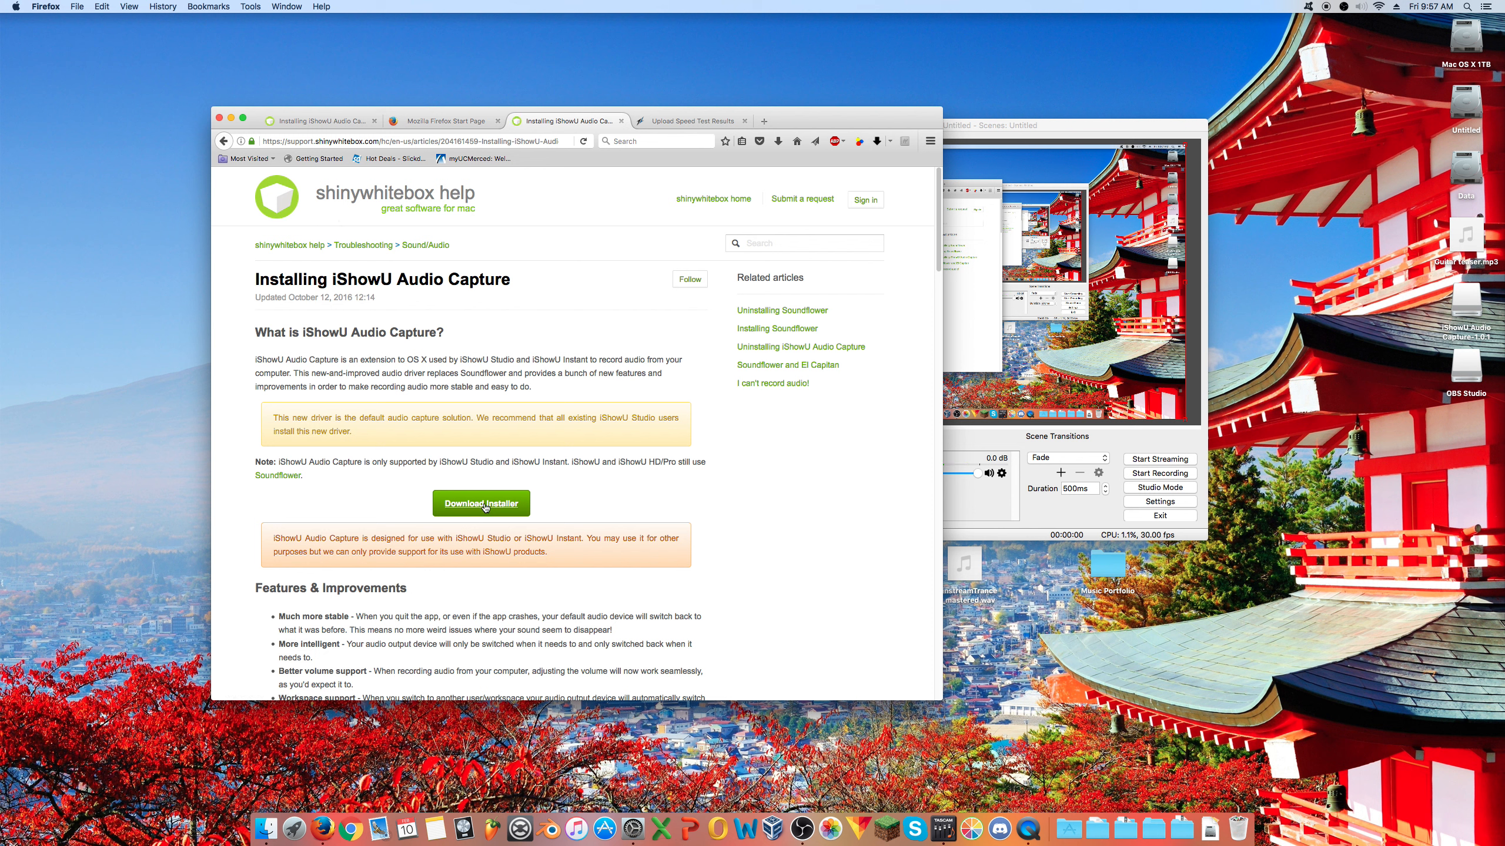
- Install iShowU Audio Capture from the package on its desktop disk image, moving the password prompt out of view, and close the installer
double_click(1456, 308)
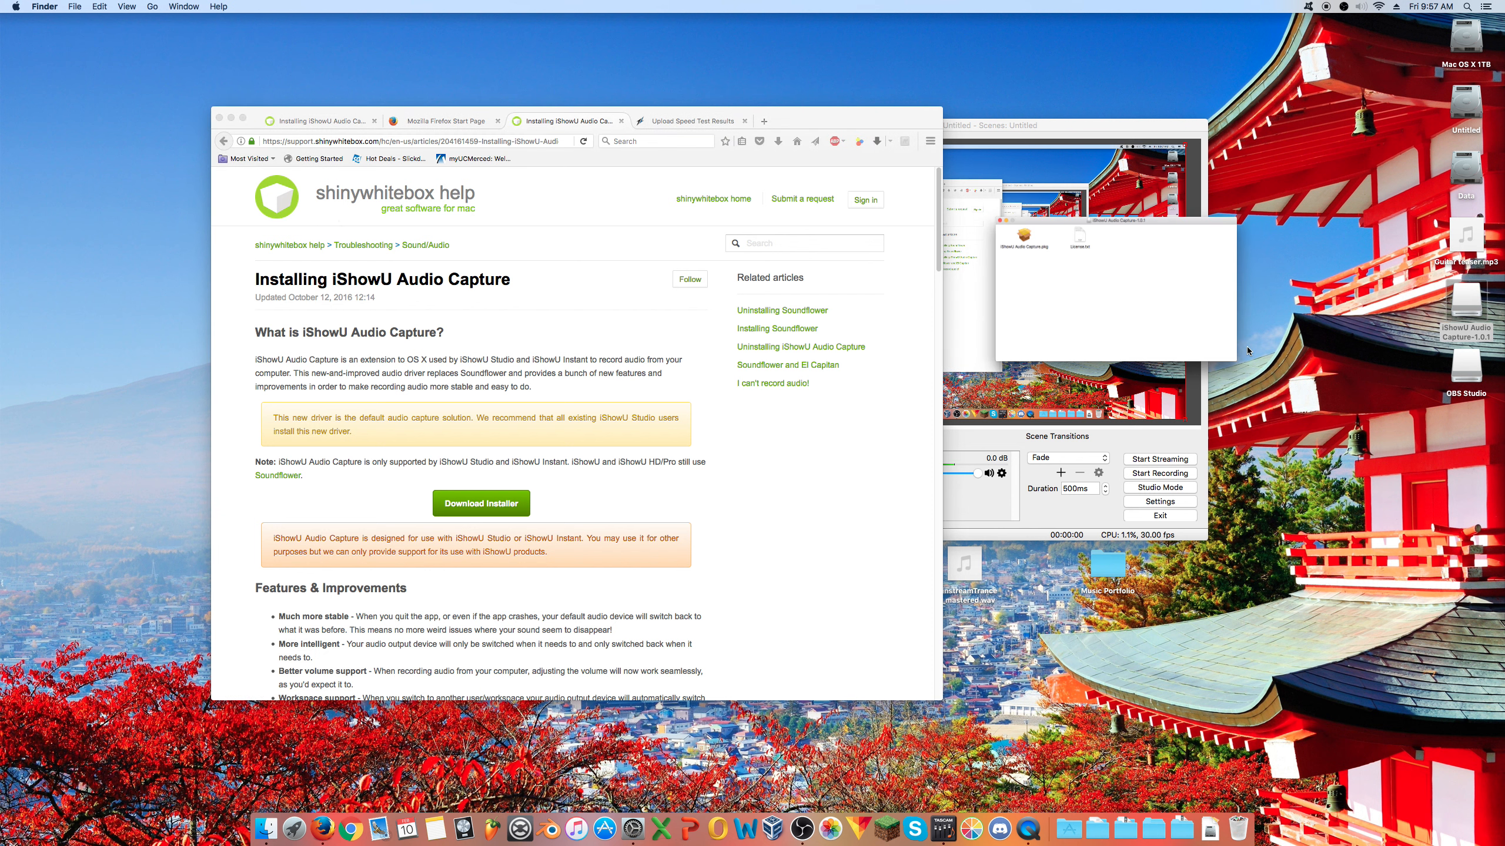
left_click(580, 188)
double_click(580, 188)
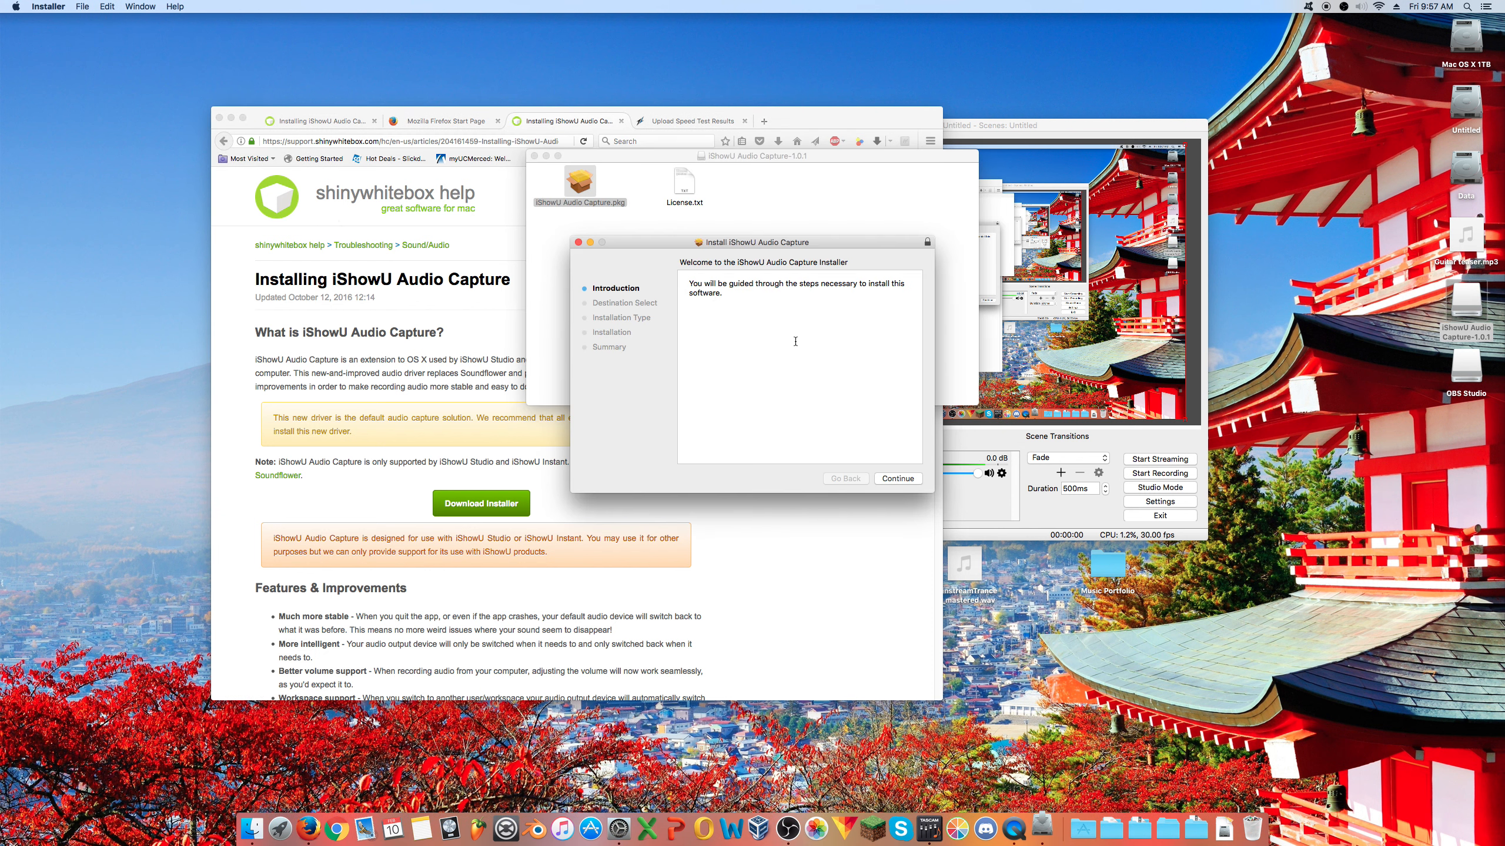
left_click(901, 479)
left_click(901, 479)
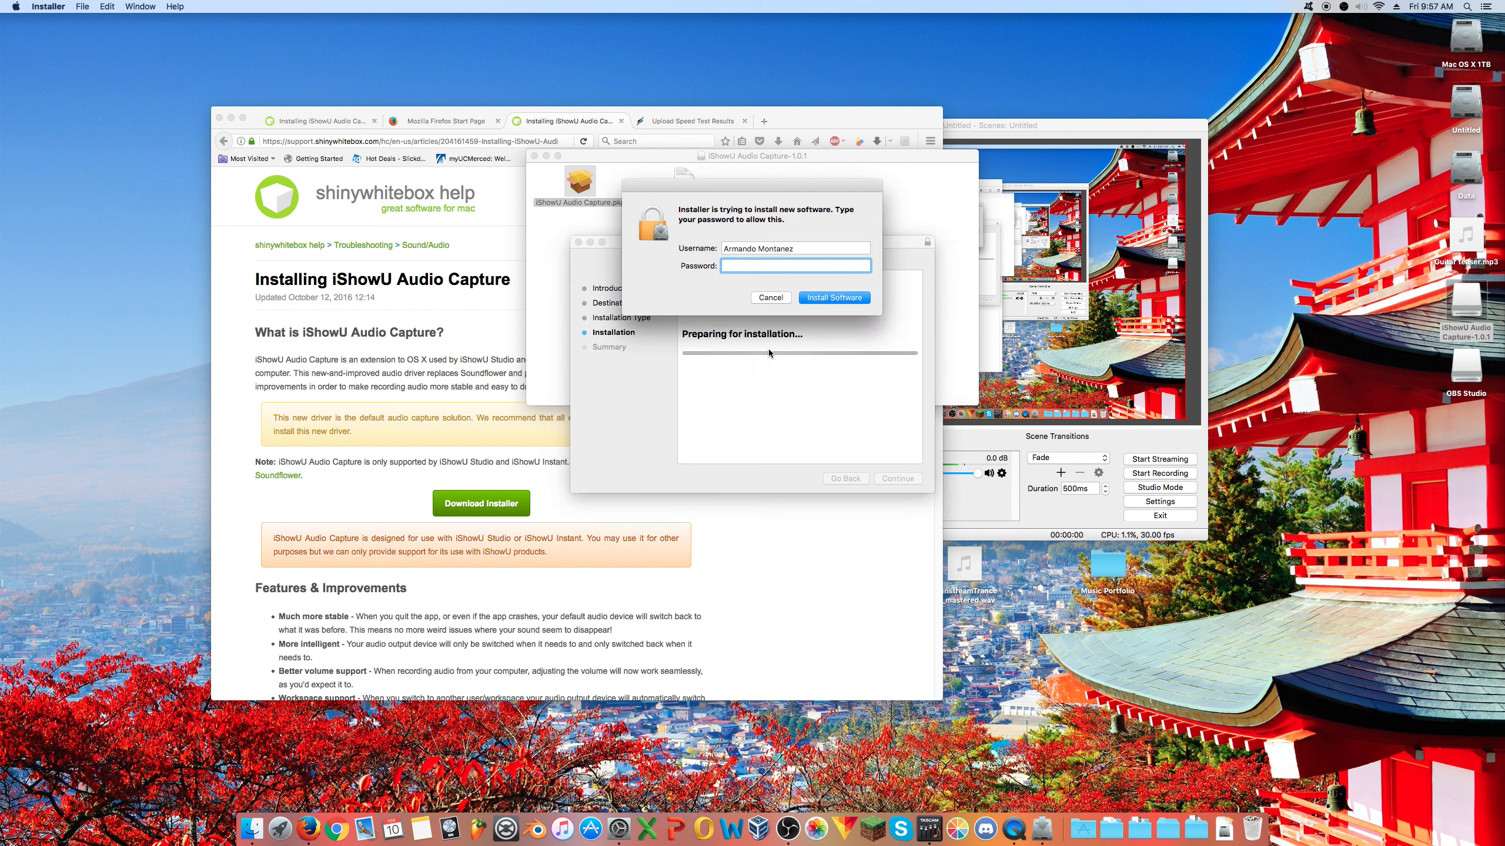
left_click_drag(728, 178, 1504, 256)
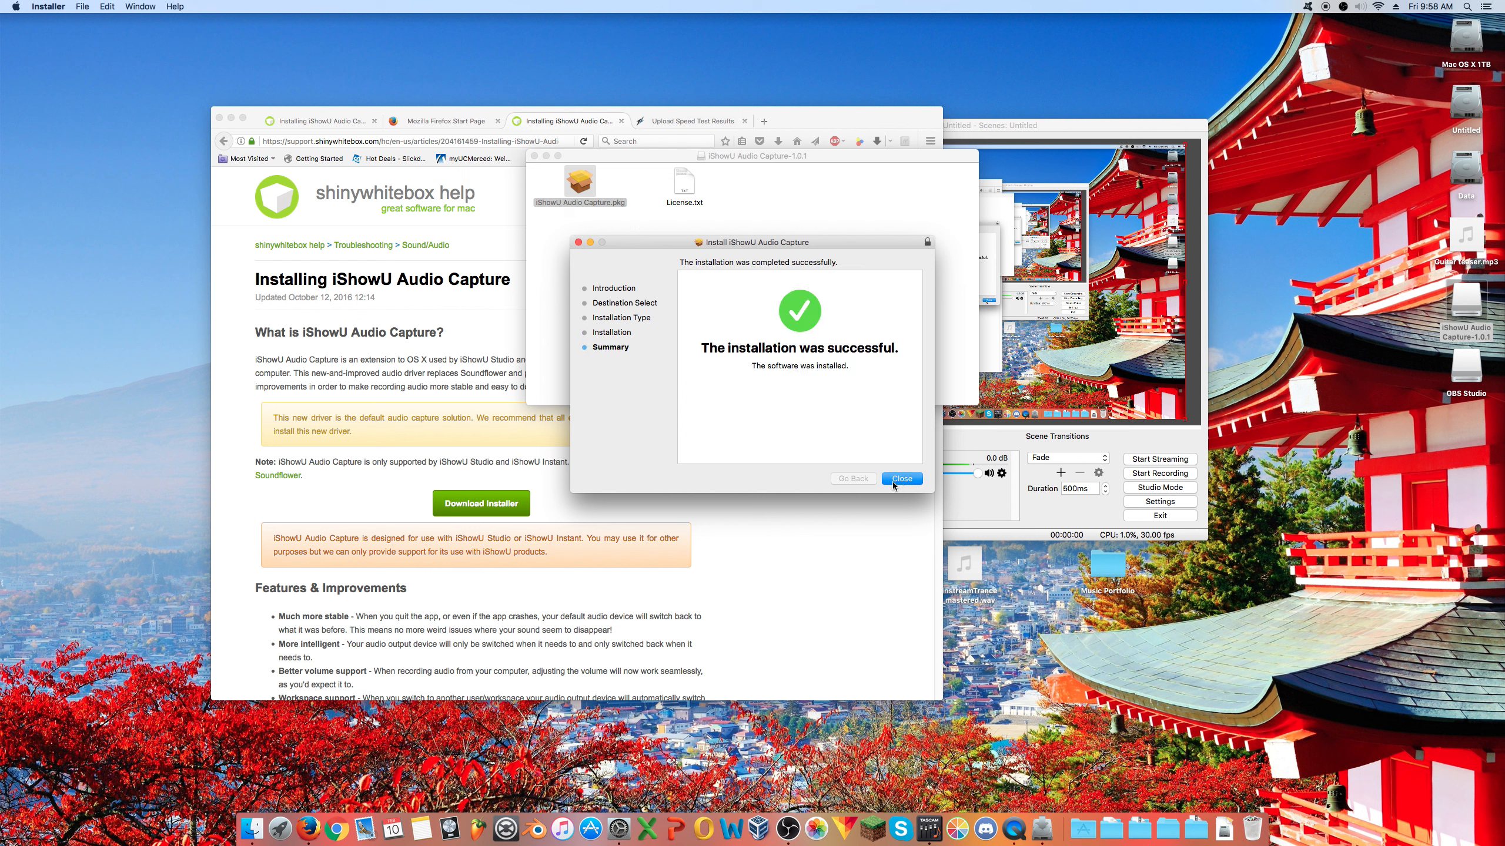
left_click(898, 481)
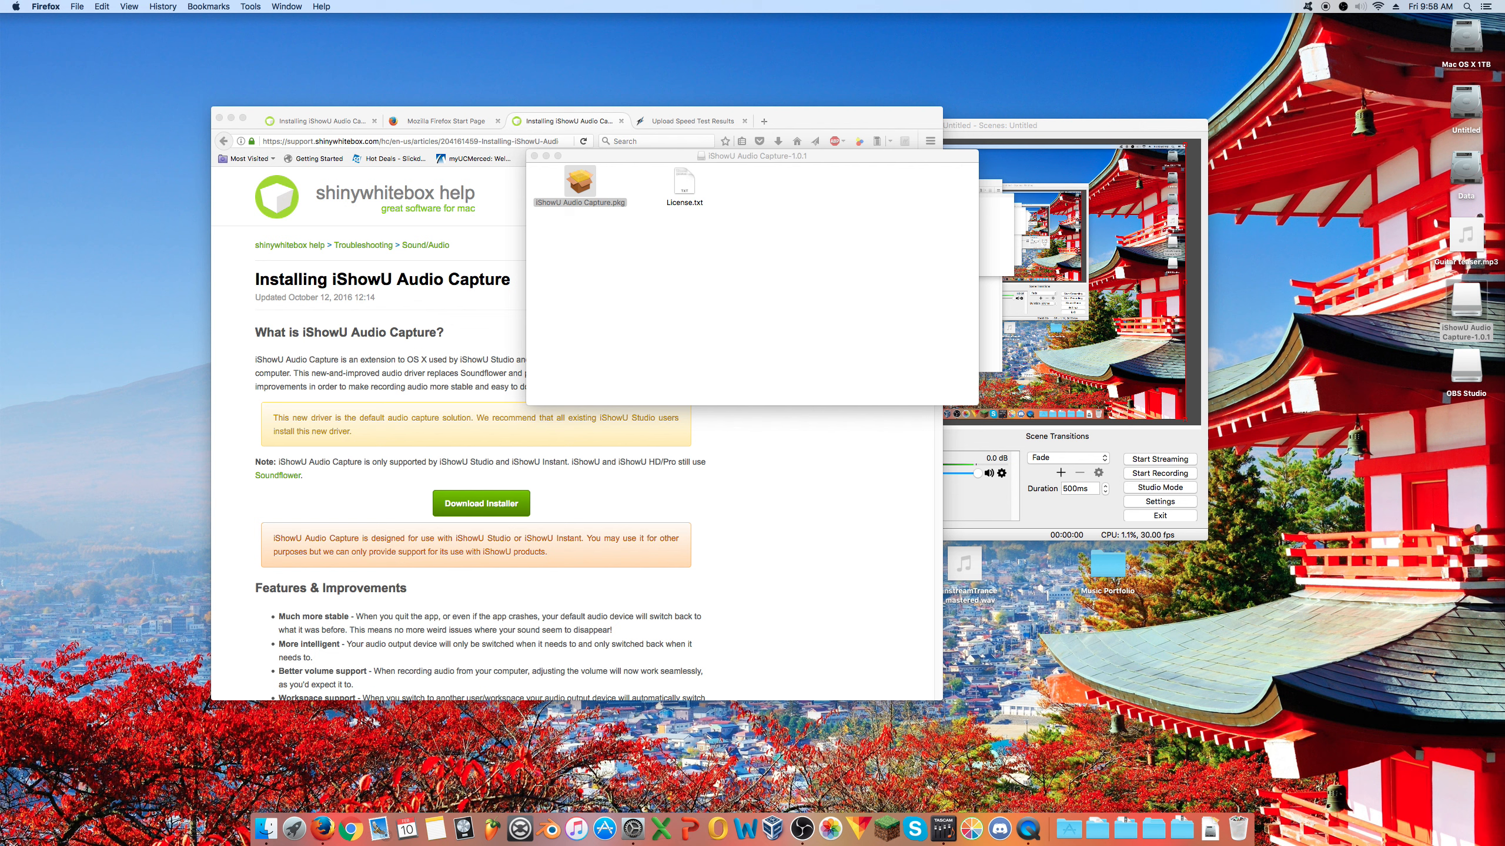
- Return to OBS and set Mic/Auxiliary Audio Device 2 to iShowU Audio Capture in the audio settings
left_click(1007, 436)
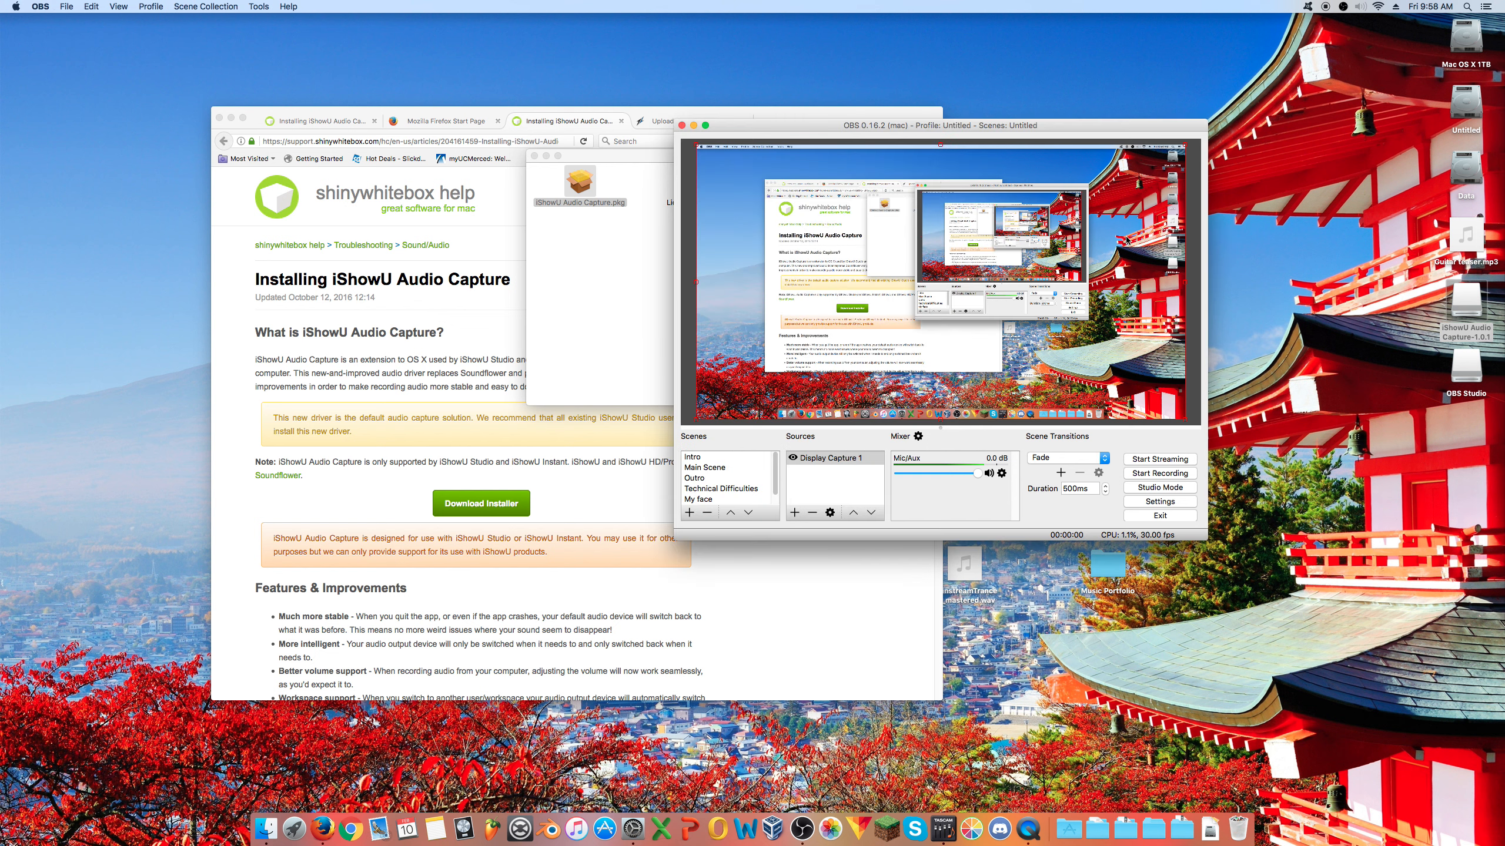
left_click(1155, 502)
left_click(696, 243)
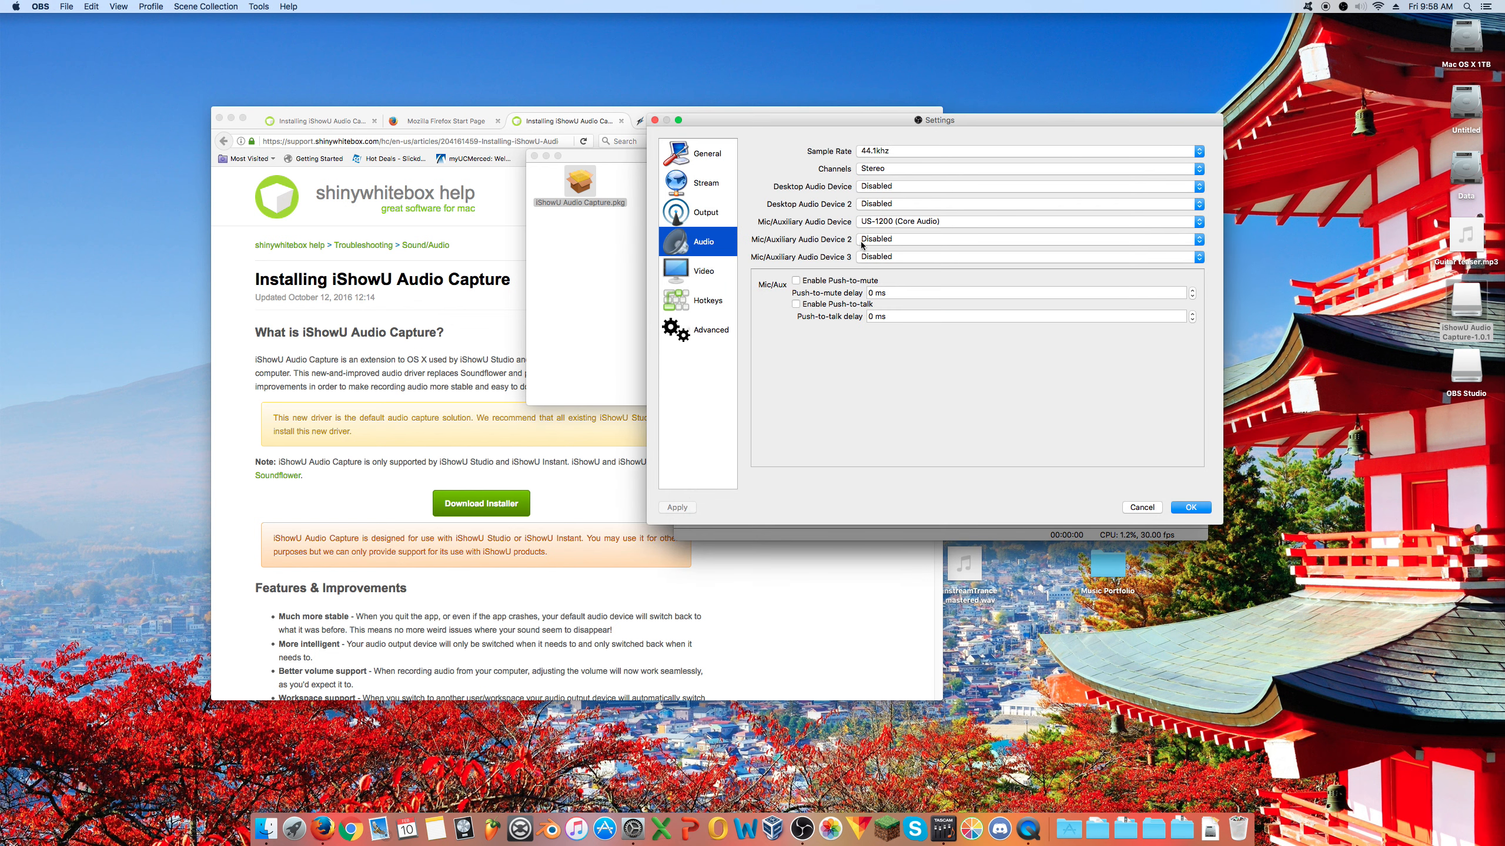
left_click(889, 239)
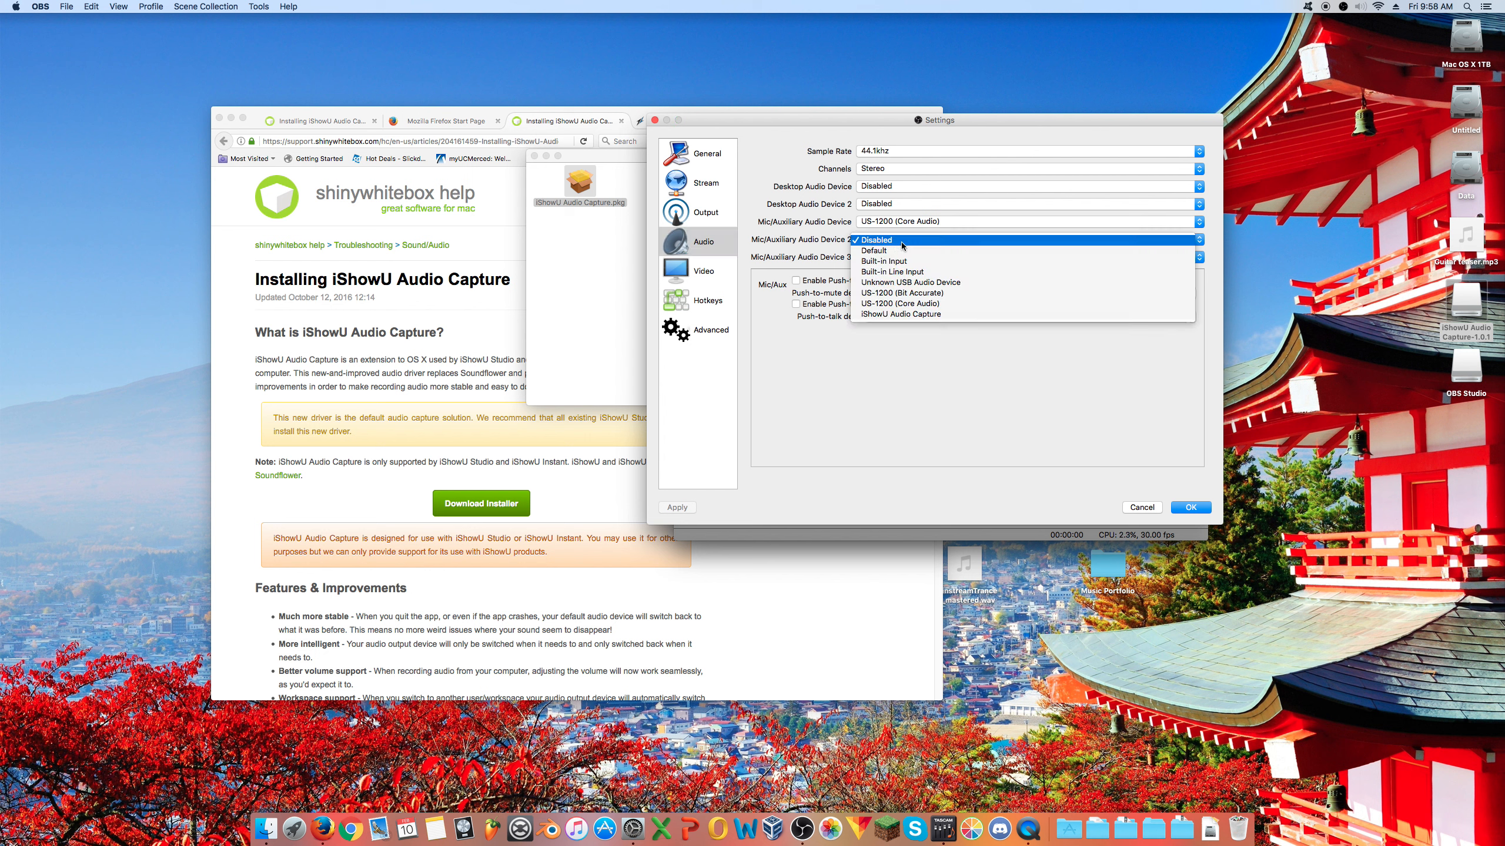
left_click(895, 313)
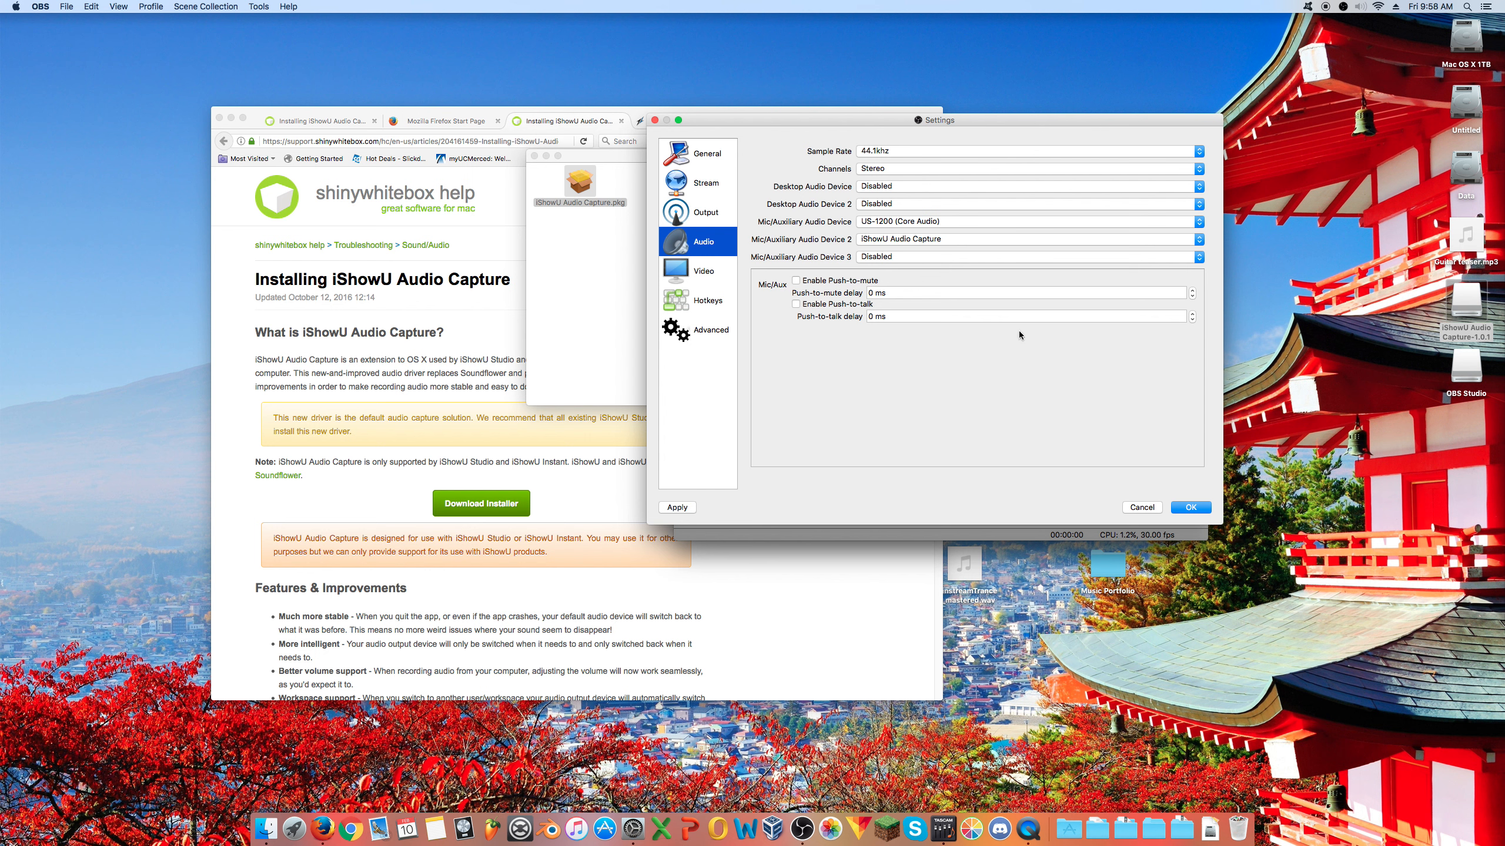
left_click(1192, 506)
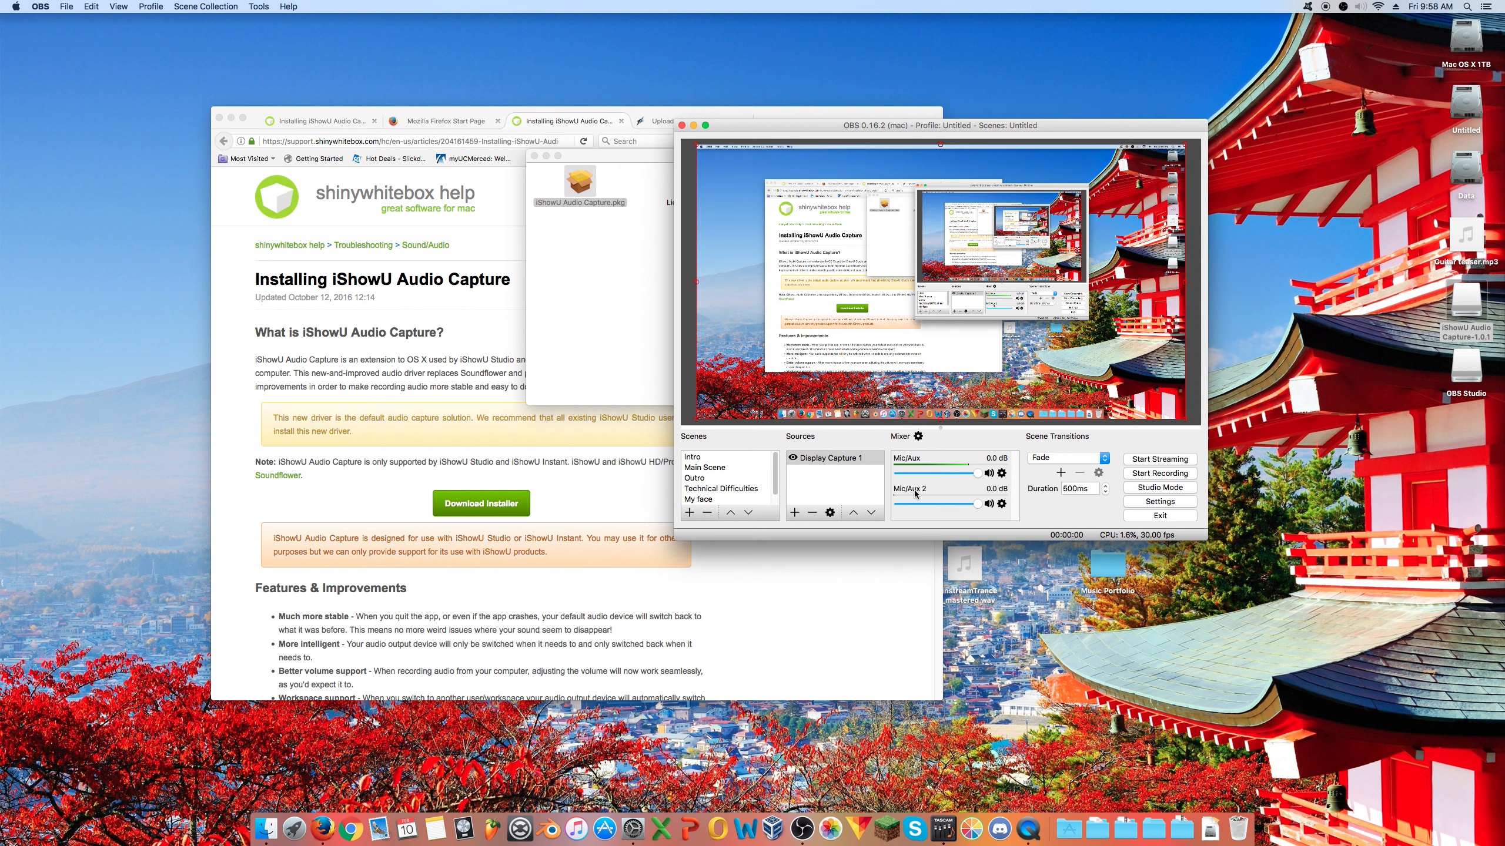
- Preview Guitar teaser.mp3 from the desktop to check whether the Mic/Aux 2 mixer channel receives sound
mouse_move(1466, 236)
left_click(1468, 238)
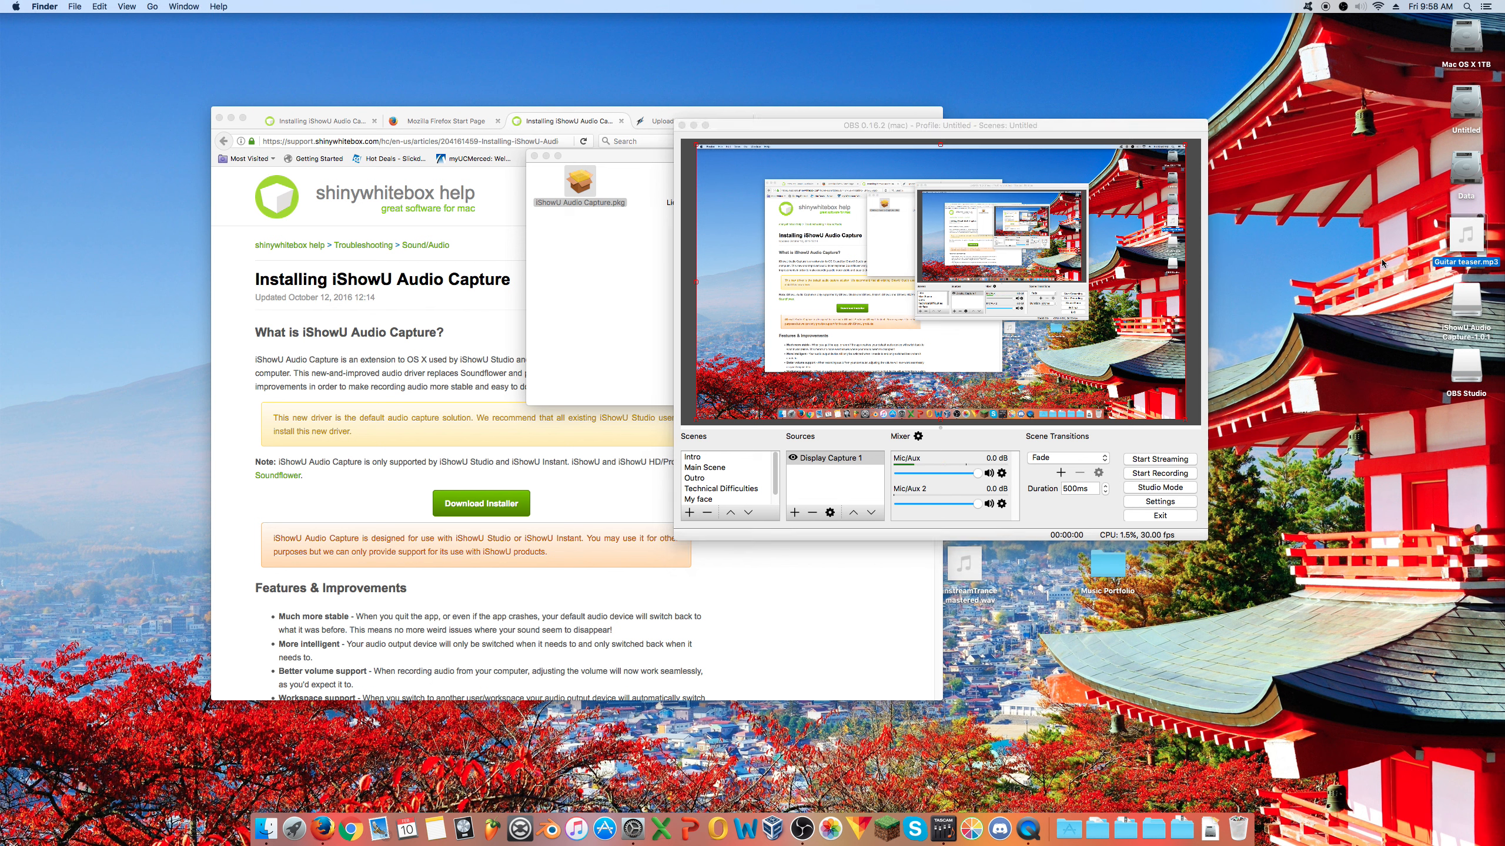
left_click(1460, 237)
left_click(1294, 292)
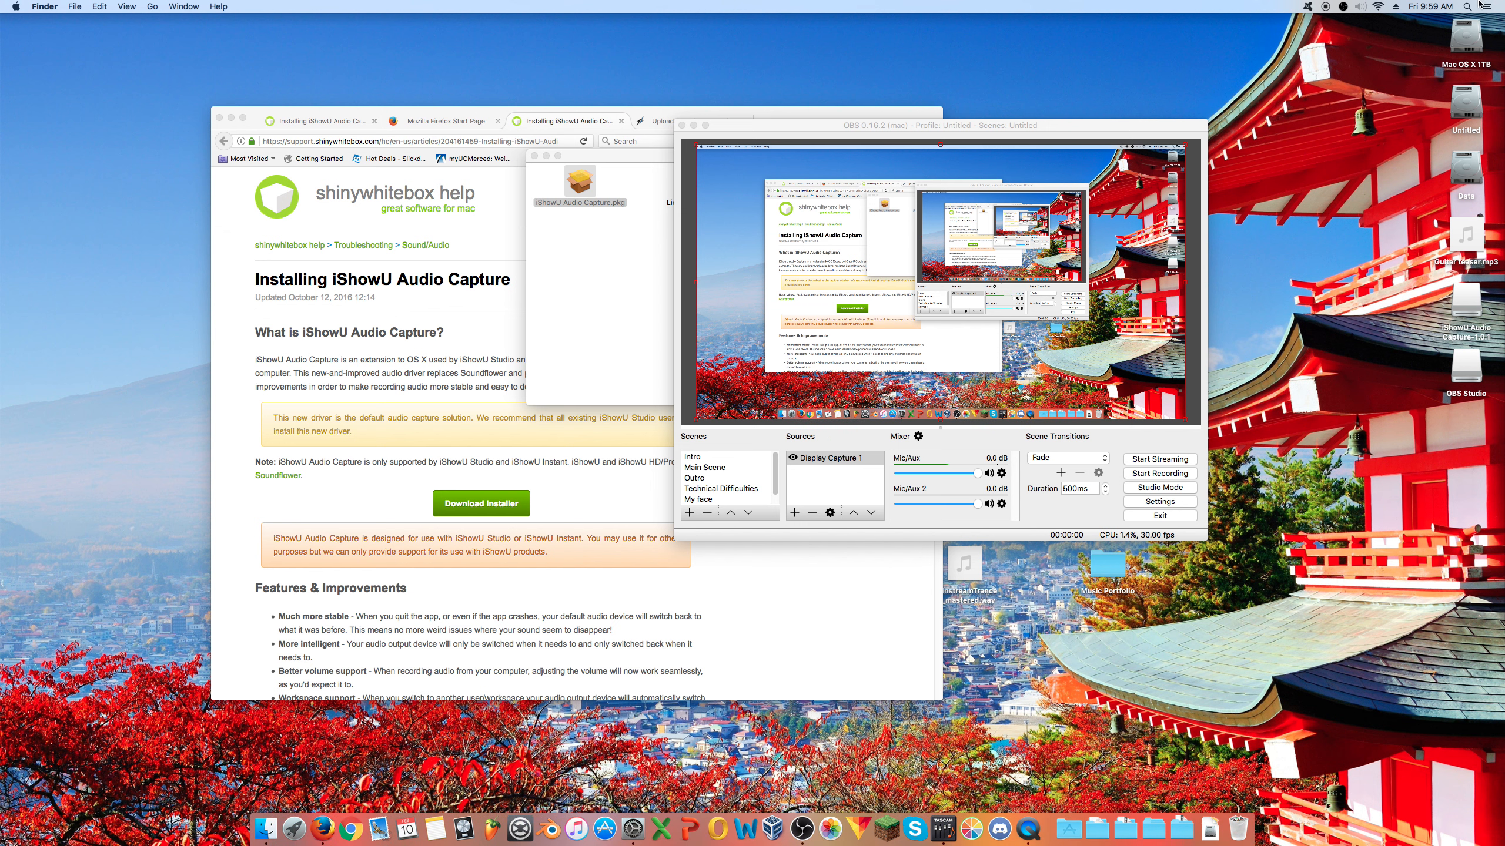
- Set the Mac's sound output to iShowU Audio Capture in System Preferences, and play Guitar teaser.mp3 to test the Mic/Aux 2 channel
left_click(632, 829)
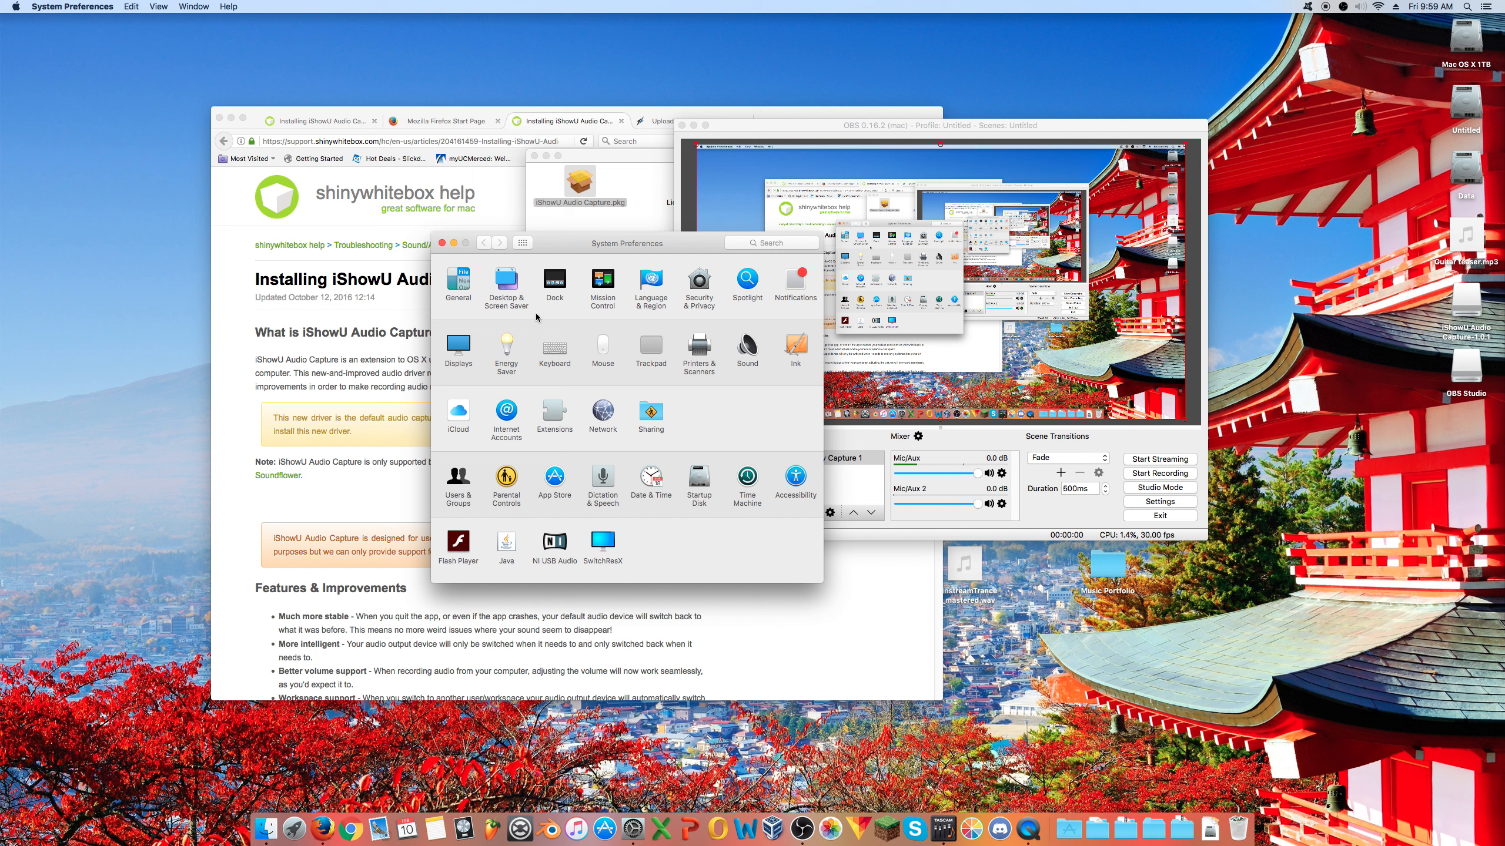
left_click_drag(574, 243, 486, 235)
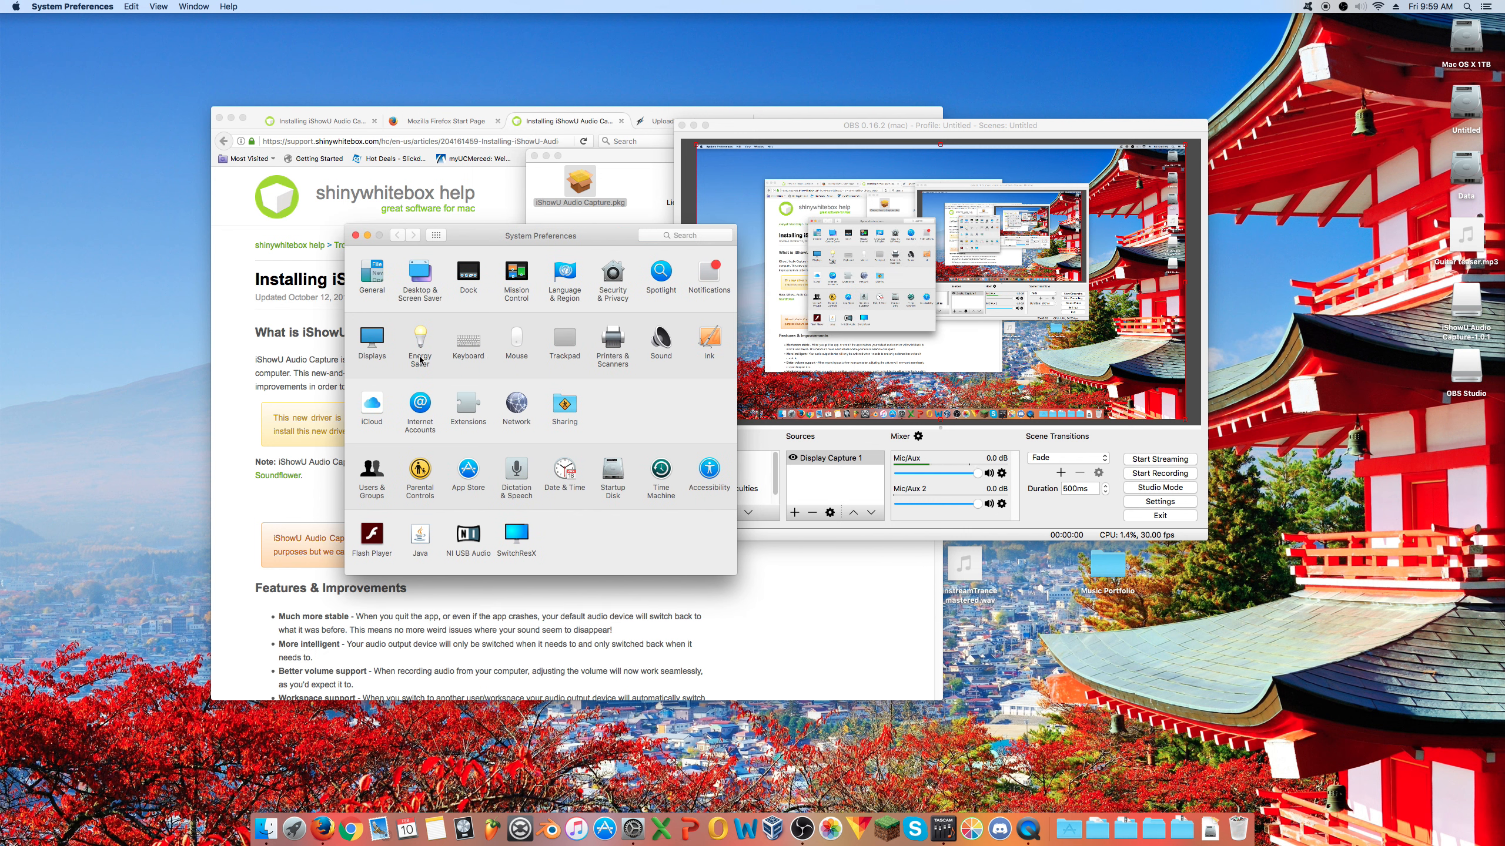
left_click(661, 338)
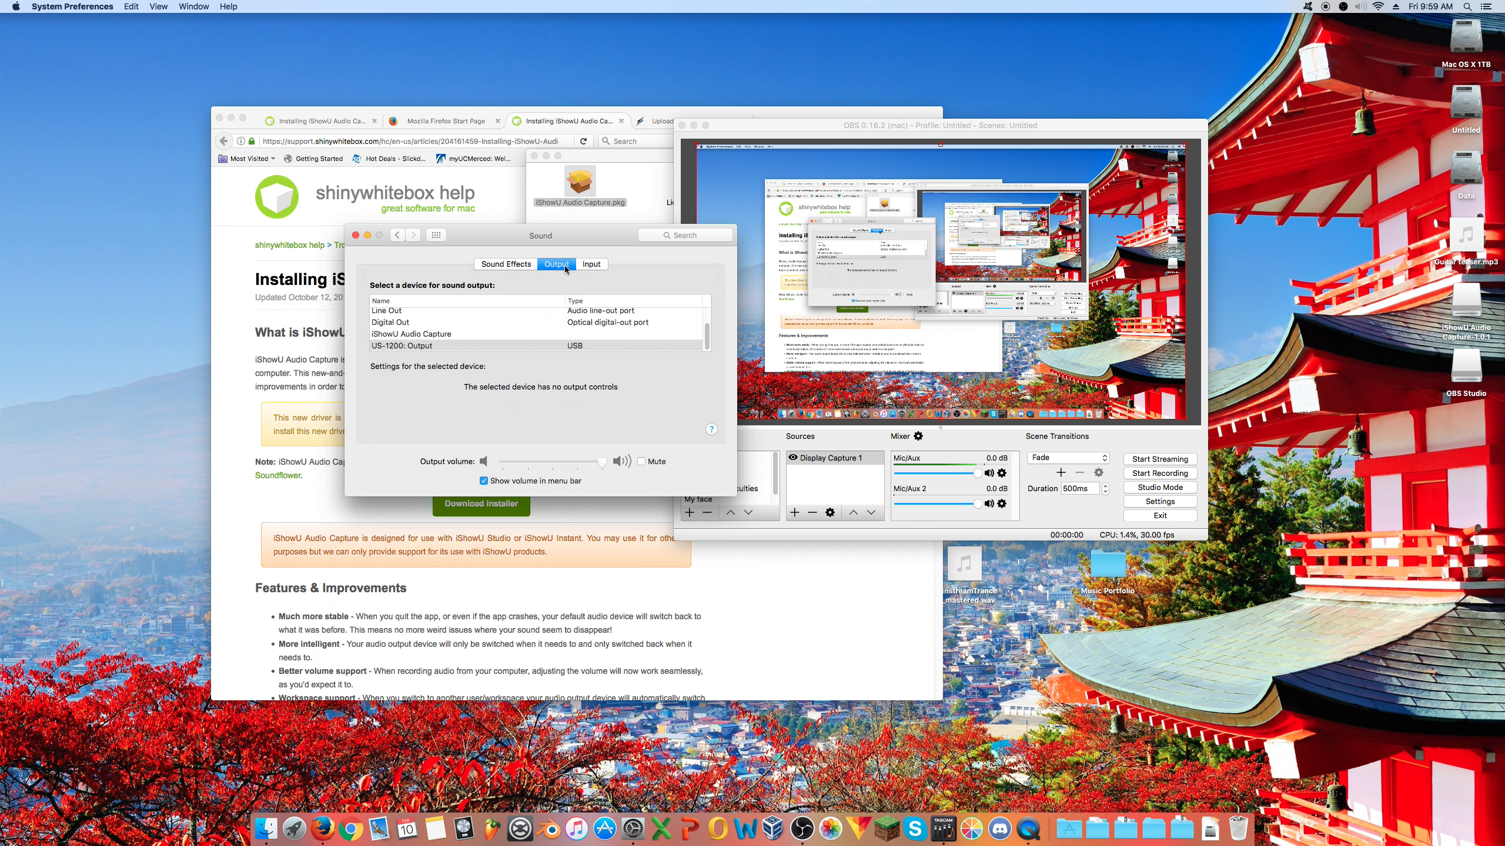
left_click(429, 335)
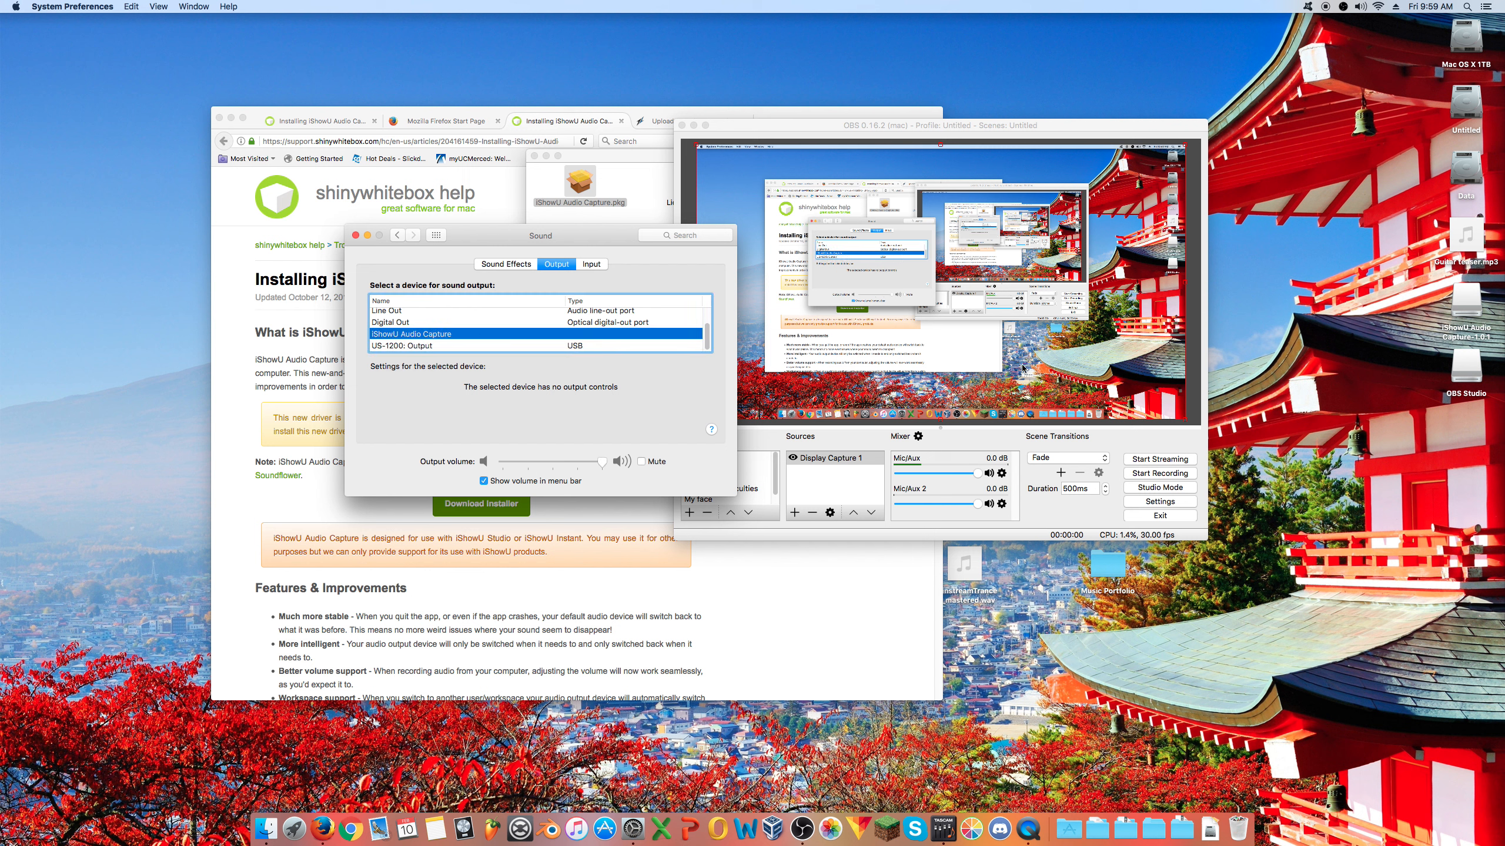
left_click(1469, 237)
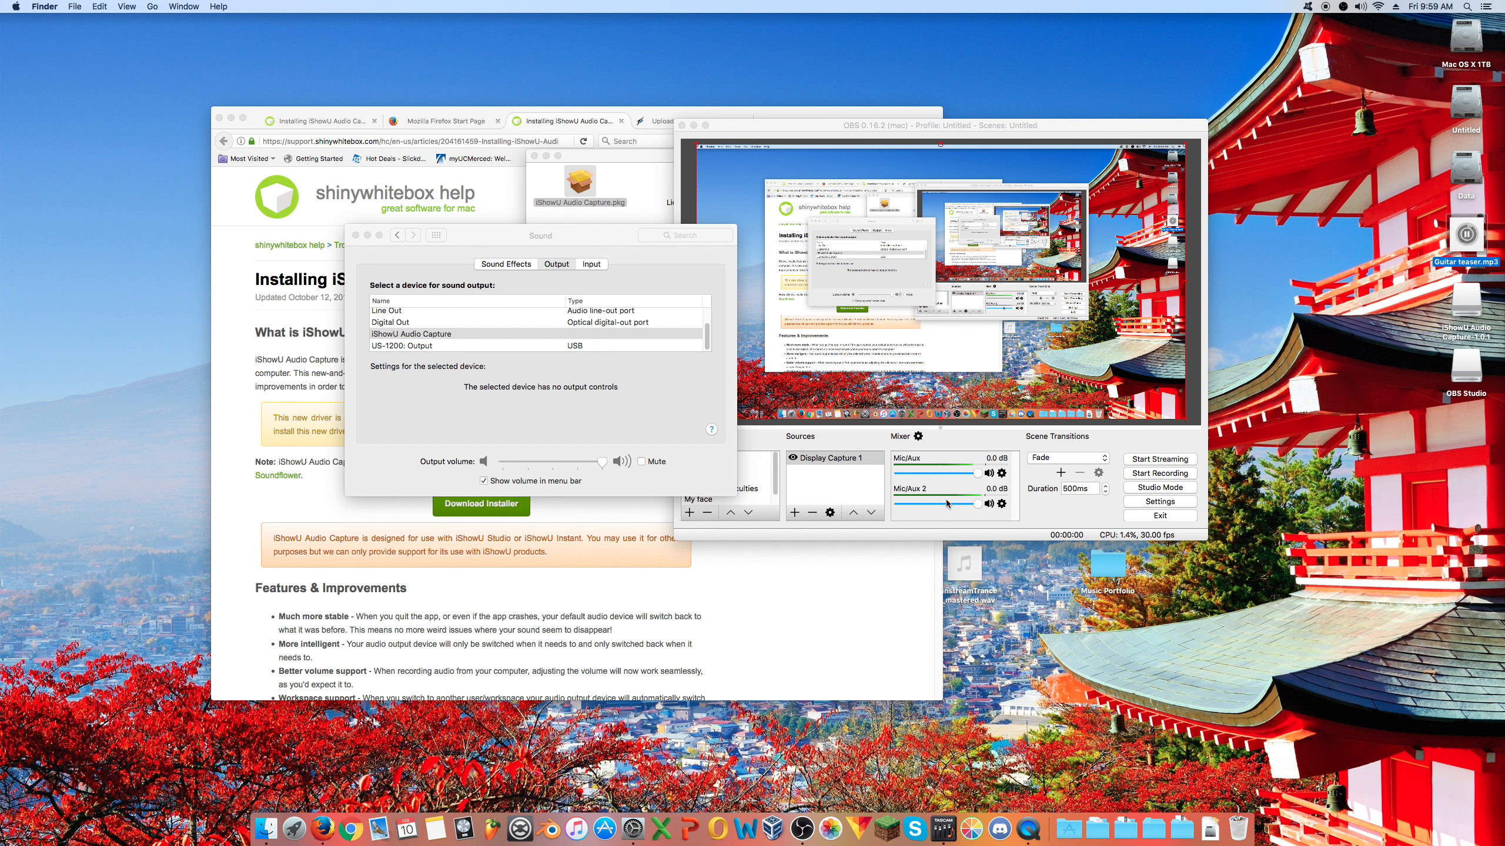
- Stop the audio preview and switch the Mac's sound output between iShowU Audio Capture and US-1200, ending on US-1200: Output
key("Escape")
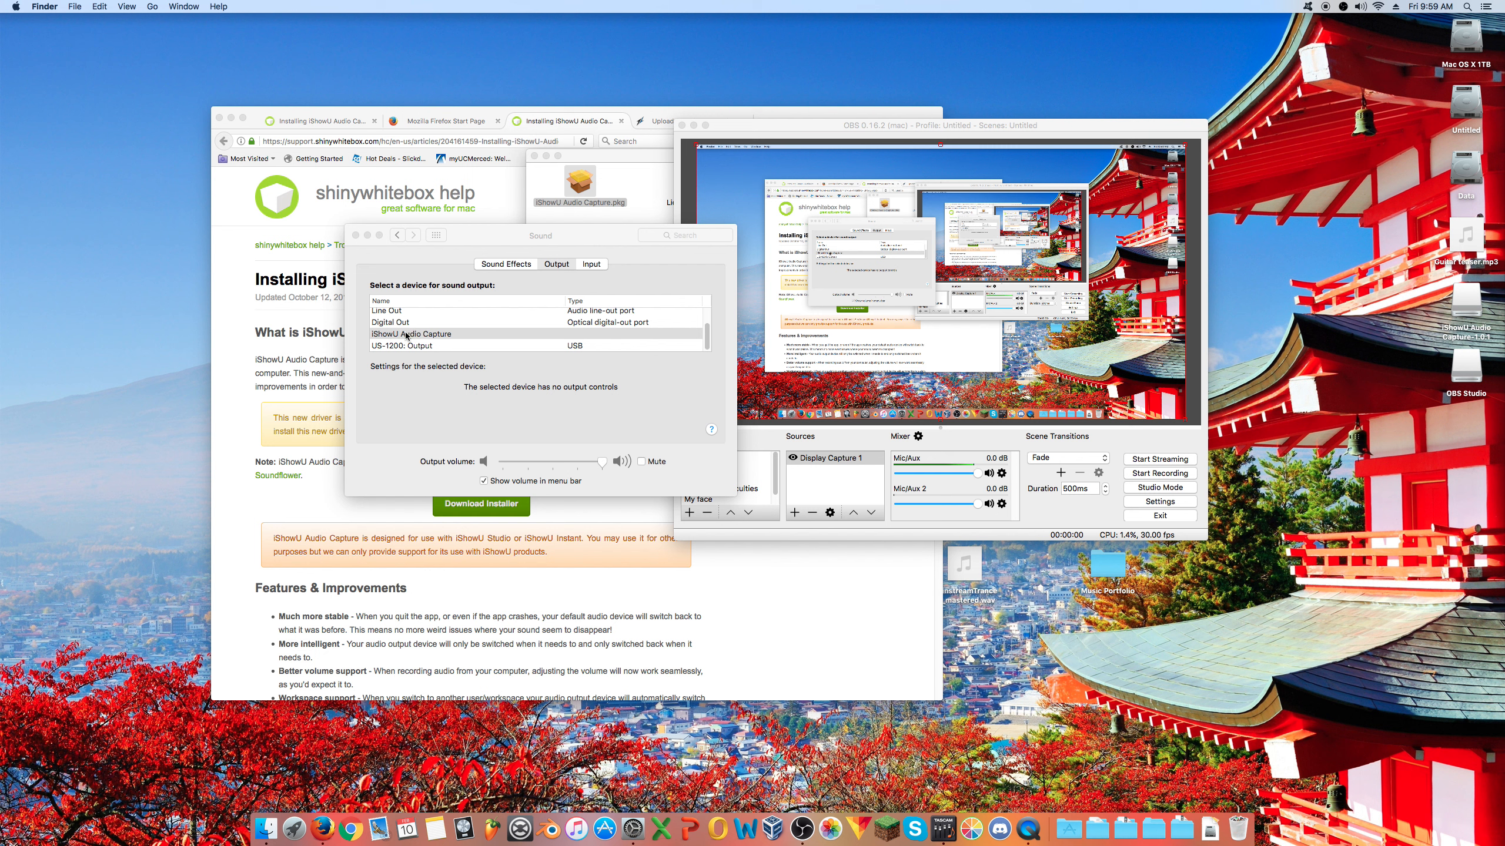
left_click(420, 347)
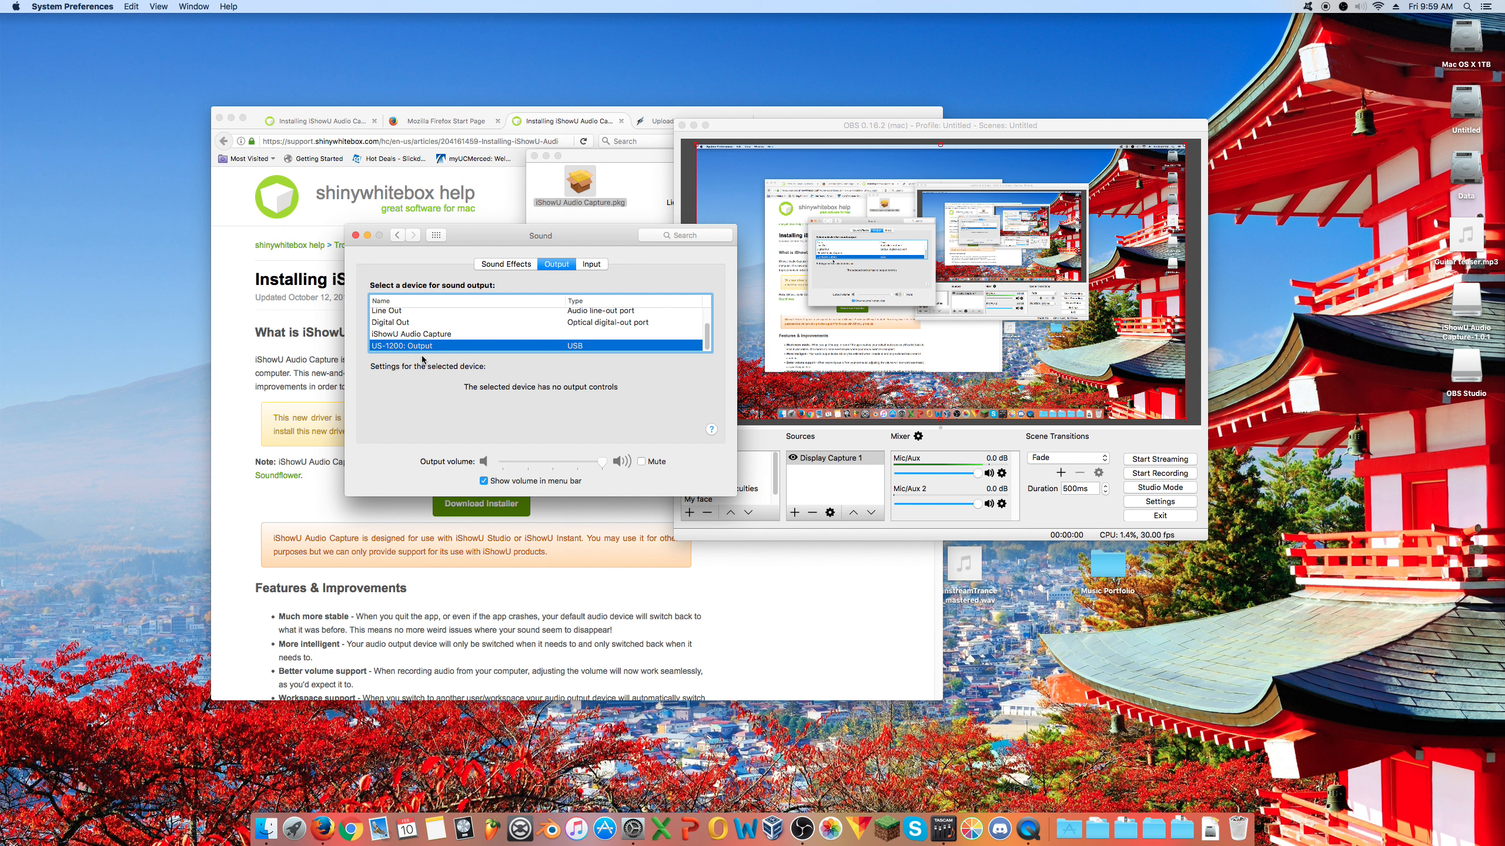
left_click(430, 335)
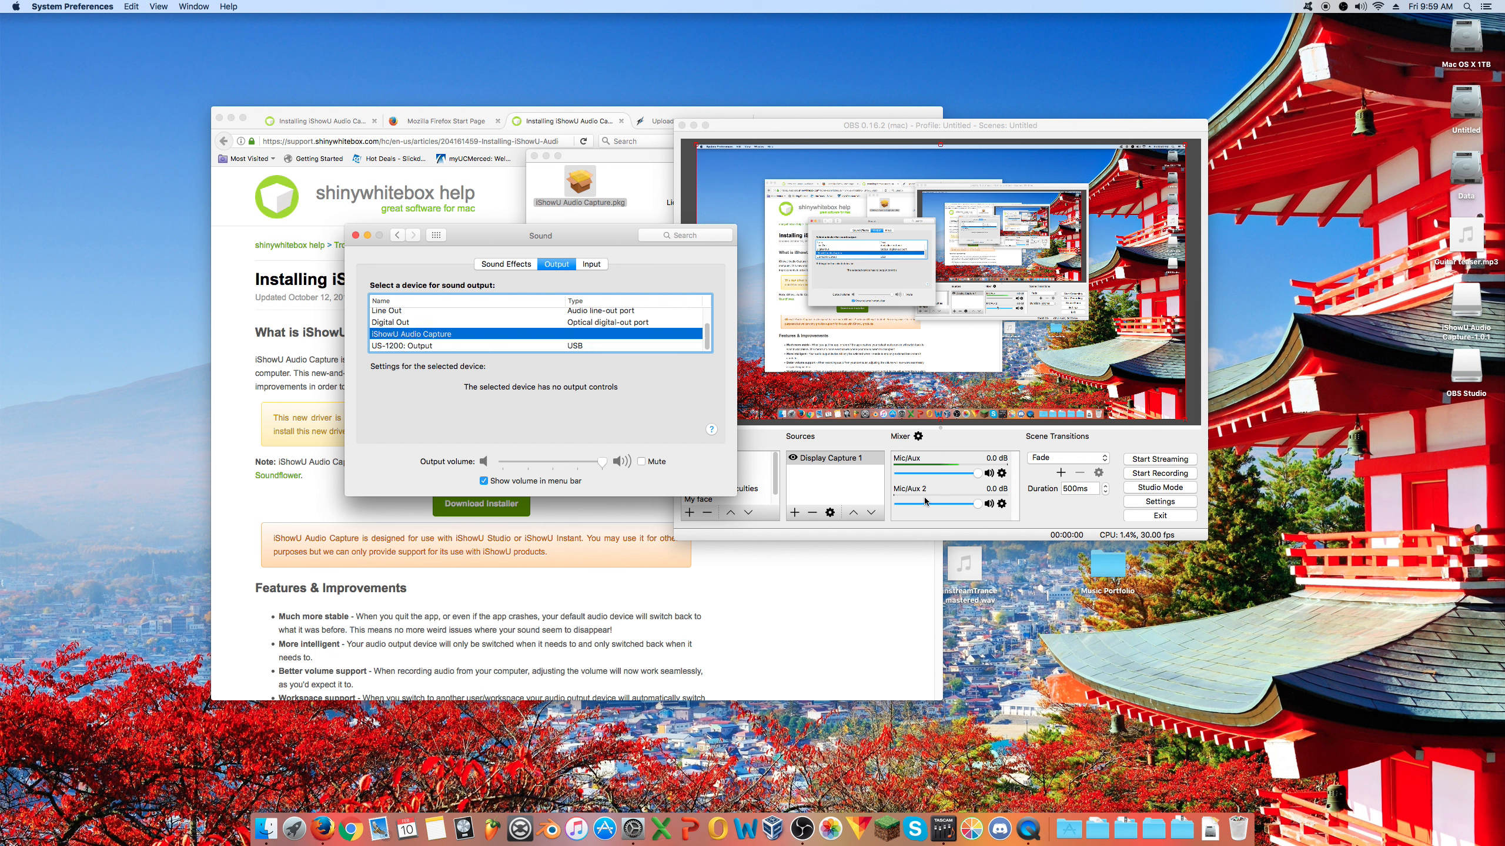
left_click(492, 347)
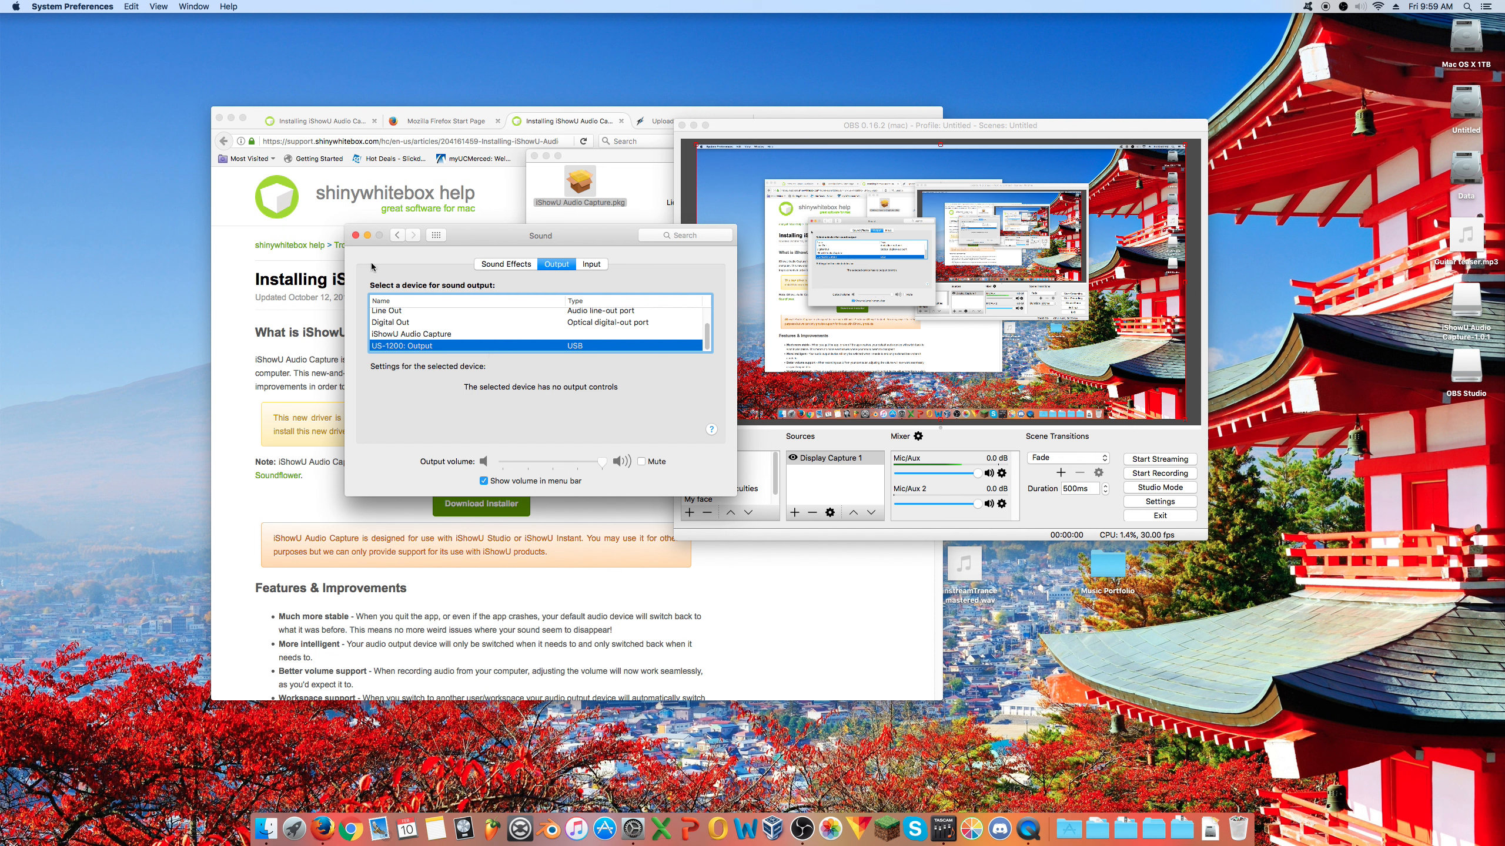
- Open Audio MIDI Setup, move its window beside the device settings, and inspect the iShowU Audio Capture and US-1200 (Core Audio) devices
left_click(1463, 8)
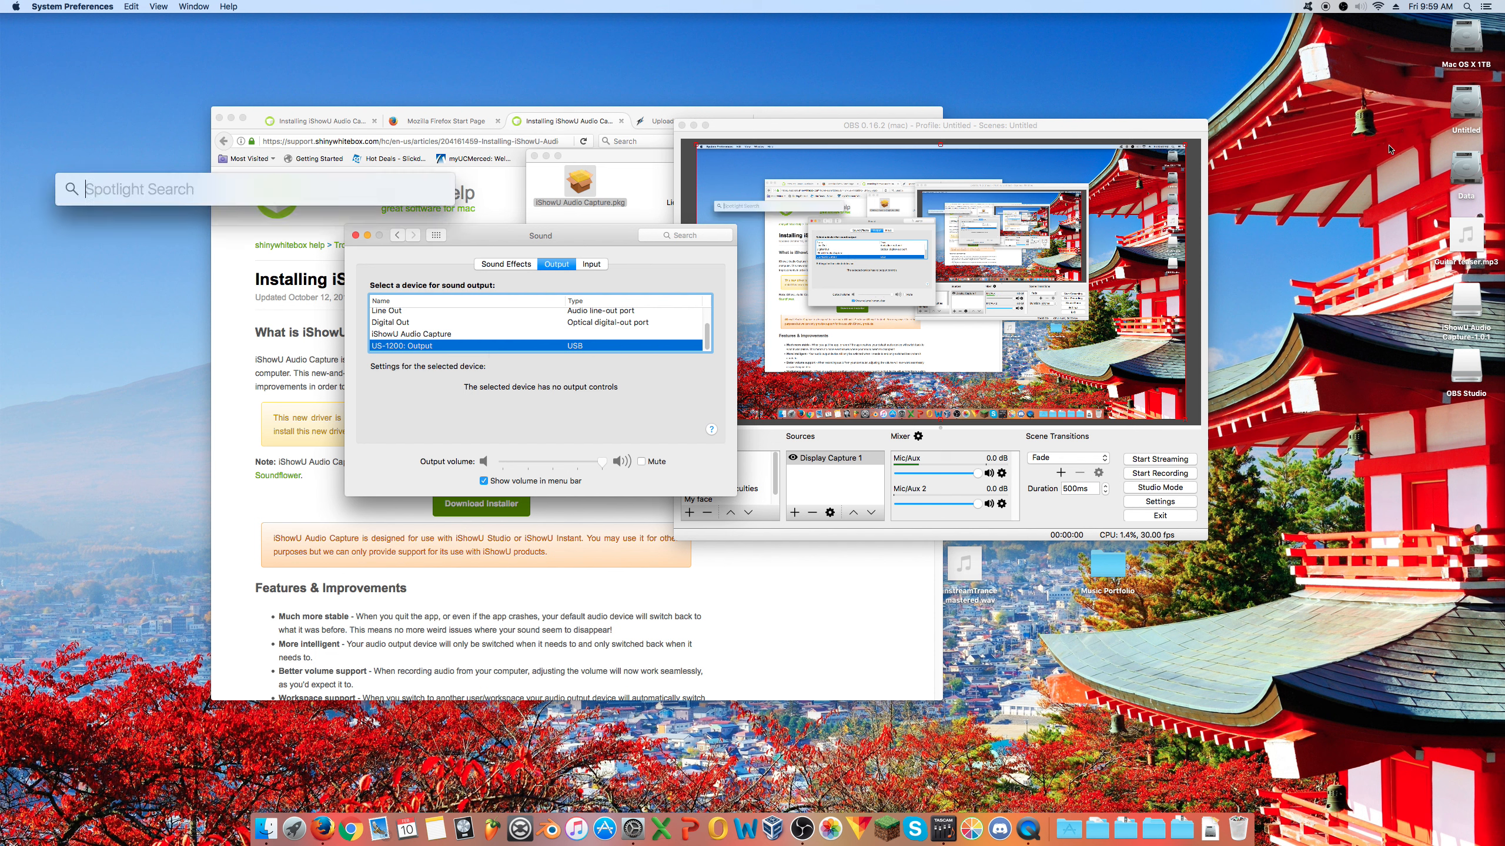
type("audio")
key("Return")
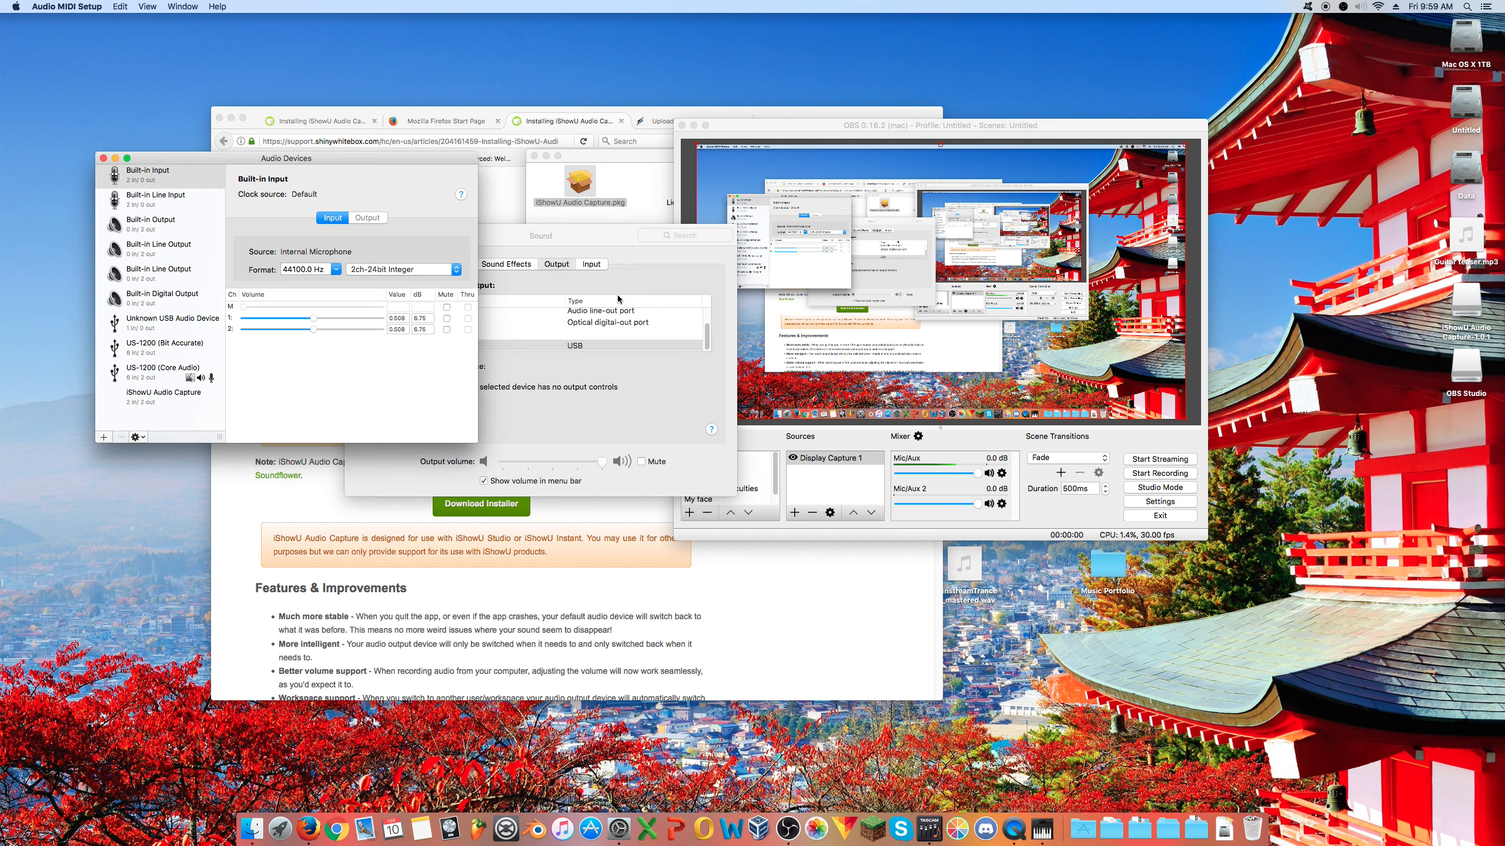
left_click_drag(292, 153, 678, 114)
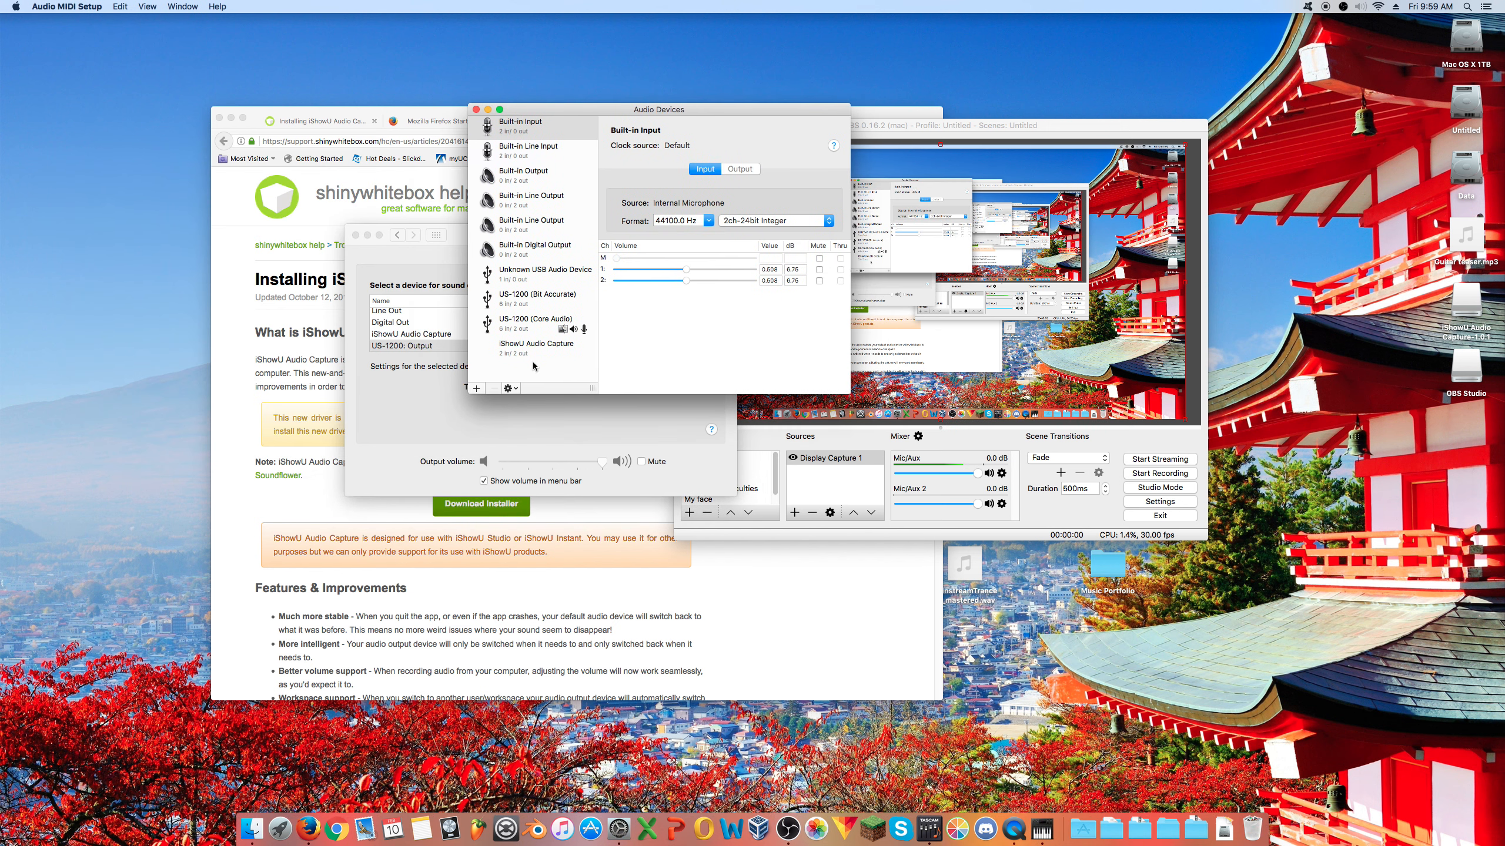
left_click(529, 349)
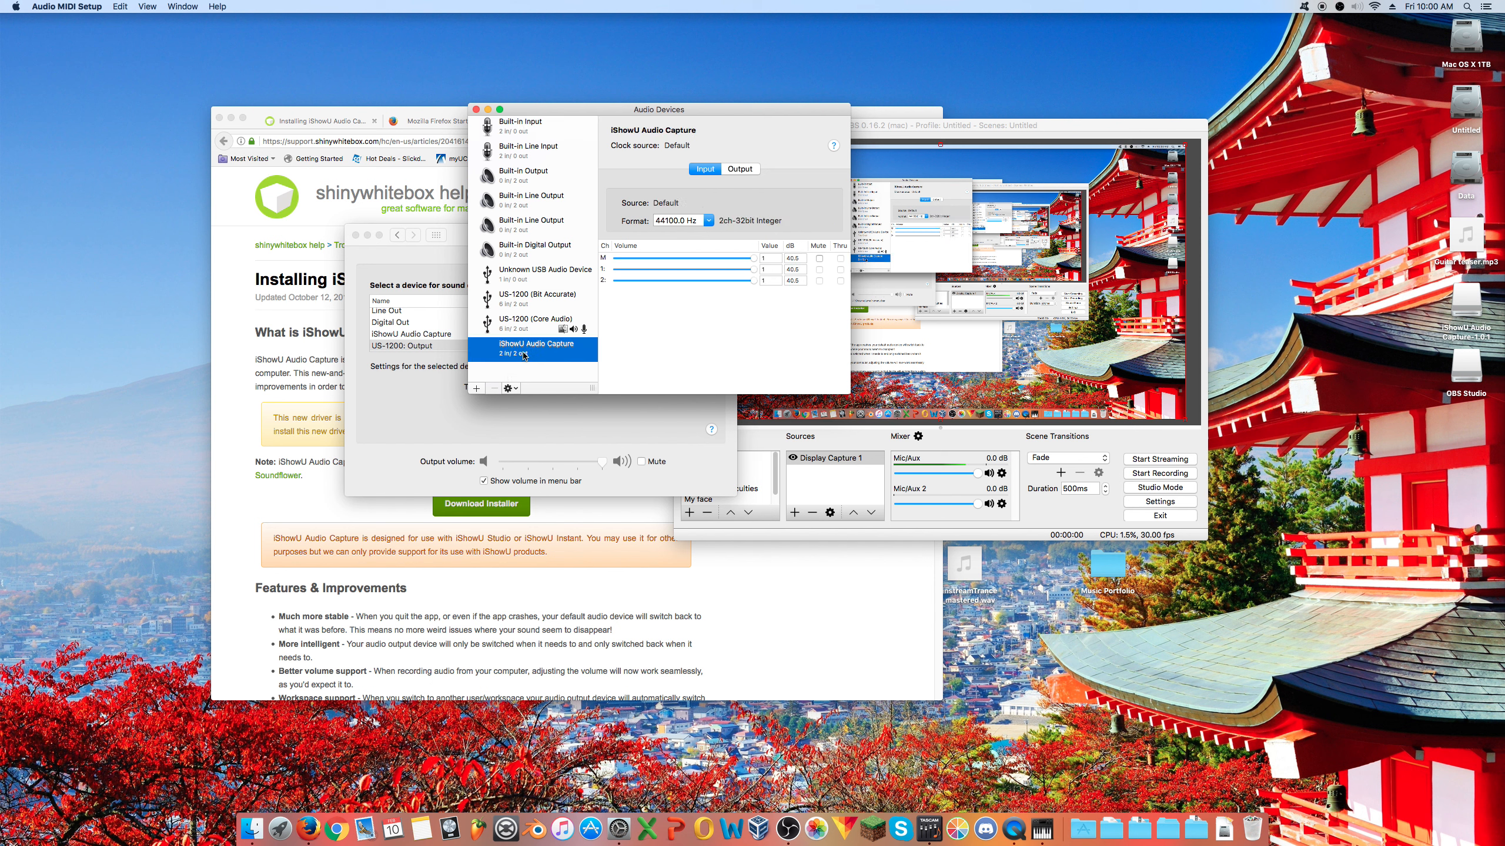
left_click(527, 325)
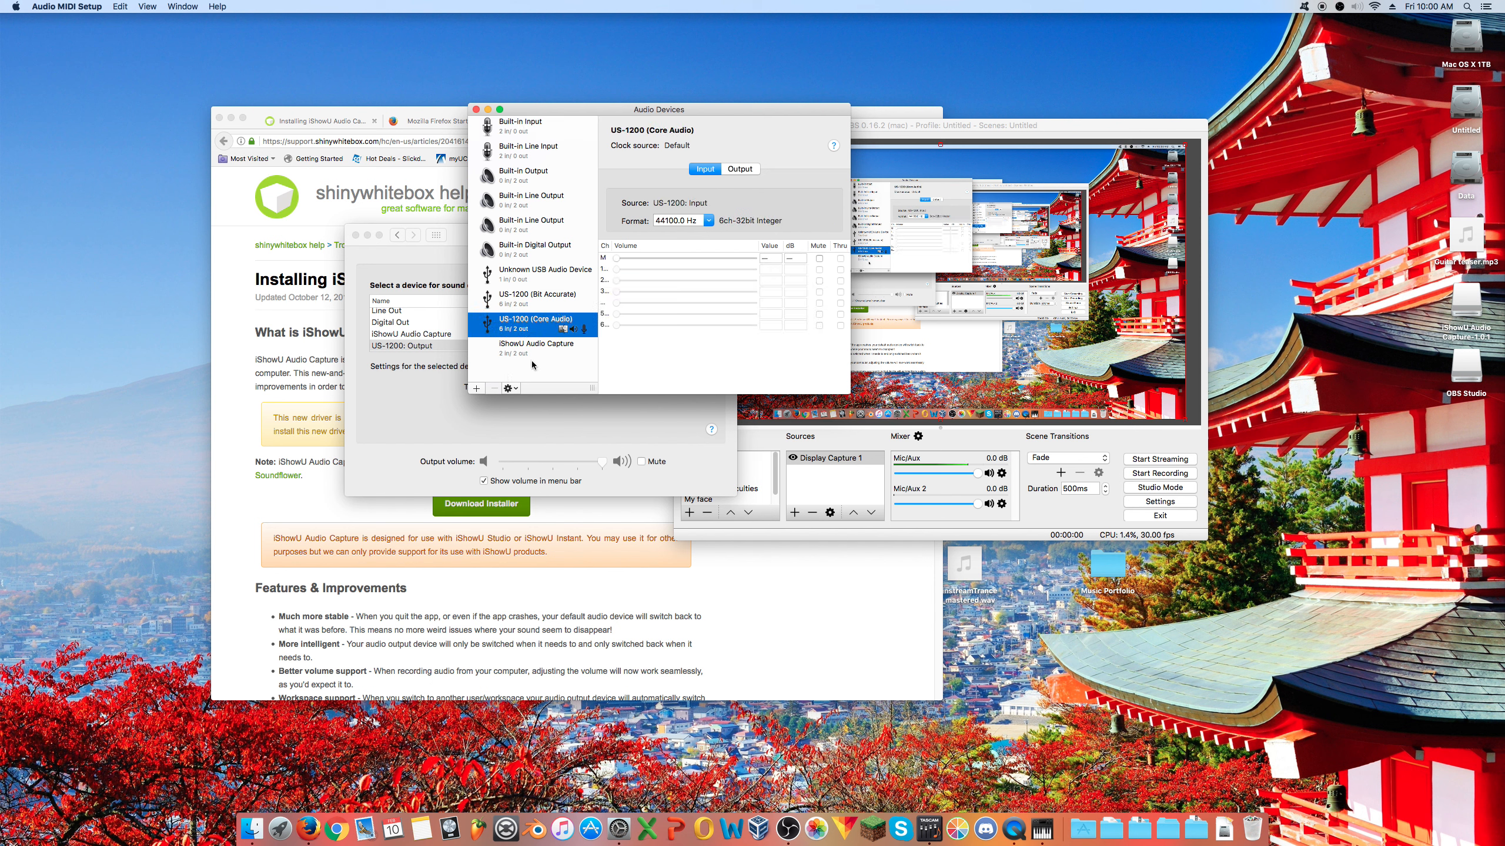
- Create a multi-output device that combines iShowU Audio Capture with US-1200 (Core Audio)
left_click(477, 389)
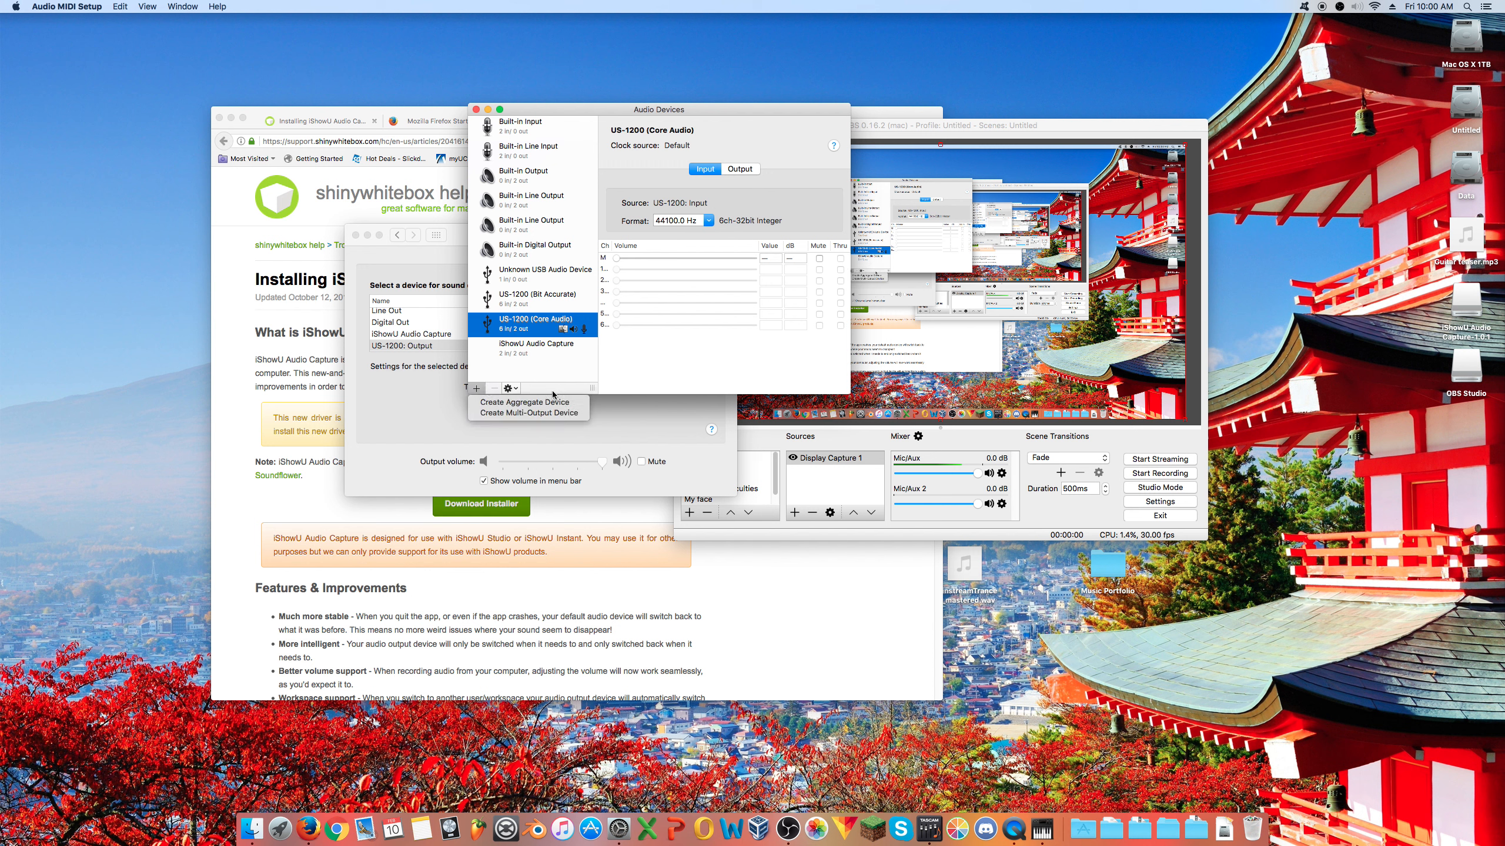
left_click(528, 413)
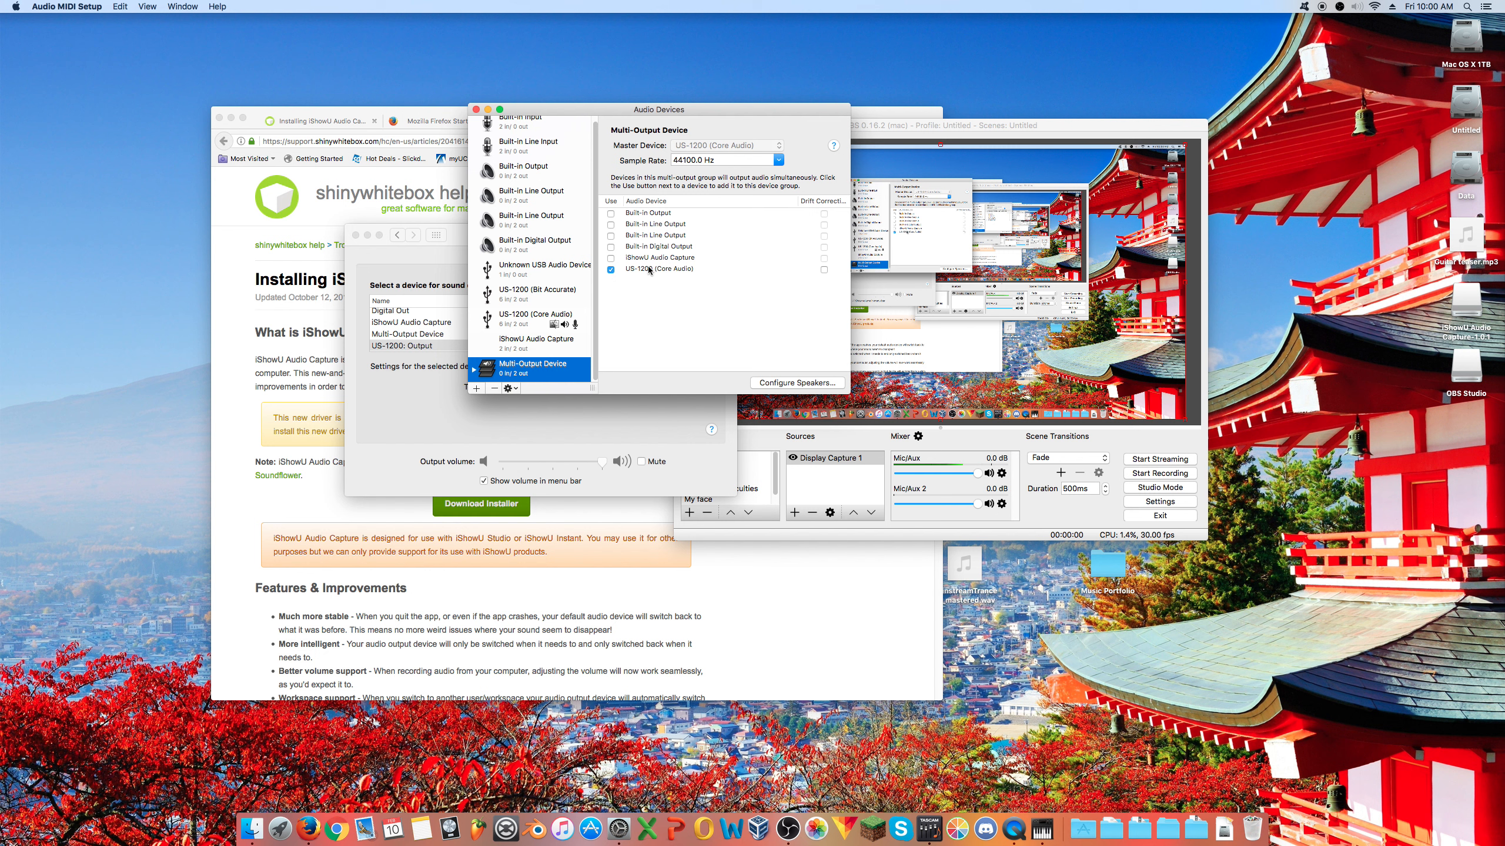
left_click(610, 260)
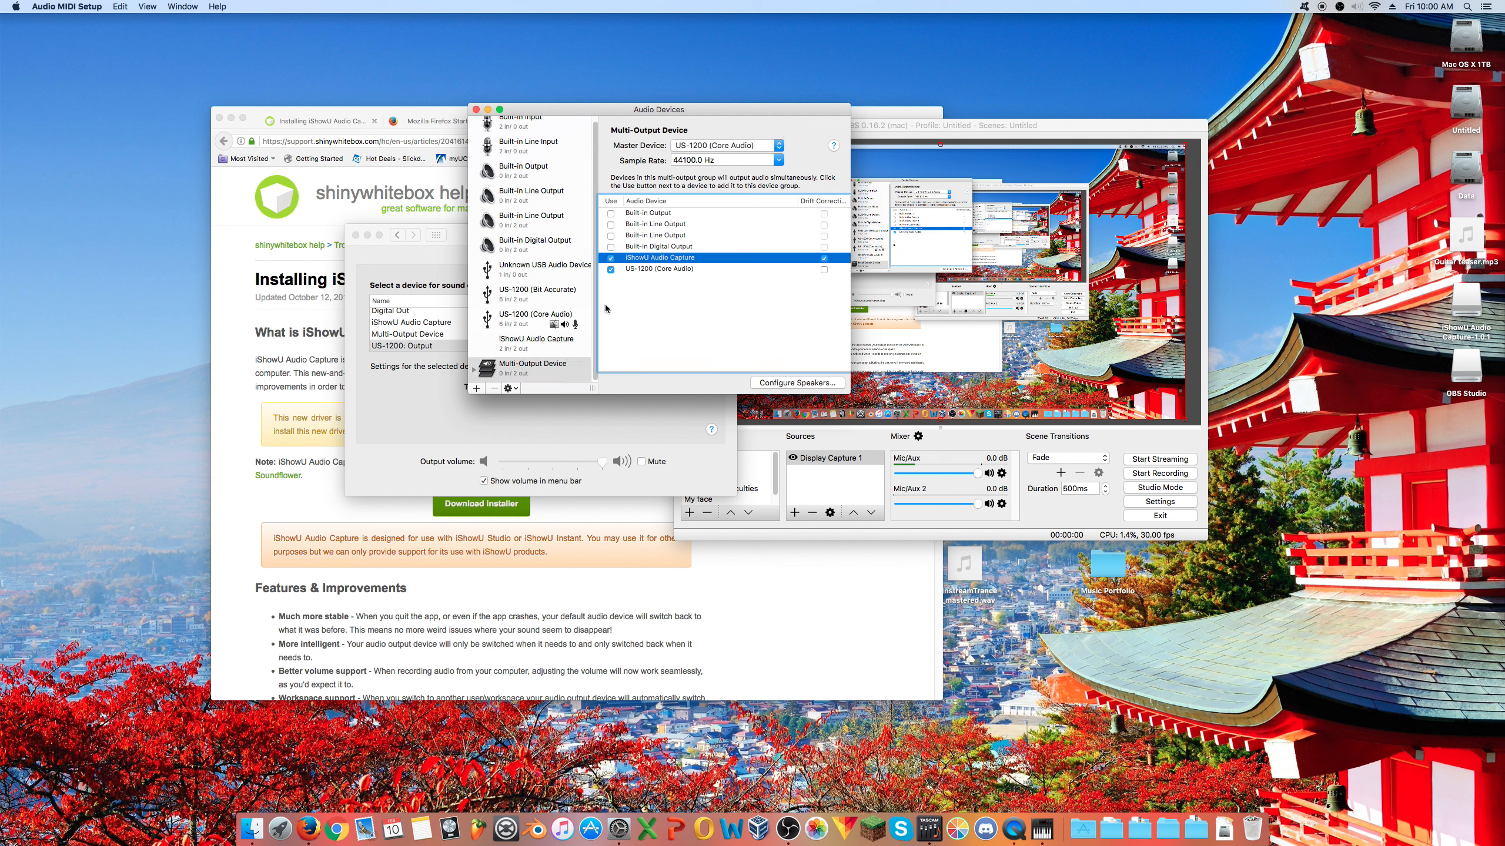
left_click(660, 269)
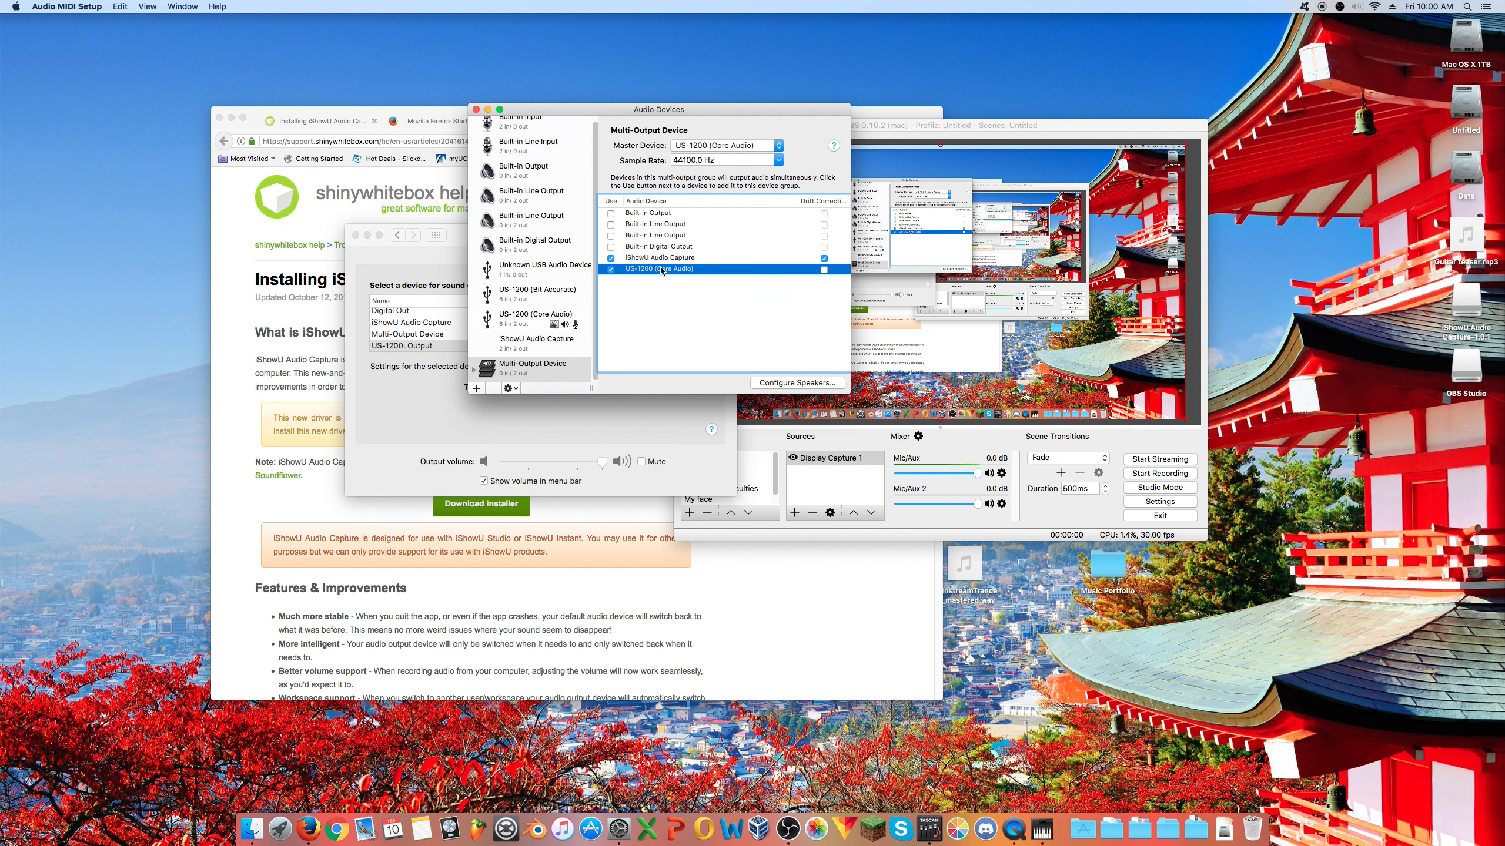
left_click(676, 259)
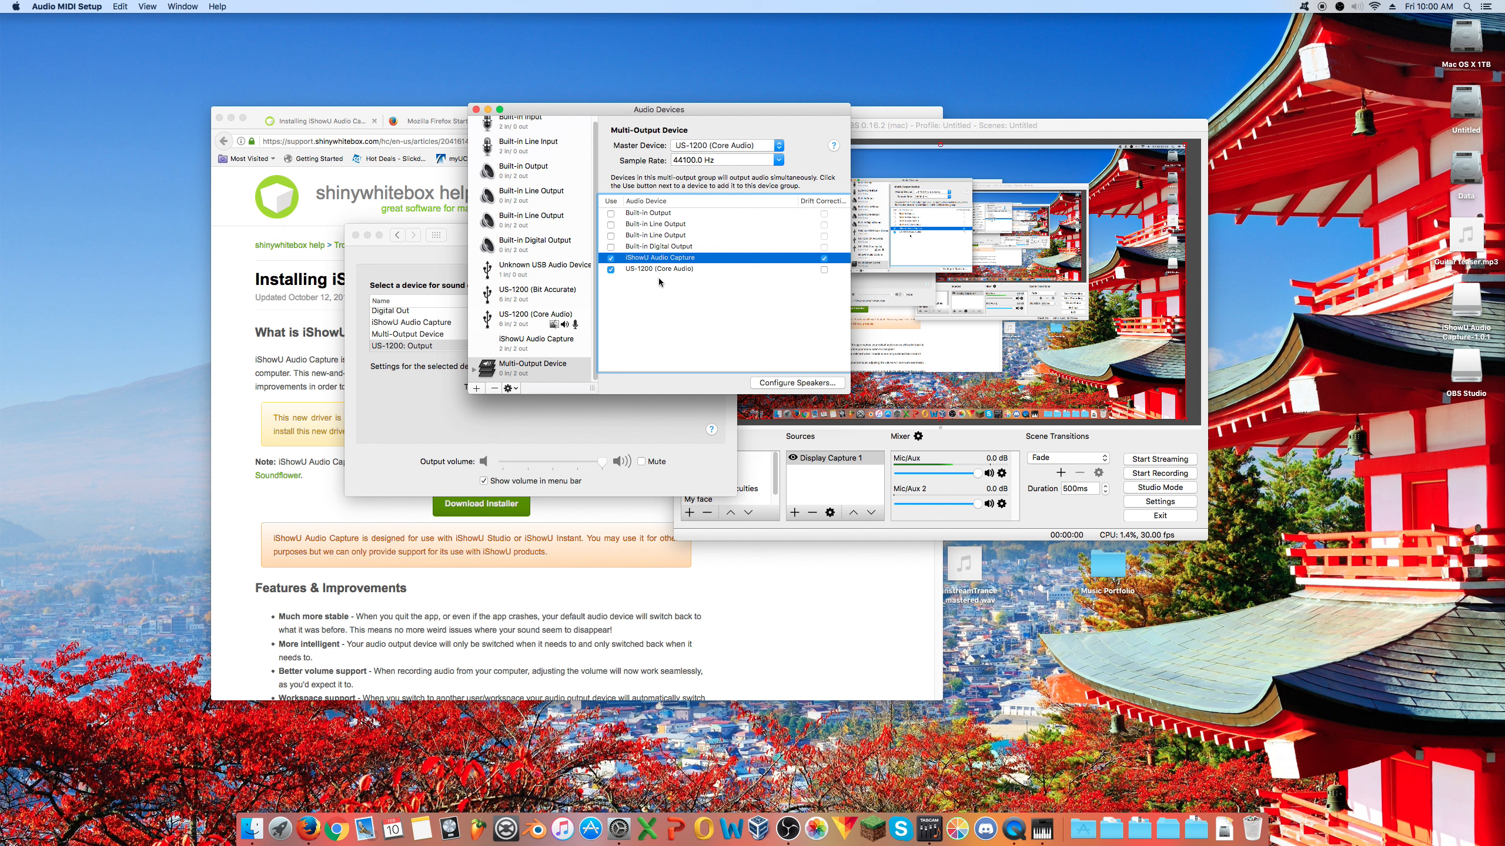
- Choose Multi-Output Device as the Mac's sound output in the Sound preferences
left_click(401, 392)
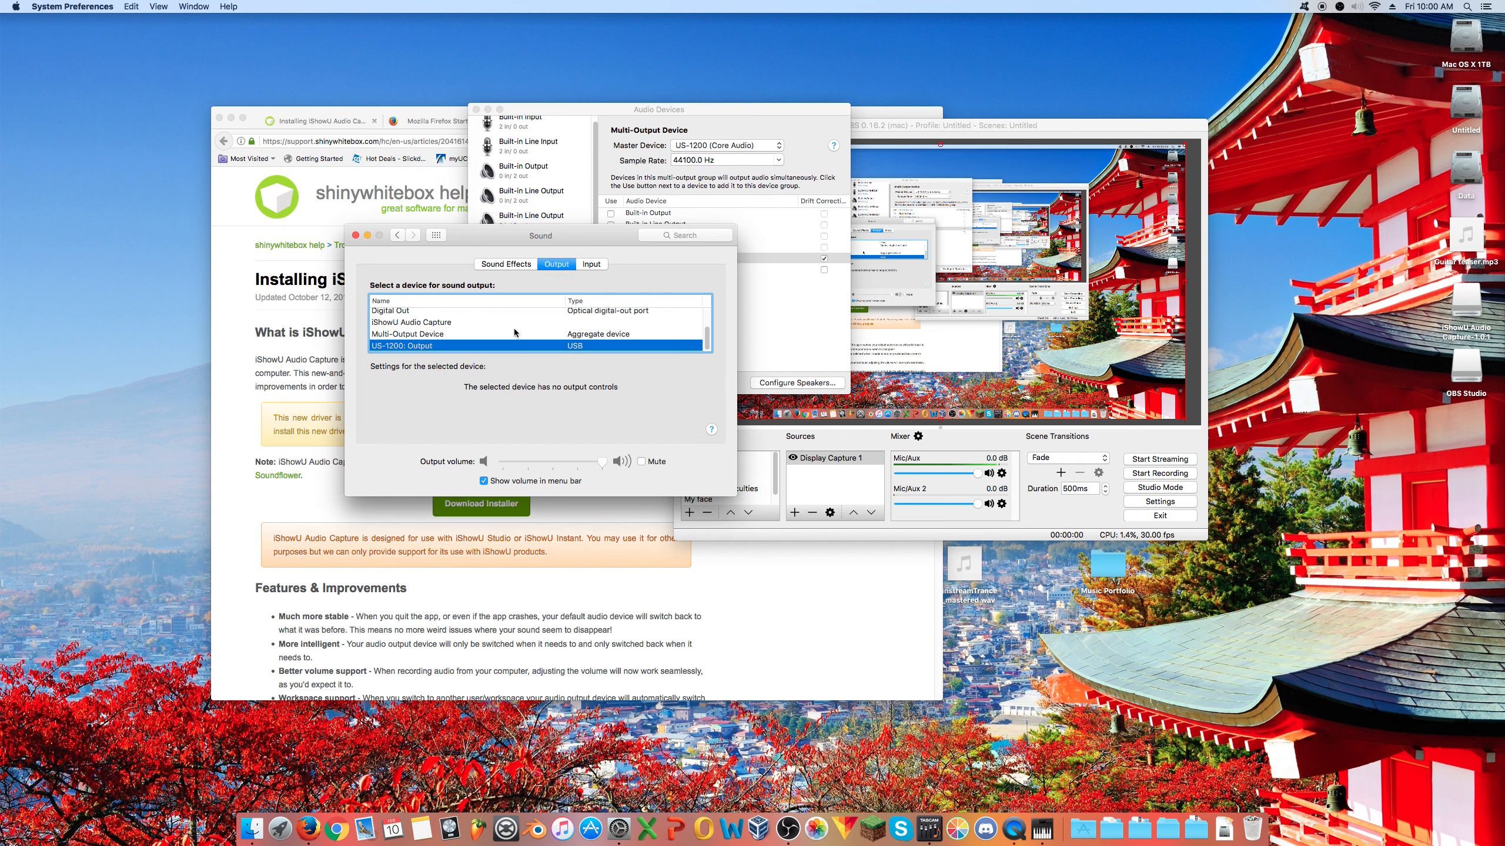
scroll(514, 327, "up", 3)
left_click(522, 262)
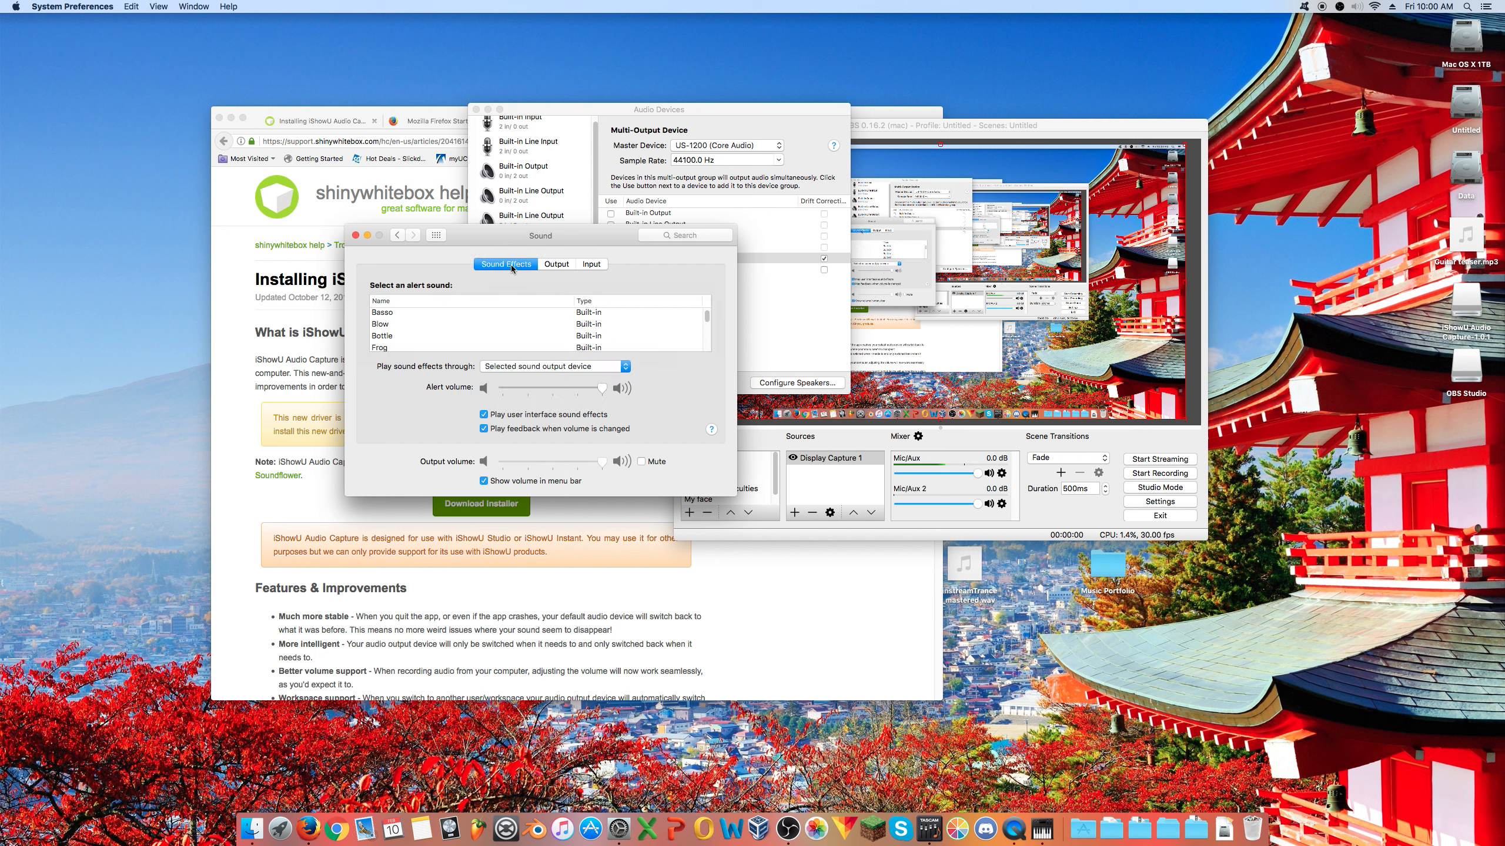
left_click(556, 263)
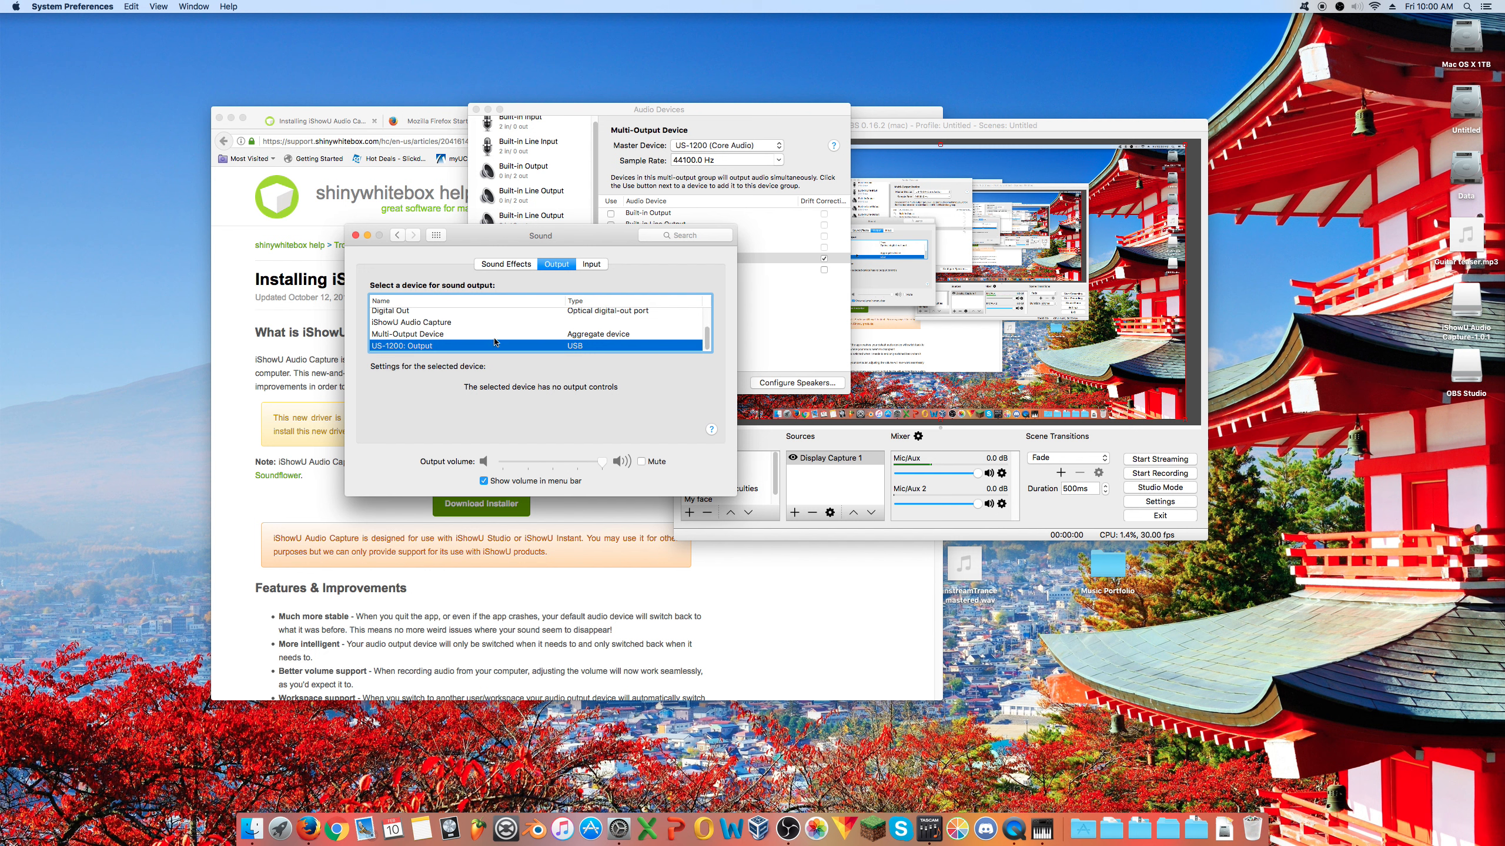
left_click(633, 334)
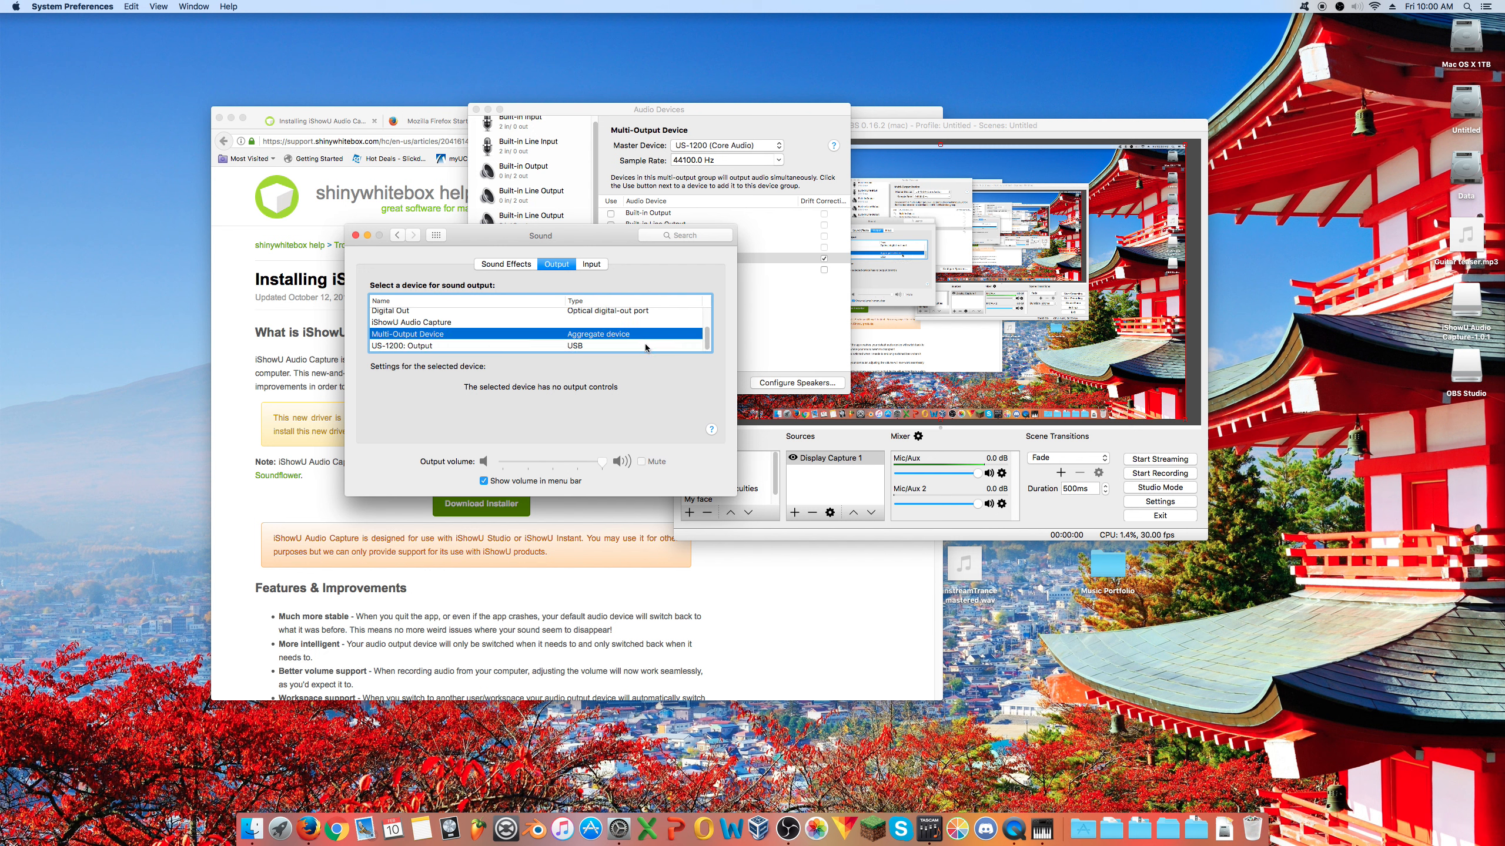
- Rename the multi-output device in Audio MIDI Setup as Streaming Output
left_click(825, 344)
right_click(531, 373)
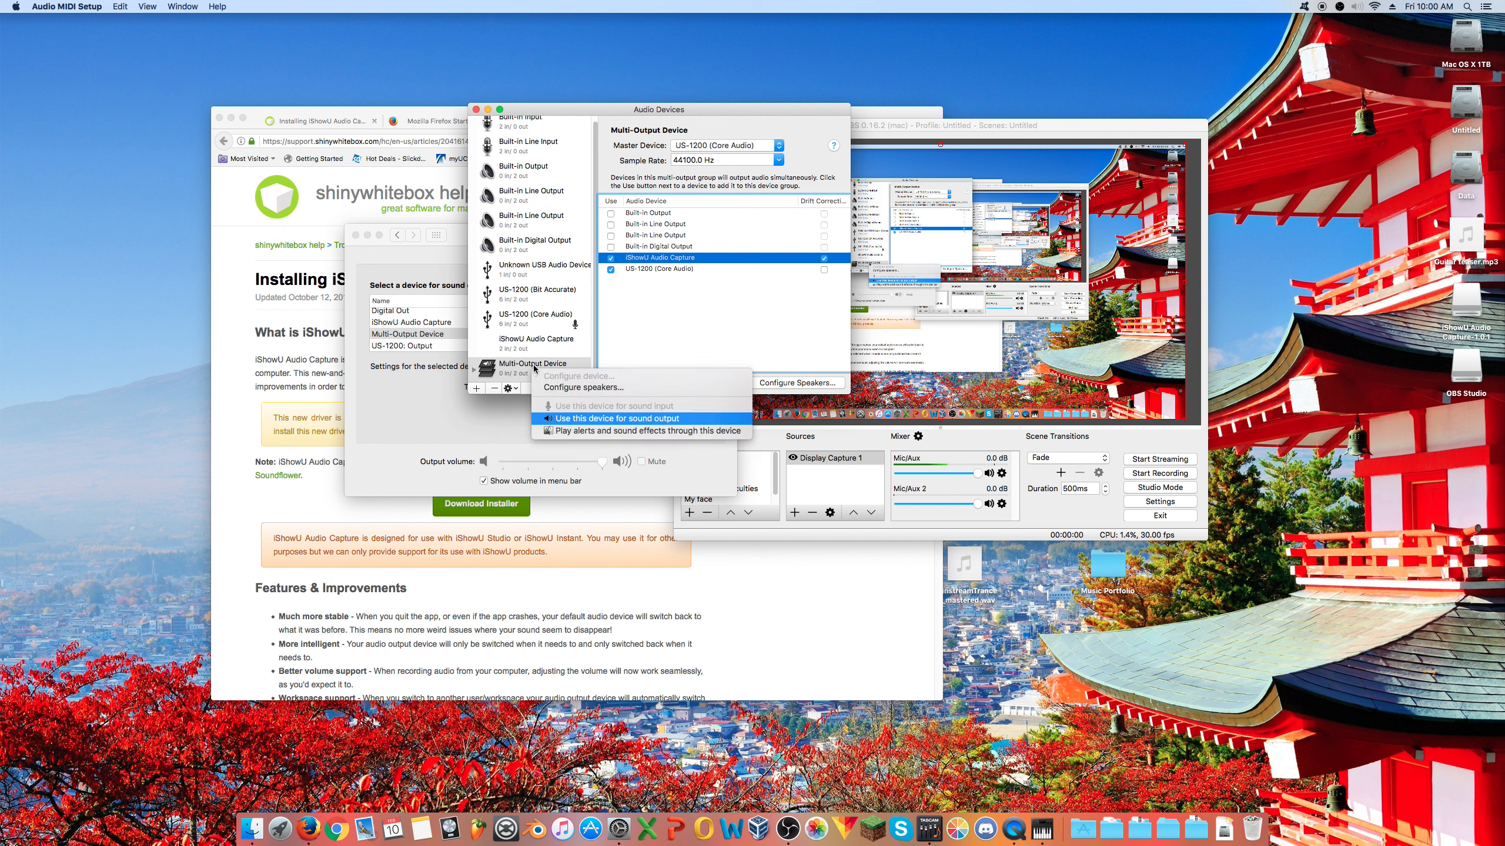
left_click(518, 363)
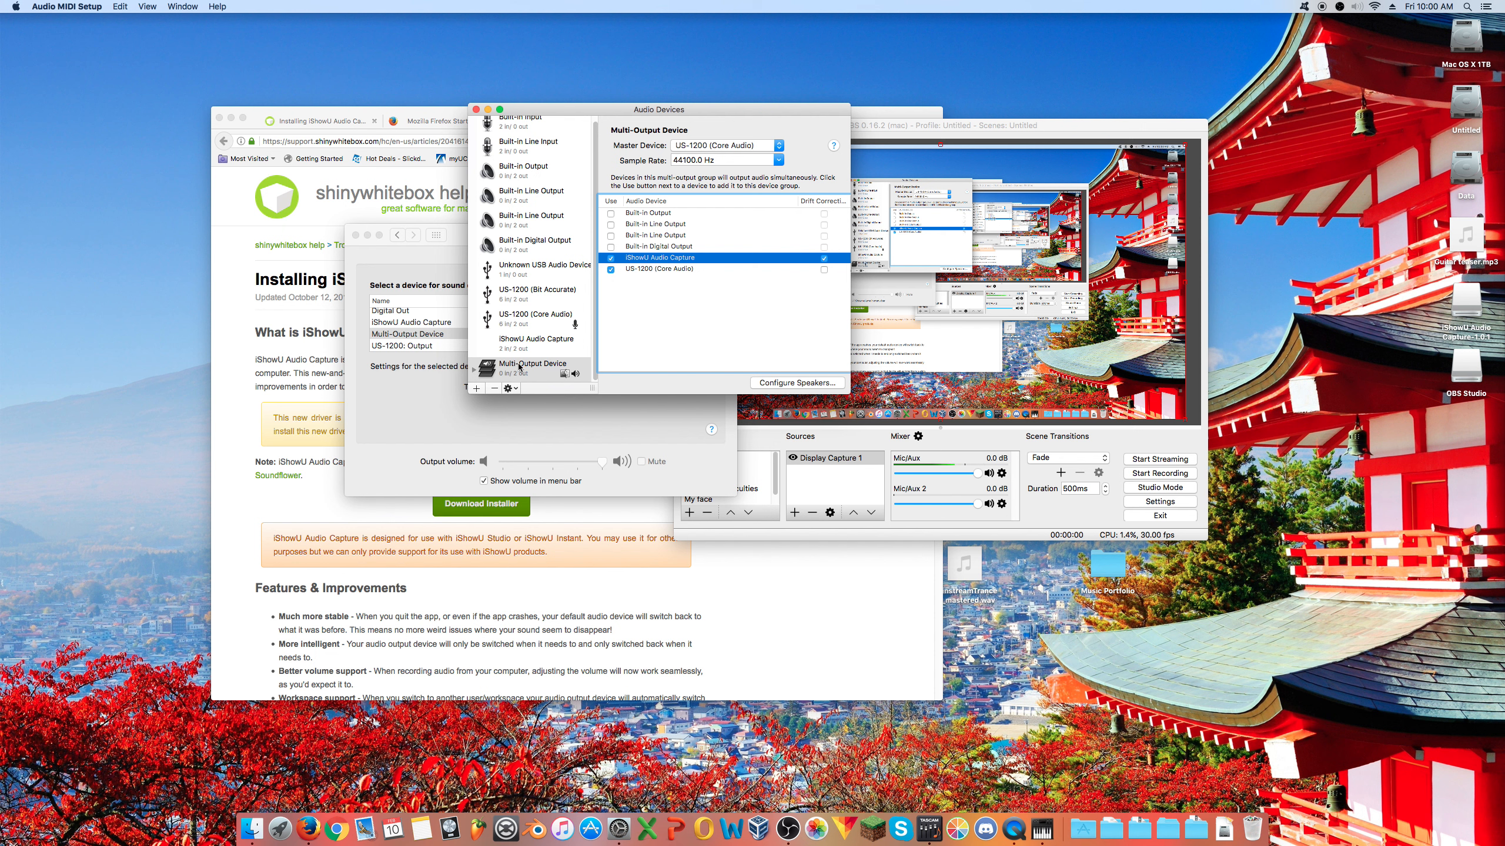
left_click(519, 364)
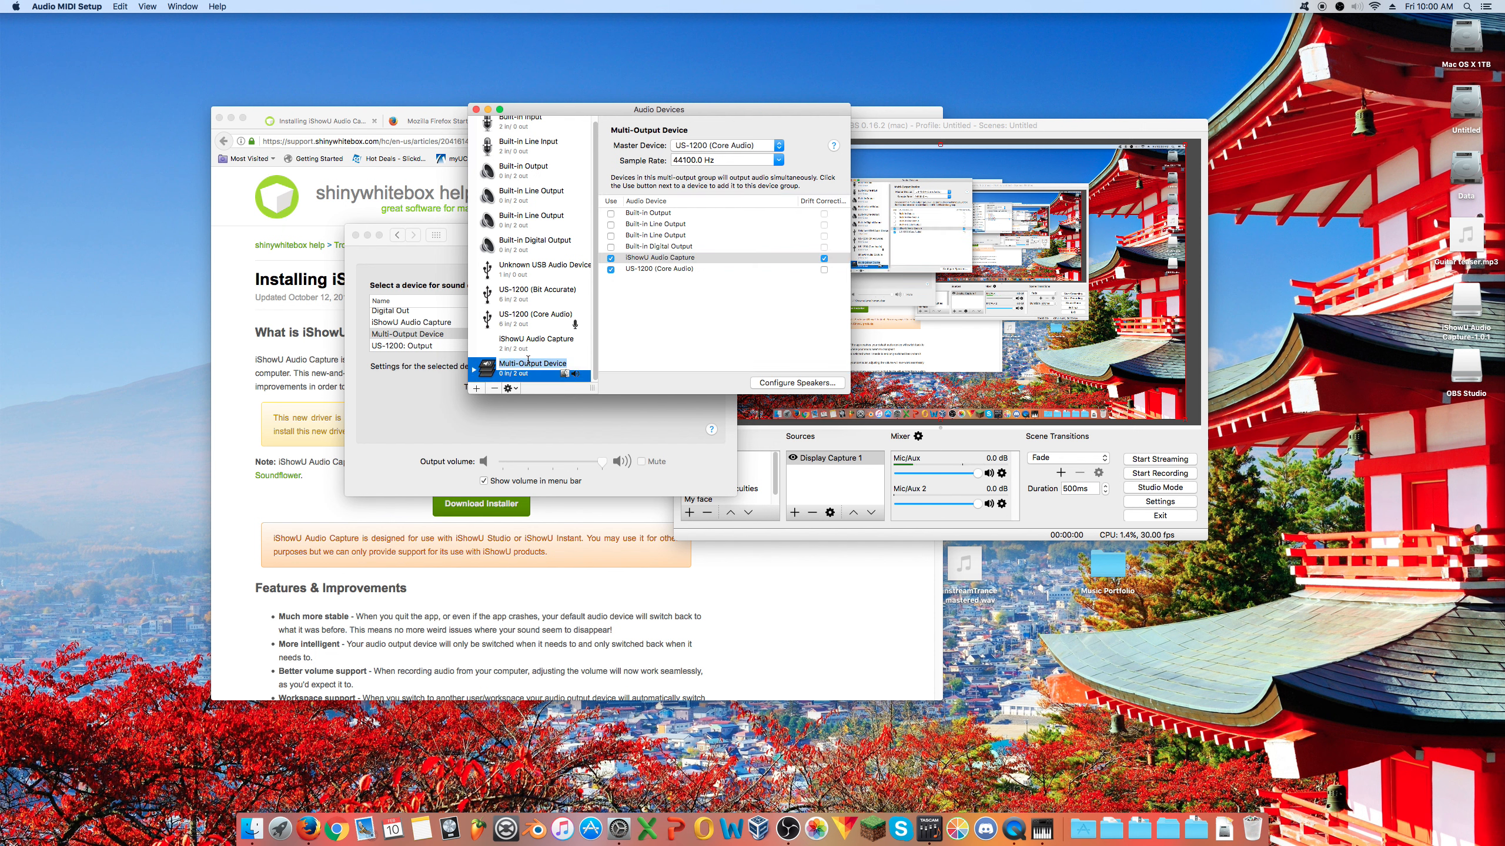
type("Streaming output")
key("Return")
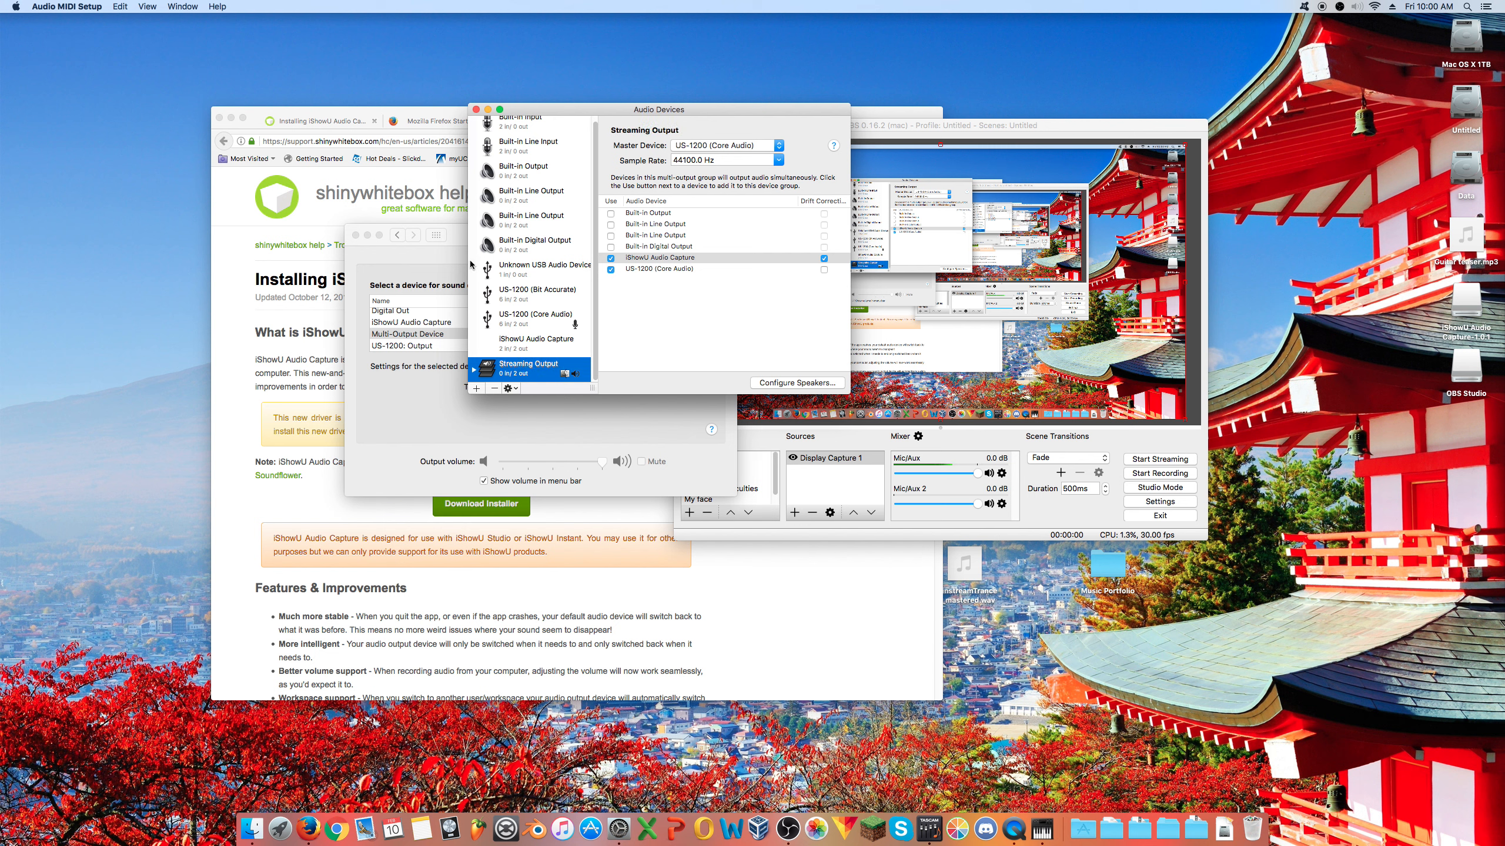
- Reopen the Mac's Sound preferences, select Streaming Output as the output device, and go to Guitar teaser.mp3 to test the sound
left_click(436, 236)
left_click(666, 340)
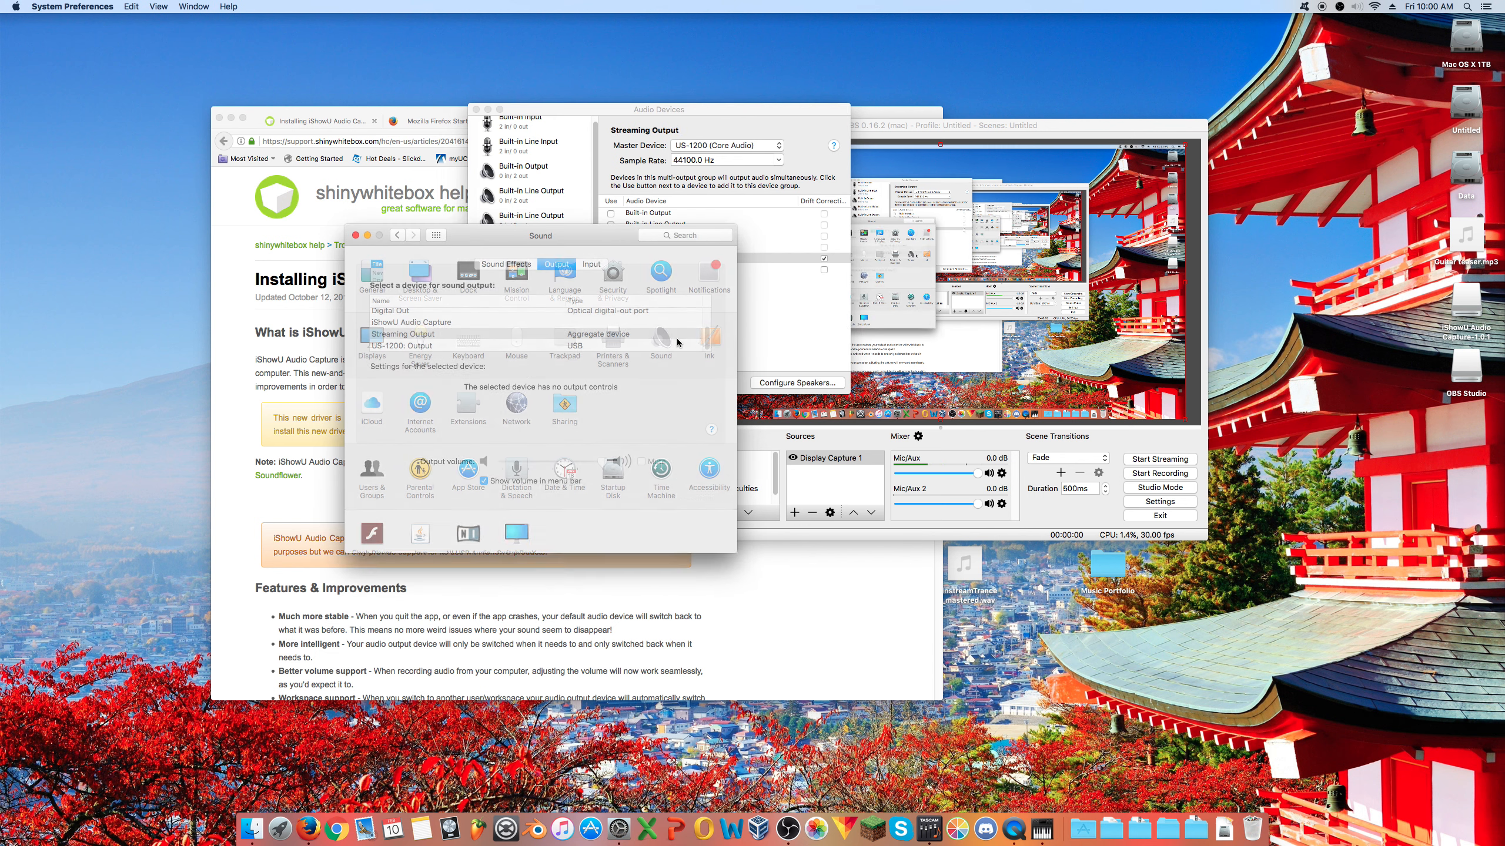
left_click(611, 337)
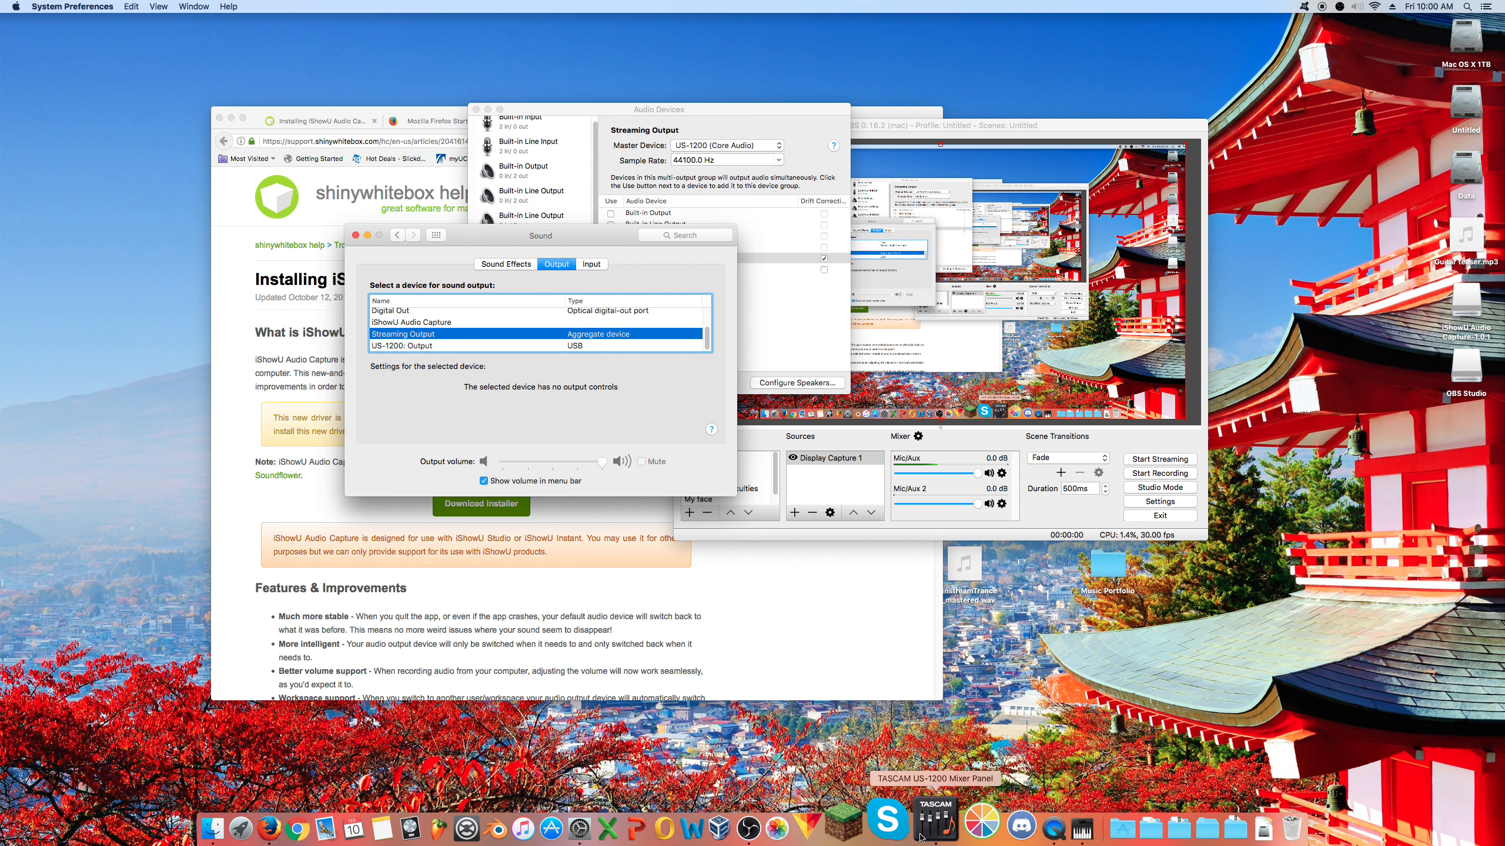
left_click(941, 824)
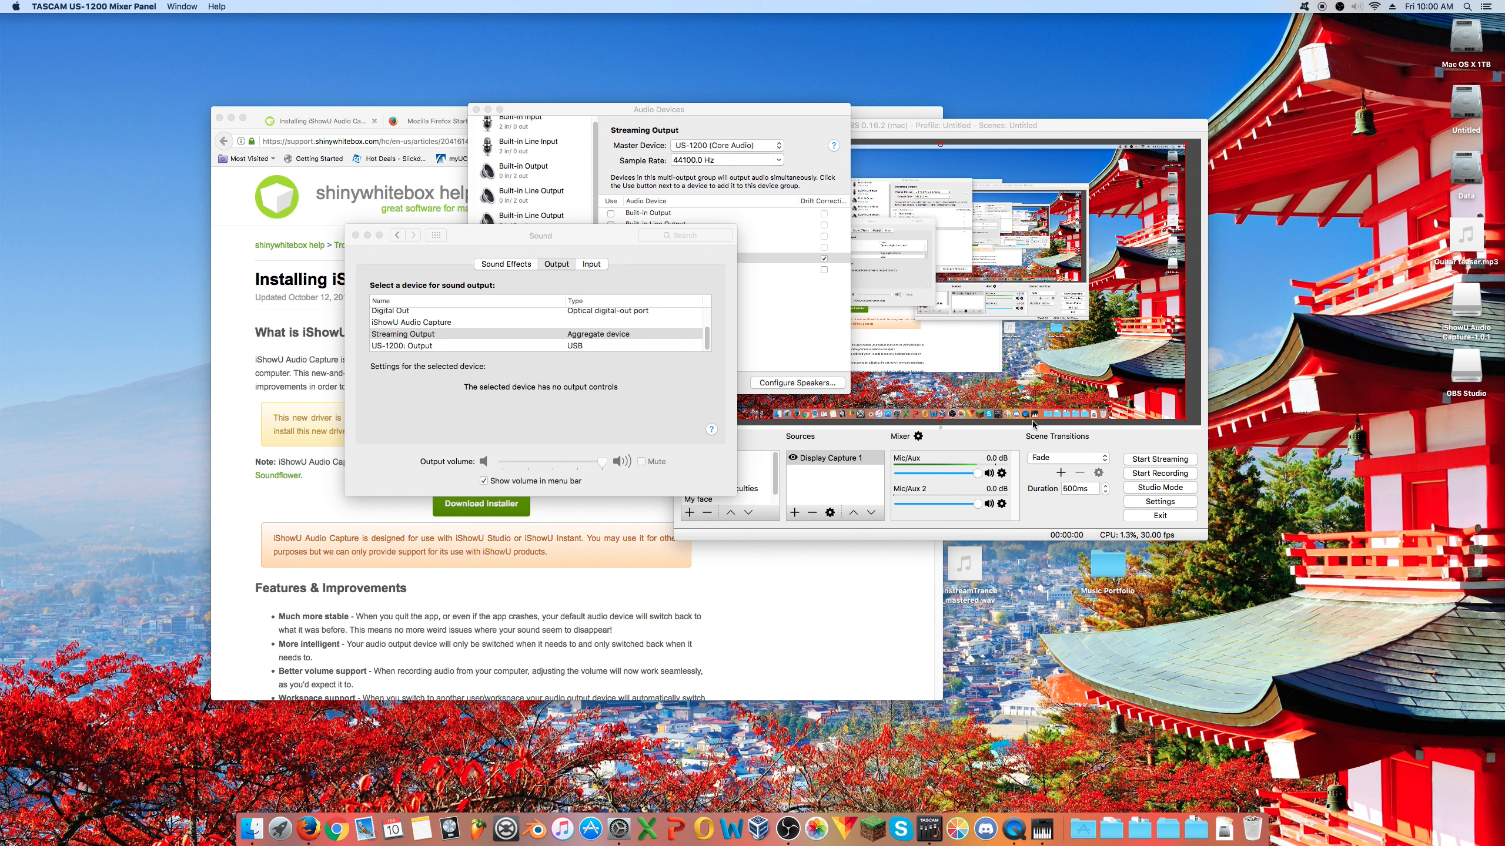
left_click(1461, 243)
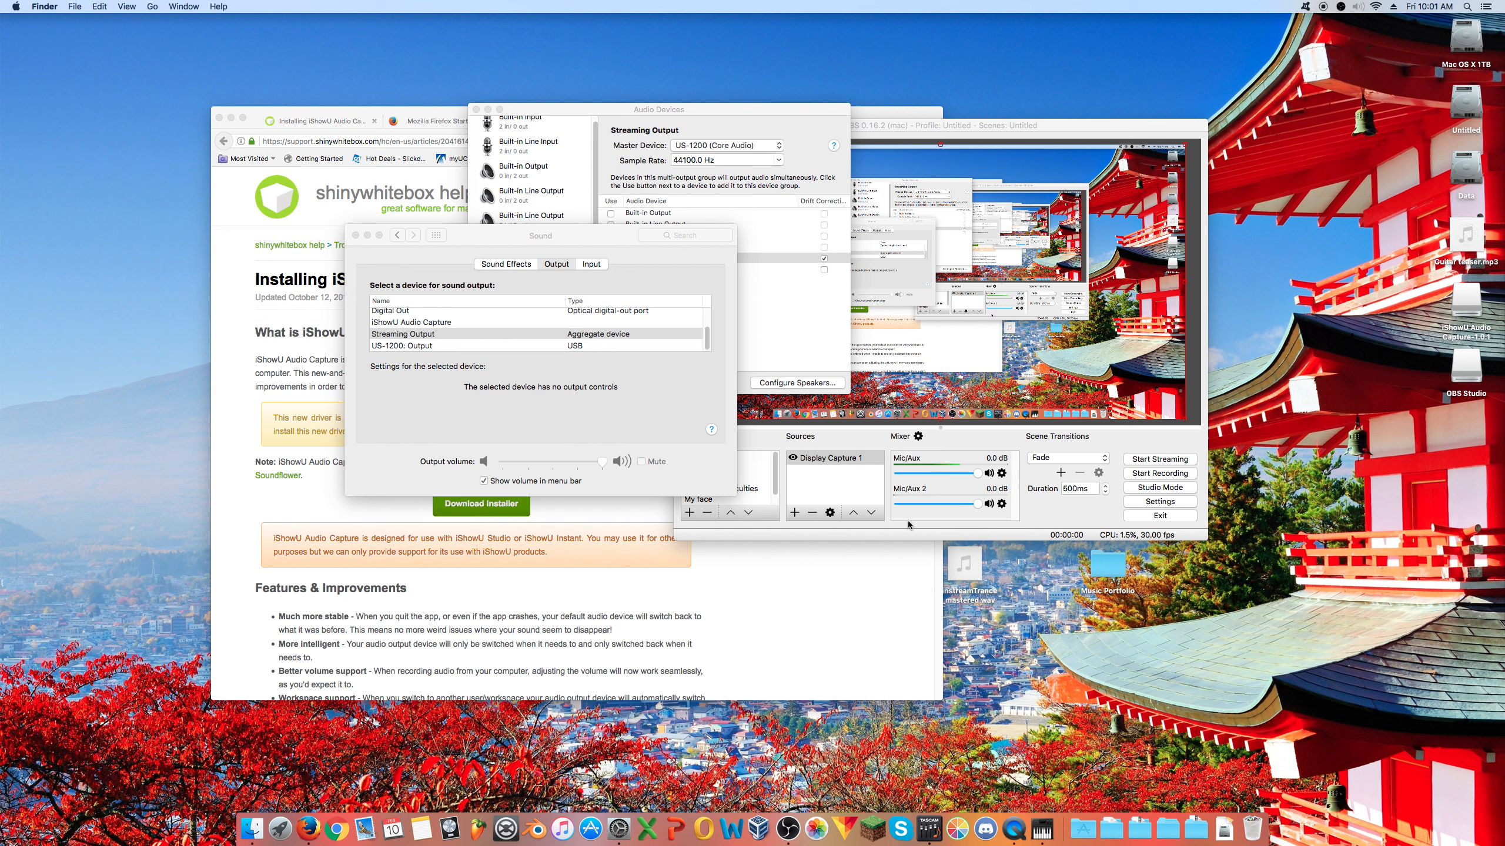
- Move the Sound preferences window aside, and close it and the Audio Devices window
left_click_drag(444, 233, 619, 237)
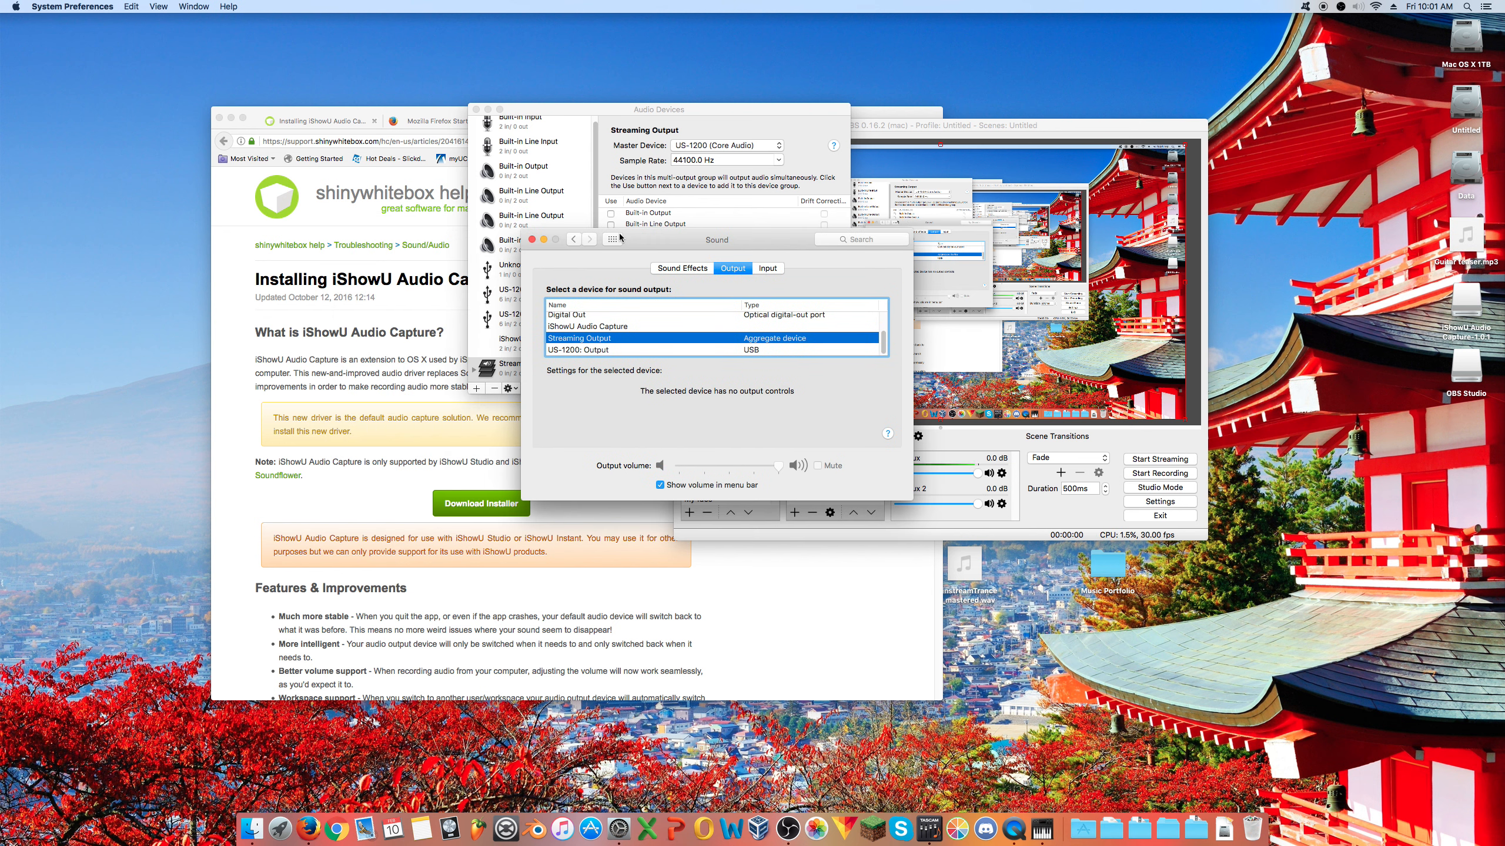
key("super+Tab")
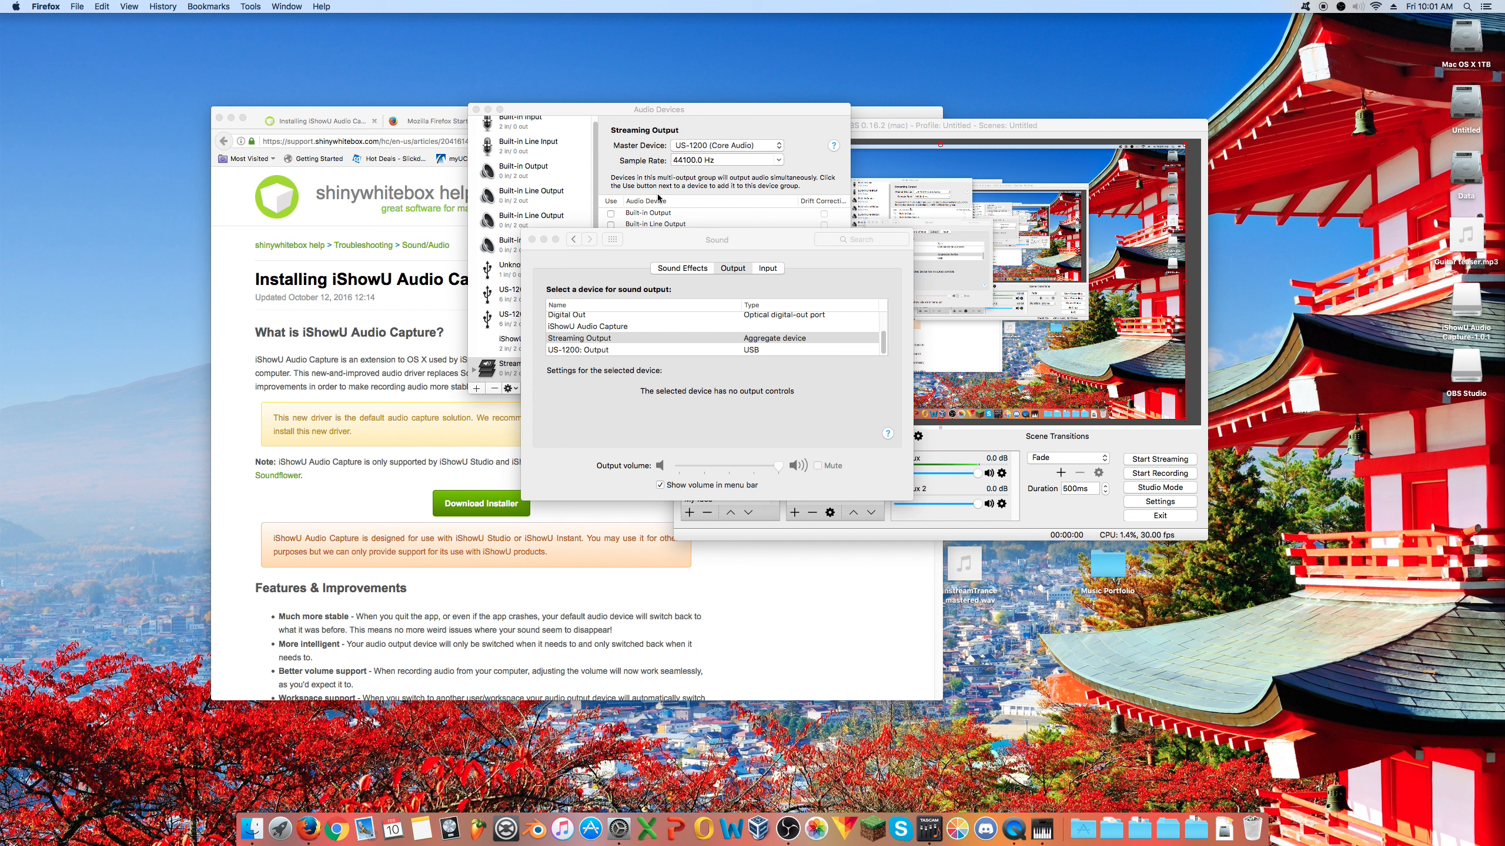
left_click_drag(761, 243, 624, 219)
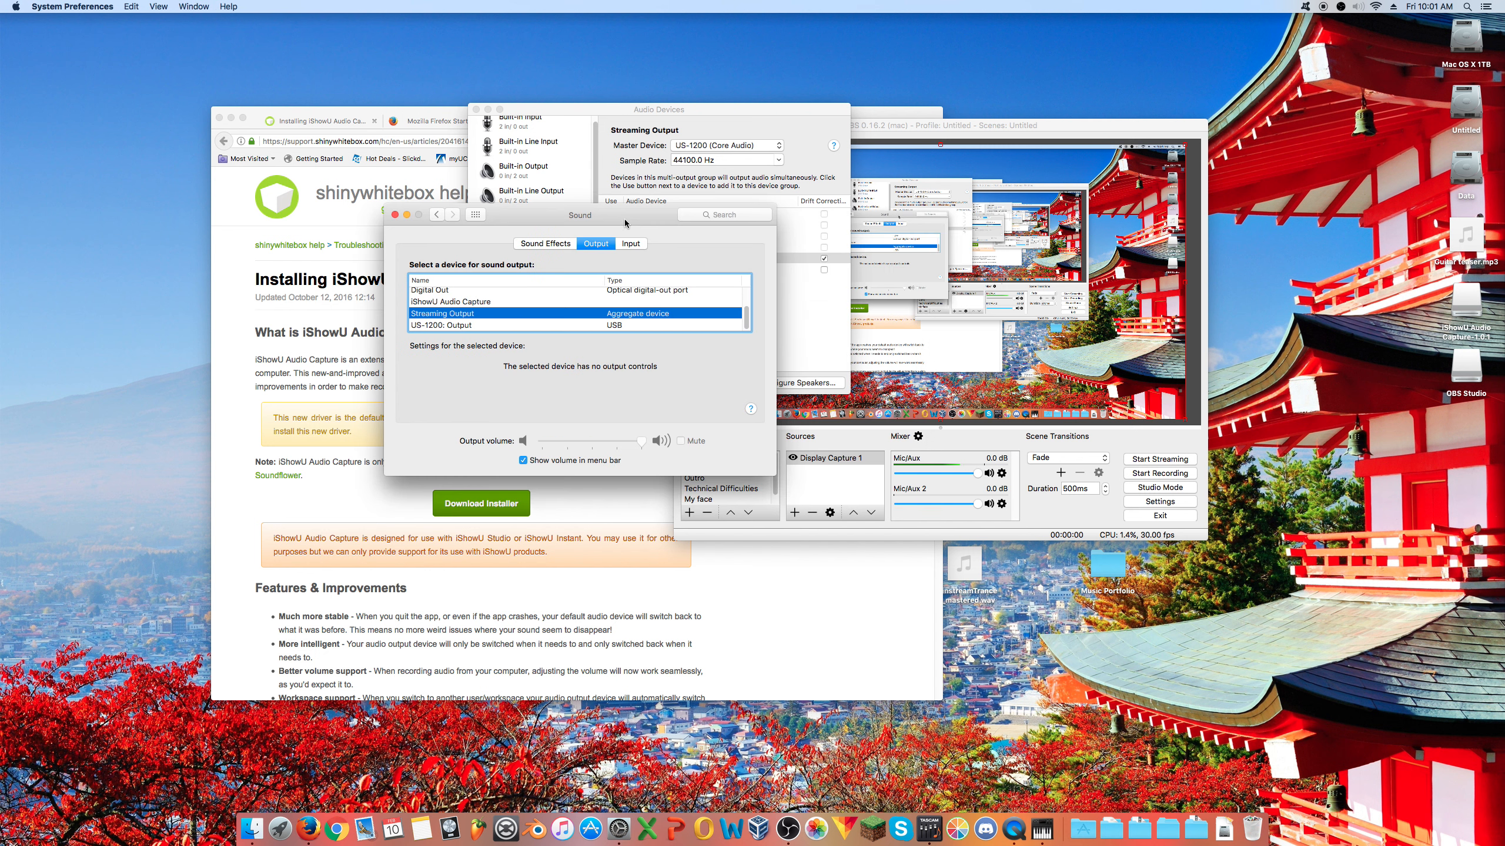
left_click(393, 215)
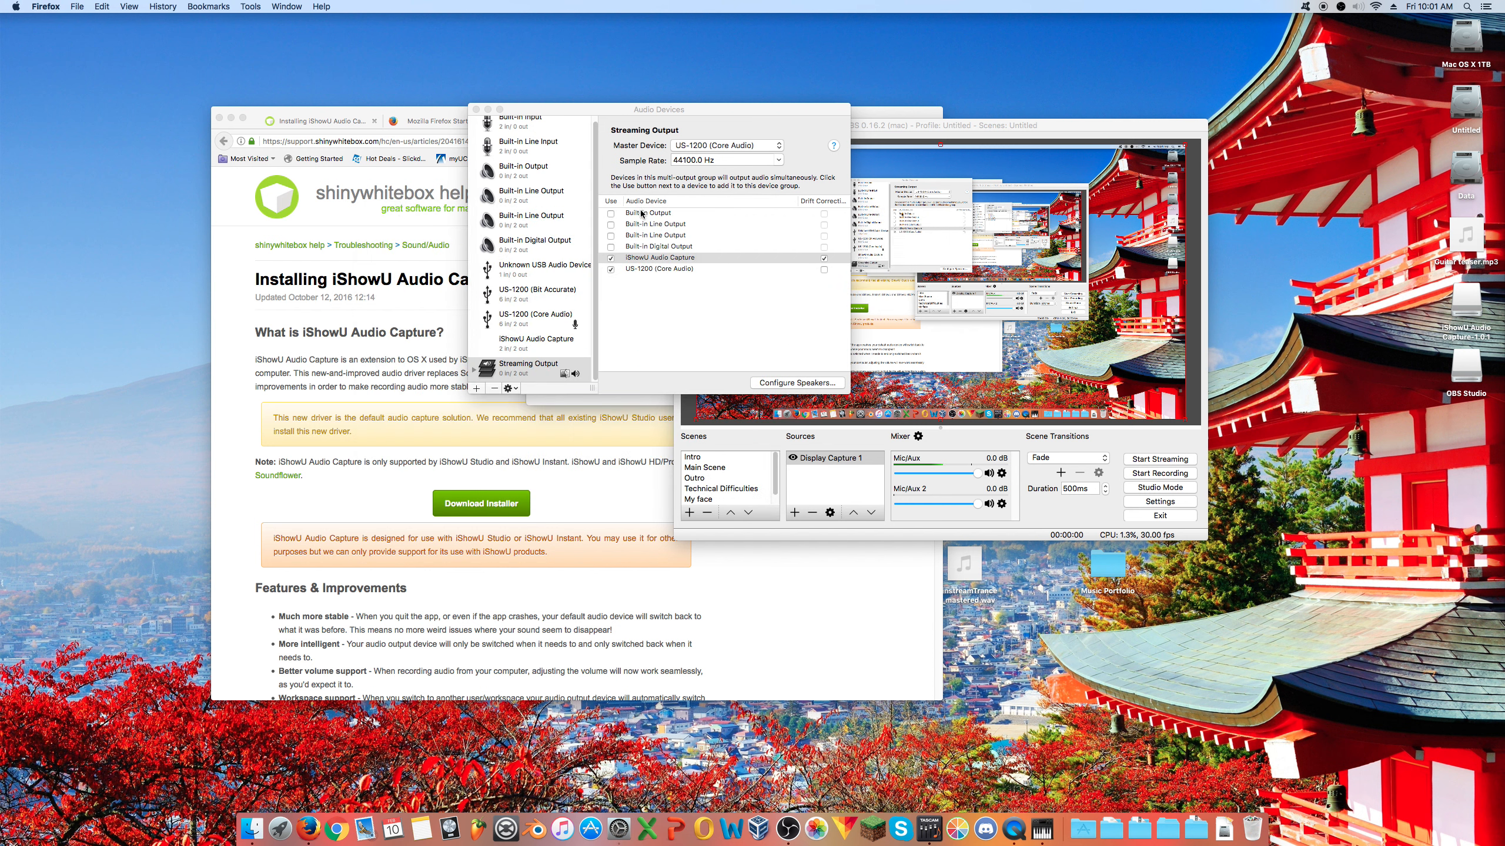
left_click(475, 109)
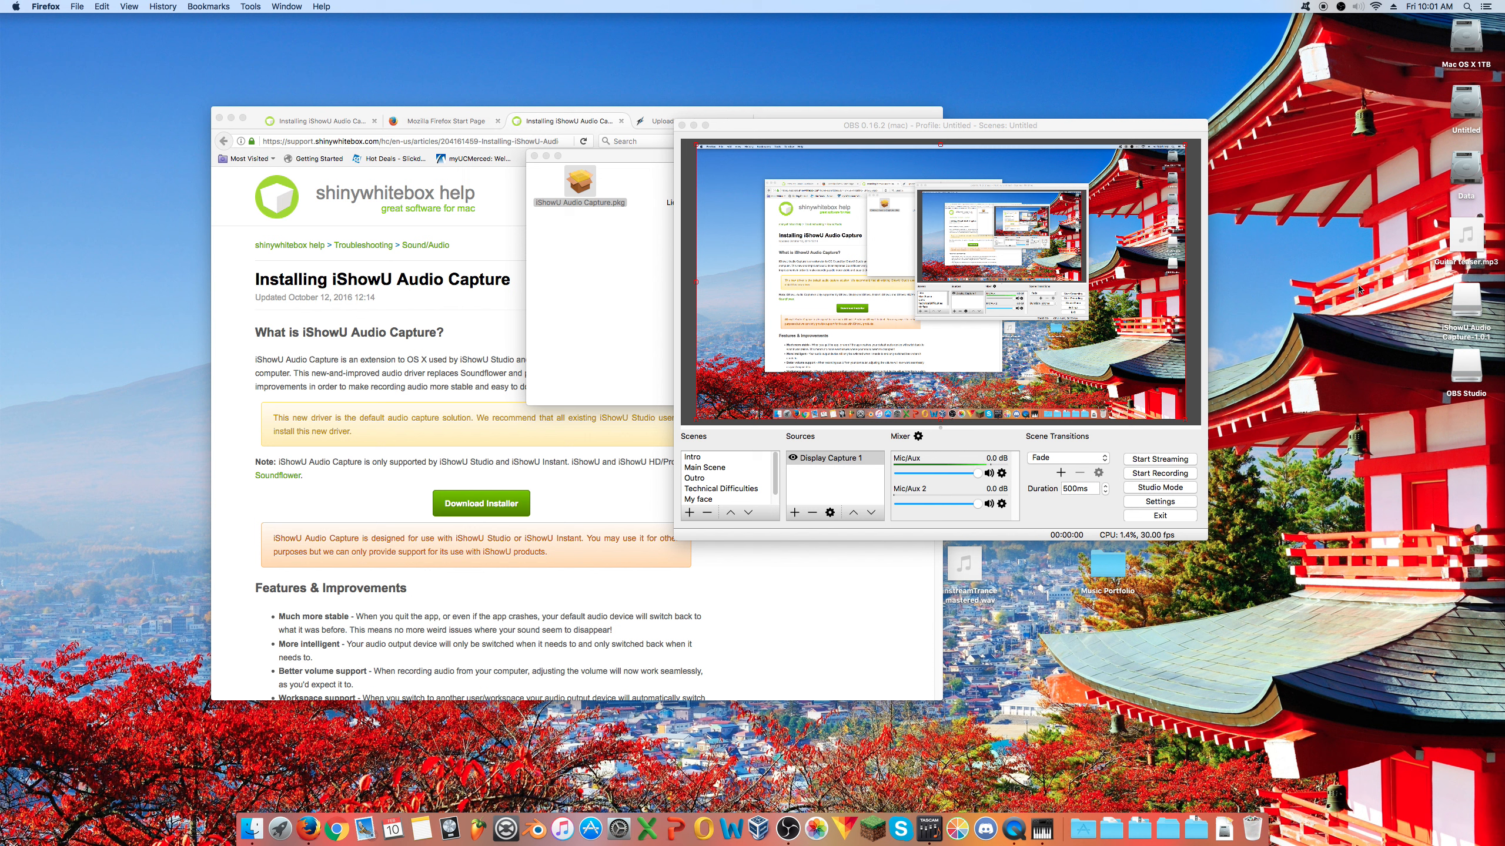
- Return to OBS and review the mixer's advanced audio properties for Mic/Aux and Mic/Aux 2
left_click(917, 491)
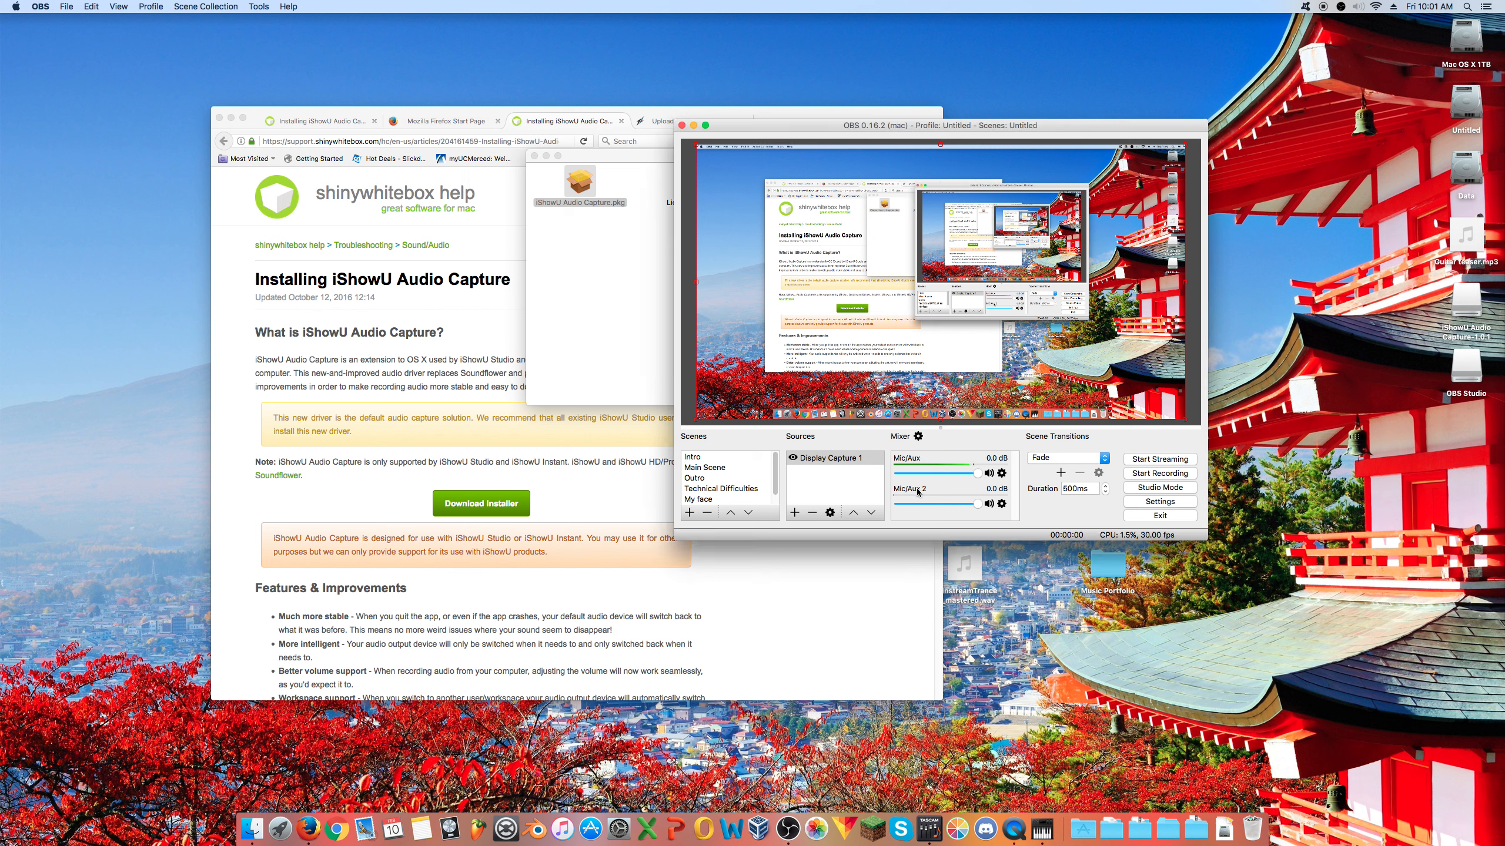
left_click(918, 435)
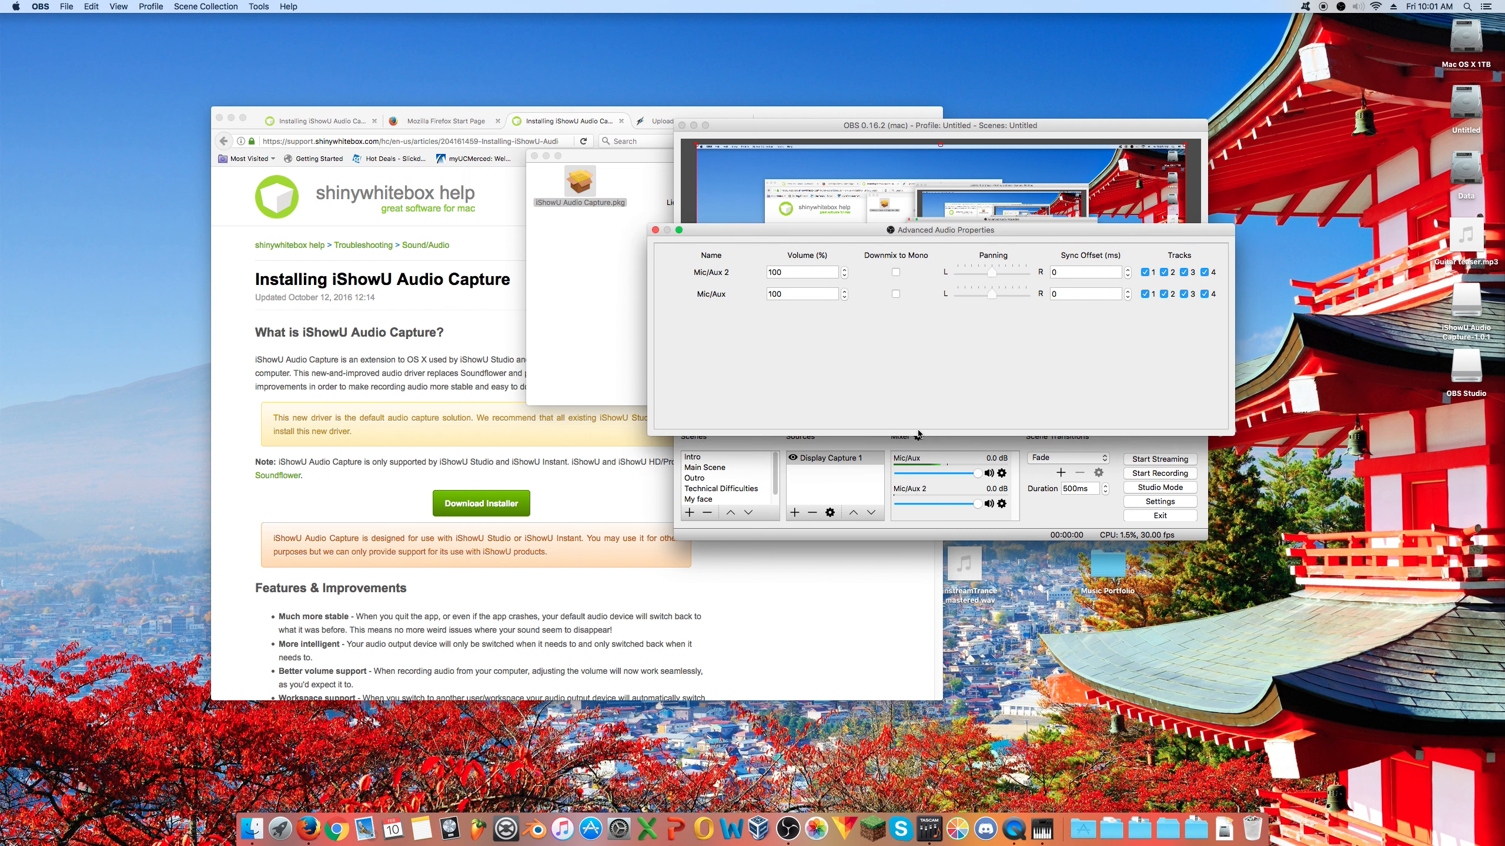
left_click(655, 230)
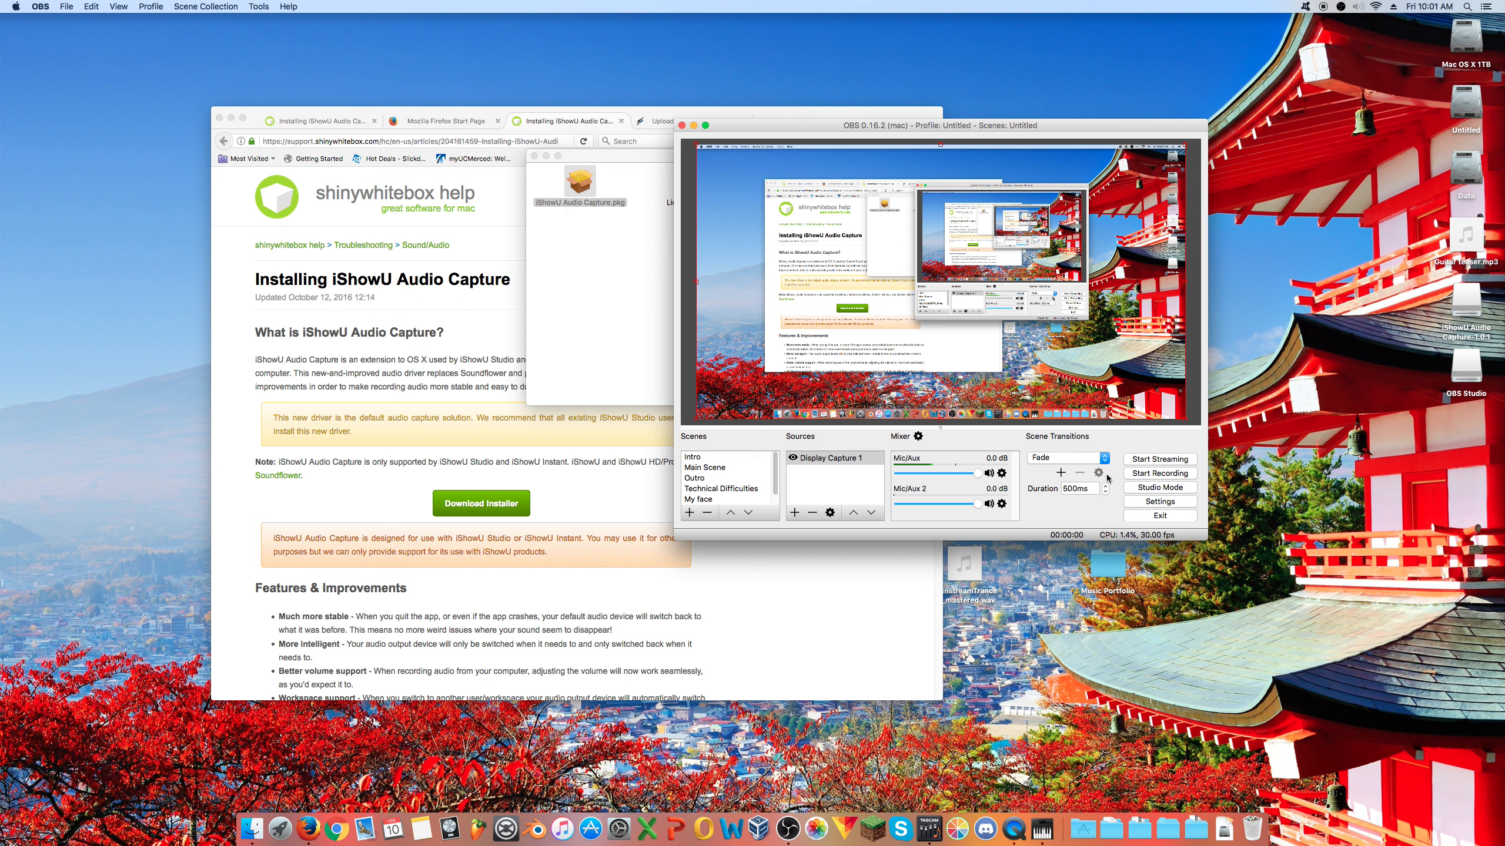
- Open the audio settings and check that iShowU Audio Capture is chosen for Mic/Auxiliary Audio Device 2
left_click(1159, 502)
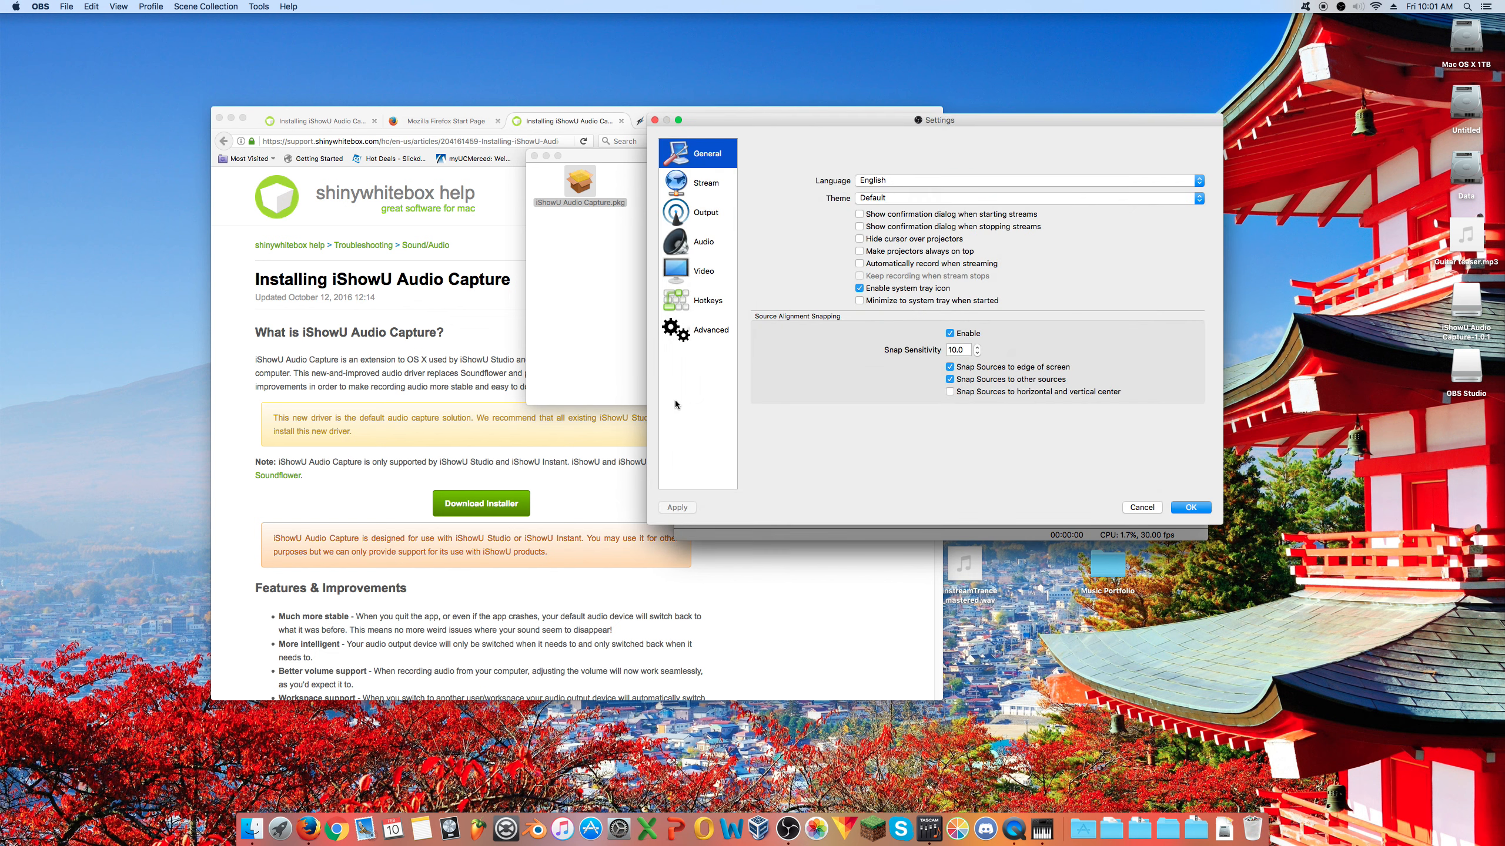
left_click(719, 238)
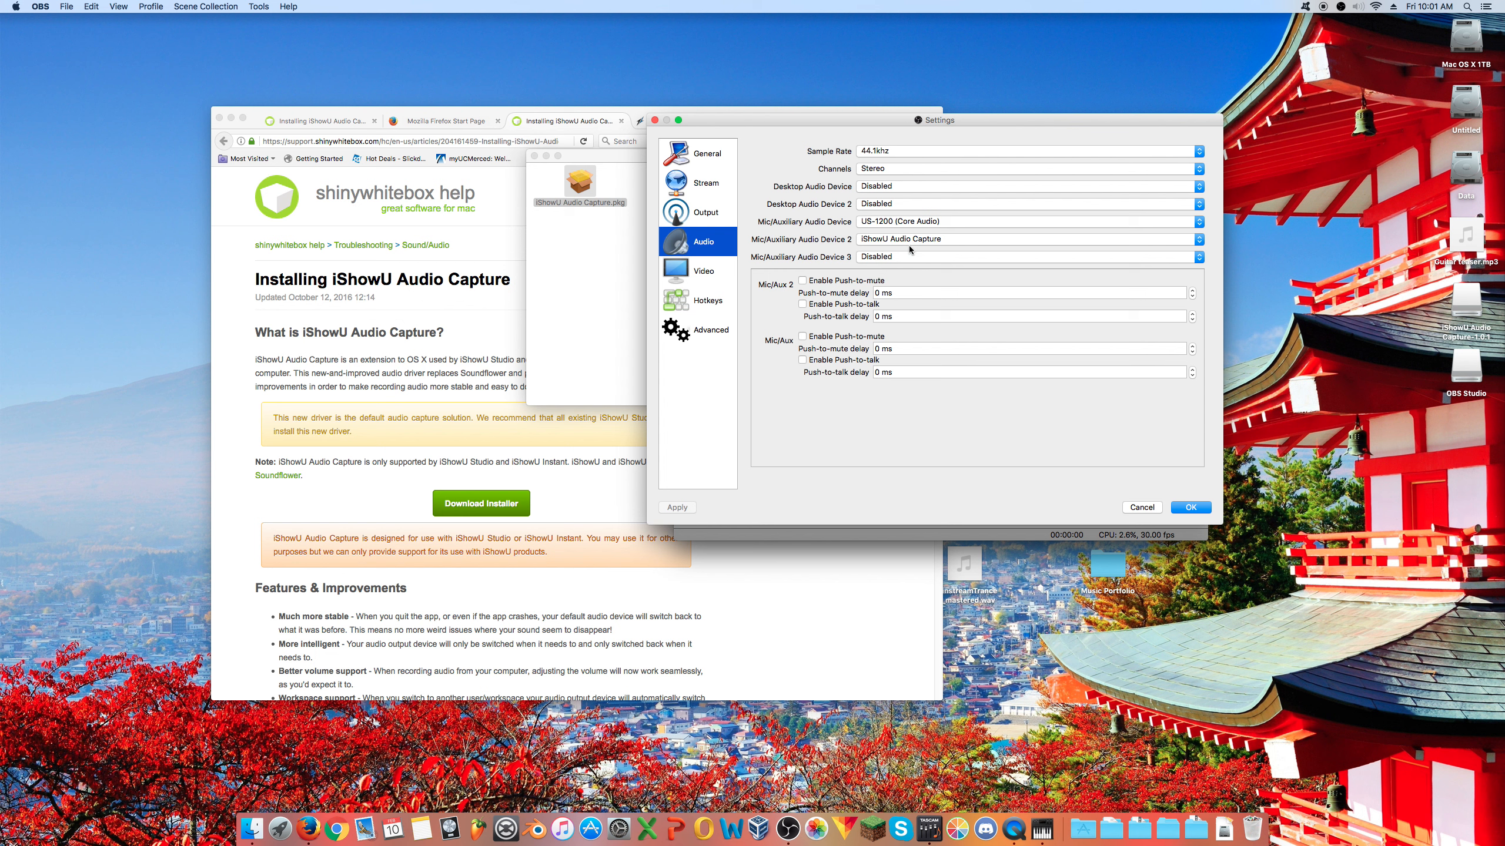
left_click(878, 238)
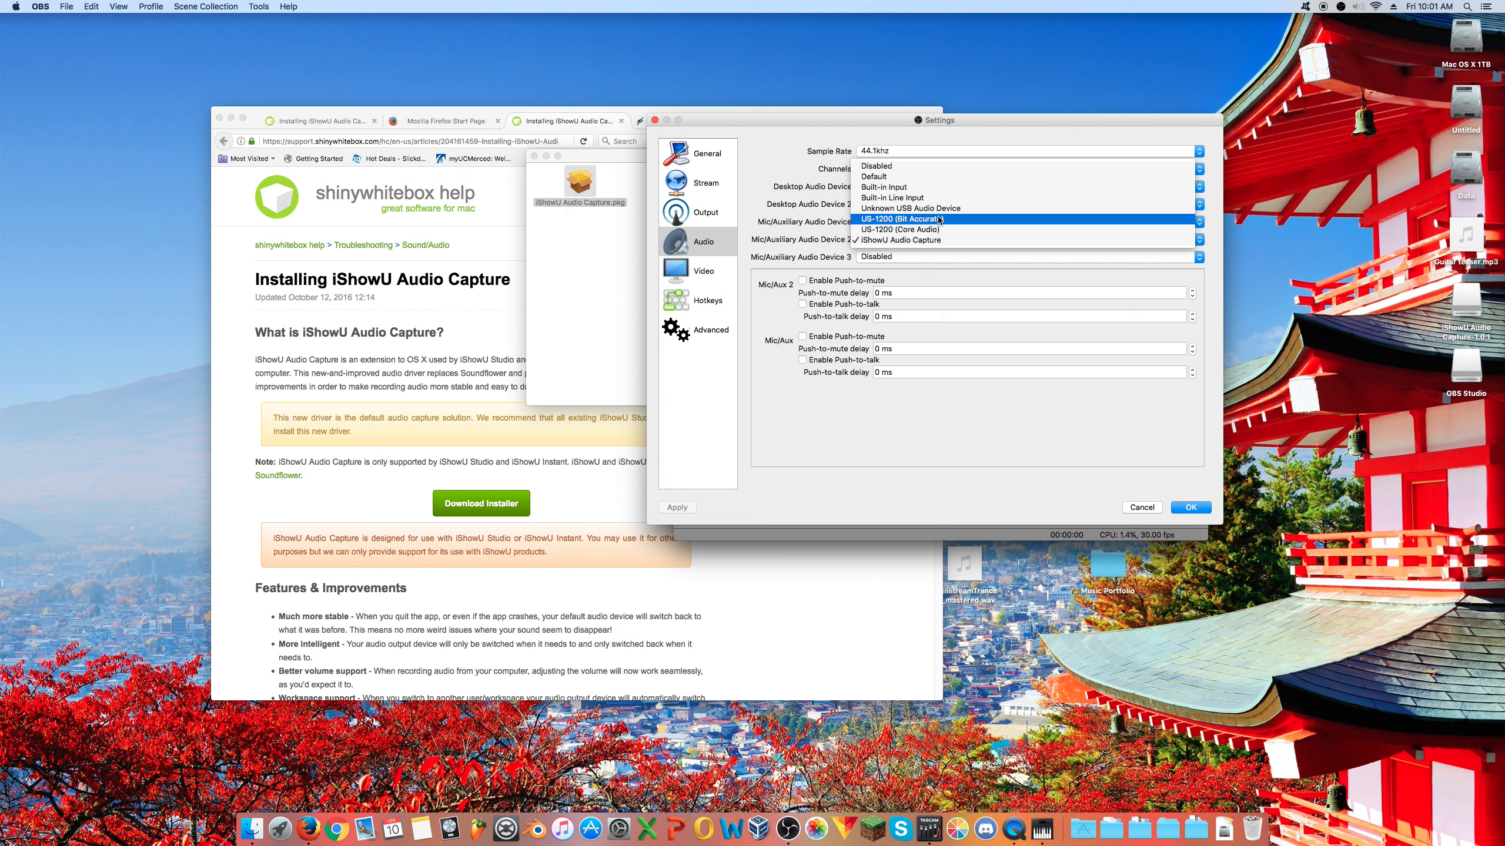
left_click(779, 237)
left_click(919, 242)
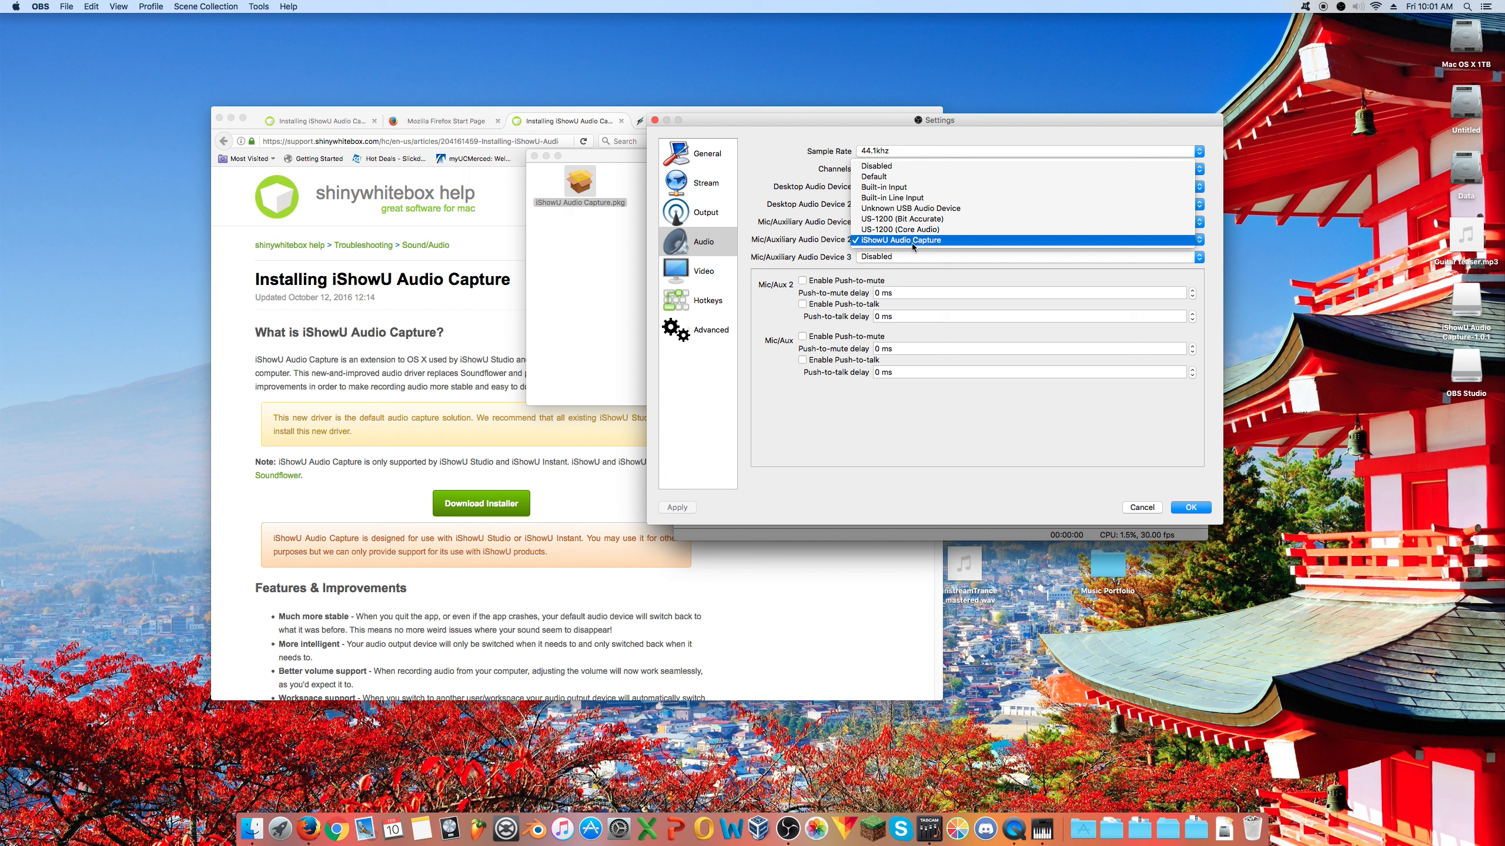
left_click(851, 258)
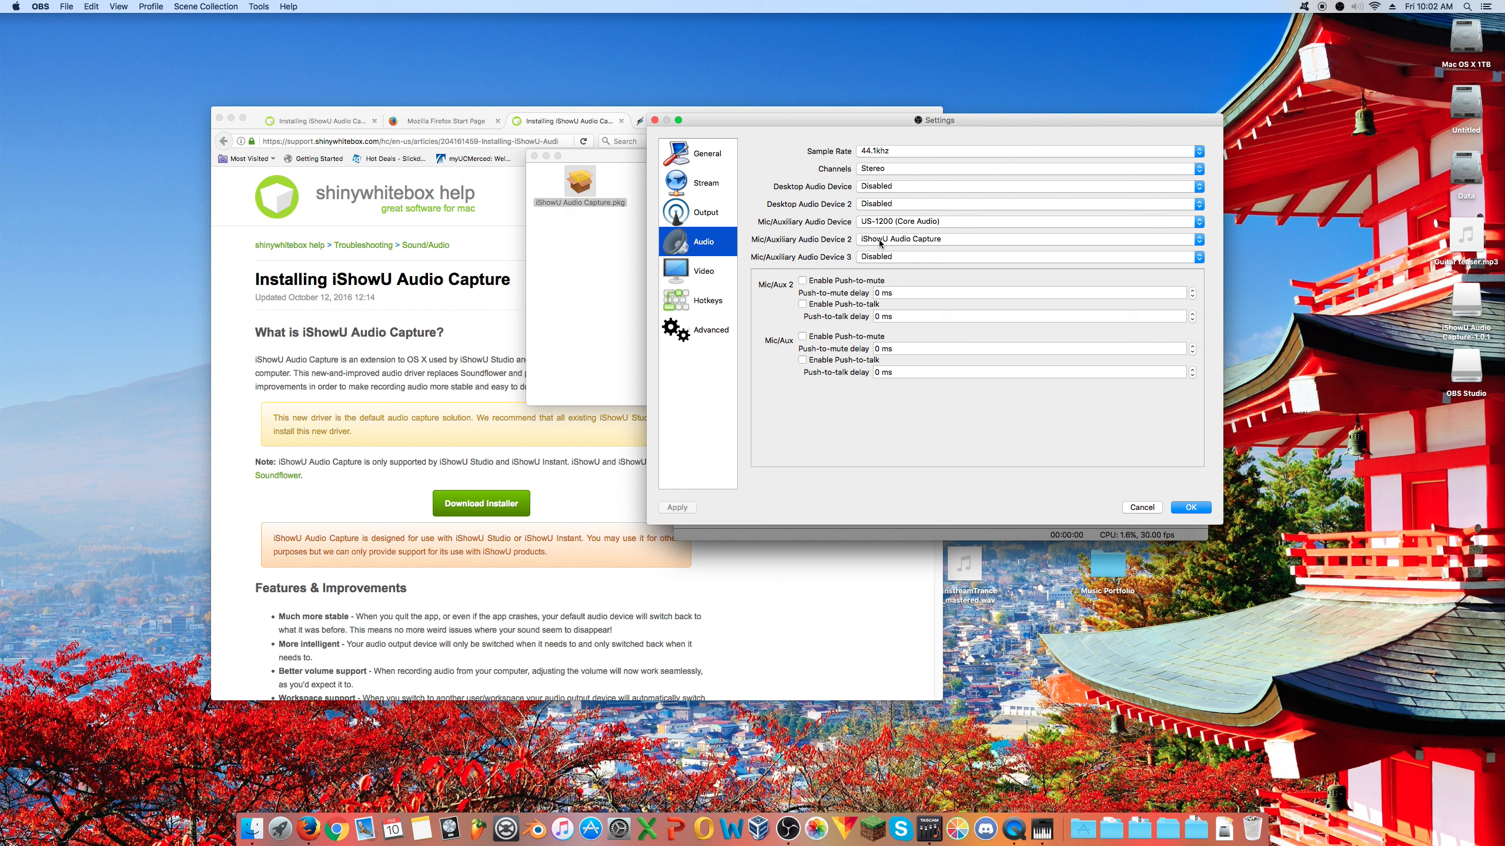
- Set both the base canvas and the scaled output resolution to 1280x720 in the video settings
left_click(711, 271)
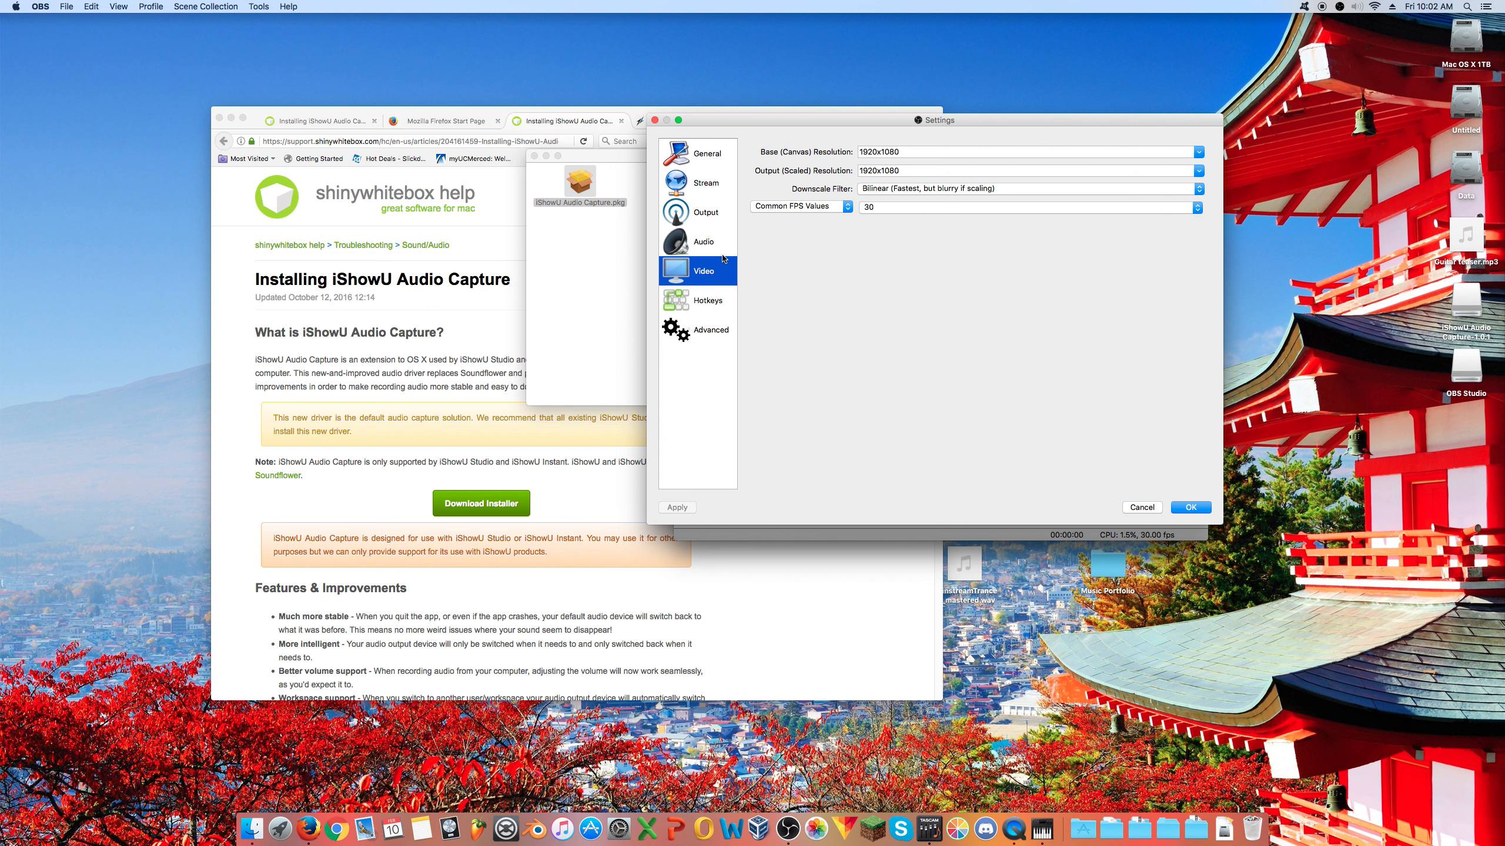
left_click_drag(944, 153, 792, 150)
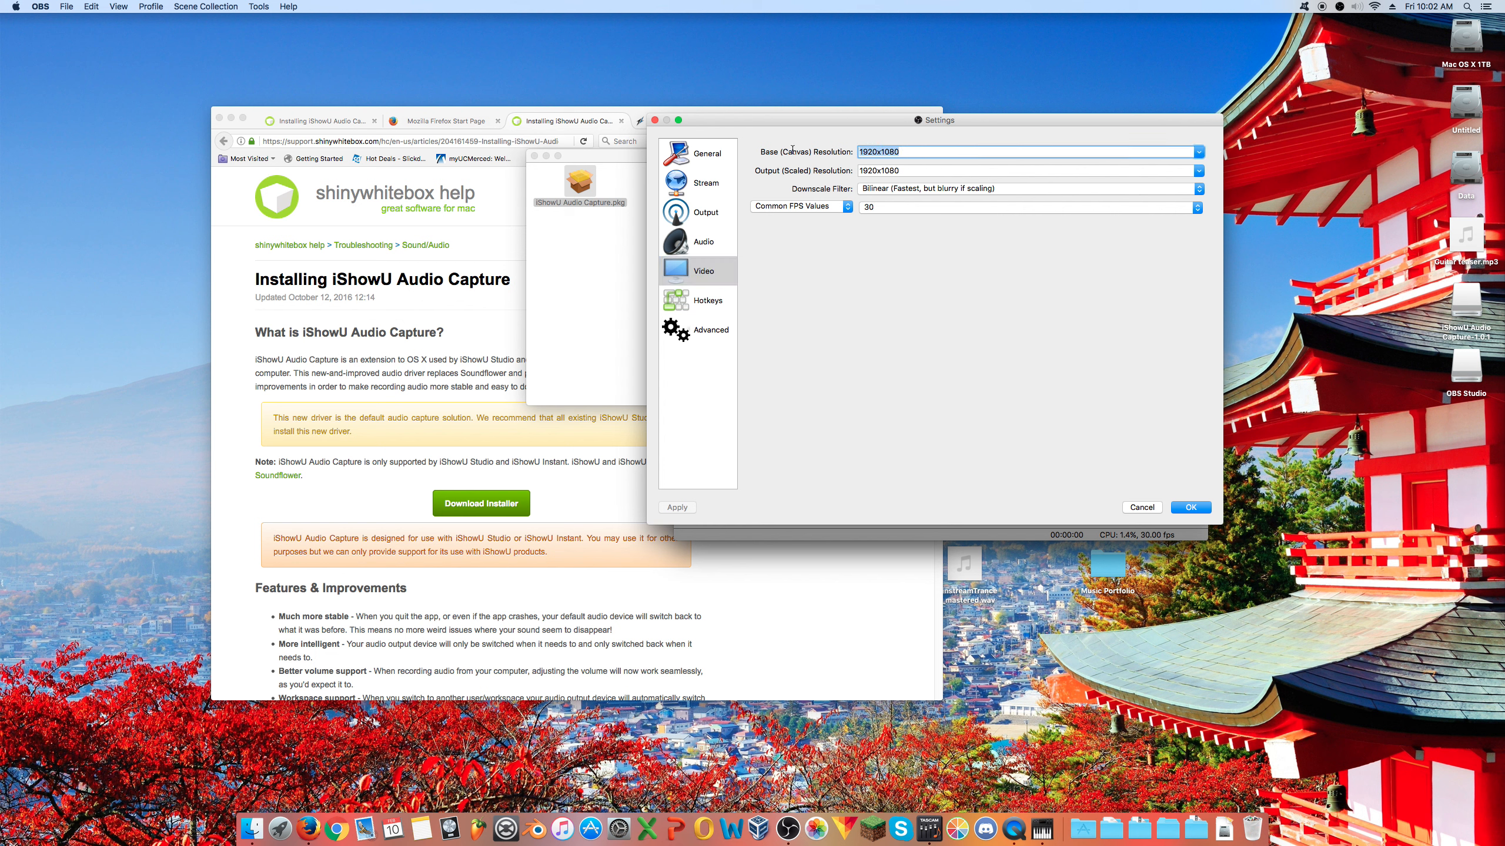
left_click_drag(920, 171, 754, 172)
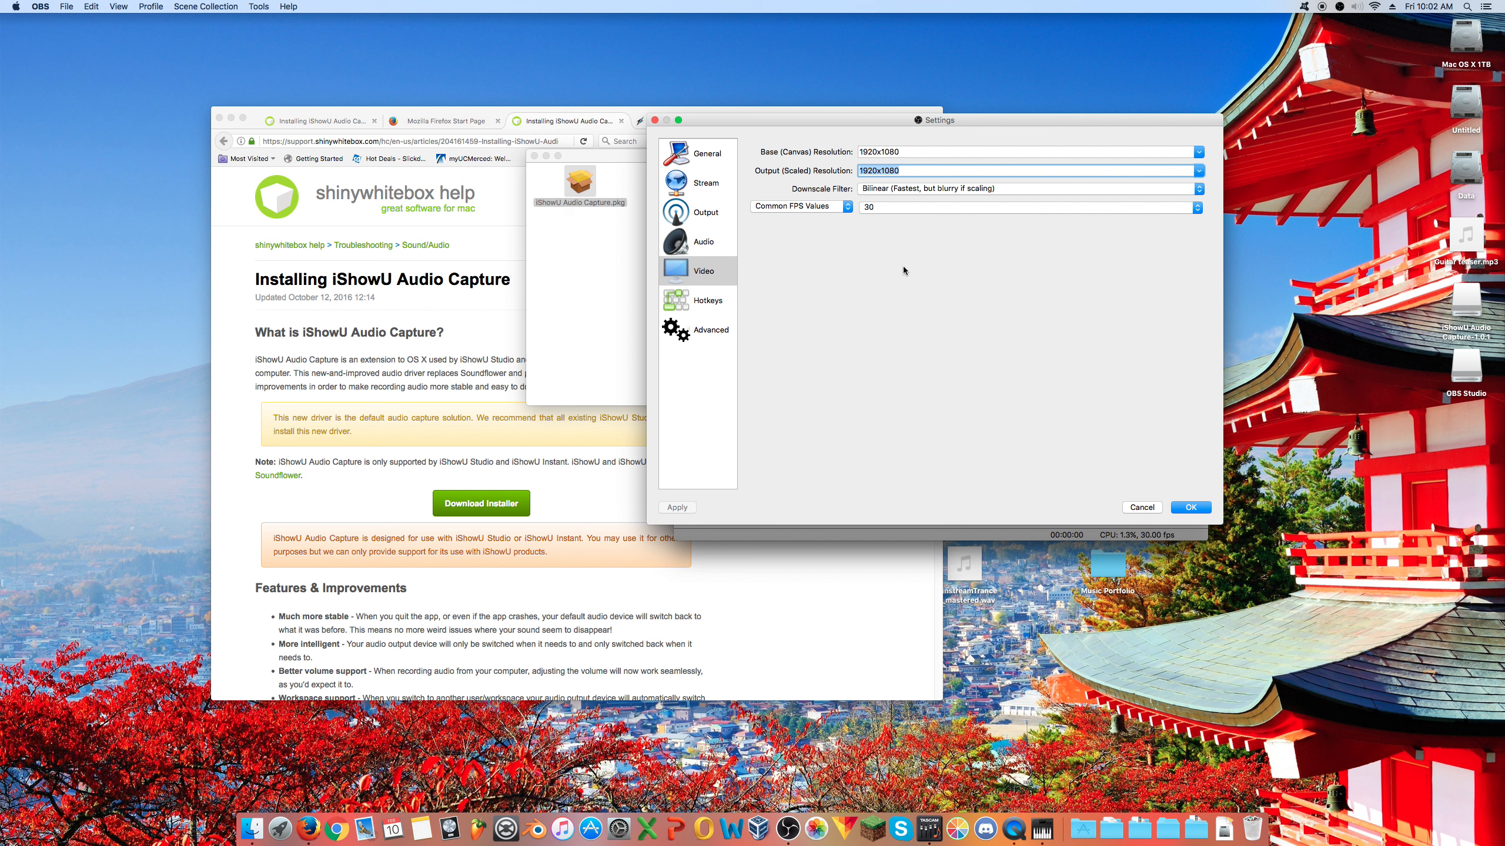
left_click(938, 154)
type("1280x")
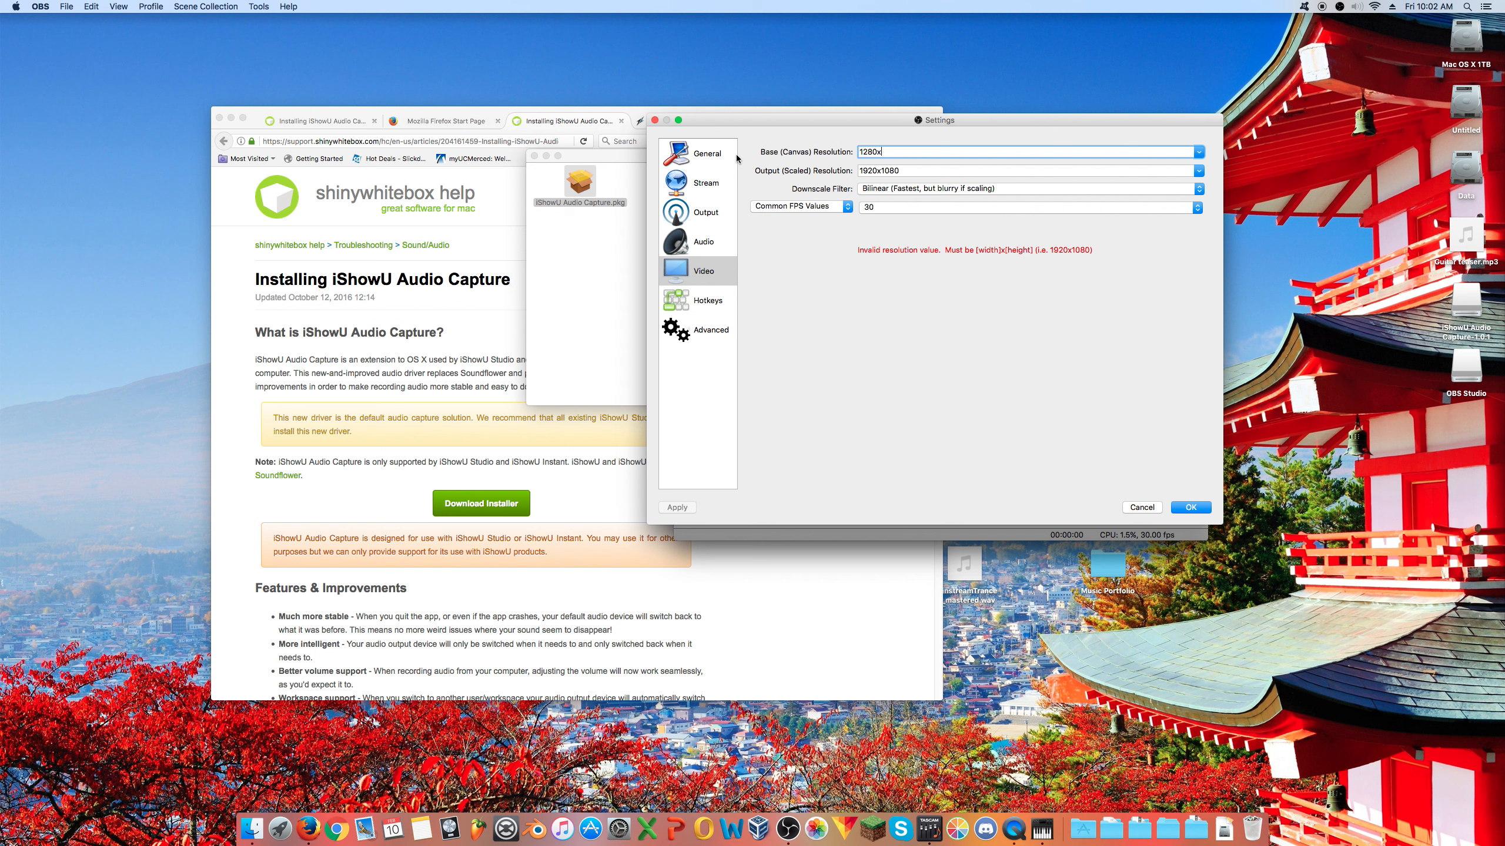
type("720")
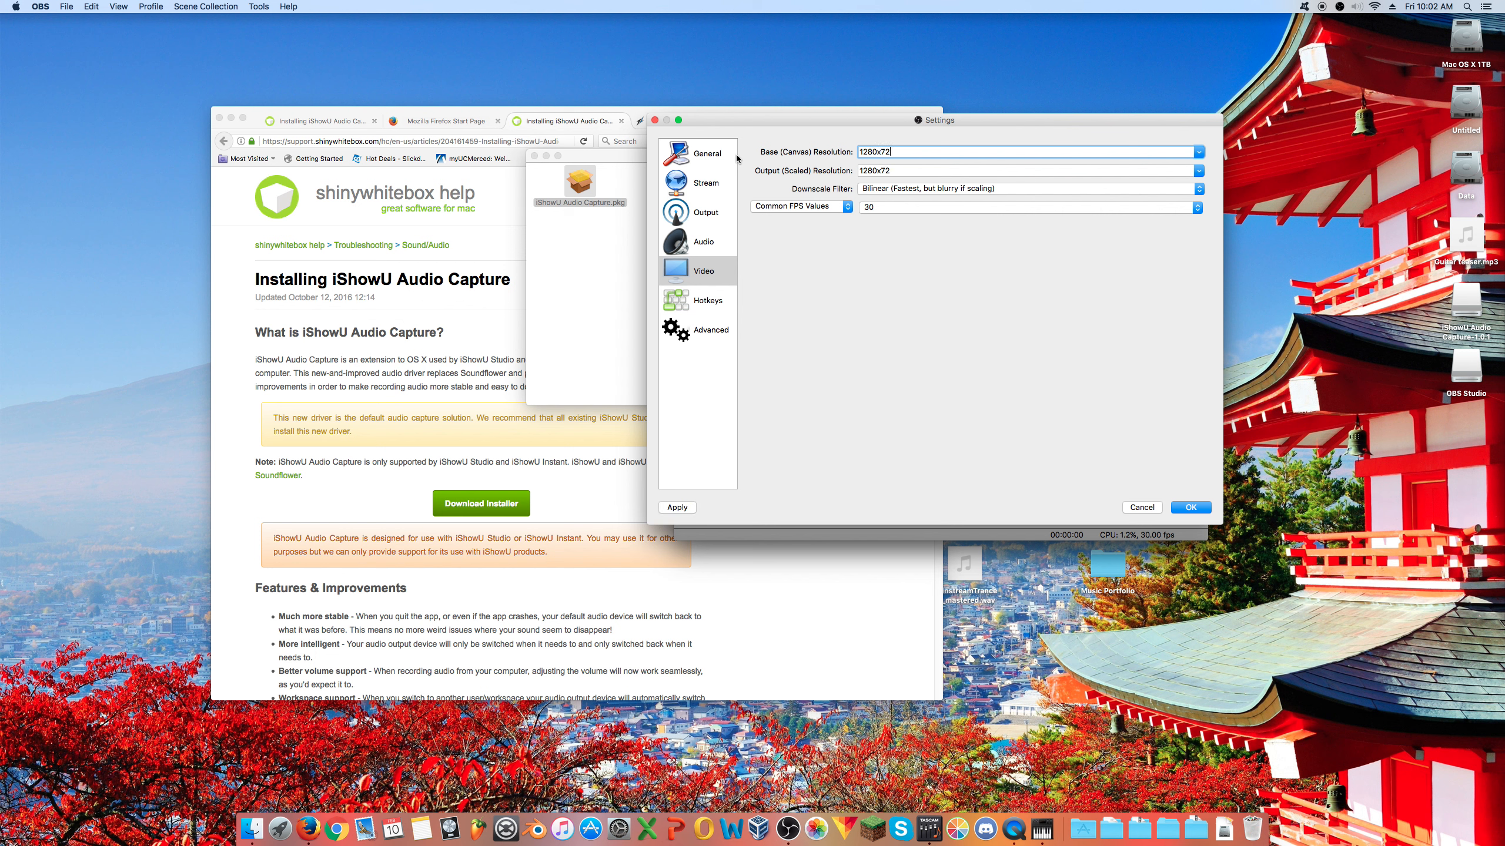
double_click(918, 151)
left_click(1199, 153)
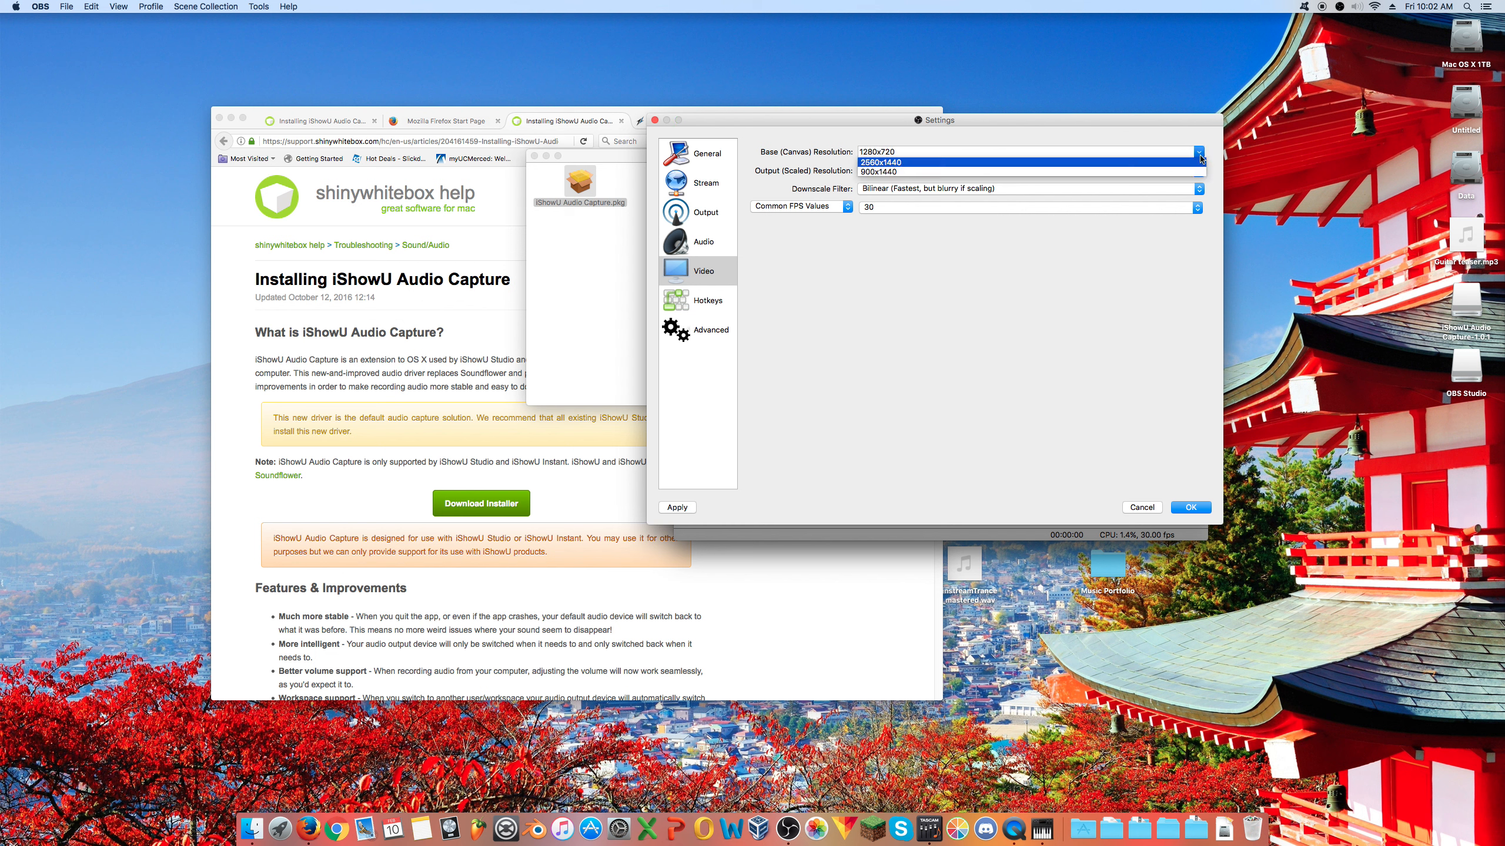
left_click(1200, 152)
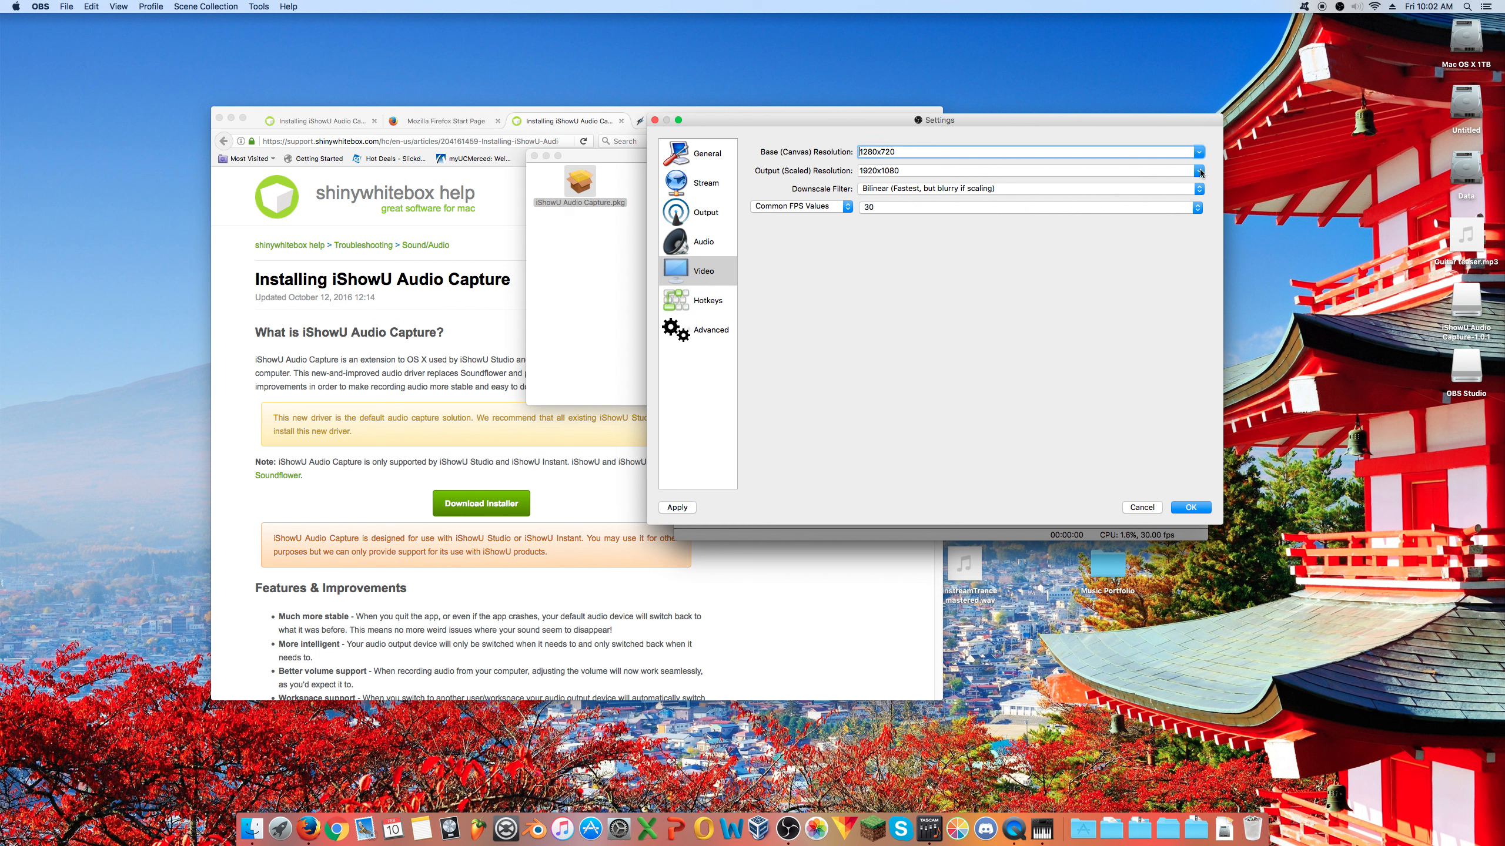
left_click(1199, 171)
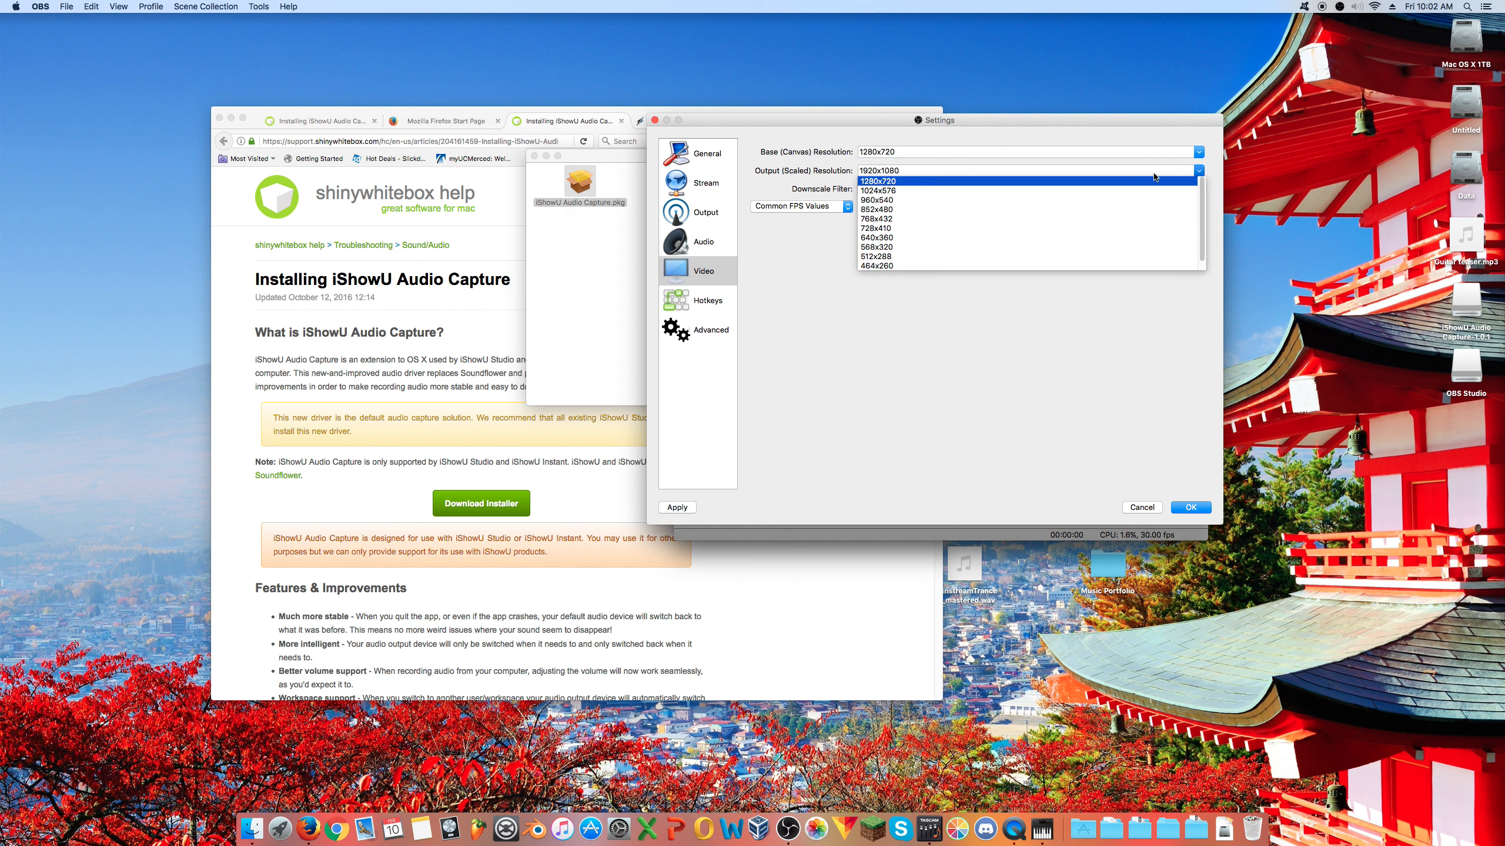
left_click(926, 182)
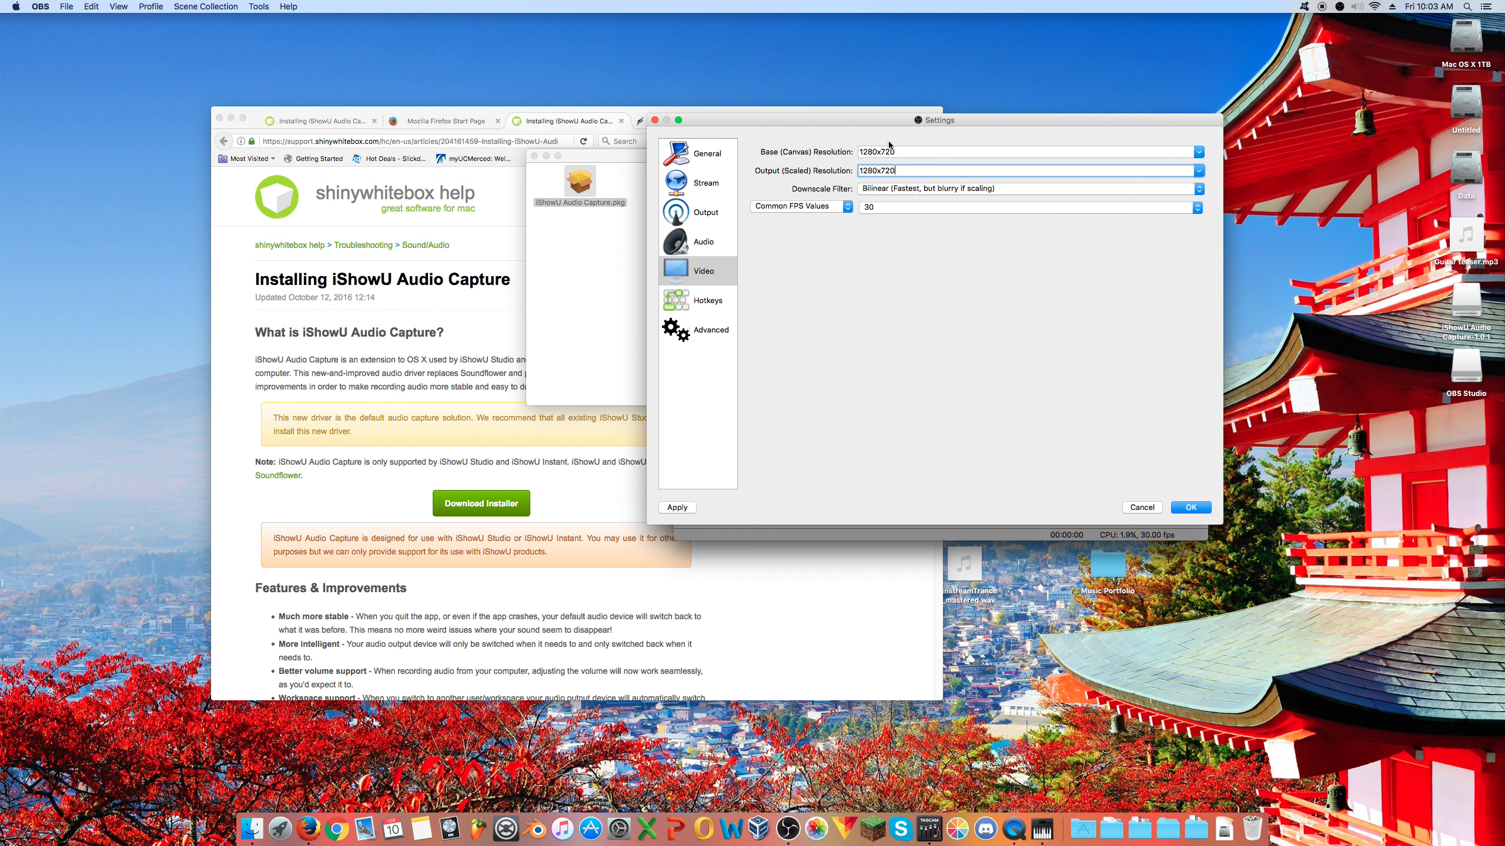
- Compare the advanced streaming output settings, including the bitrate, with the resolutions in the video settings
left_click_drag(853, 125, 832, 132)
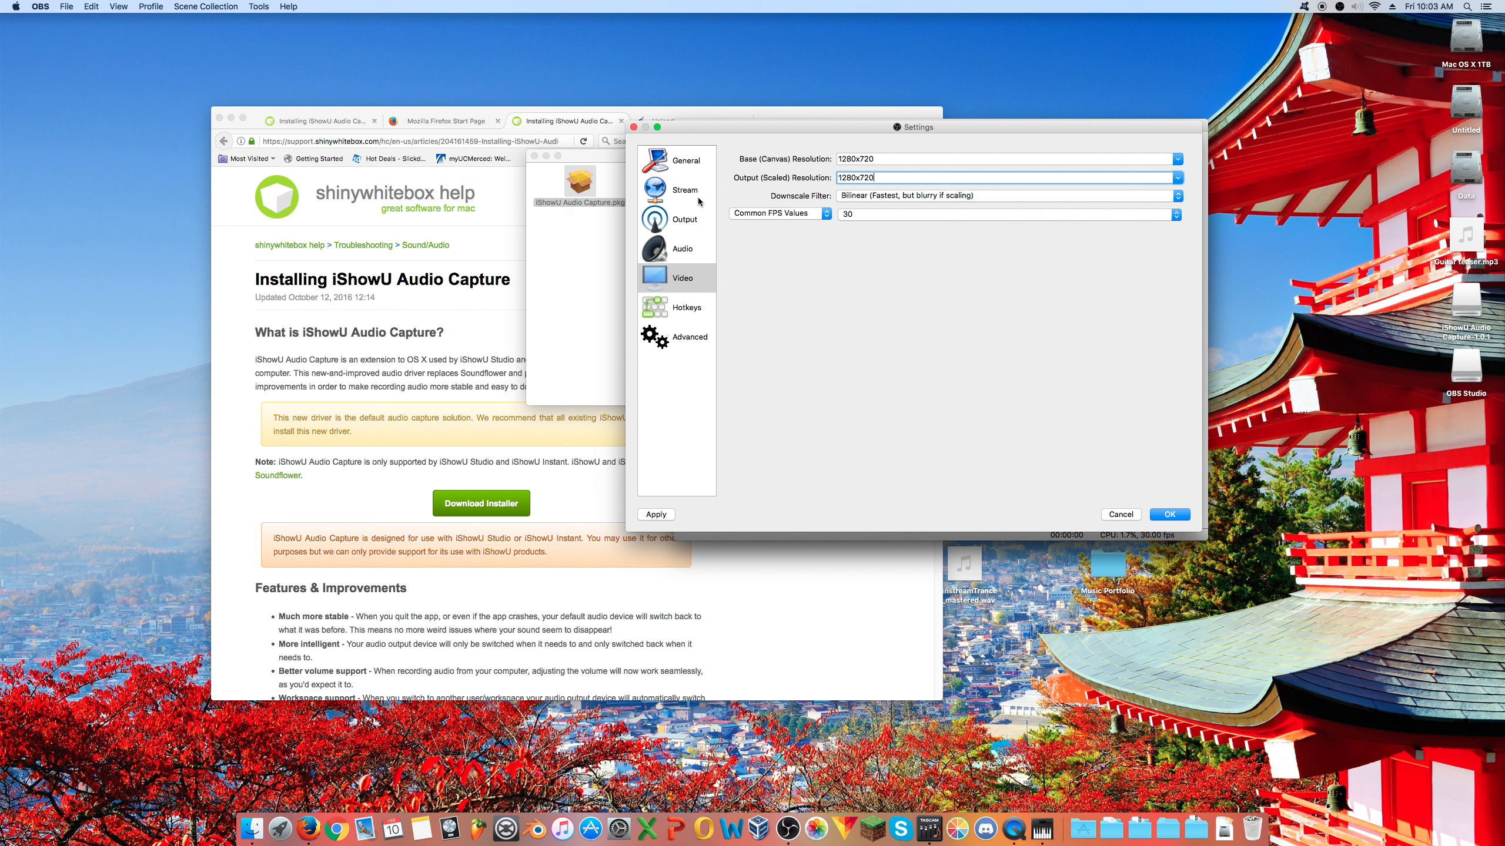
left_click(676, 198)
left_click(691, 219)
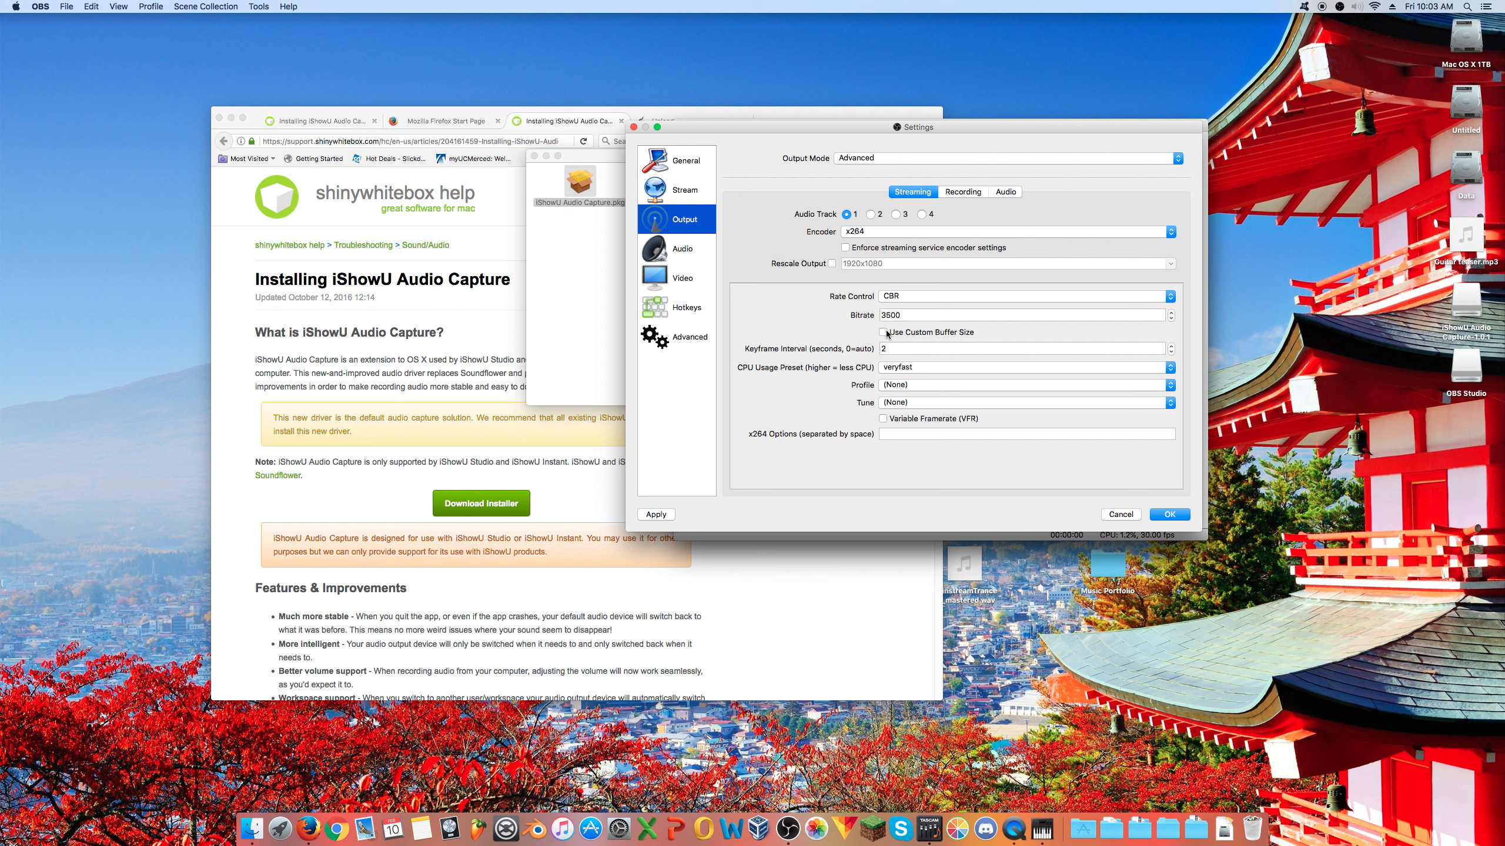
left_click(700, 273)
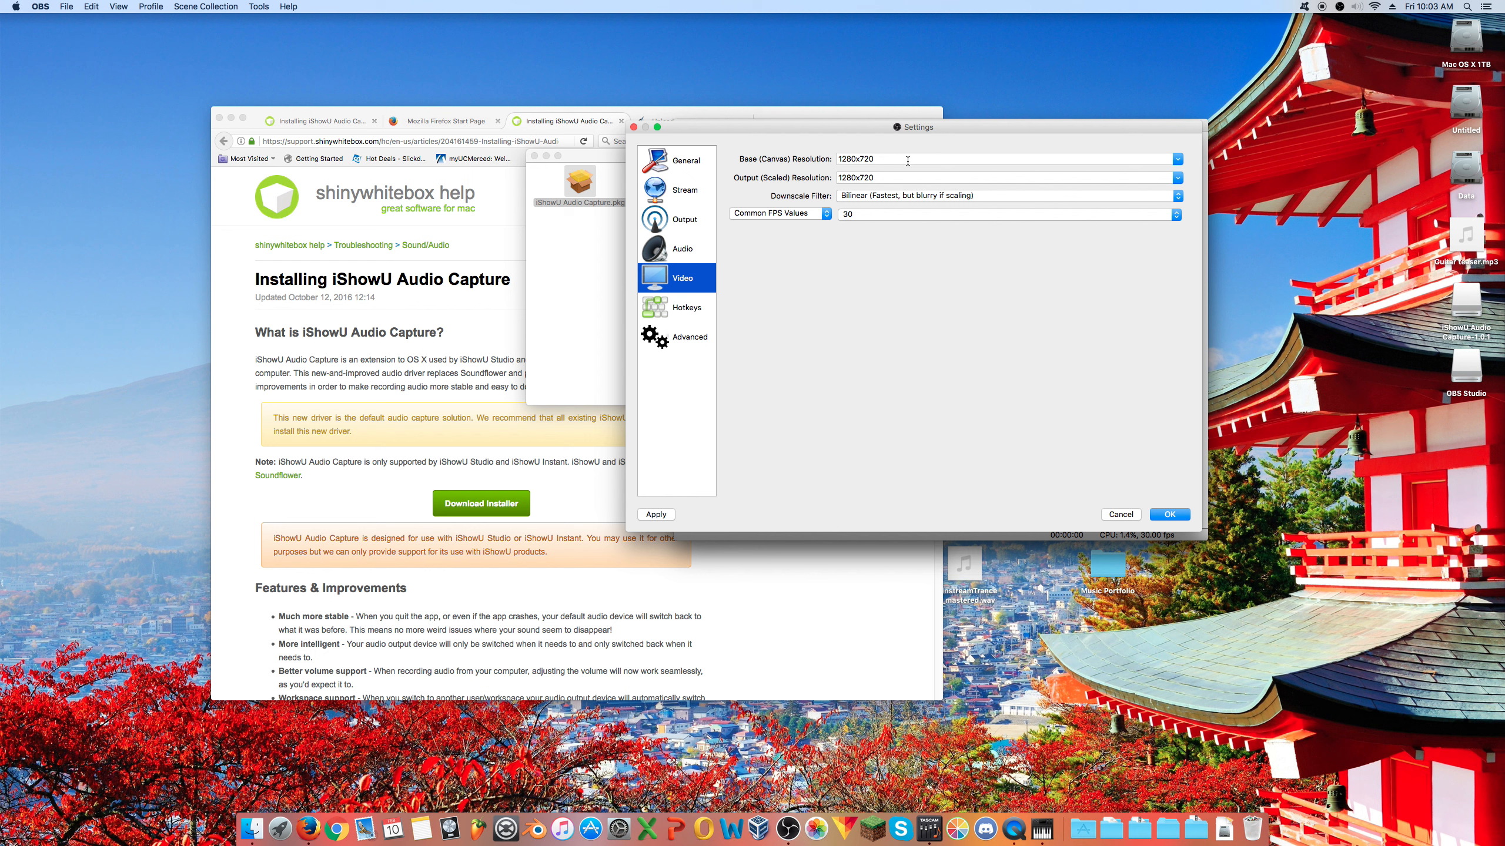
left_click(1177, 158)
left_click(1178, 159)
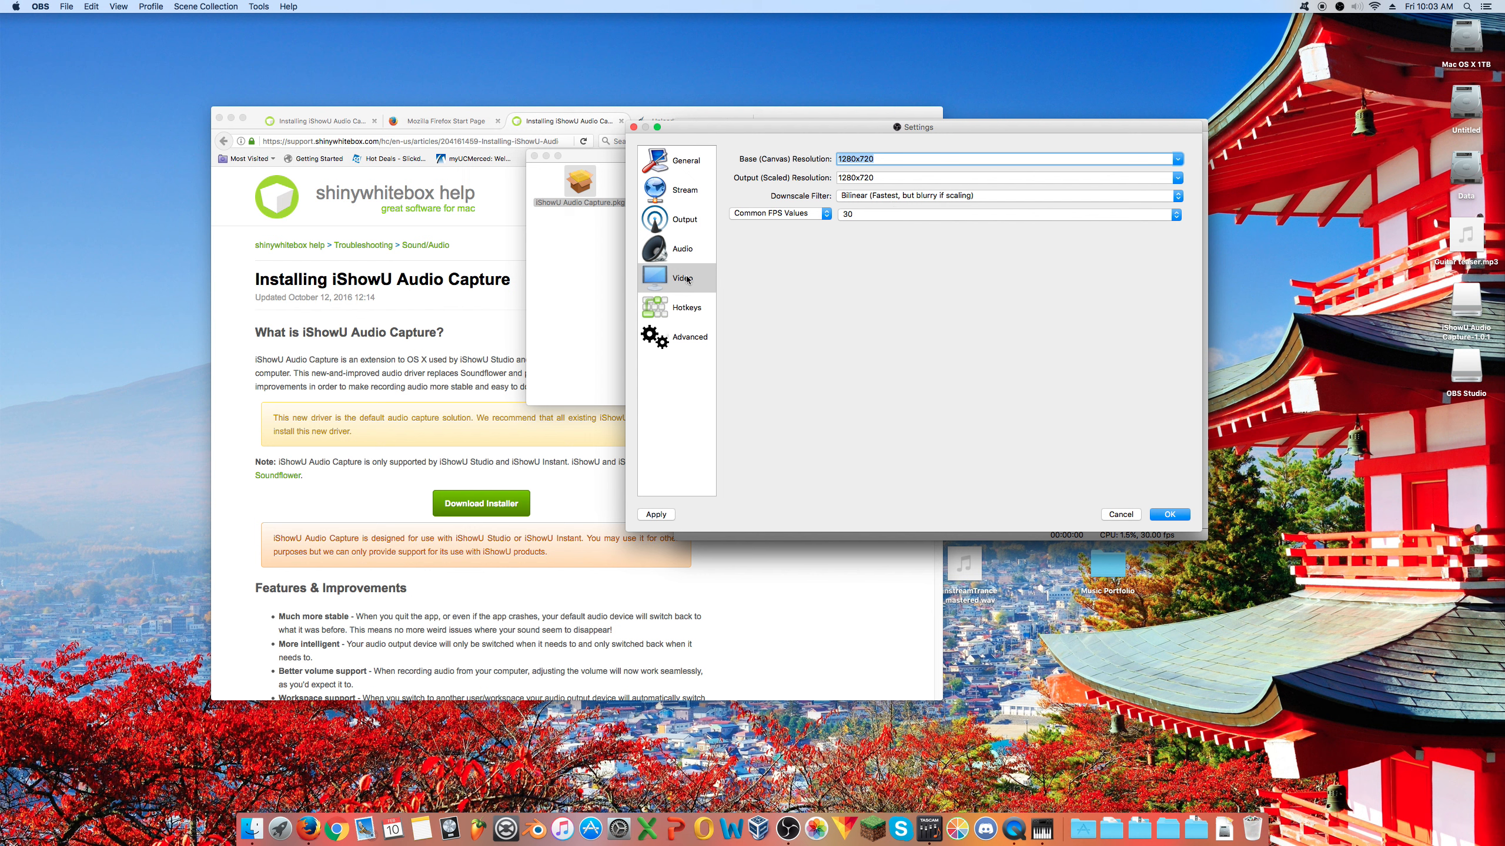
left_click(700, 218)
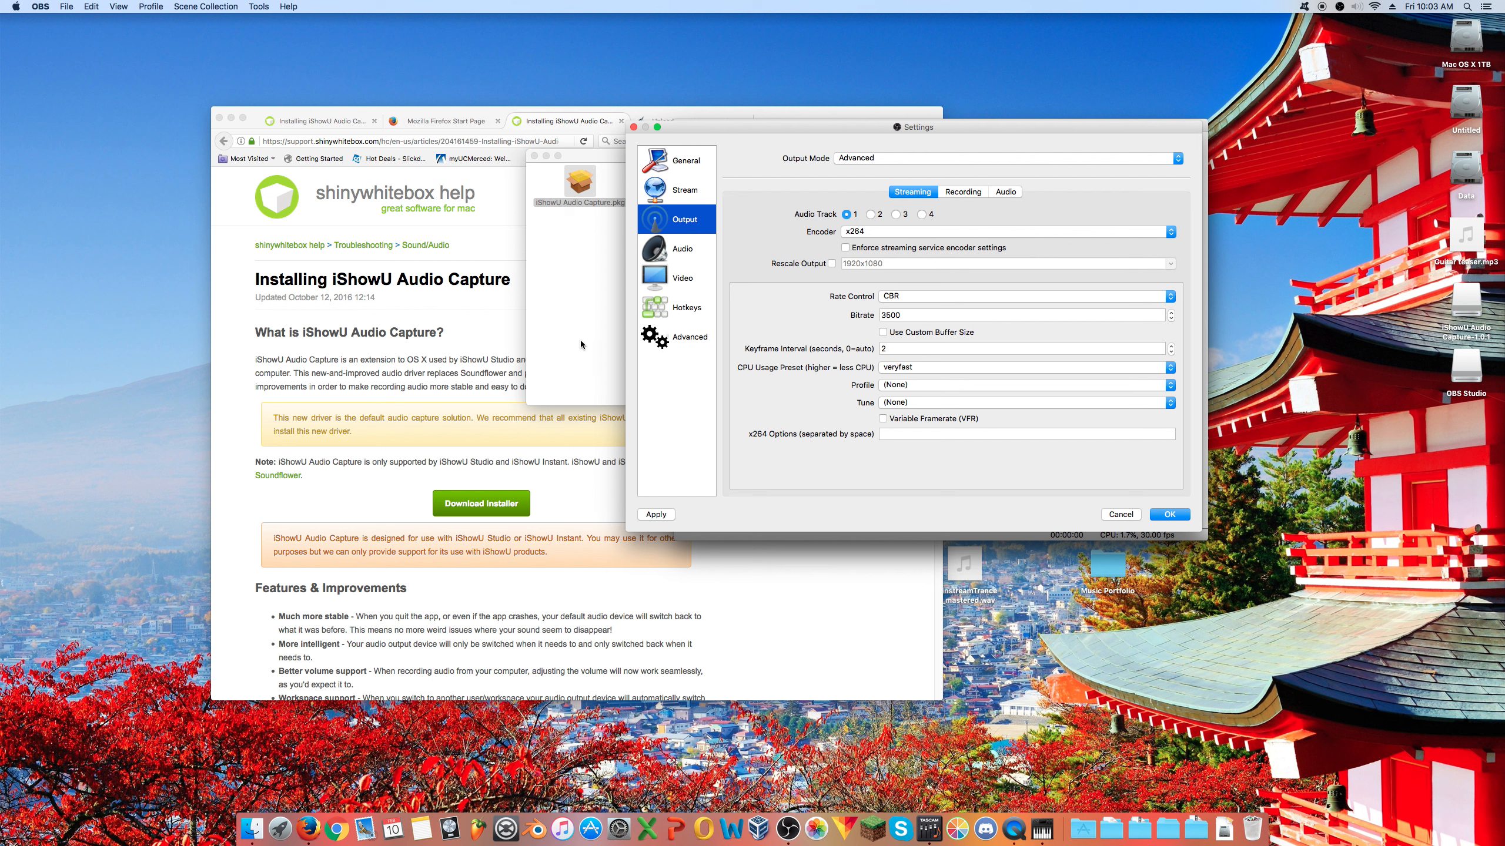
left_click(688, 272)
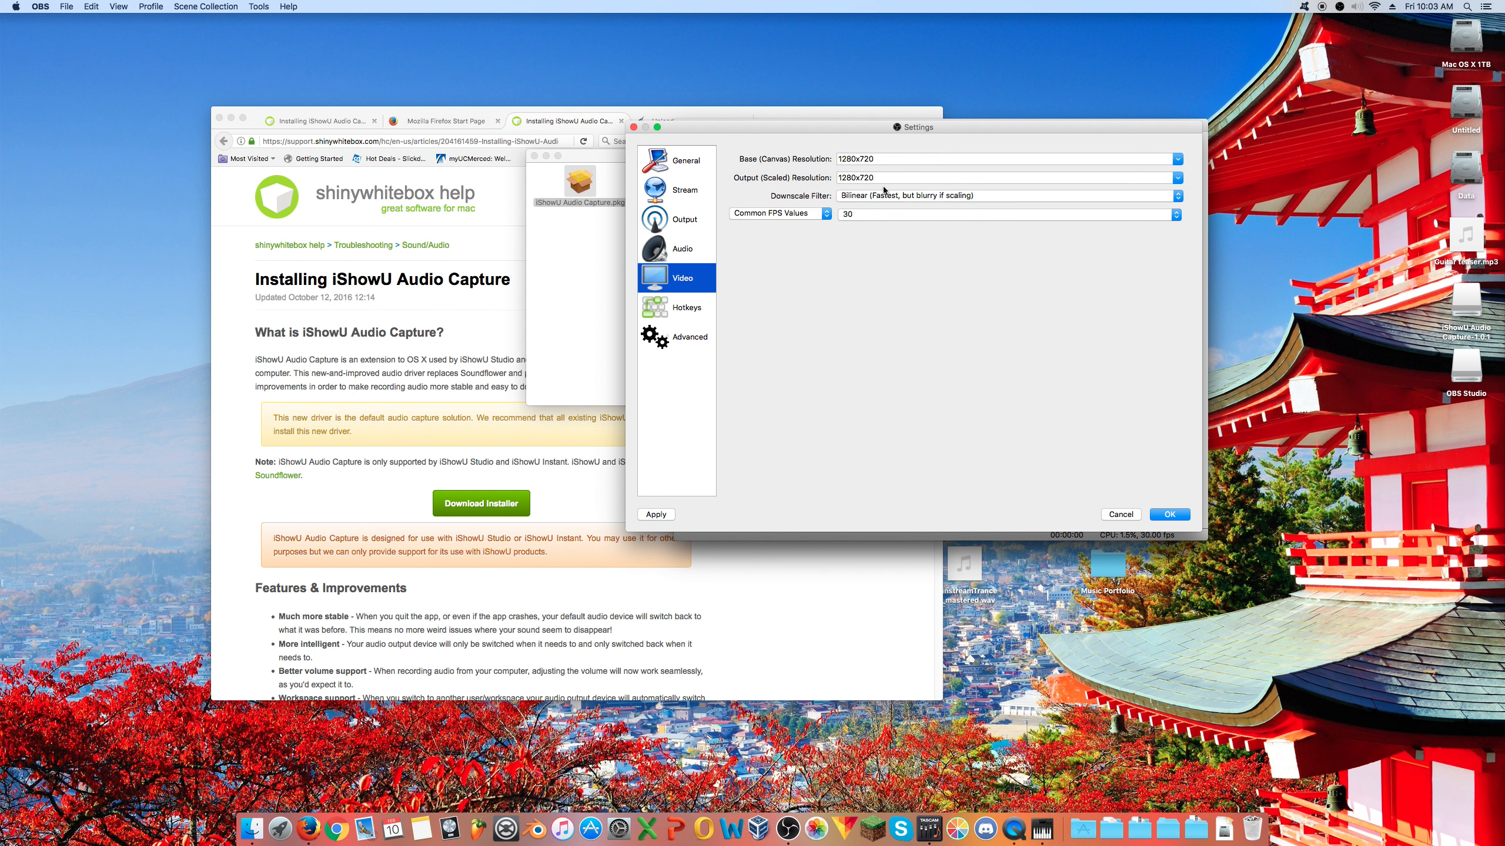
- Set the base canvas resolution and the scaled output resolution to 1920x1080
double_click(854, 178)
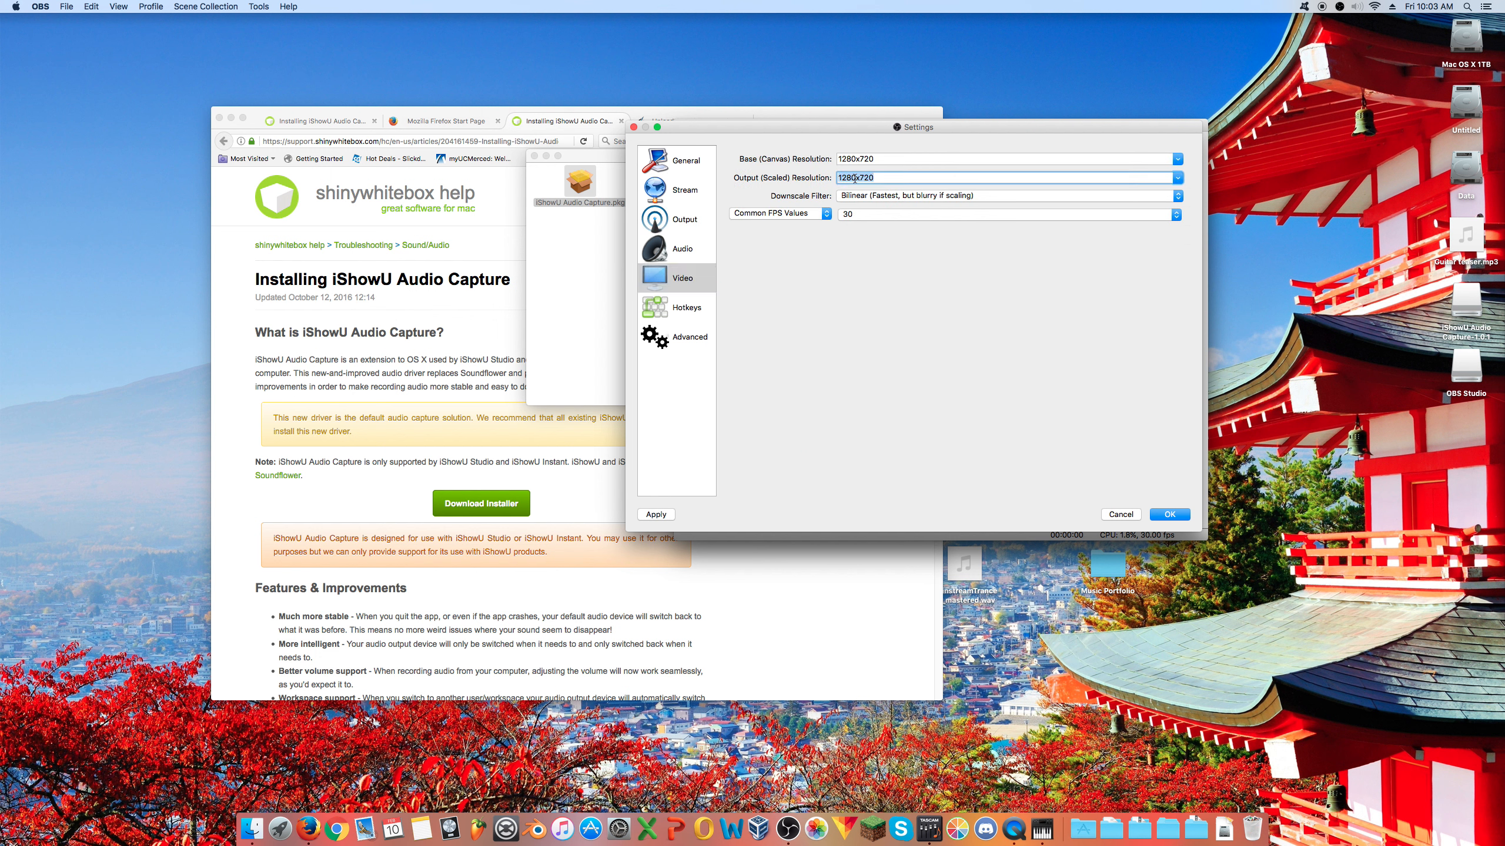
double_click(906, 159)
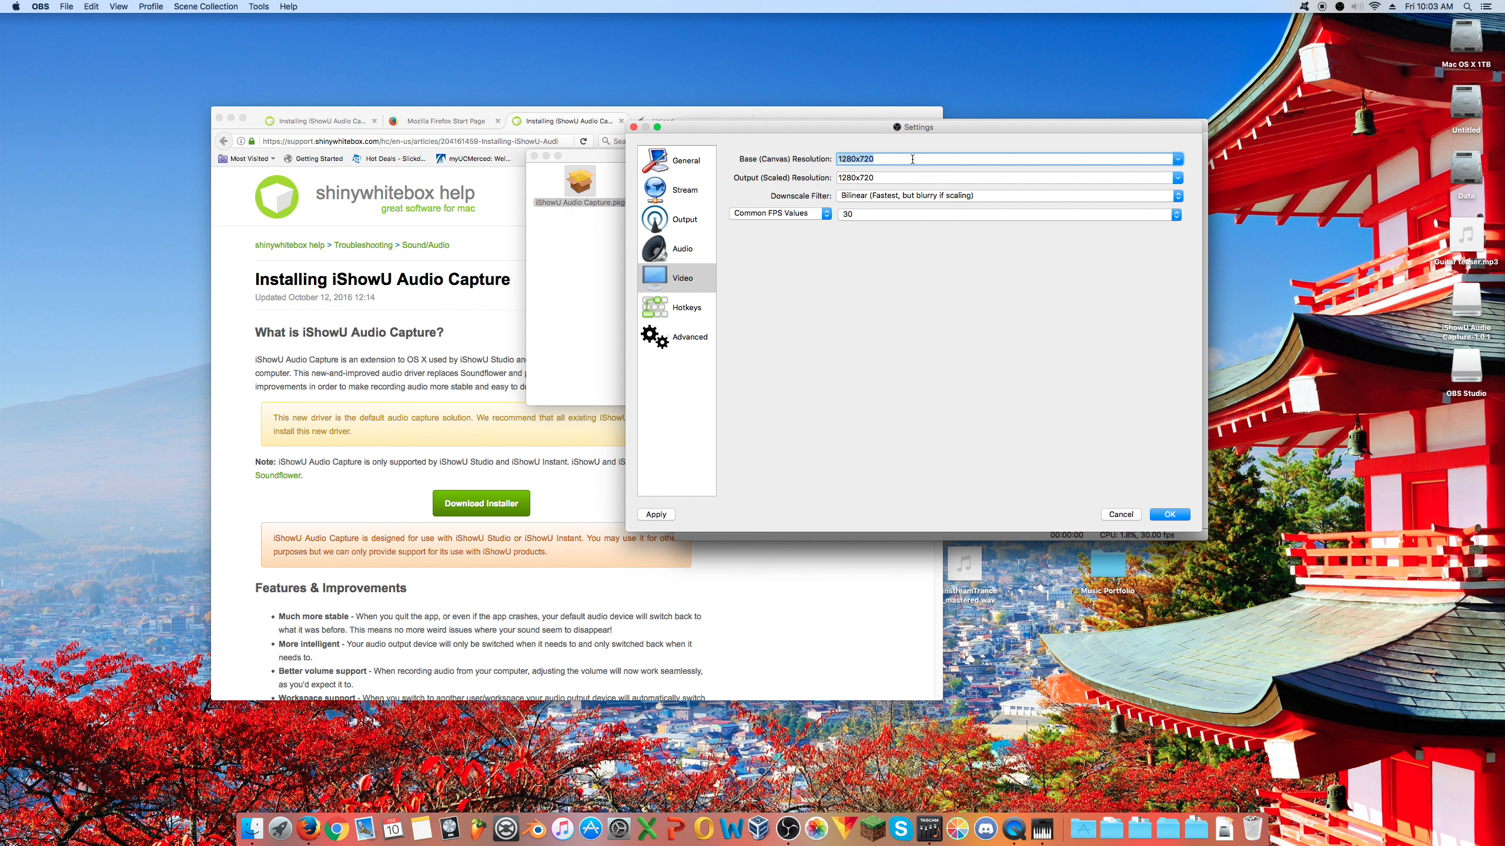
type("1080")
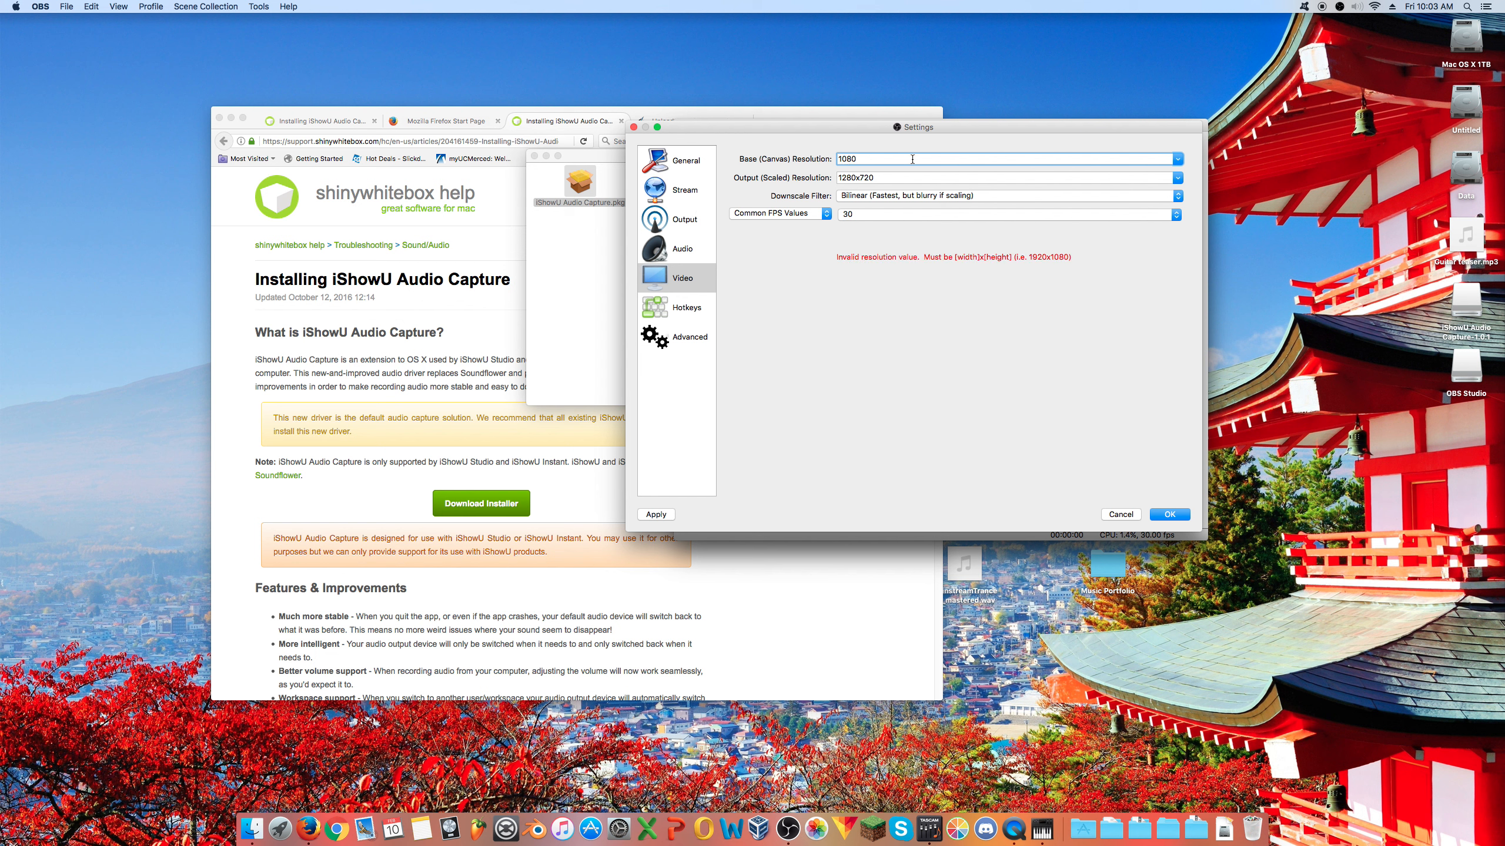
key("BackSpace")
key("BackSpace")
key("BackSpace")
type("1920x1080")
left_click(889, 179)
left_click(1176, 178)
left_click(972, 188)
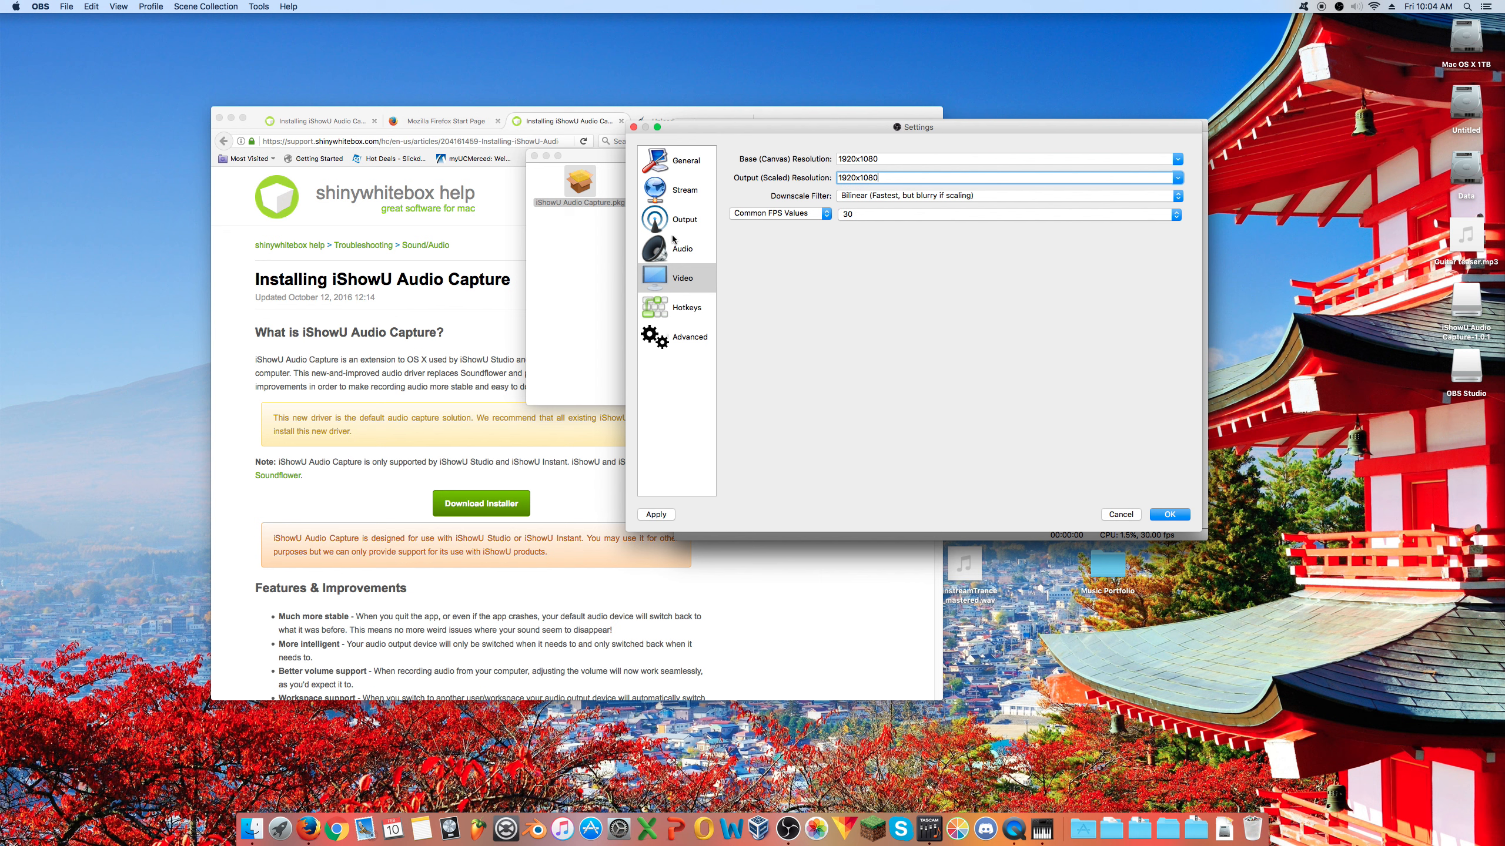
- Review the YouTube stream service settings and close the settings without saving the changes
left_click(679, 251)
left_click(686, 191)
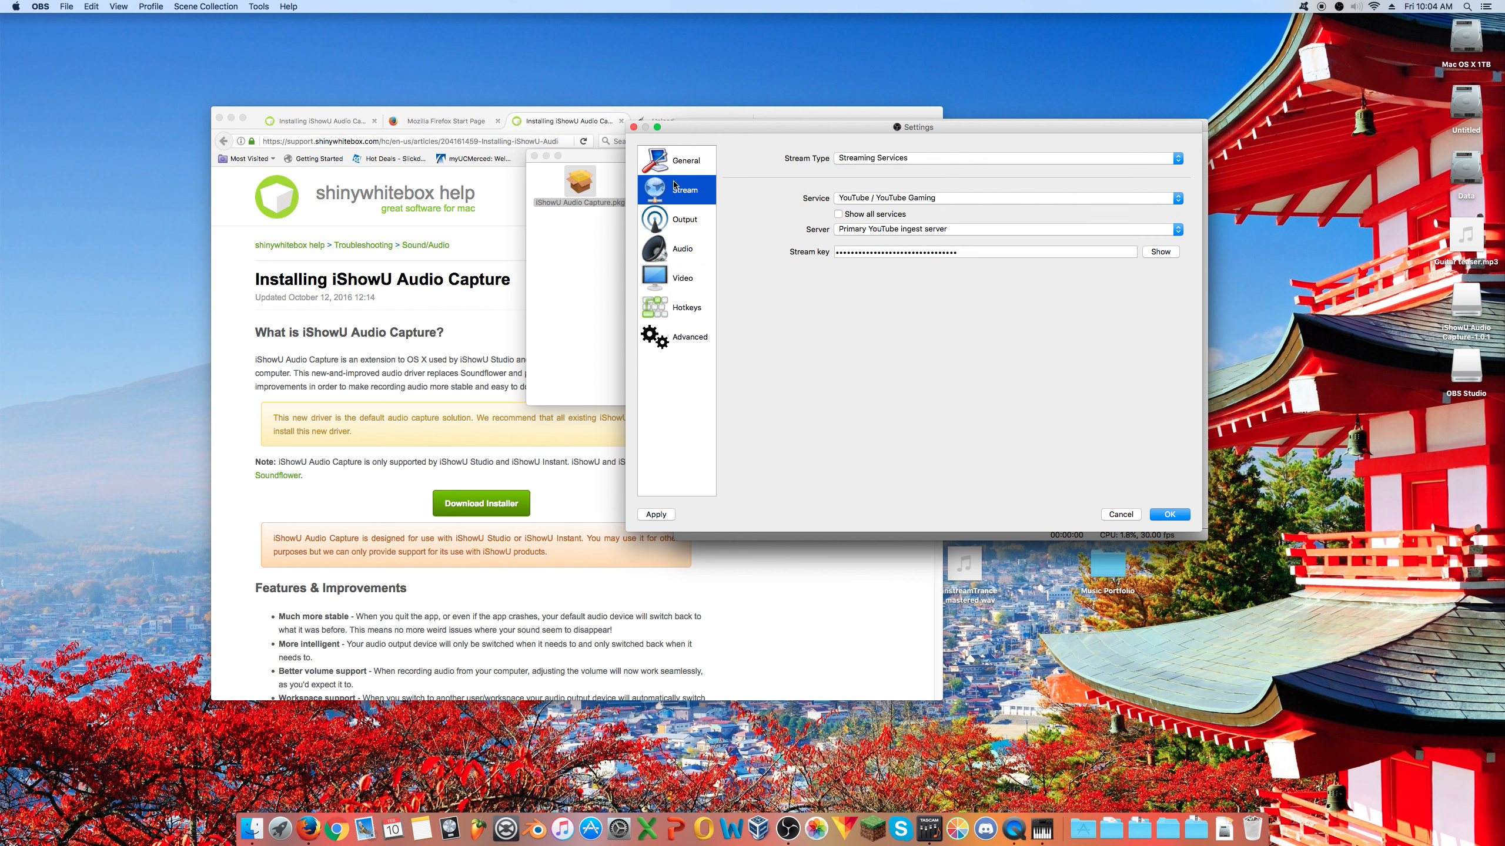
left_click(1125, 513)
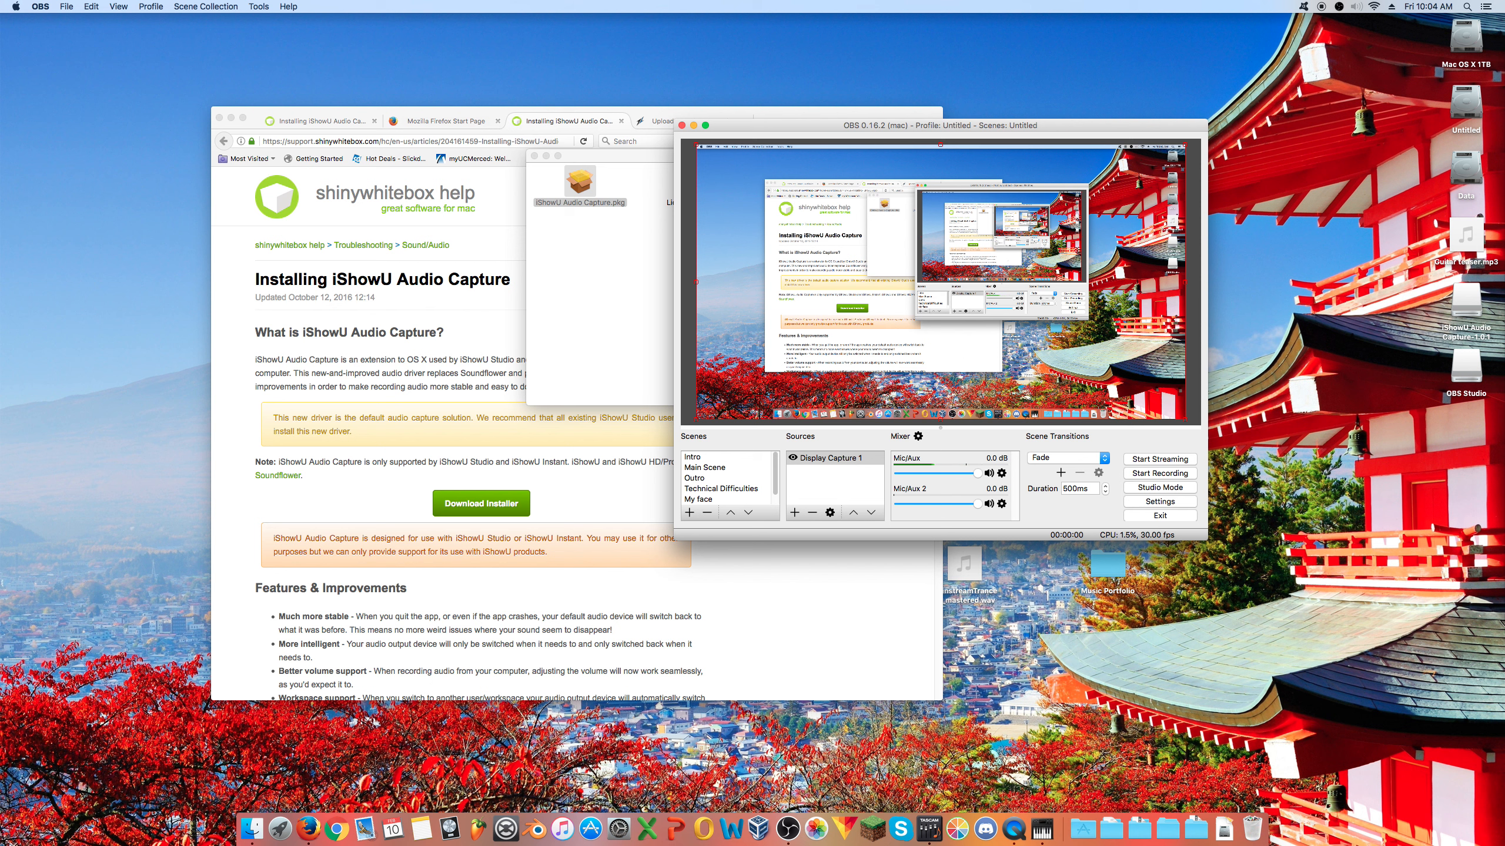
- Switch to the YouTube Live Dashboard in Firefox and review the stream's title, description, category, privacy and encoder setup
key("super+Tab")
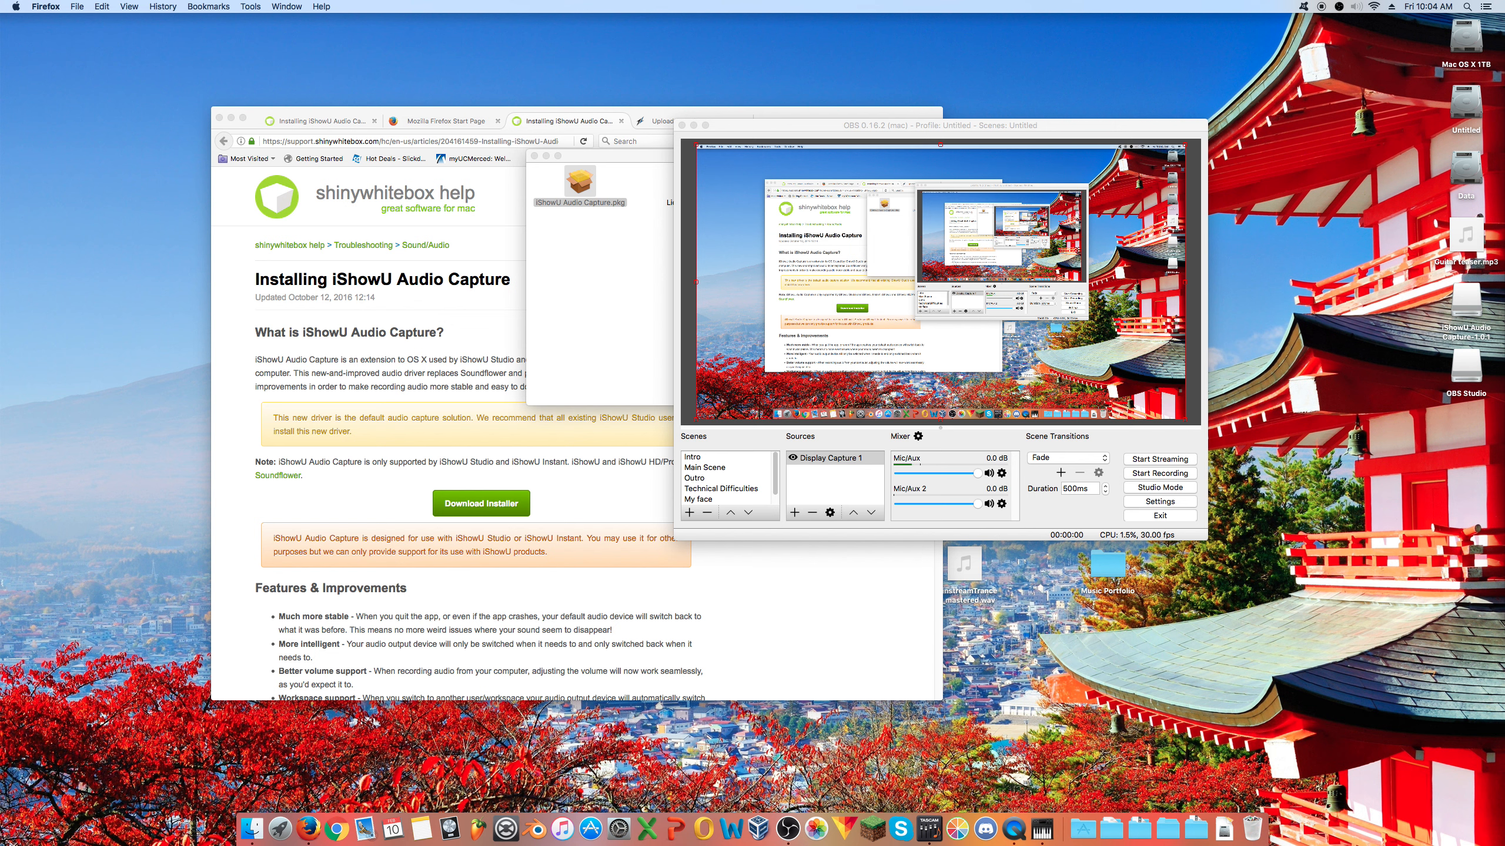
left_click_drag(1504, 160, 844, 107)
scroll(956, 456, "down", 10)
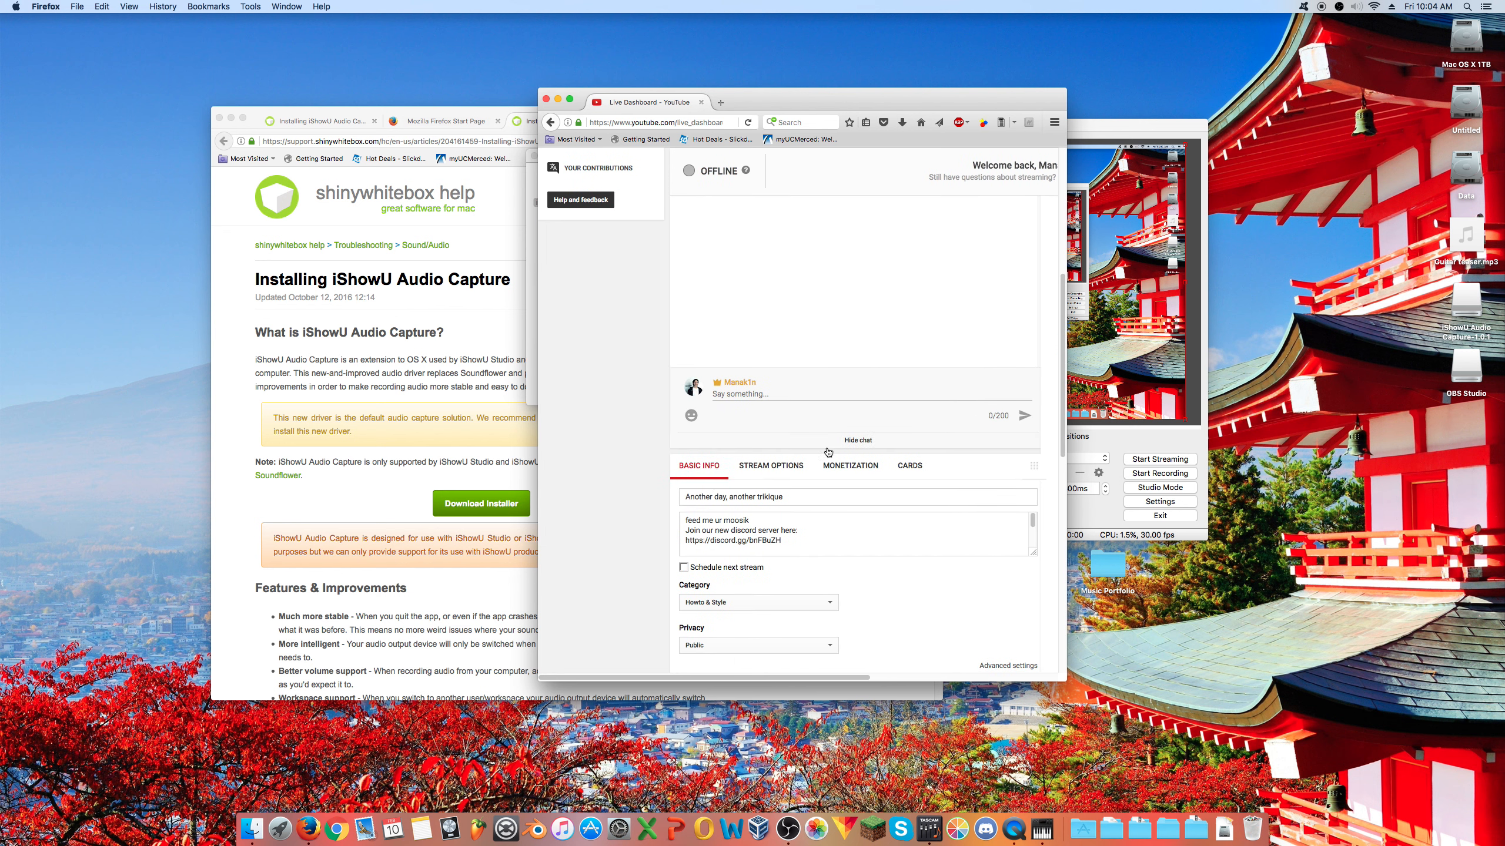
left_click(770, 520)
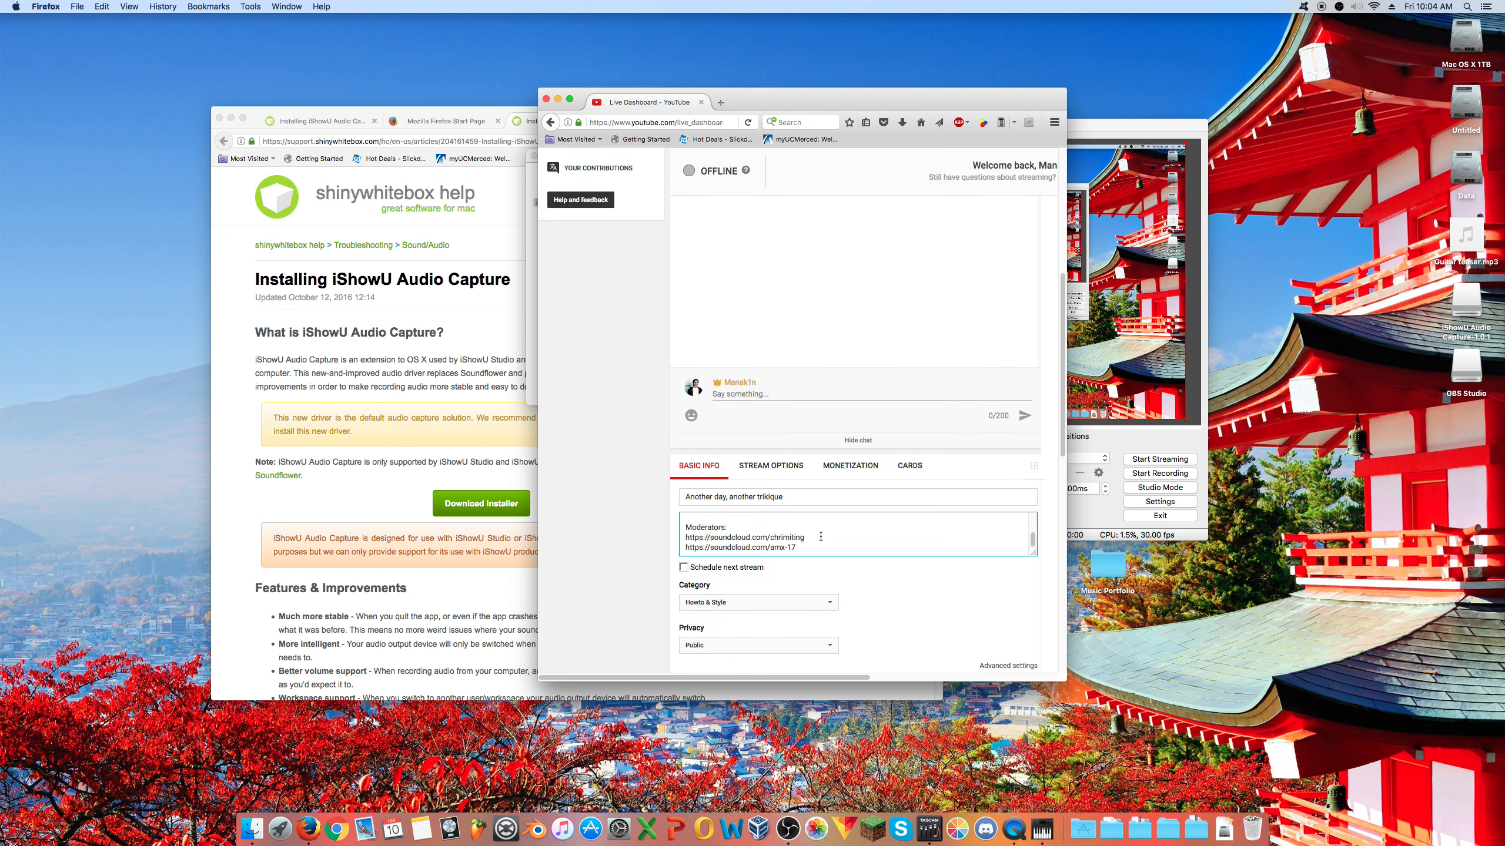
scroll(820, 532, "up", 3)
scroll(757, 448, "down", 6)
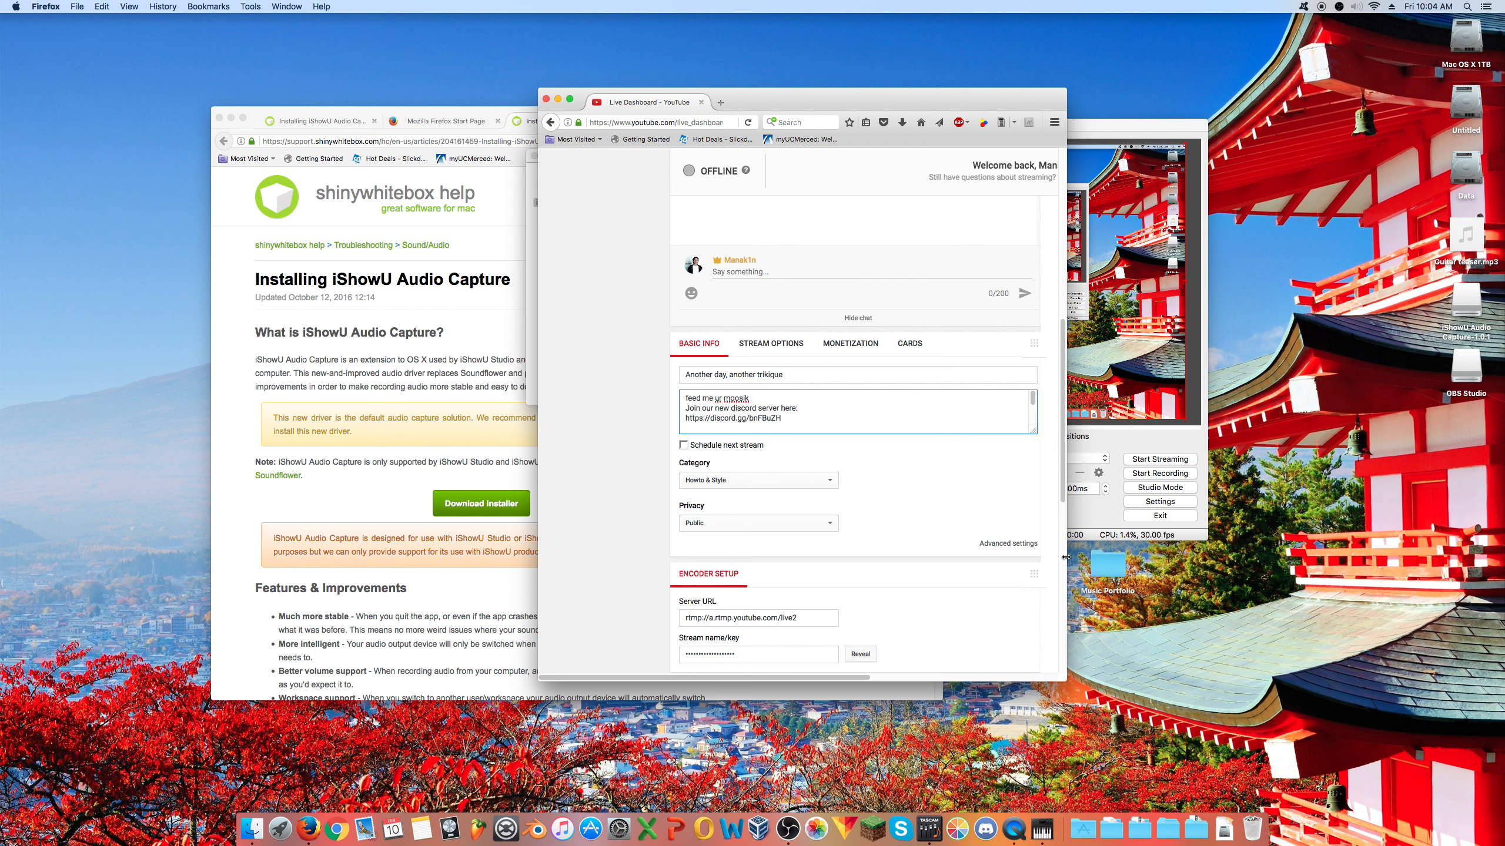
- Widen the Live Dashboard window, review the stream options for DVR, archiving and latency, and move the window off the desktop
left_click_drag(1066, 557, 1246, 561)
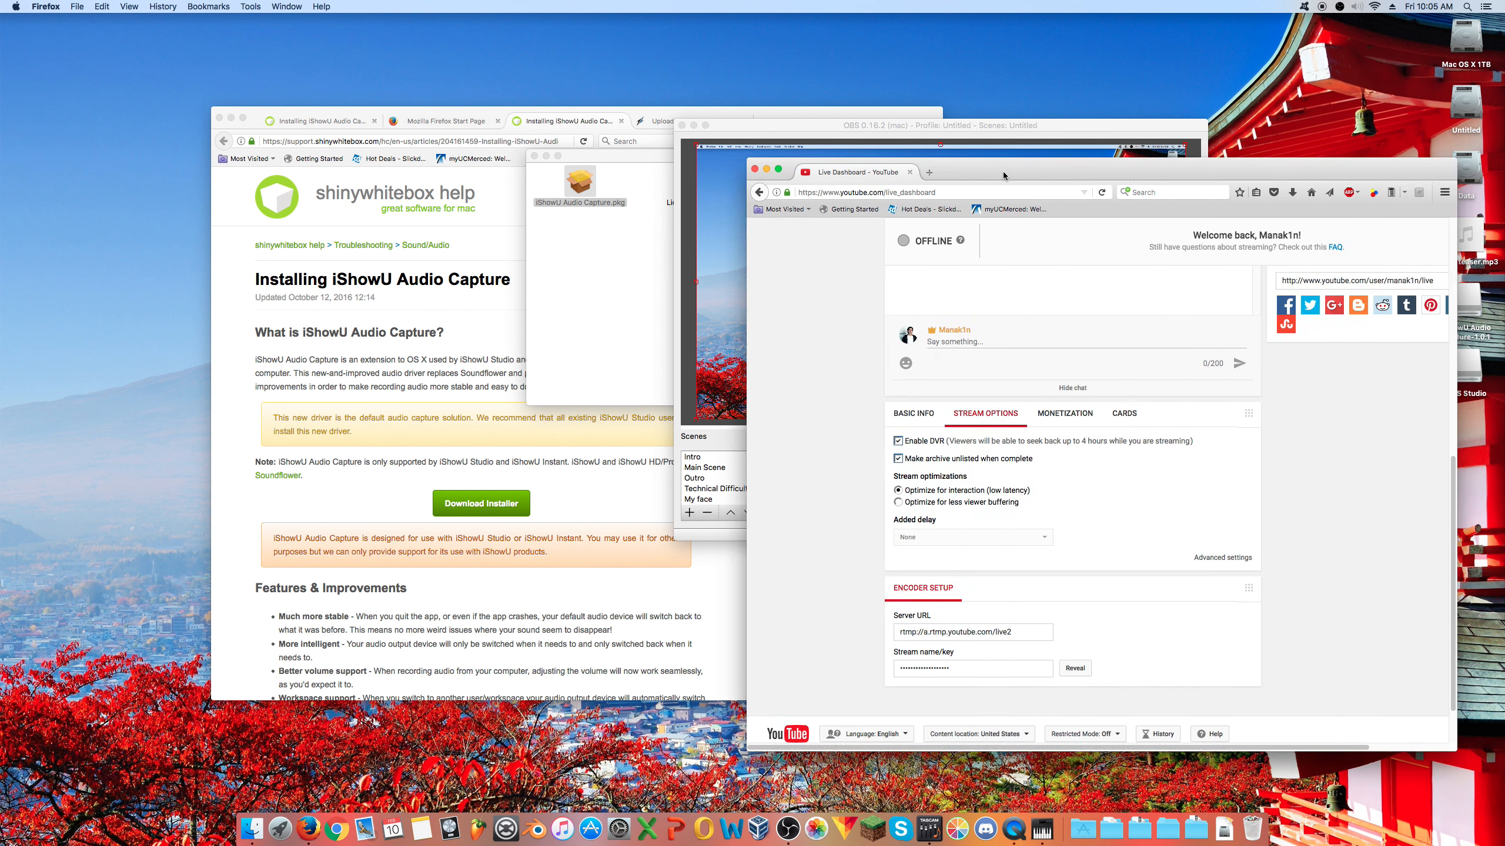
left_click_drag(1004, 175, 743, 137)
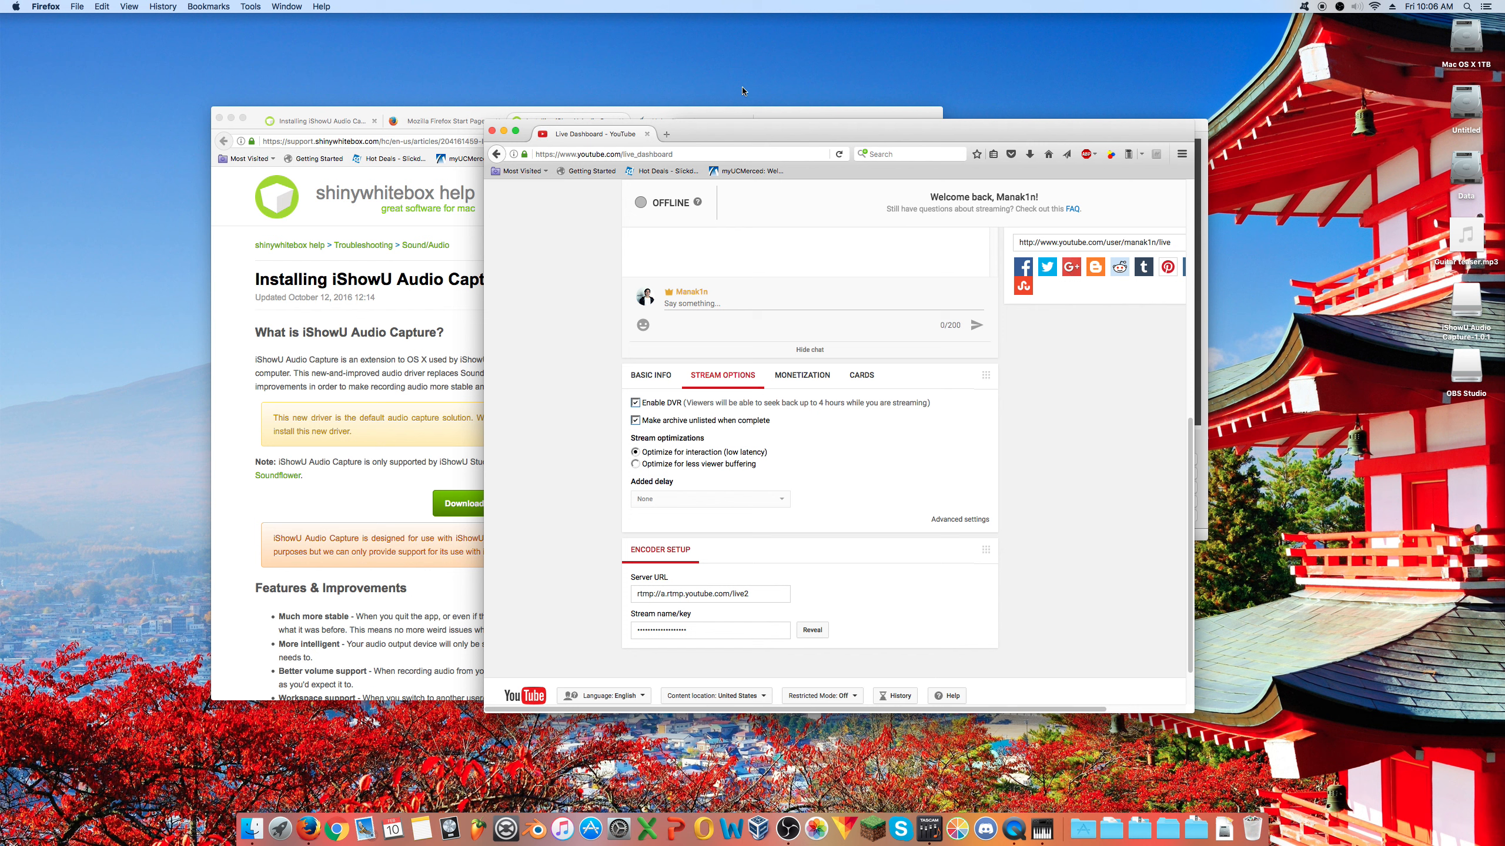
left_click_drag(747, 131, 1504, 148)
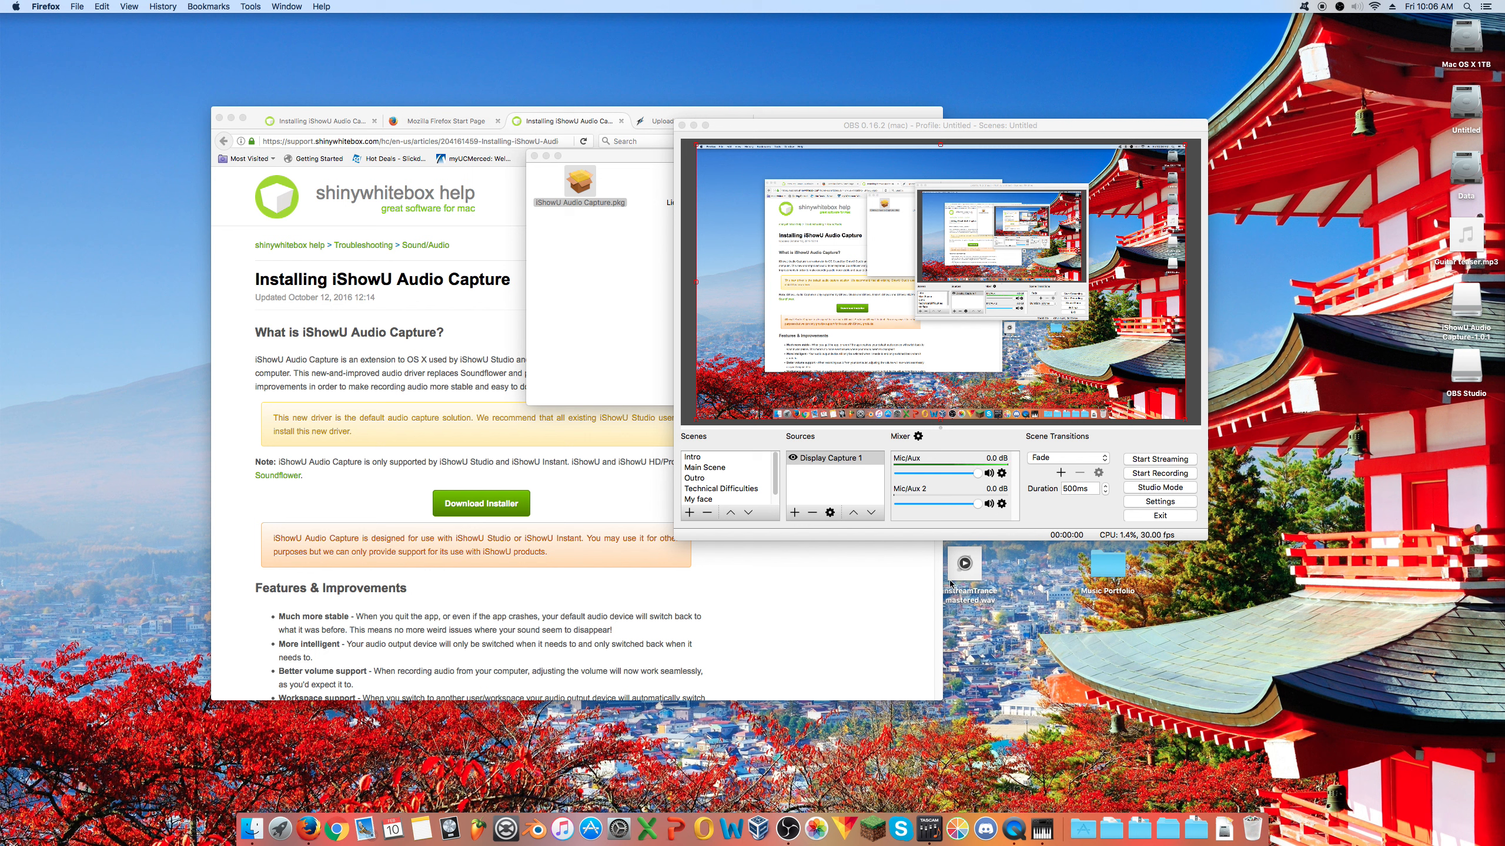
- Return to OBS, and open the TASCAM US-1200 Mixer Panel to view its input channels
left_click(1050, 529)
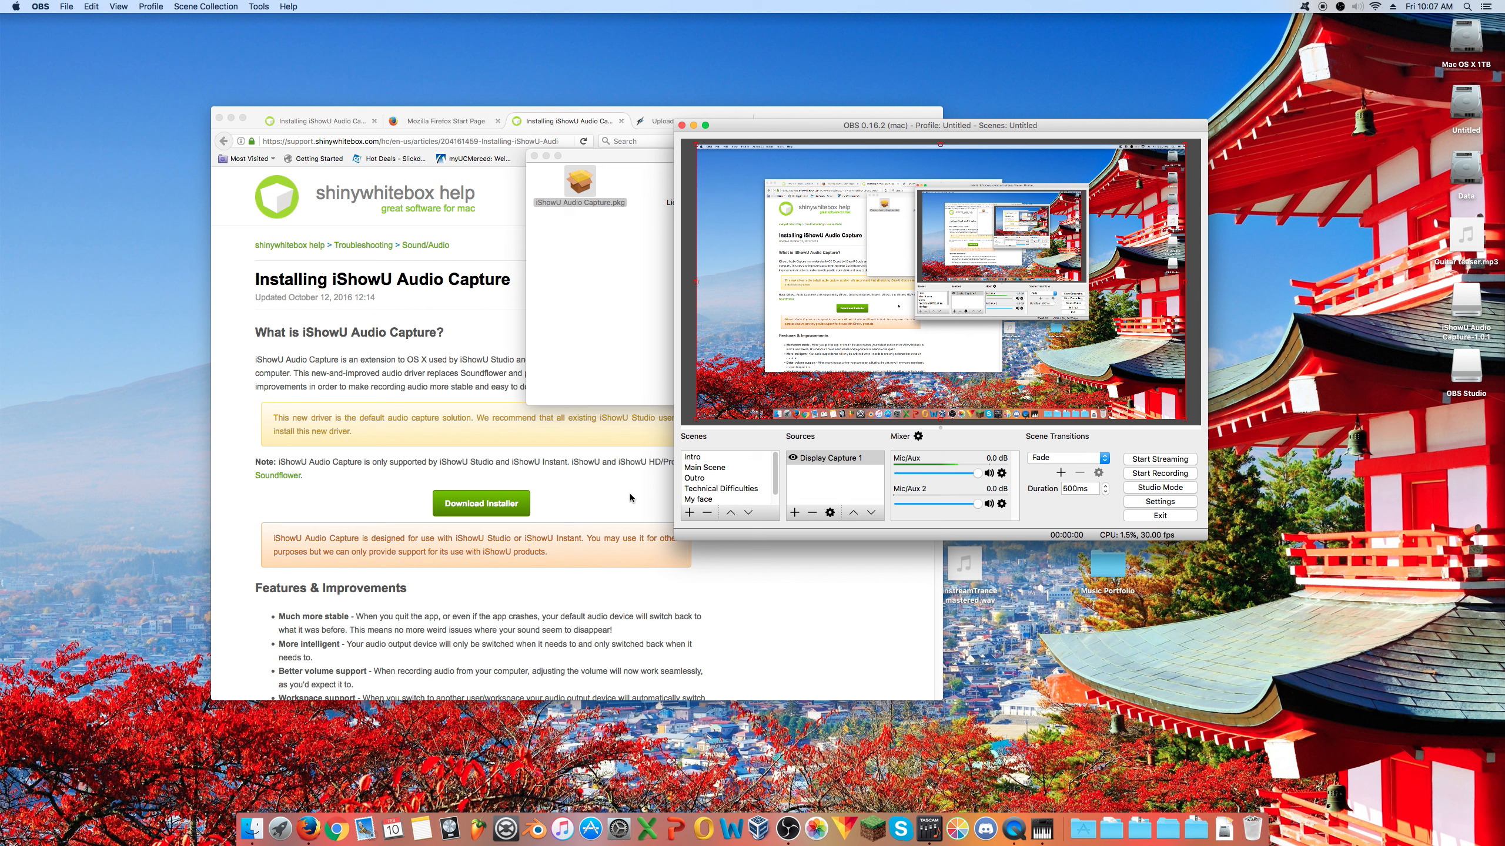
left_click(930, 841)
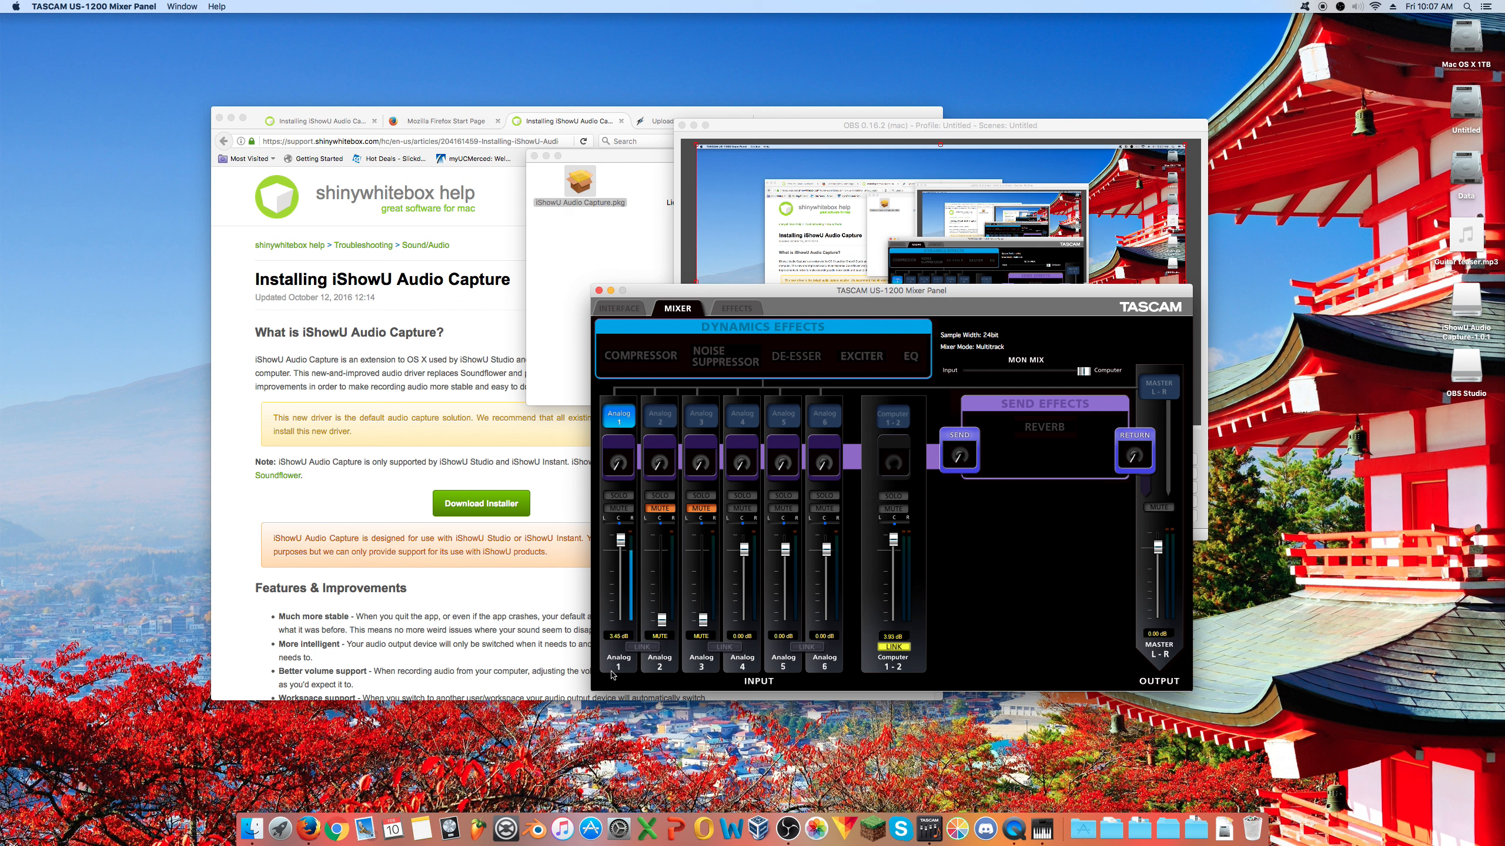
- Check the TASCAM panel's driver, device and sample rate information, and return to its mixer channels
left_click(628, 312)
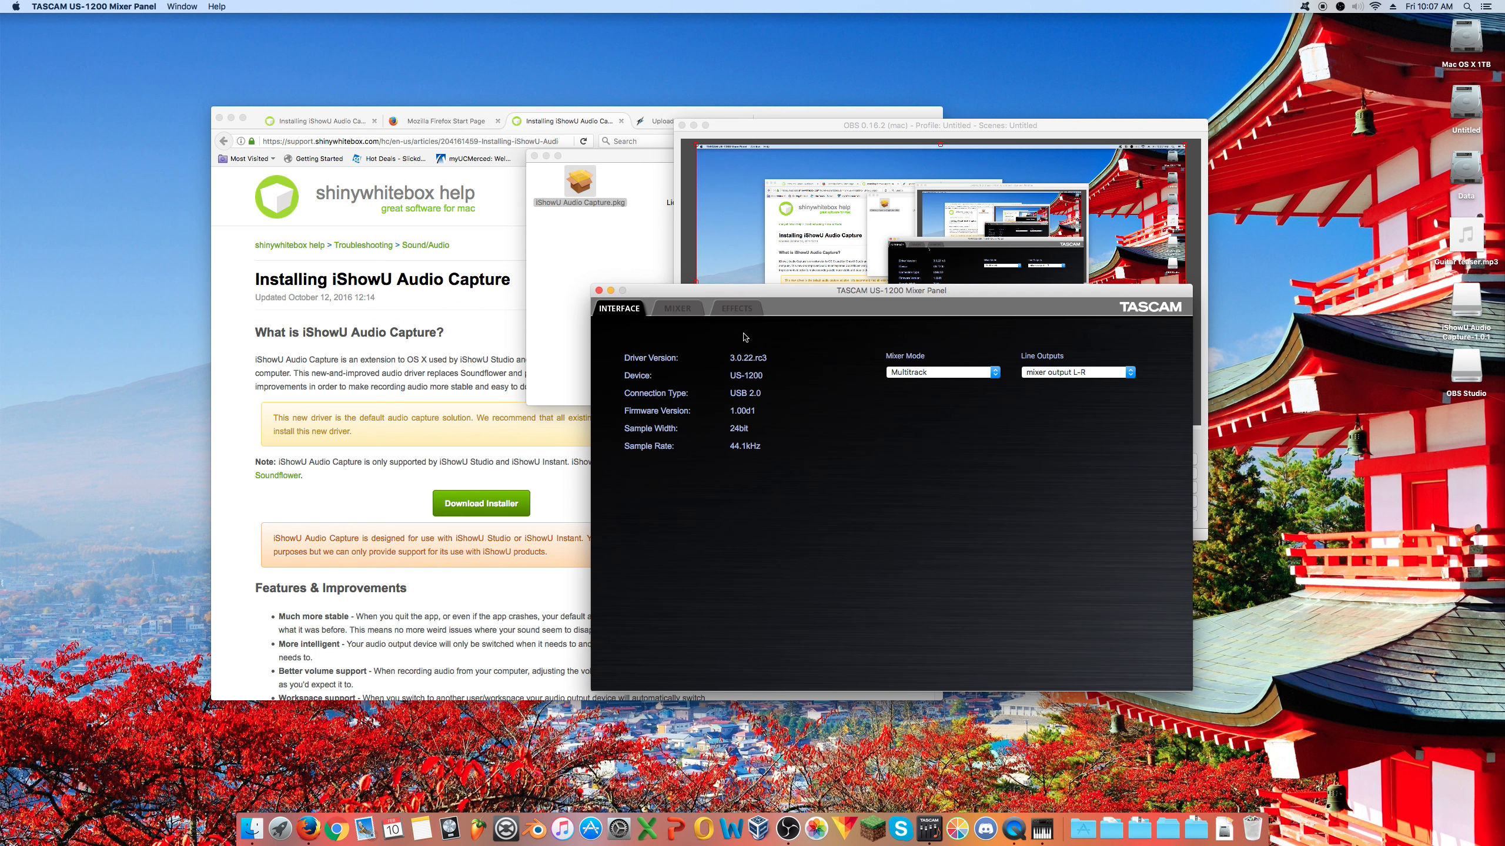
left_click(684, 312)
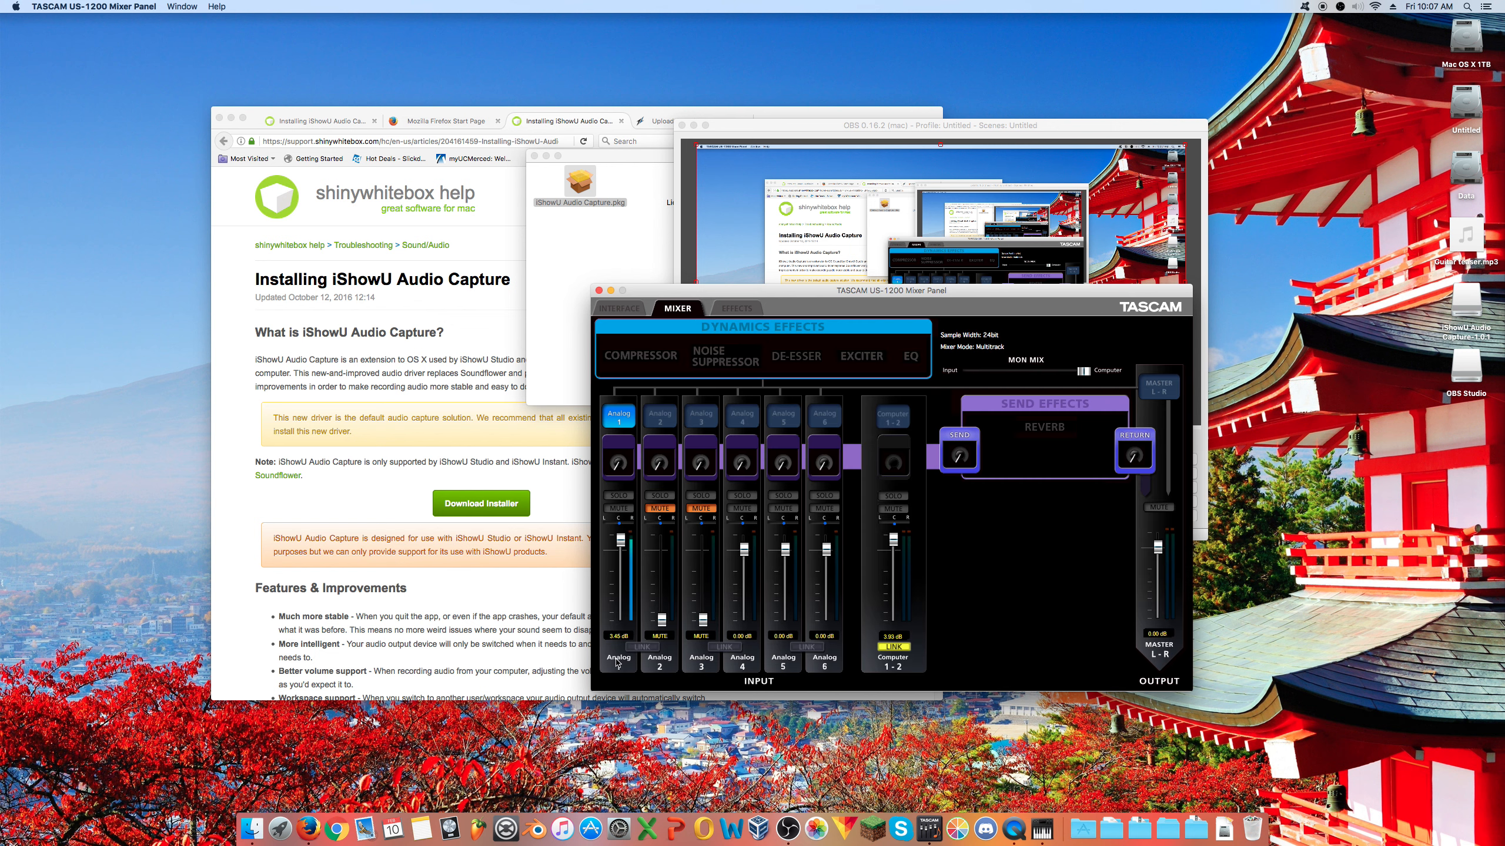
- Bring the OBS window forward, open Advanced Audio Properties, and enable Downmix to Mono for Mic/Aux 2
left_click_drag(852, 122, 698, 152)
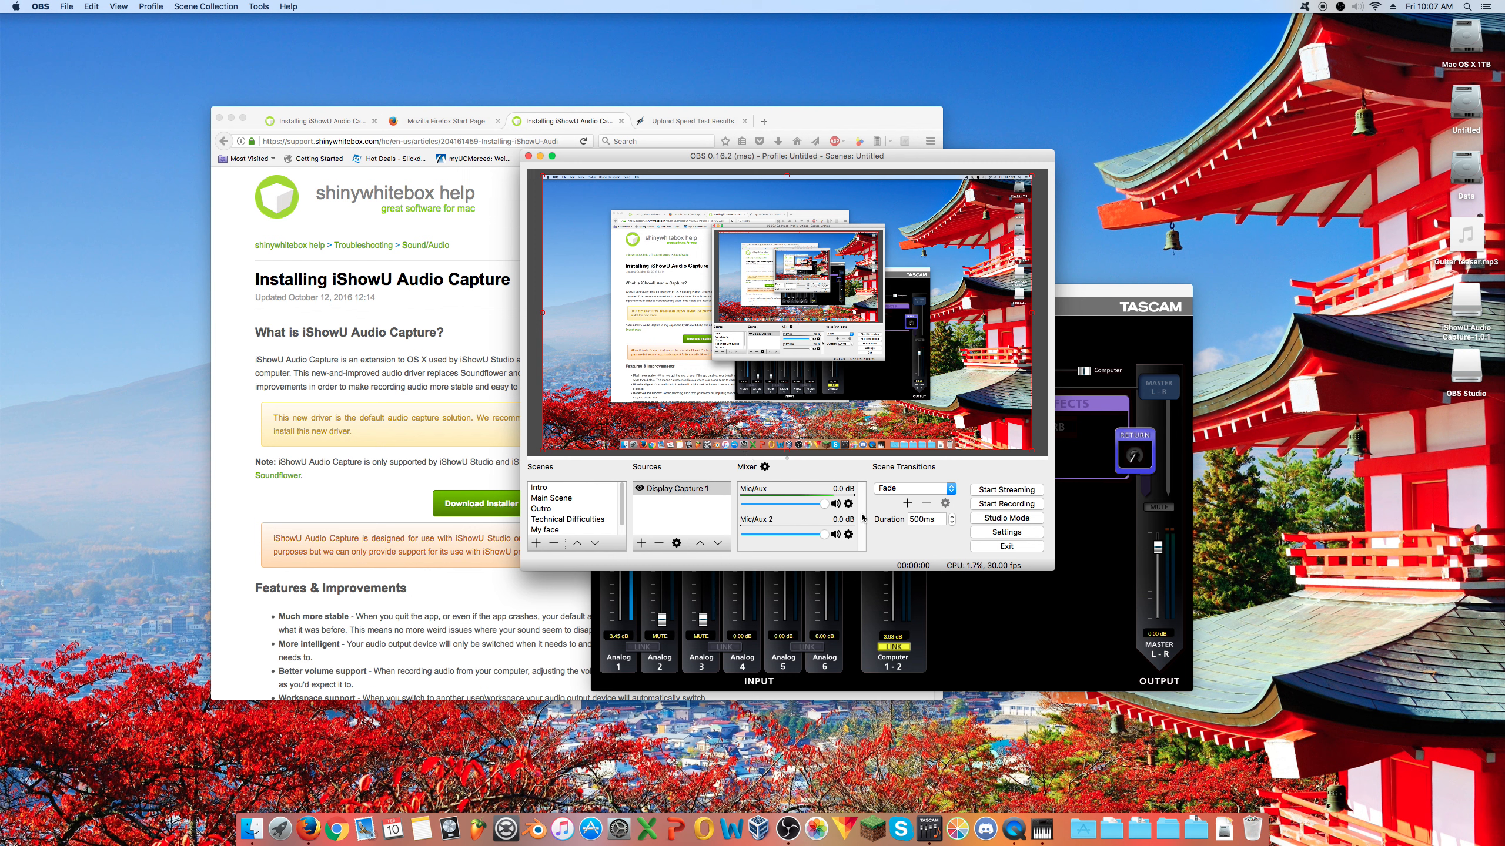
left_click(764, 468)
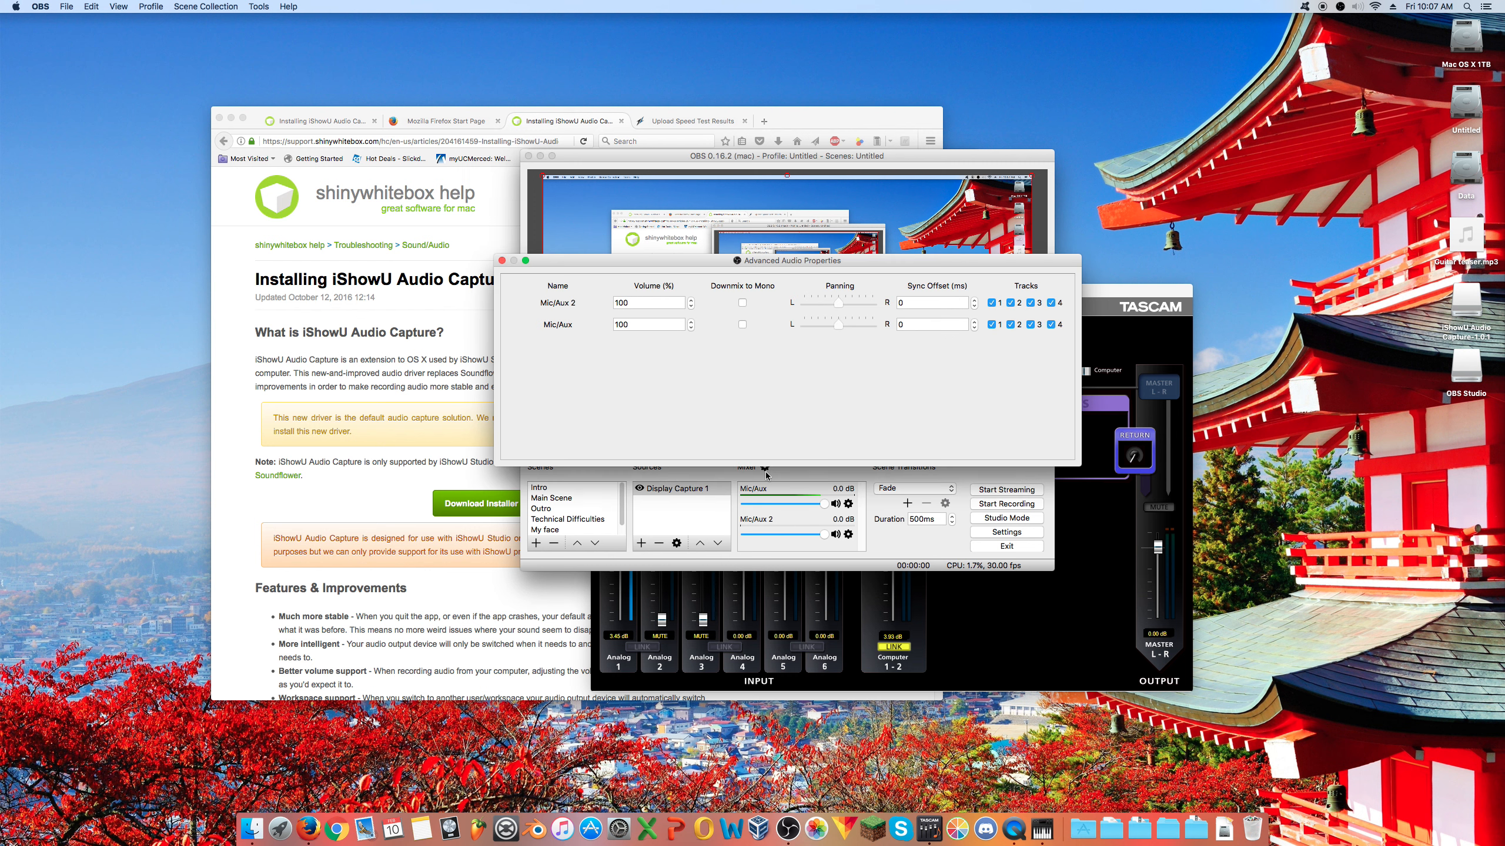
left_click(743, 302)
left_click_drag(643, 267, 846, 324)
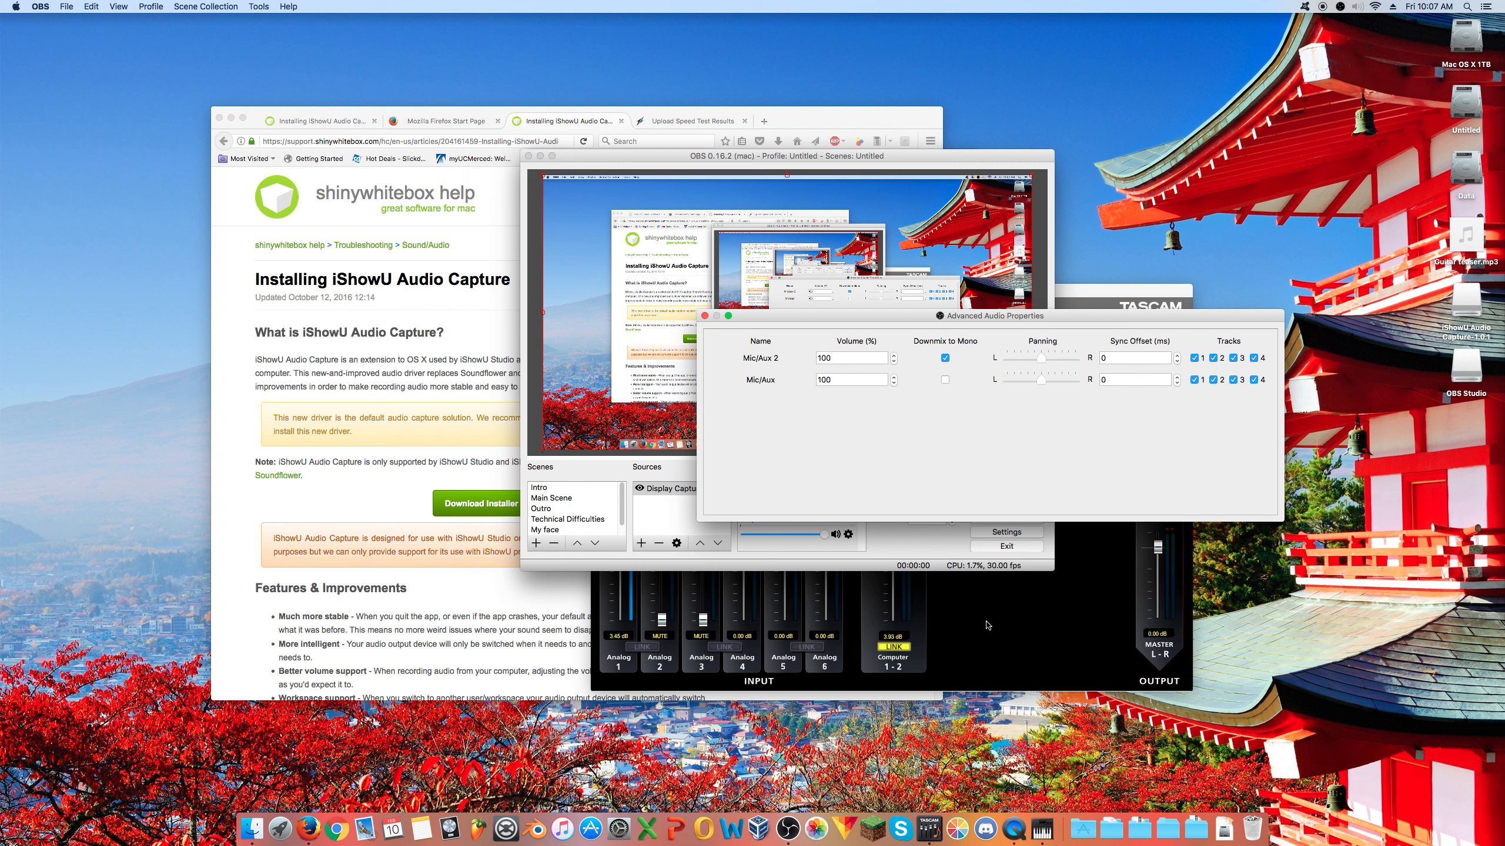
- Check the available Mixer Mode options in the TASCAM panel without changing the mode, and return to the input channels
left_click(984, 623)
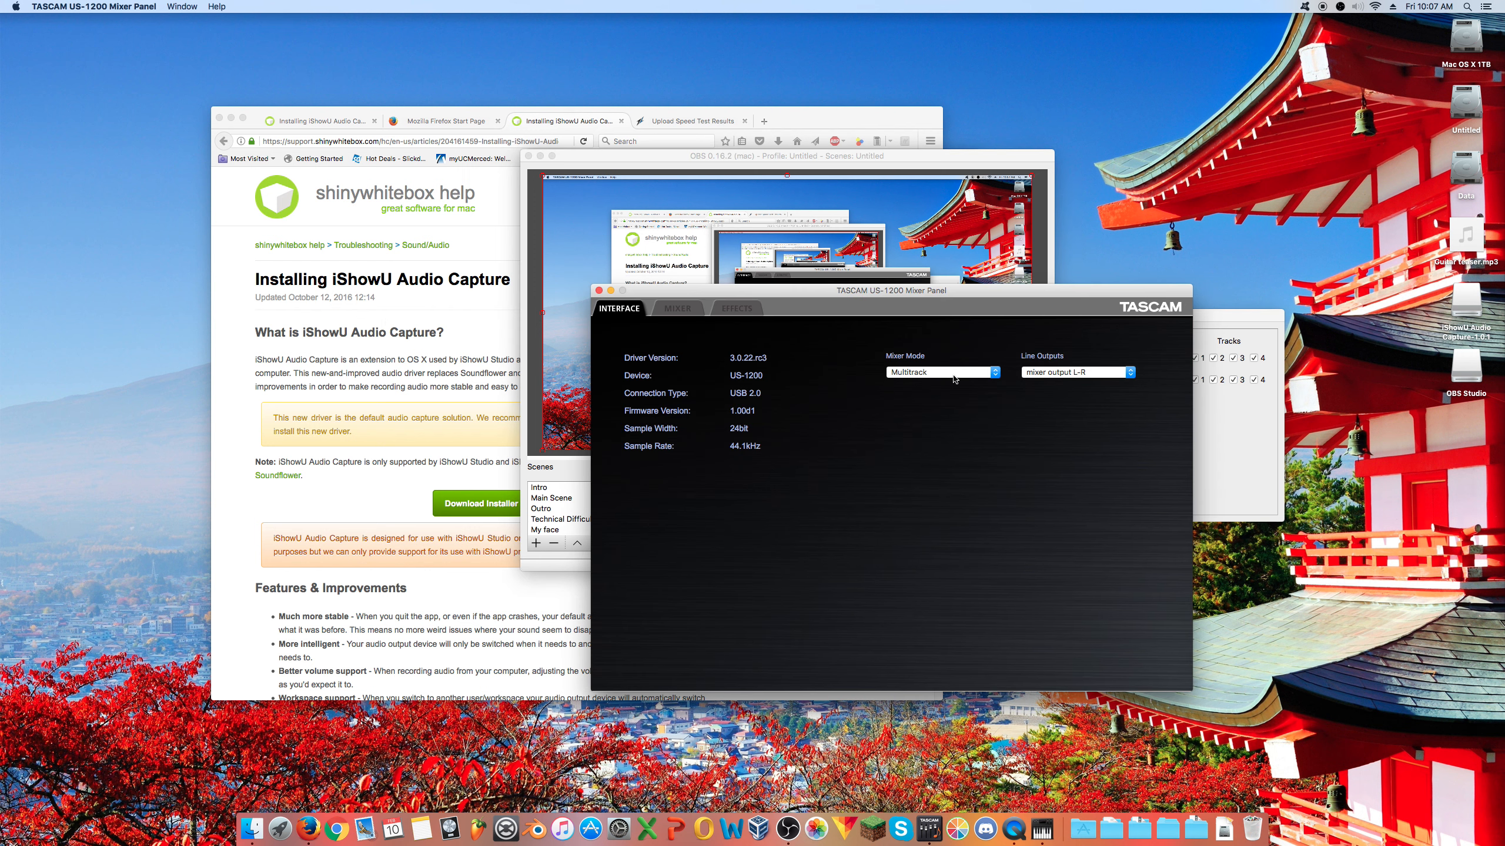
left_click(956, 378)
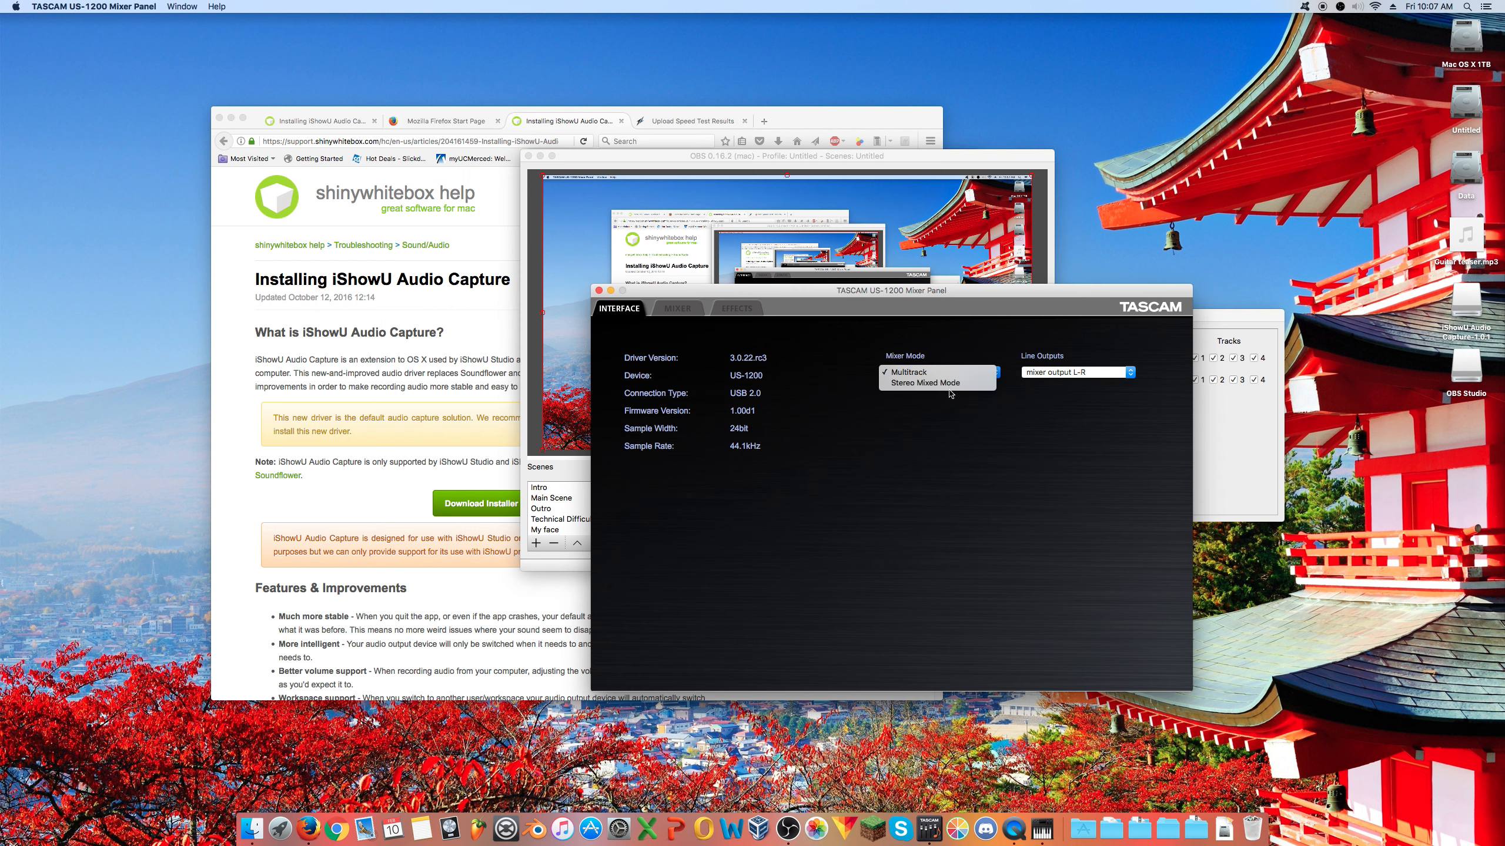
left_click(847, 493)
left_click(678, 306)
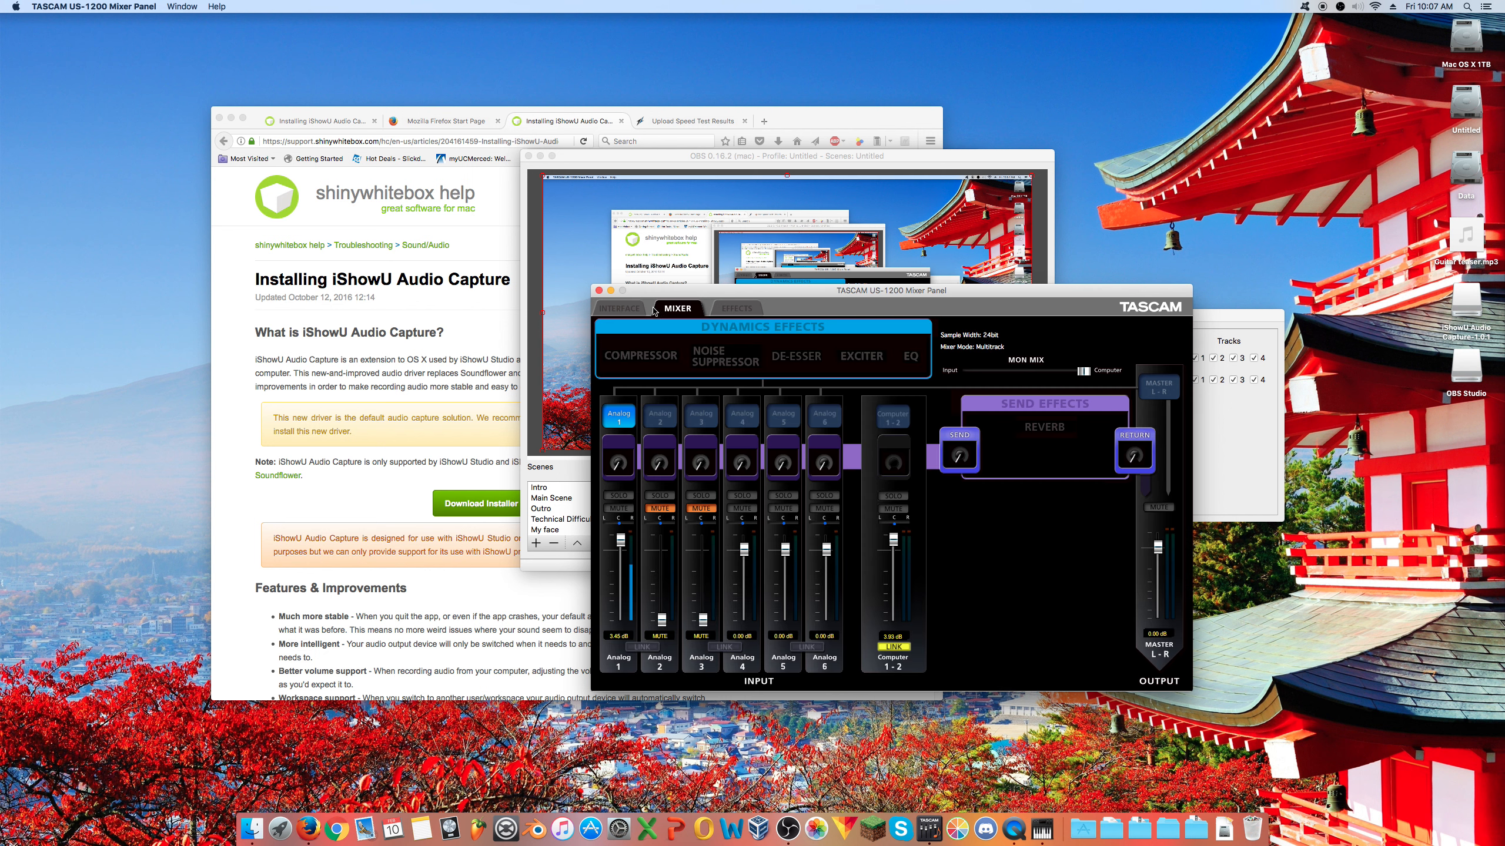
left_click_drag(646, 294, 637, 296)
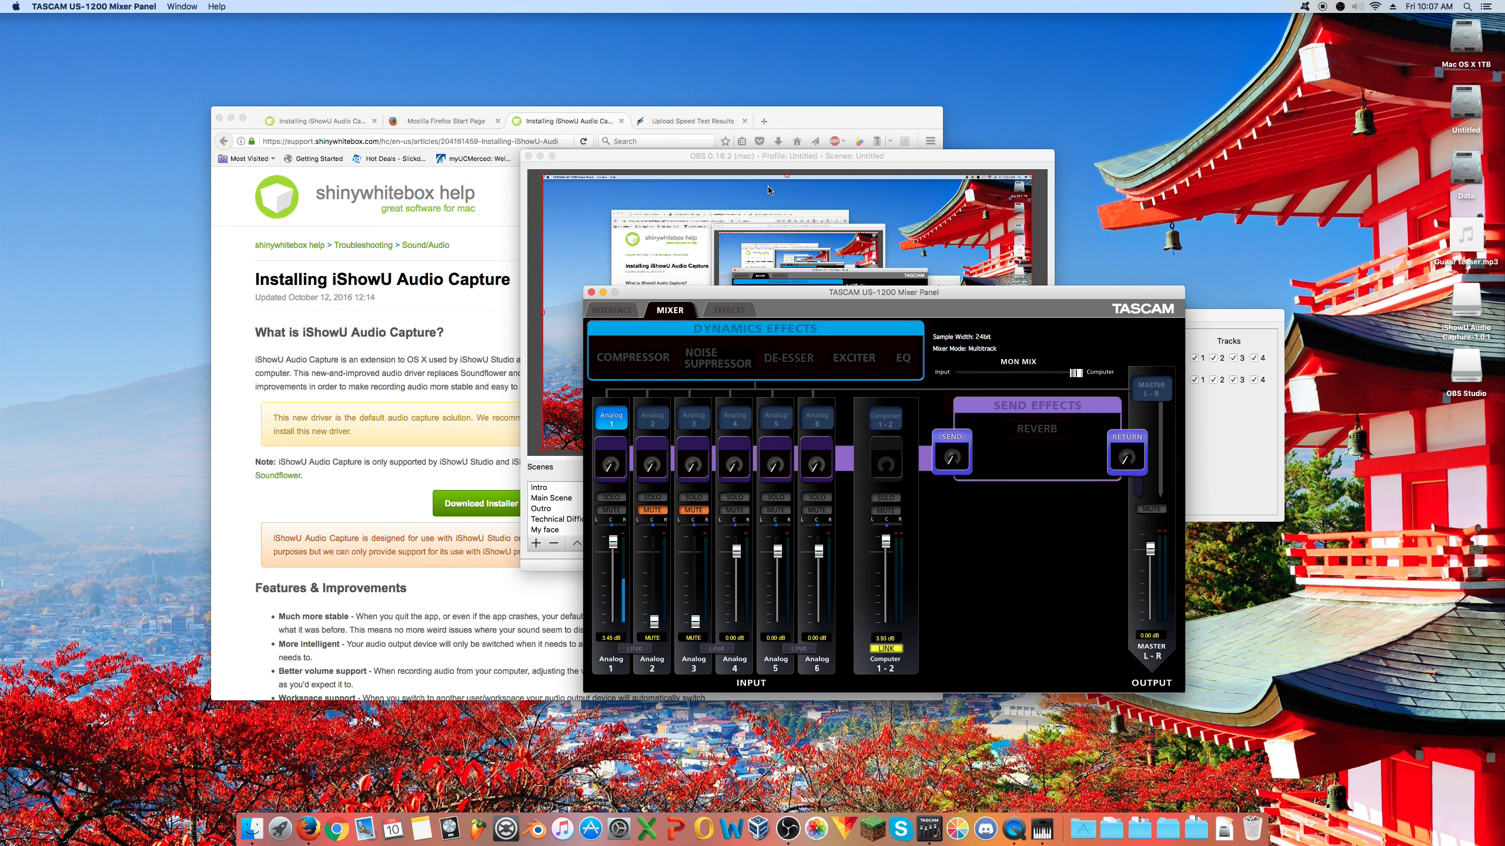
- Move the TASCAM panel off the desktop and shift the Advanced Audio Properties window clear of the OBS mixer
left_click_drag(709, 292, 1504, 300)
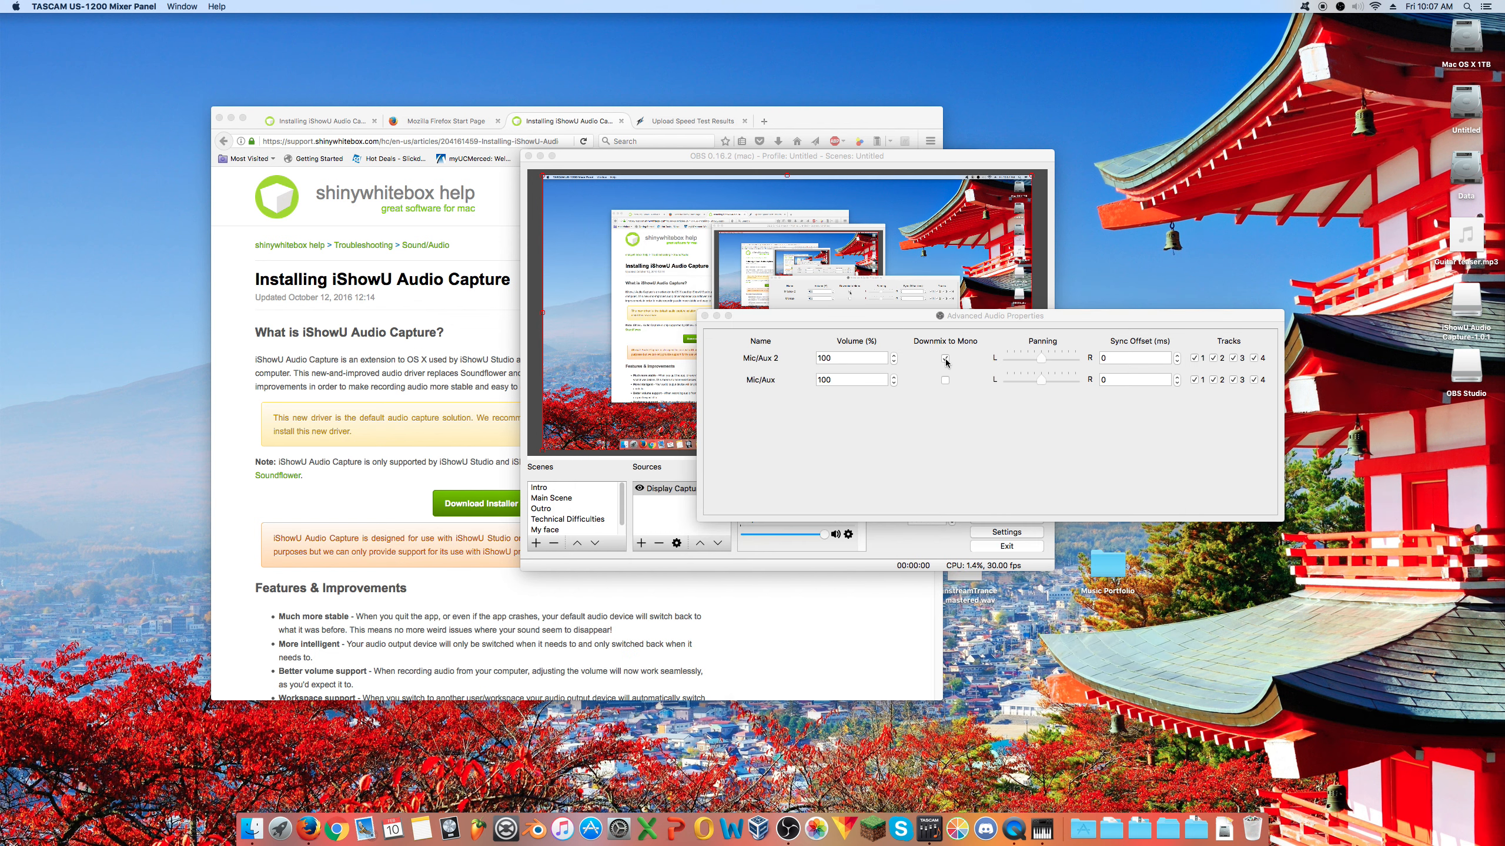
left_click_drag(893, 319, 814, 330)
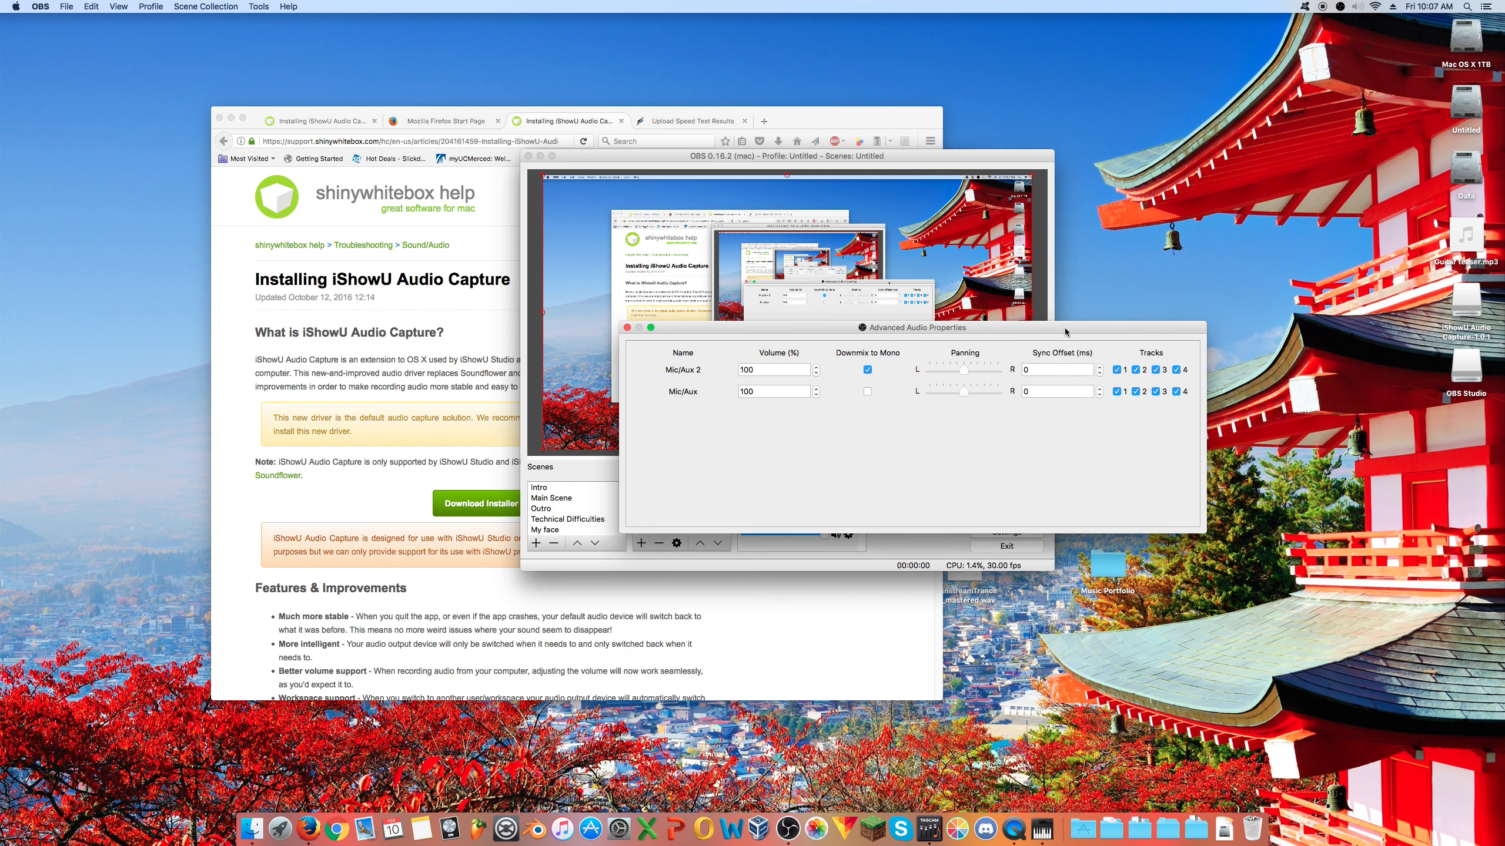
left_click_drag(1085, 334, 1100, 248)
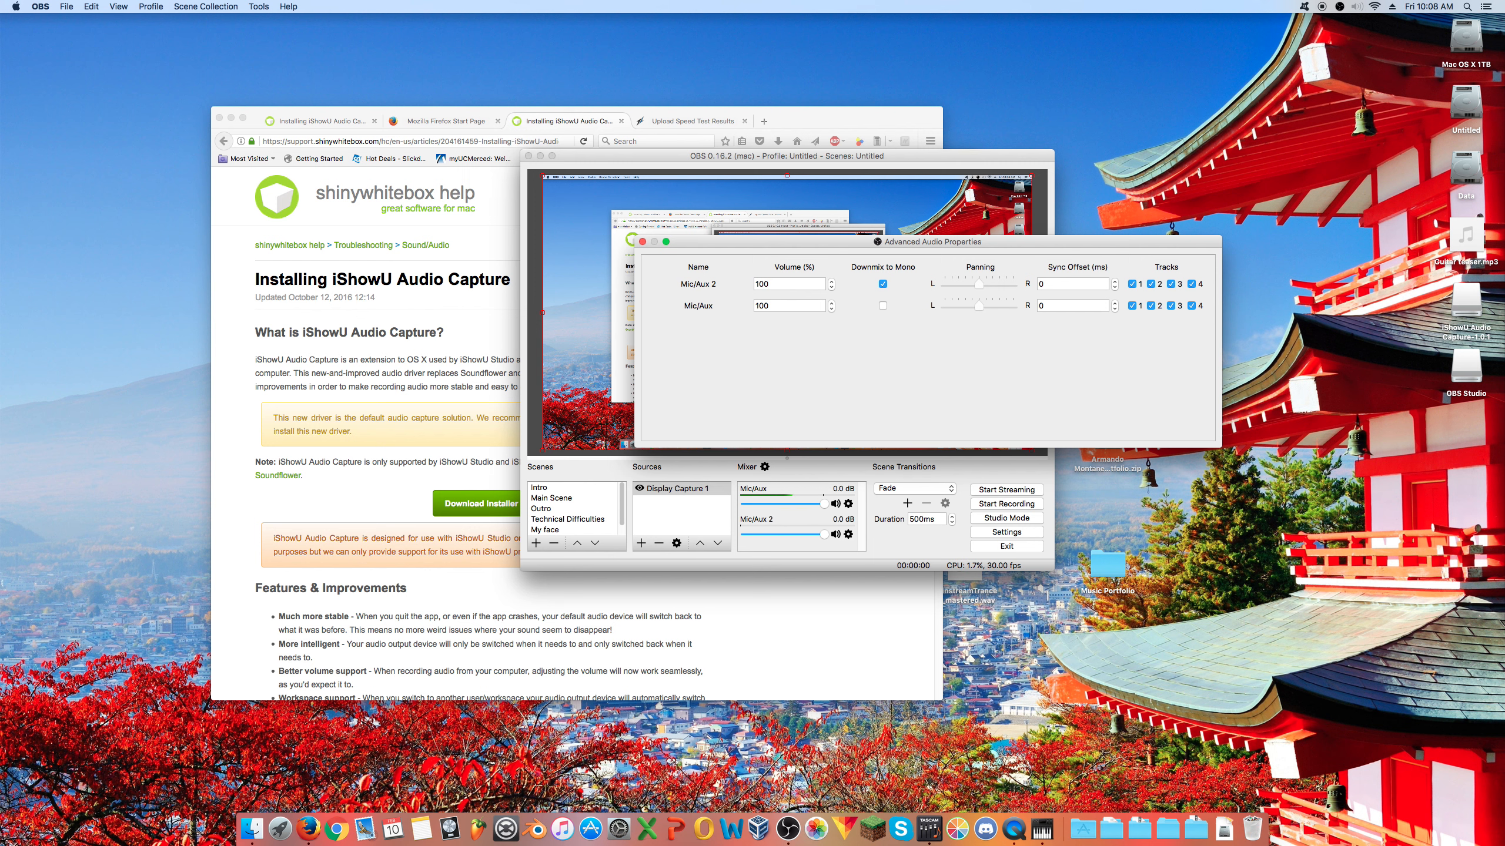
- Review the TASCAM panel's interface settings and input channels again, and put the panel out of view
left_click(681, 235)
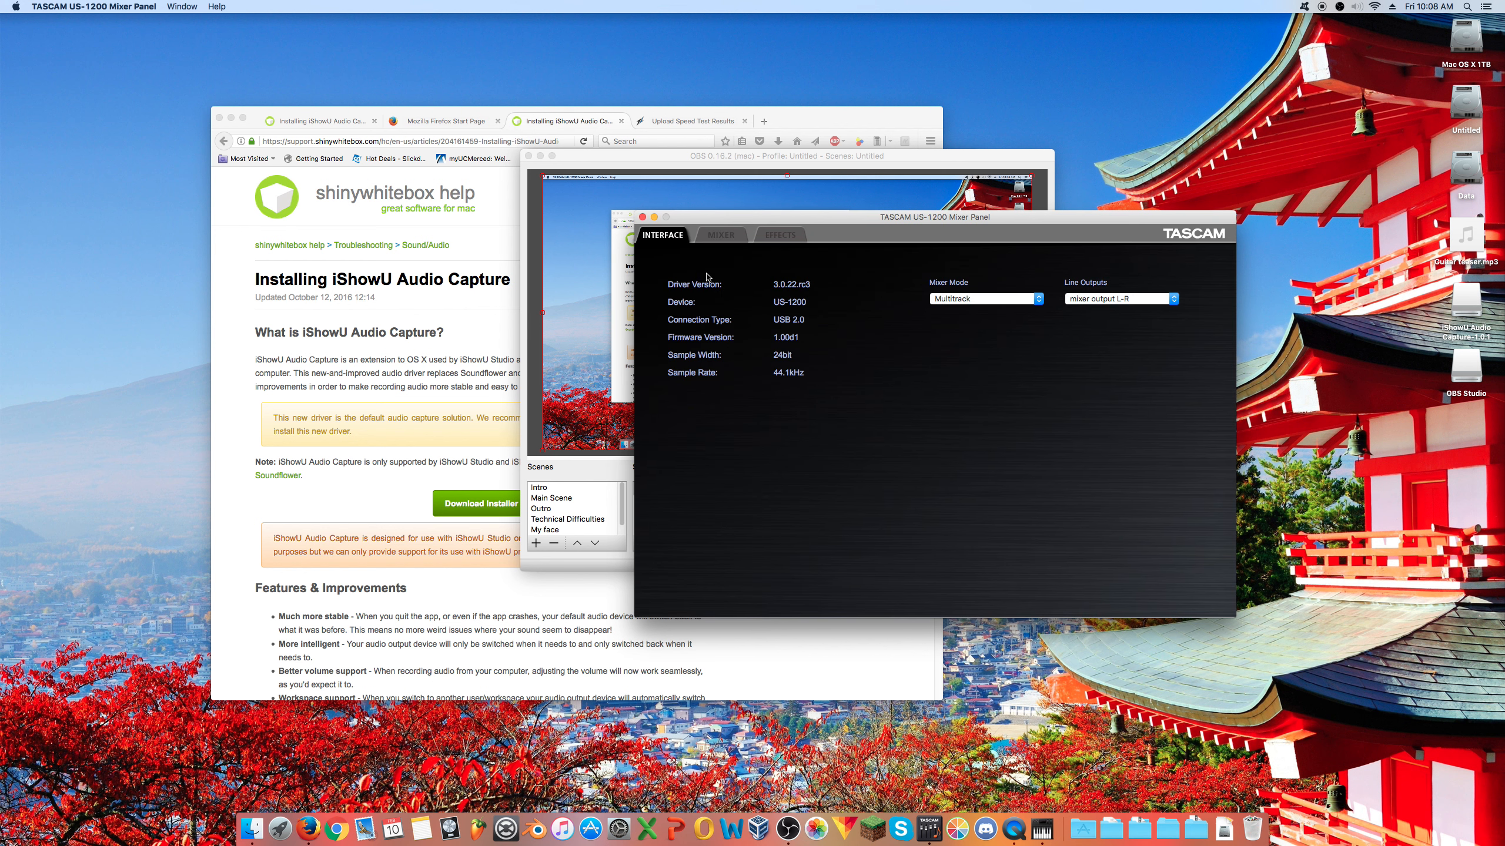
left_click(983, 299)
left_click(716, 291)
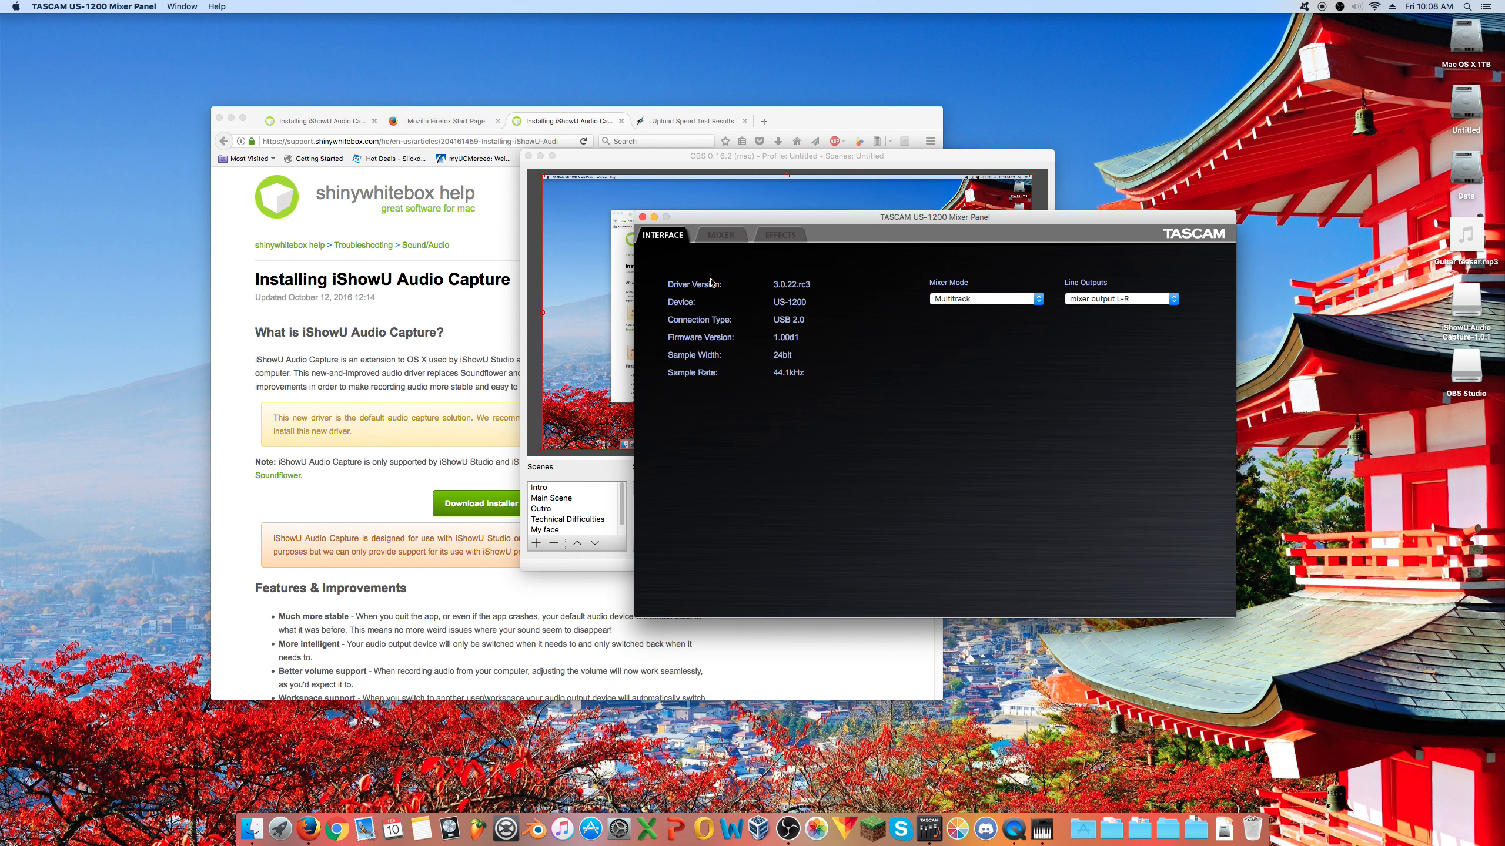
left_click(718, 235)
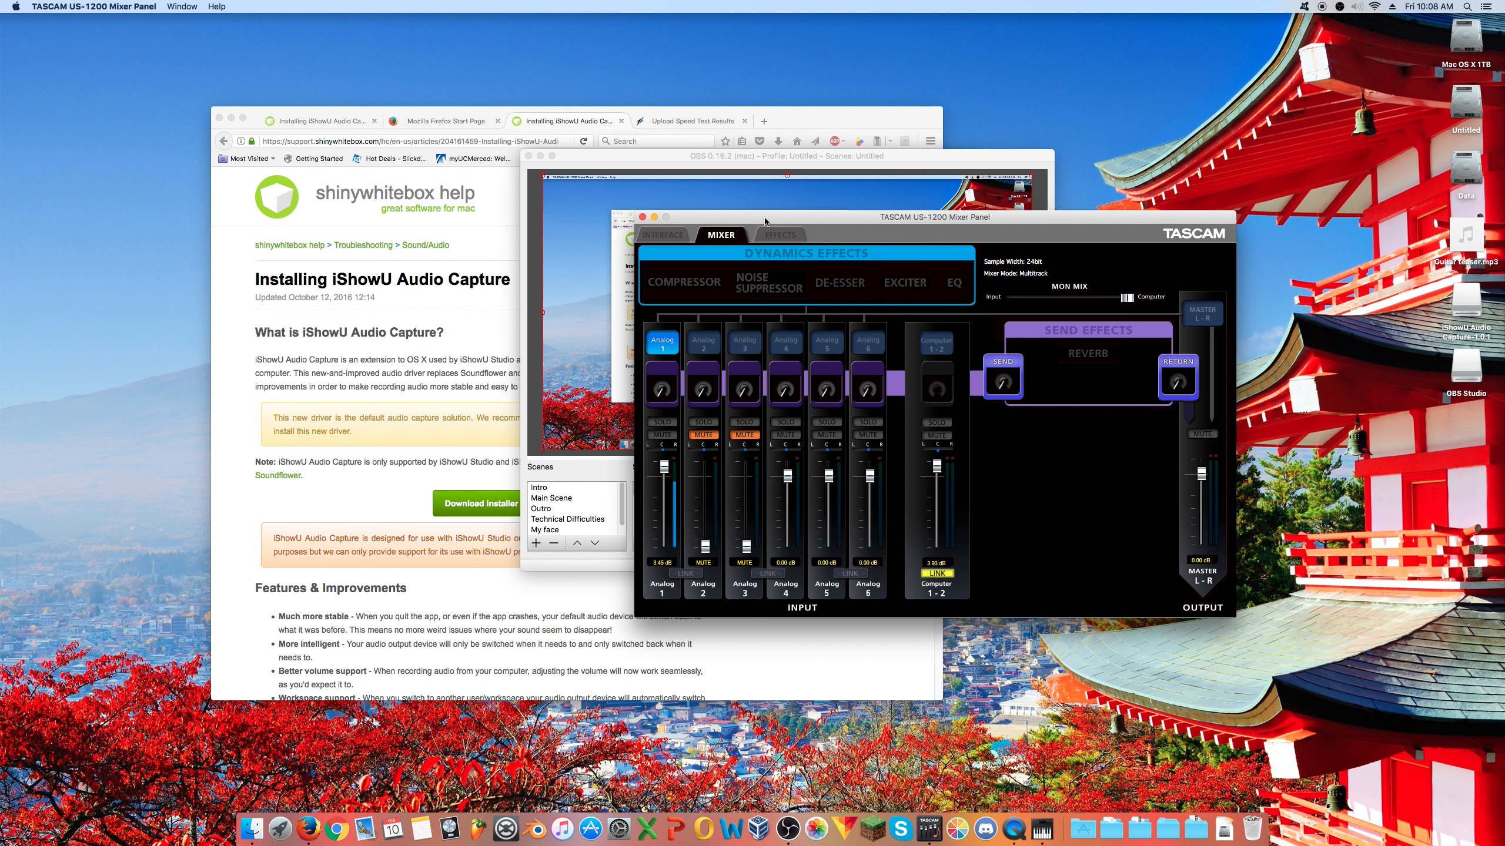
left_click(654, 217)
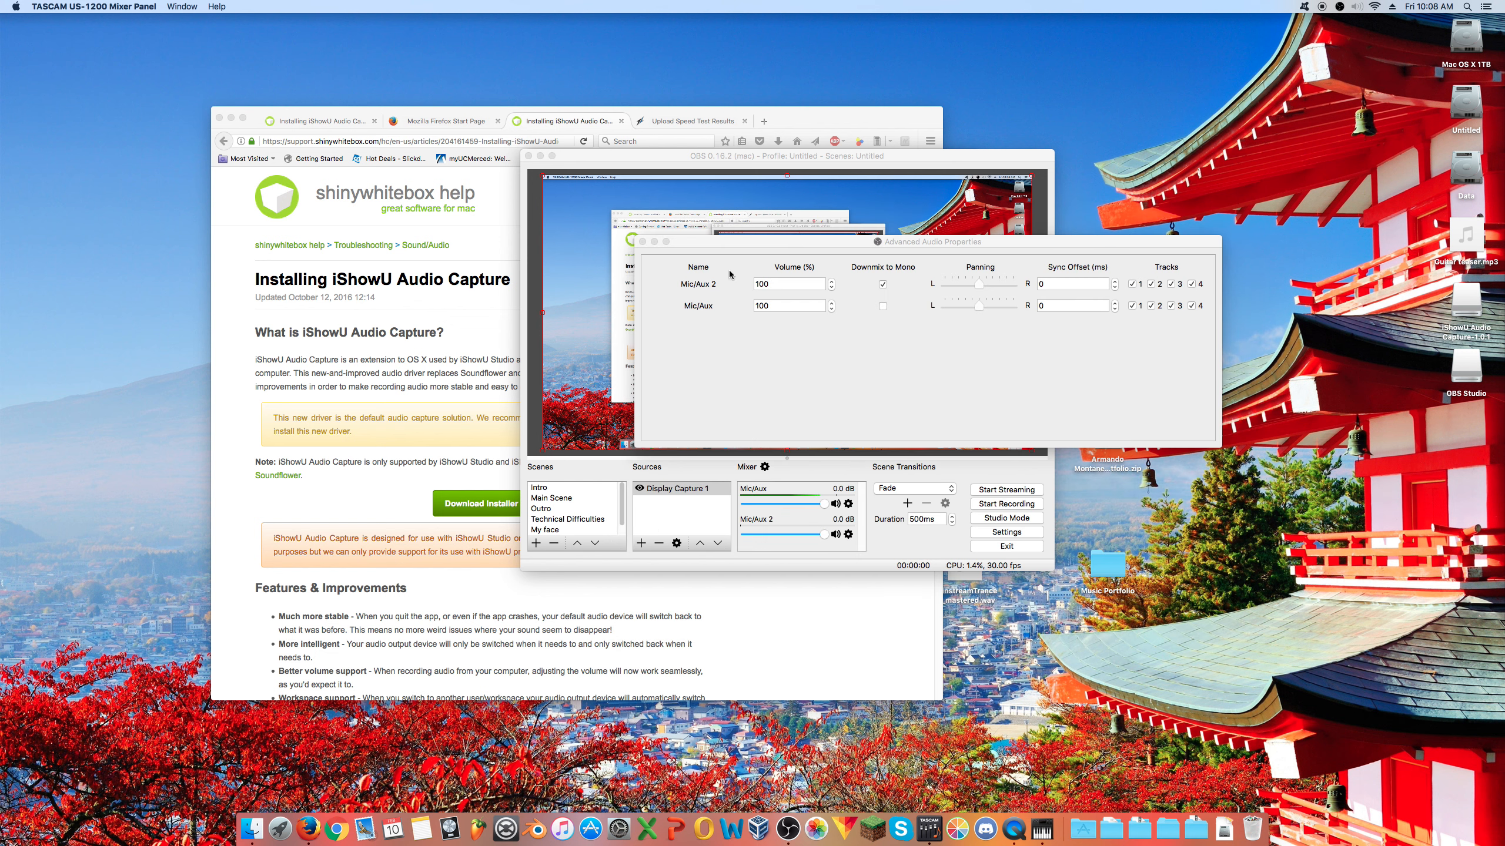
- Compare the TASCAM input channels with the Advanced Audio Properties, move the panel away, and close the properties window
left_click_drag(759, 241, 686, 234)
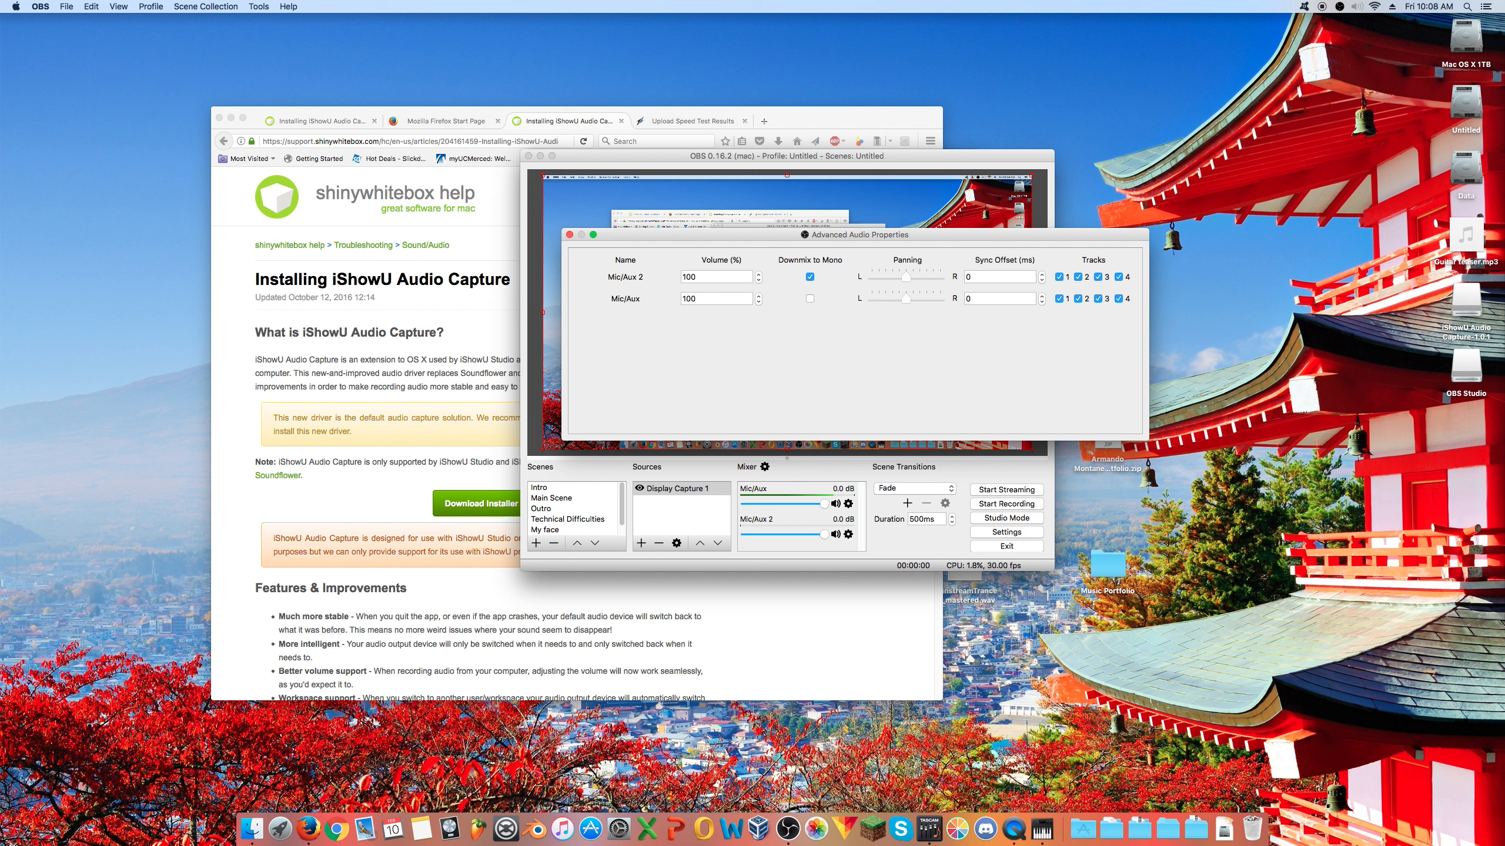
left_click_drag(1504, 282, 799, 243)
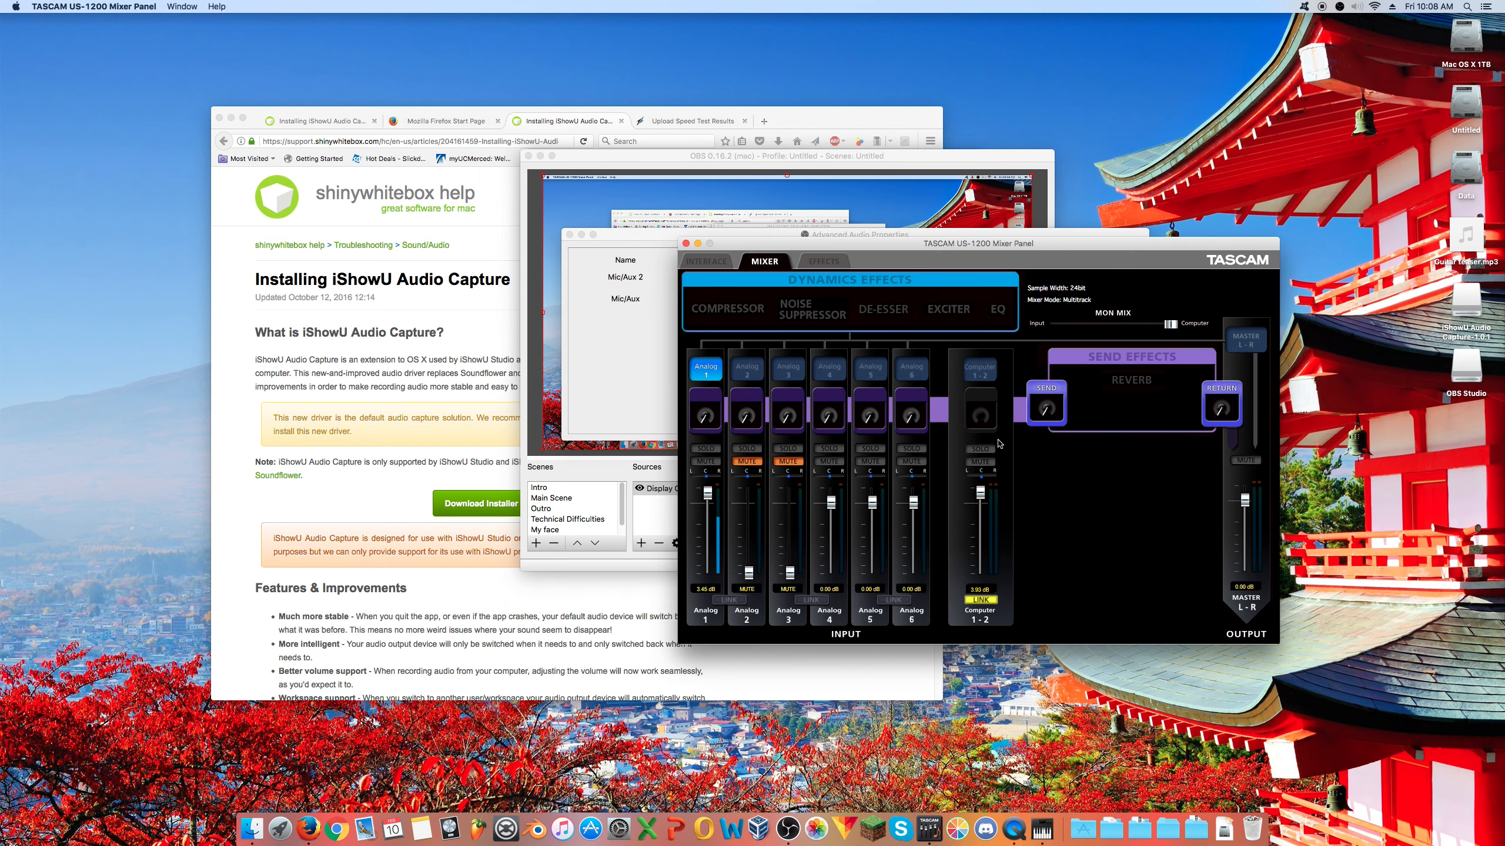
left_click_drag(838, 249, 1504, 282)
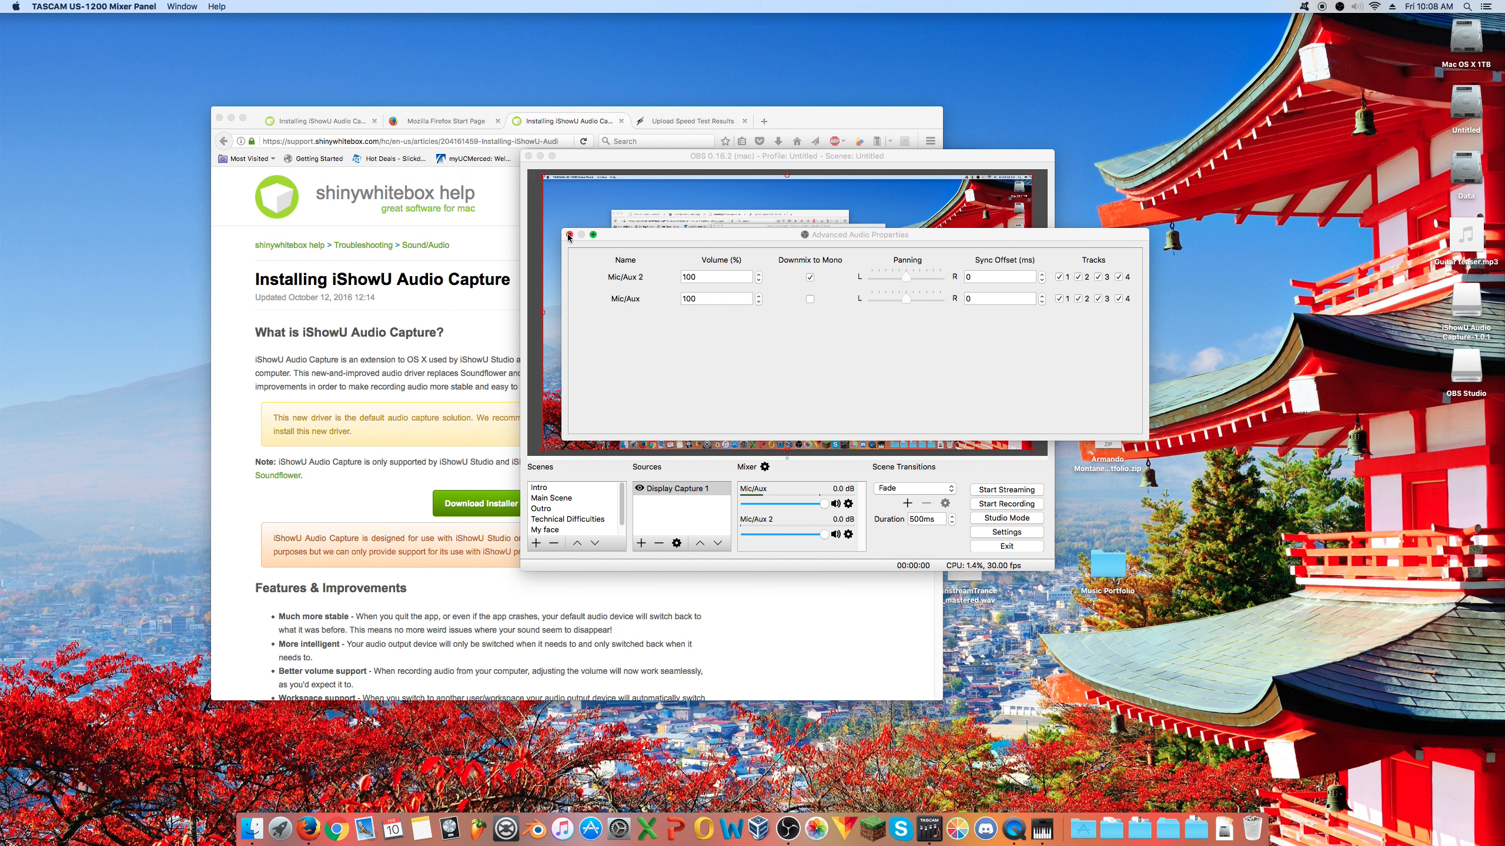
left_click_drag(683, 237, 601, 244)
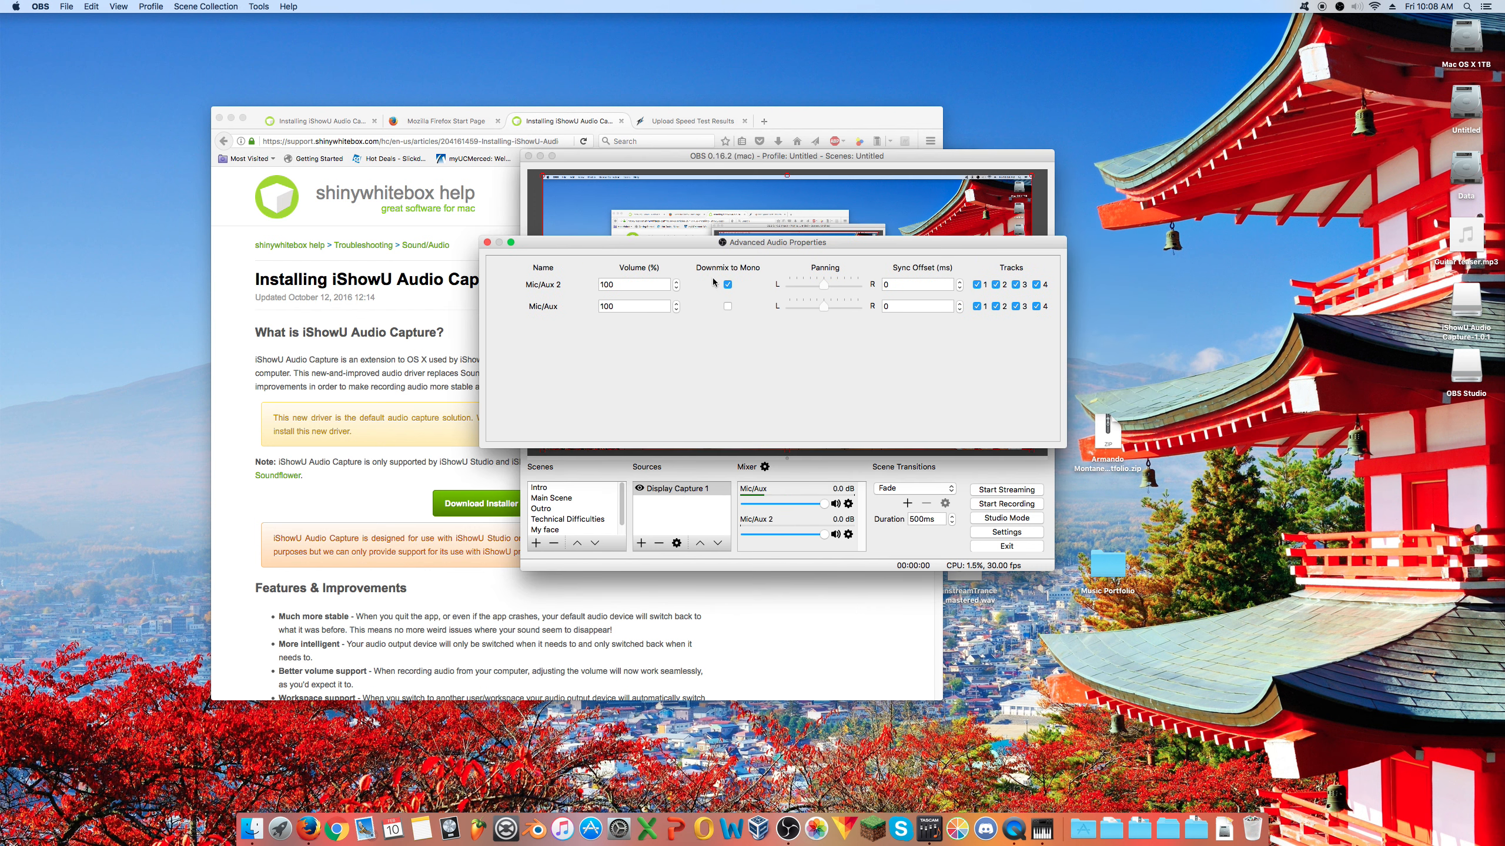
left_click(486, 242)
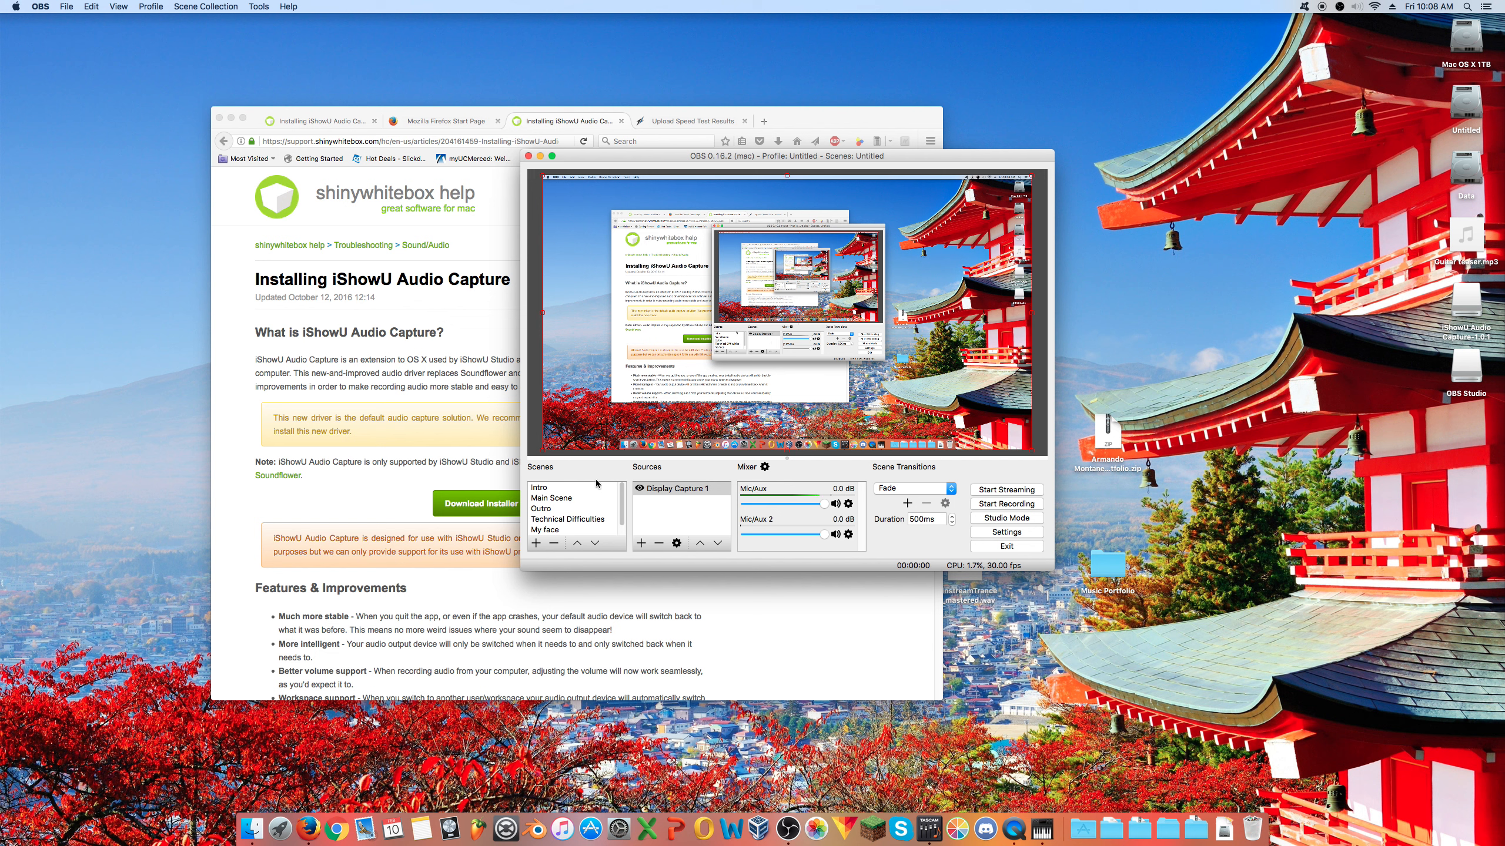
- View the source types available to add, and preview the Intro scene by toggling its Manak1n and Welcome Text sources off and on
left_click(641, 543)
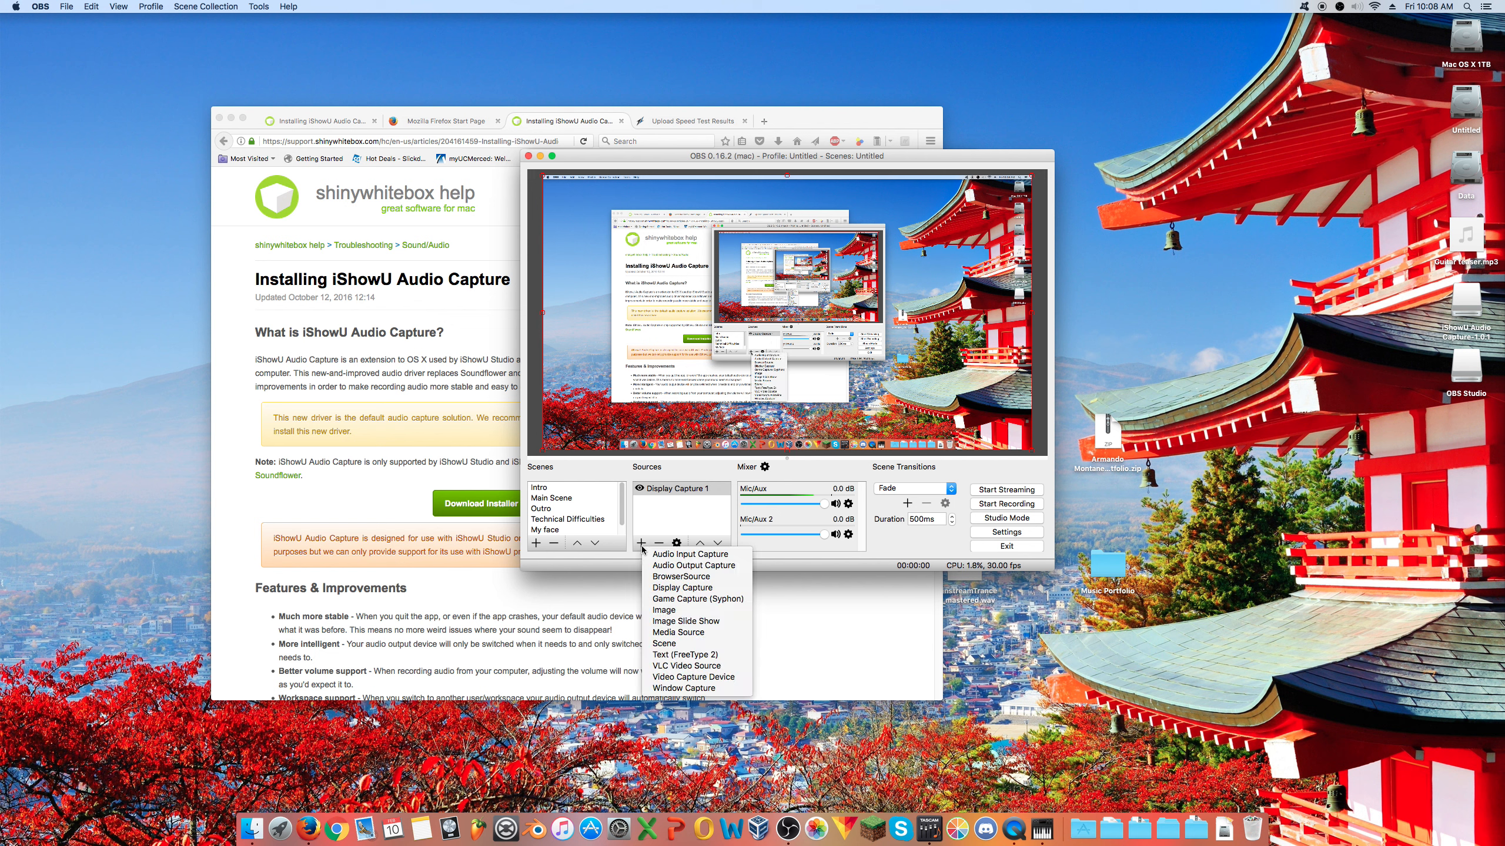
left_click(635, 532)
left_click(549, 488)
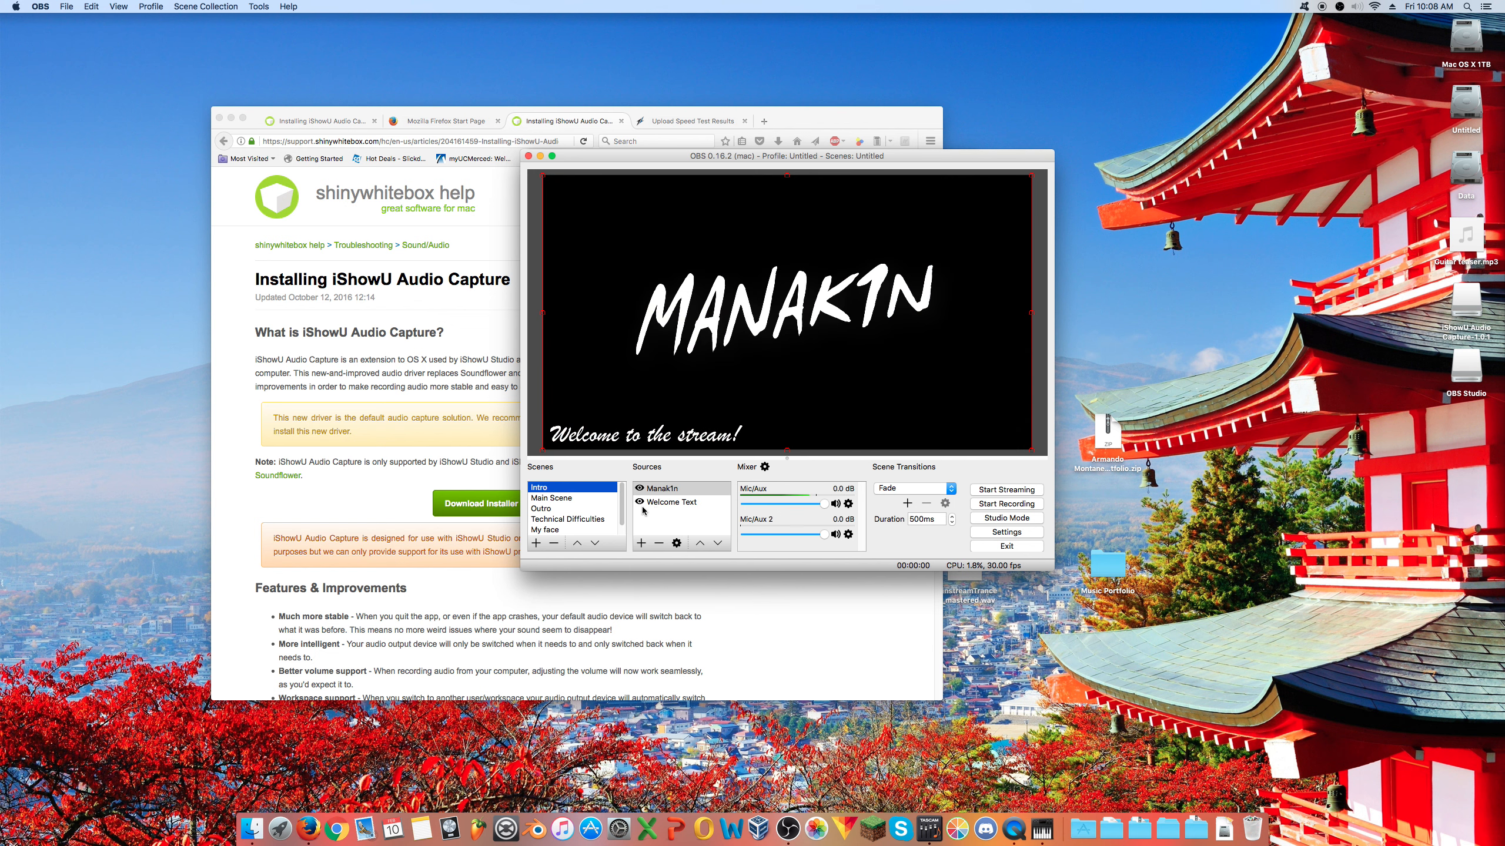
left_click(639, 488)
left_click(639, 488)
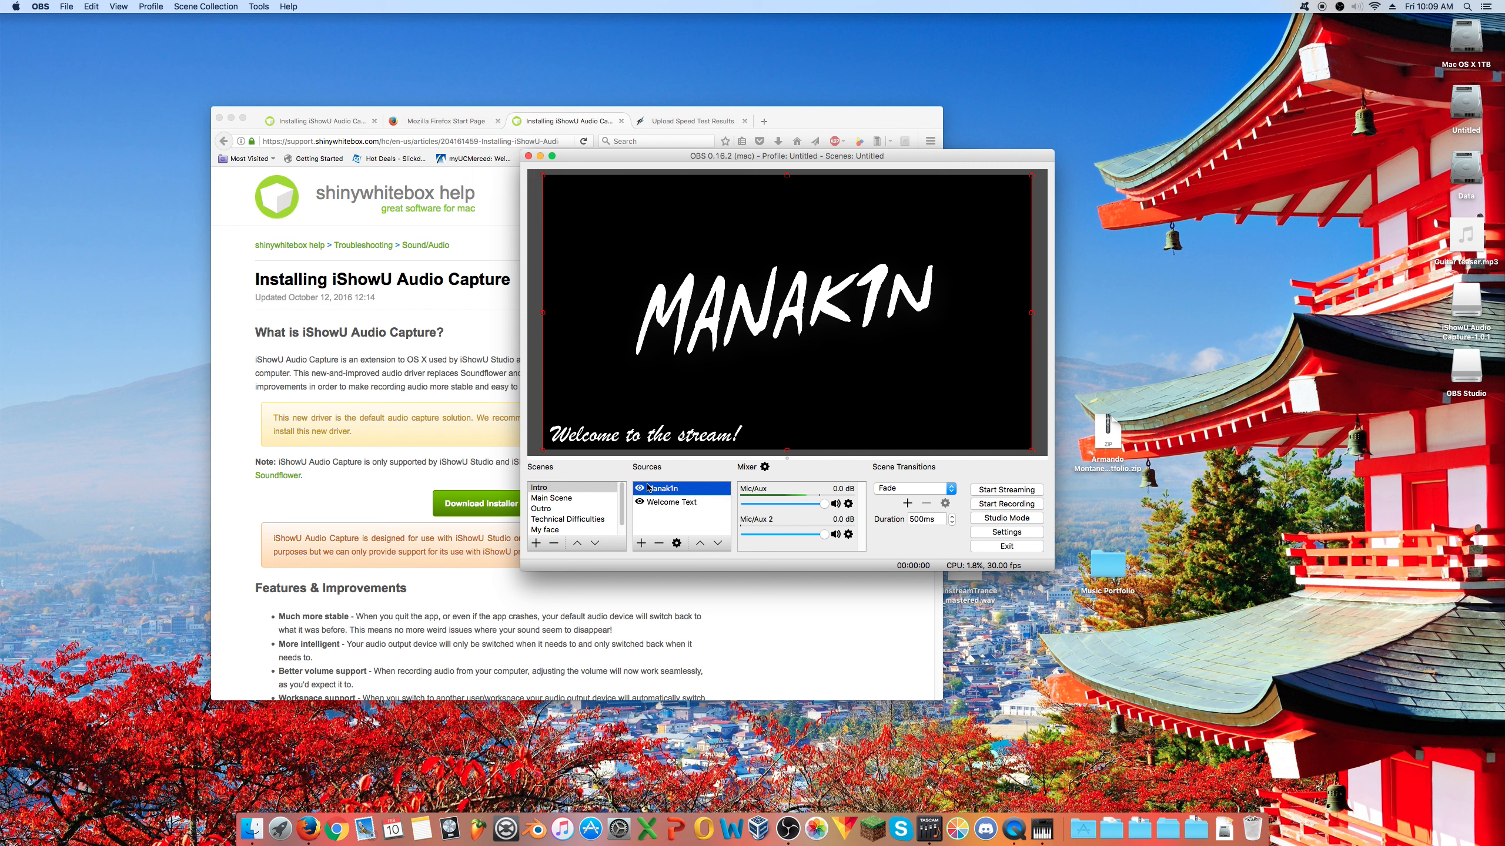
left_click(668, 503)
left_click(640, 502)
left_click(640, 502)
- Preview the Outro scene and toggle the visibility of its Thanks text off and on
left_click(553, 509)
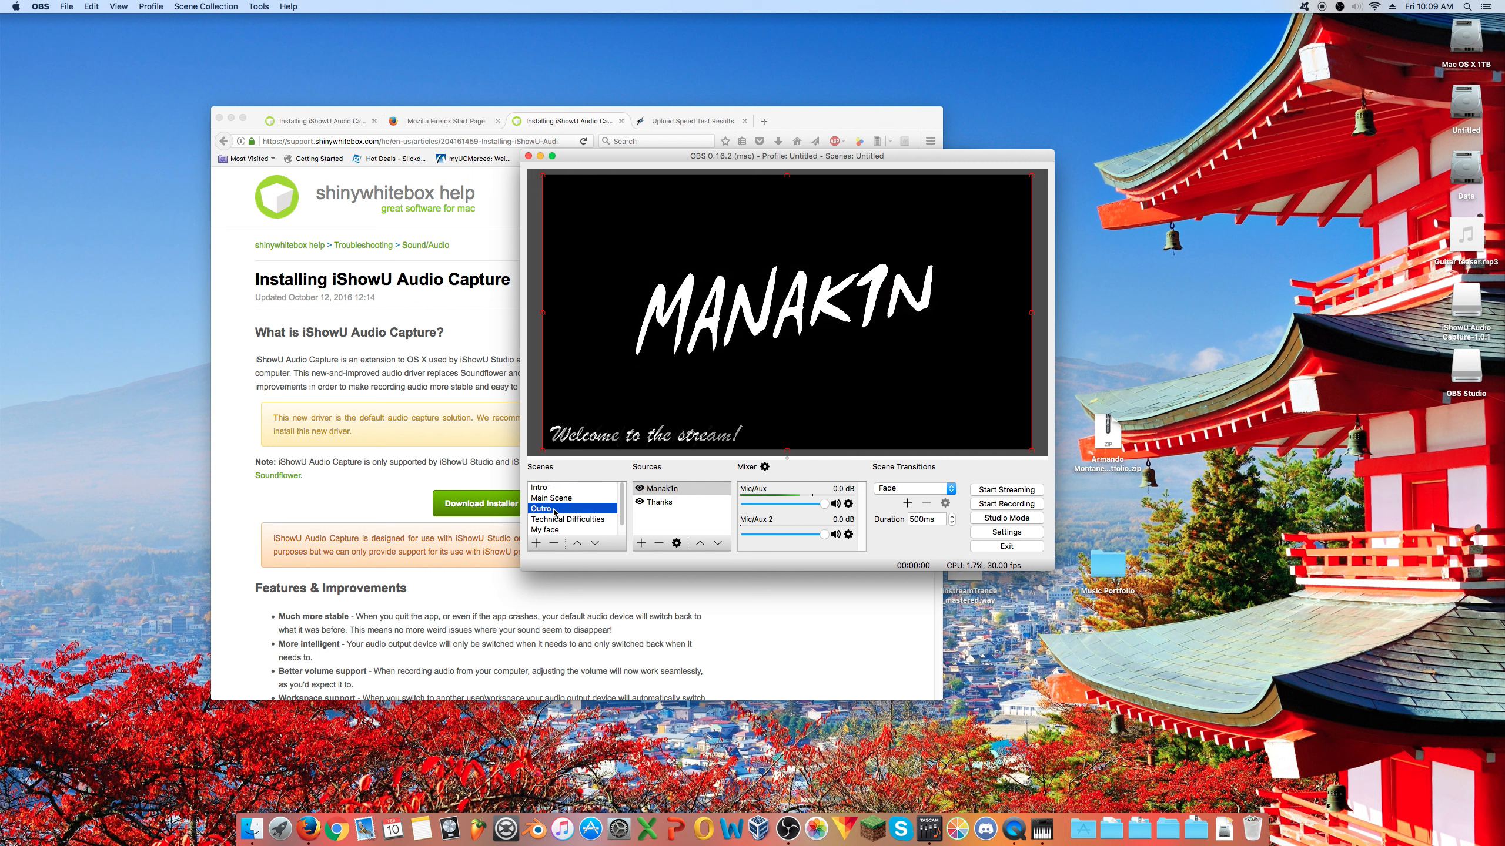
left_click(640, 503)
left_click(640, 503)
left_click(641, 503)
left_click(640, 503)
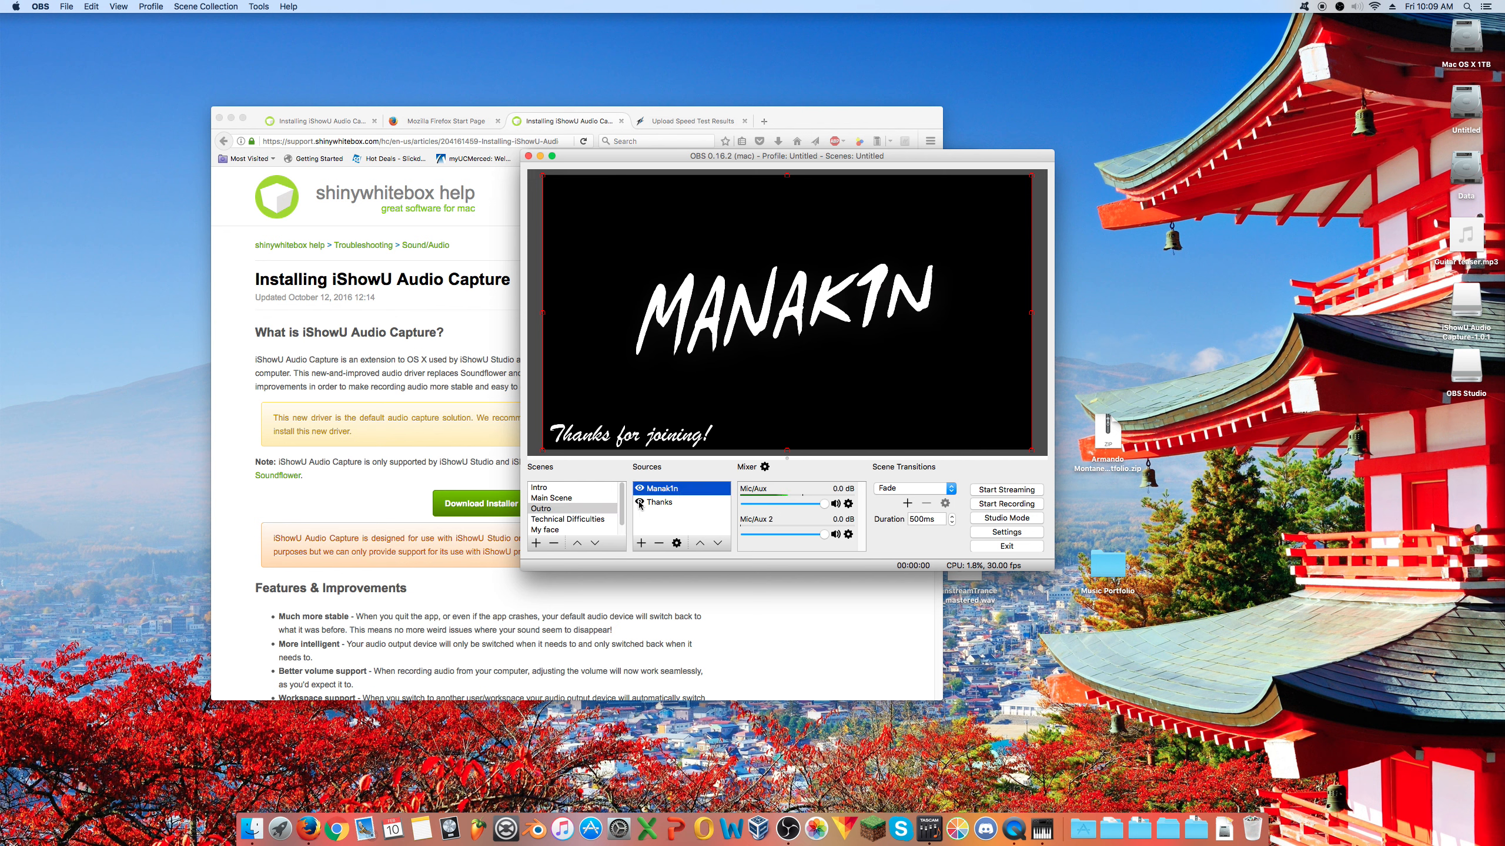
- Open the Main Scene and inspect its Text Top Right, Text Over Video and Manak1n sources in the preview
left_click(549, 499)
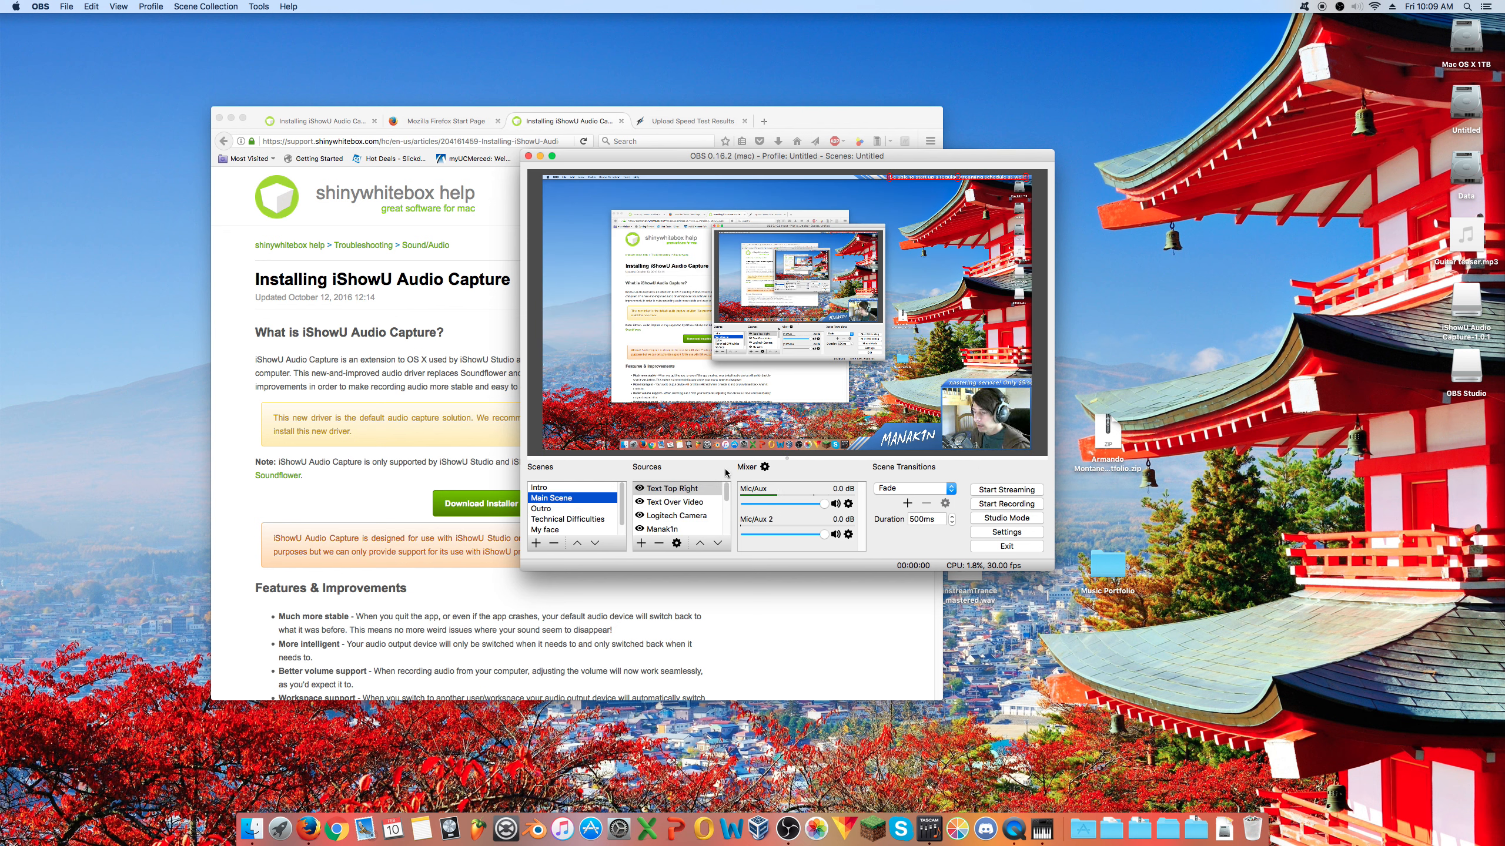
left_click(638, 487)
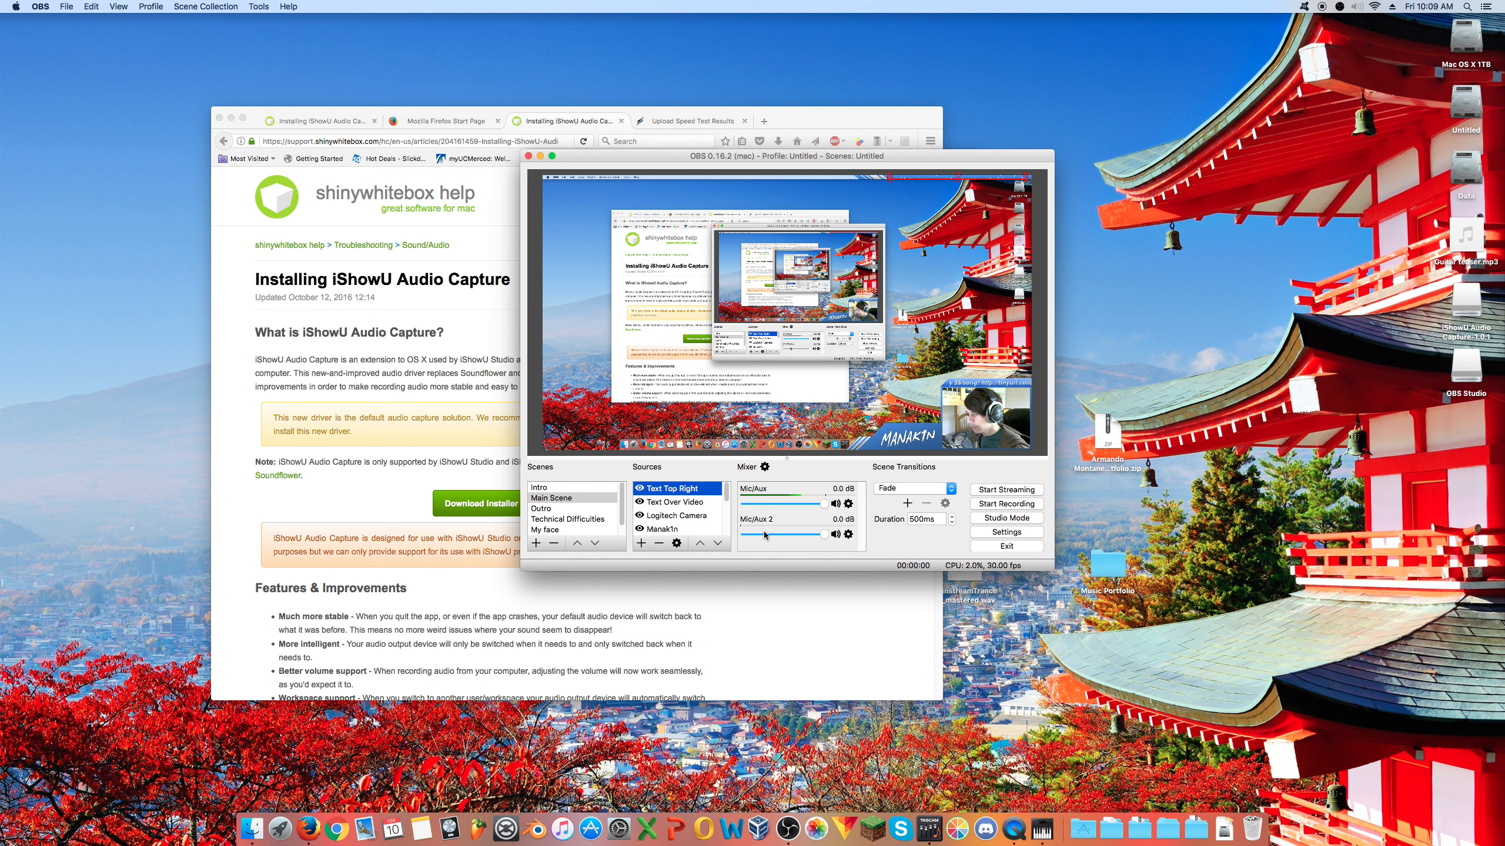
left_click(644, 504)
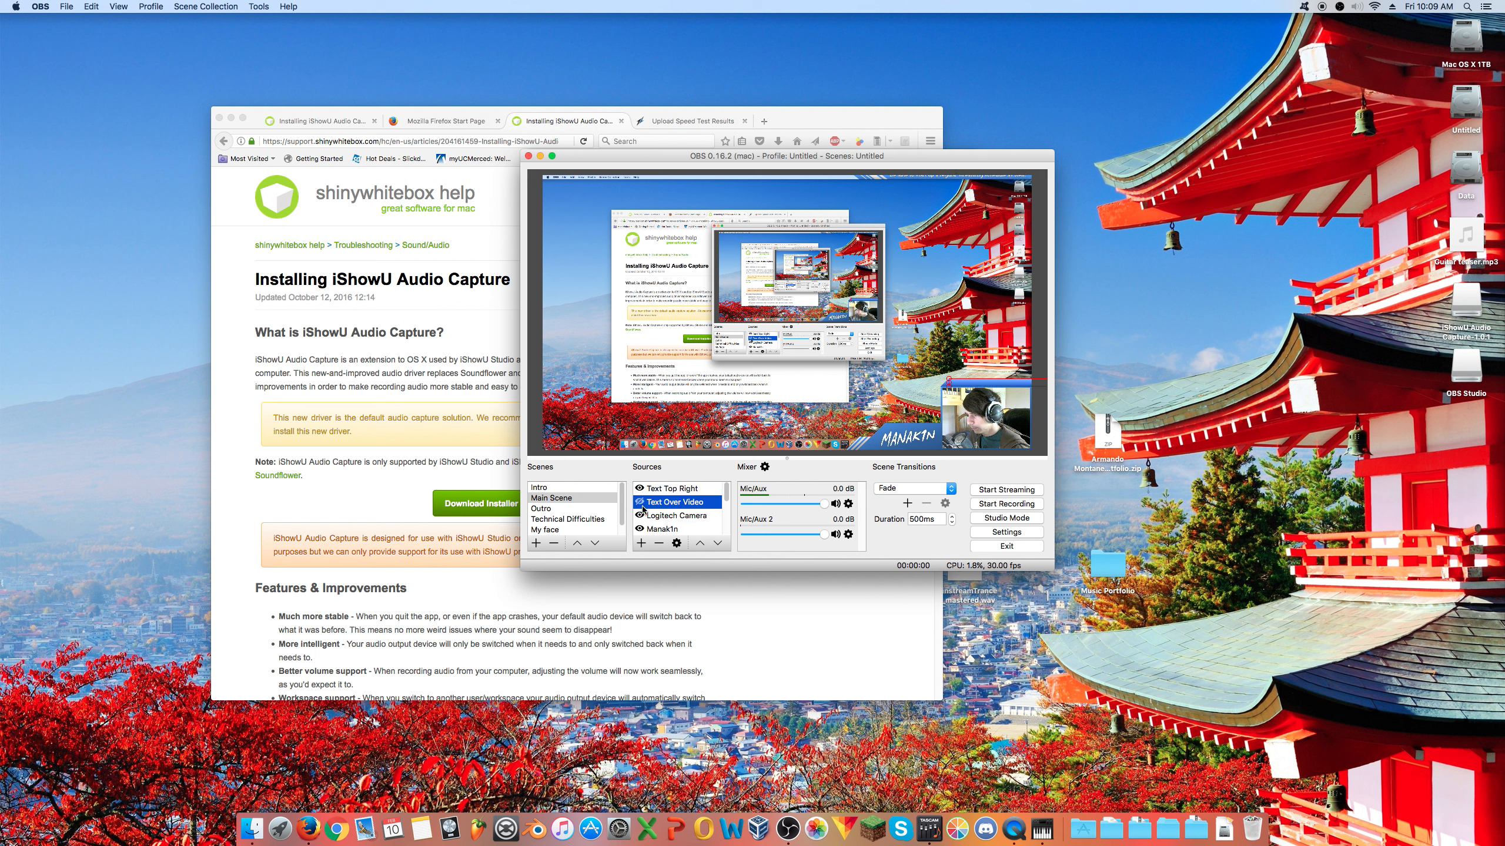
scroll(679, 519, "down", 3)
scroll(679, 519, "up", 3)
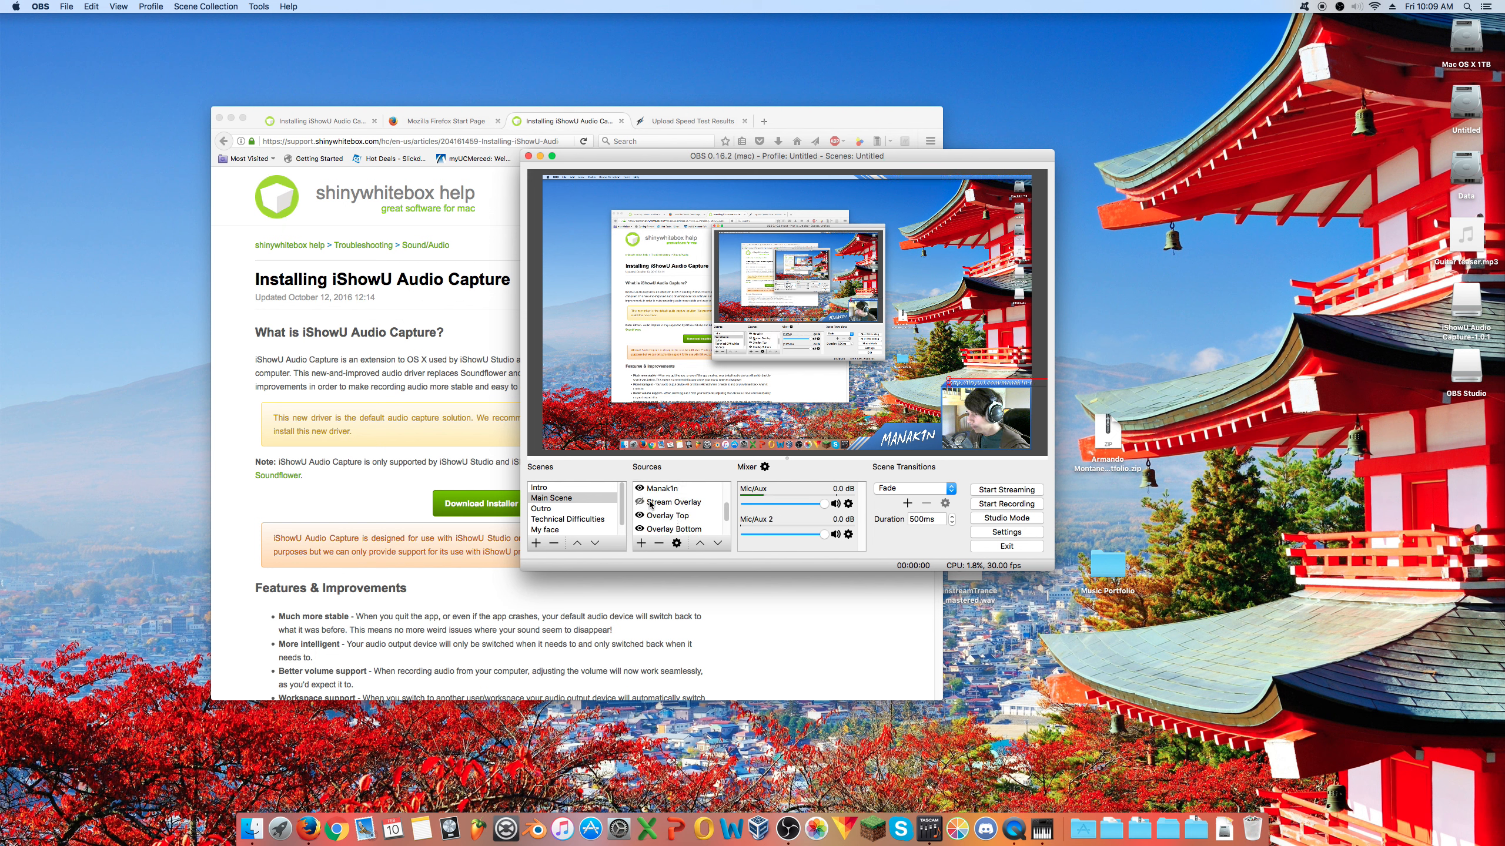
scroll(649, 504, "up", 3)
left_click(640, 531)
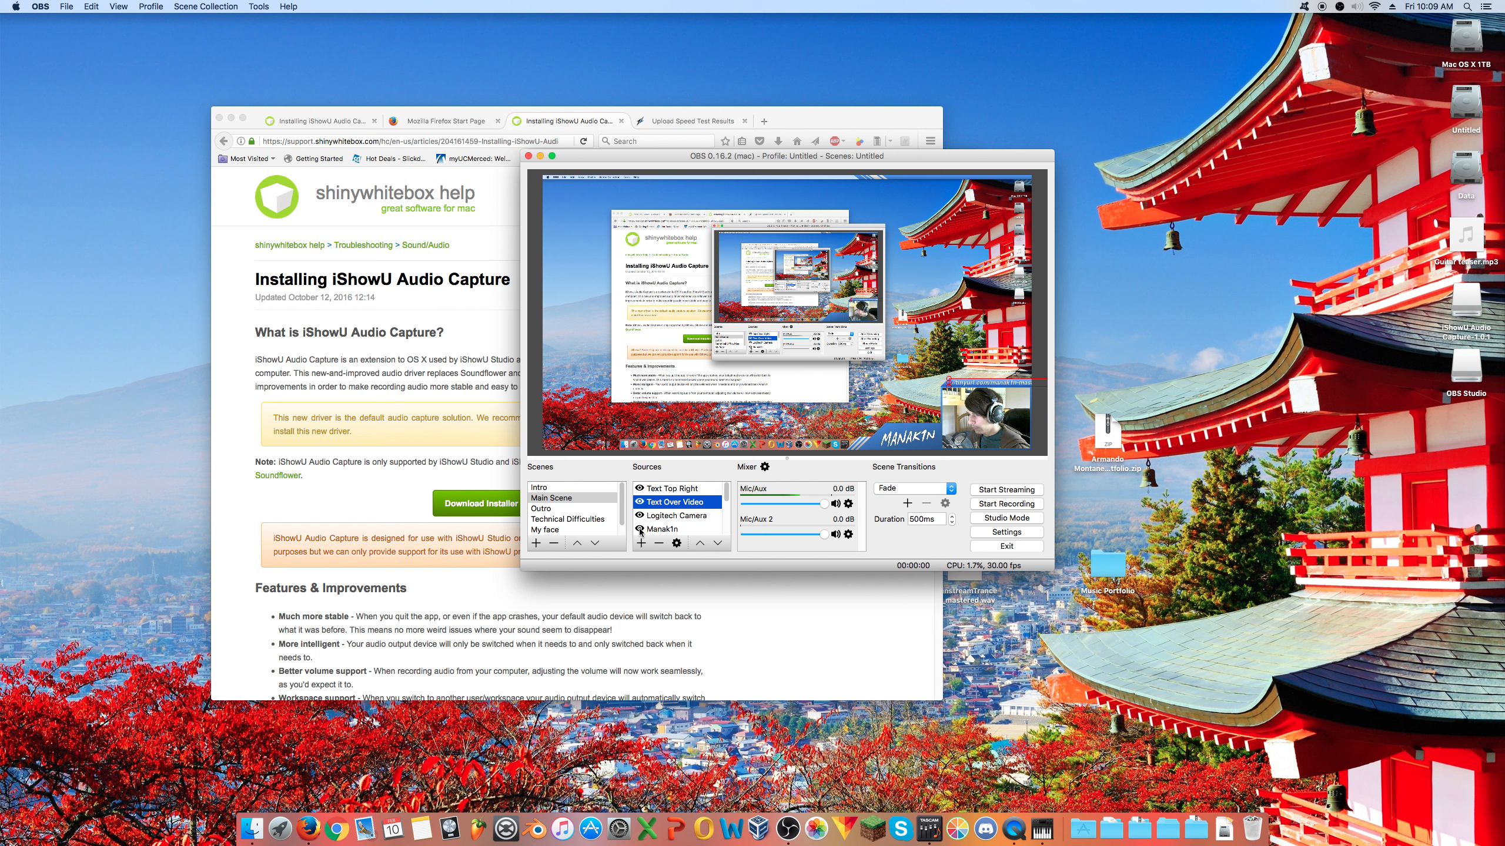
left_click(640, 530)
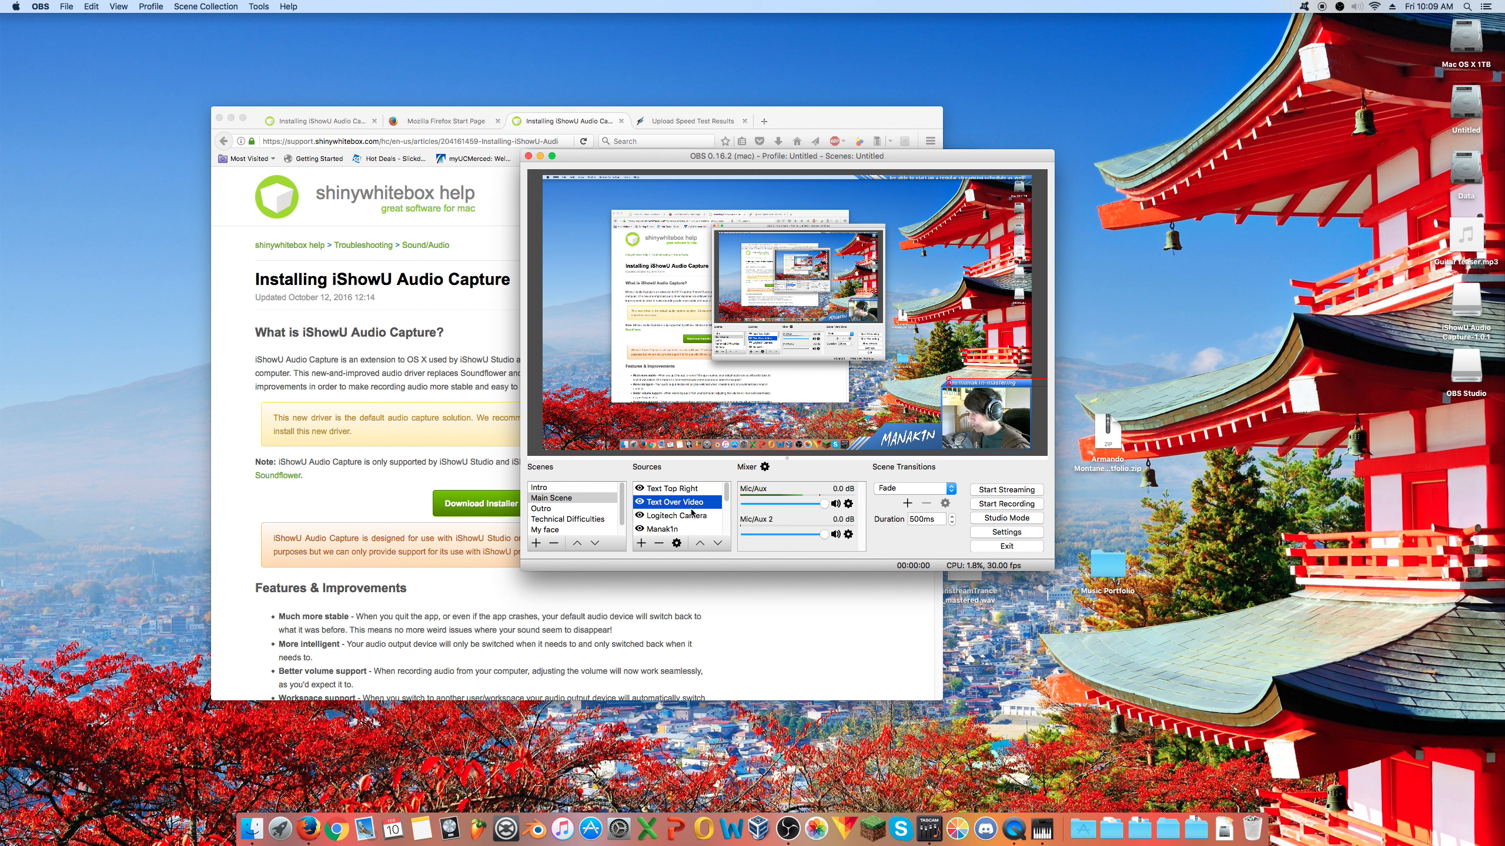
- Toggle the Main Scene's Overlay Top and Overlay Bottom off and on, and view the remaining sources down to Display Capture
scroll(675, 509, "down", 3)
left_click(640, 515)
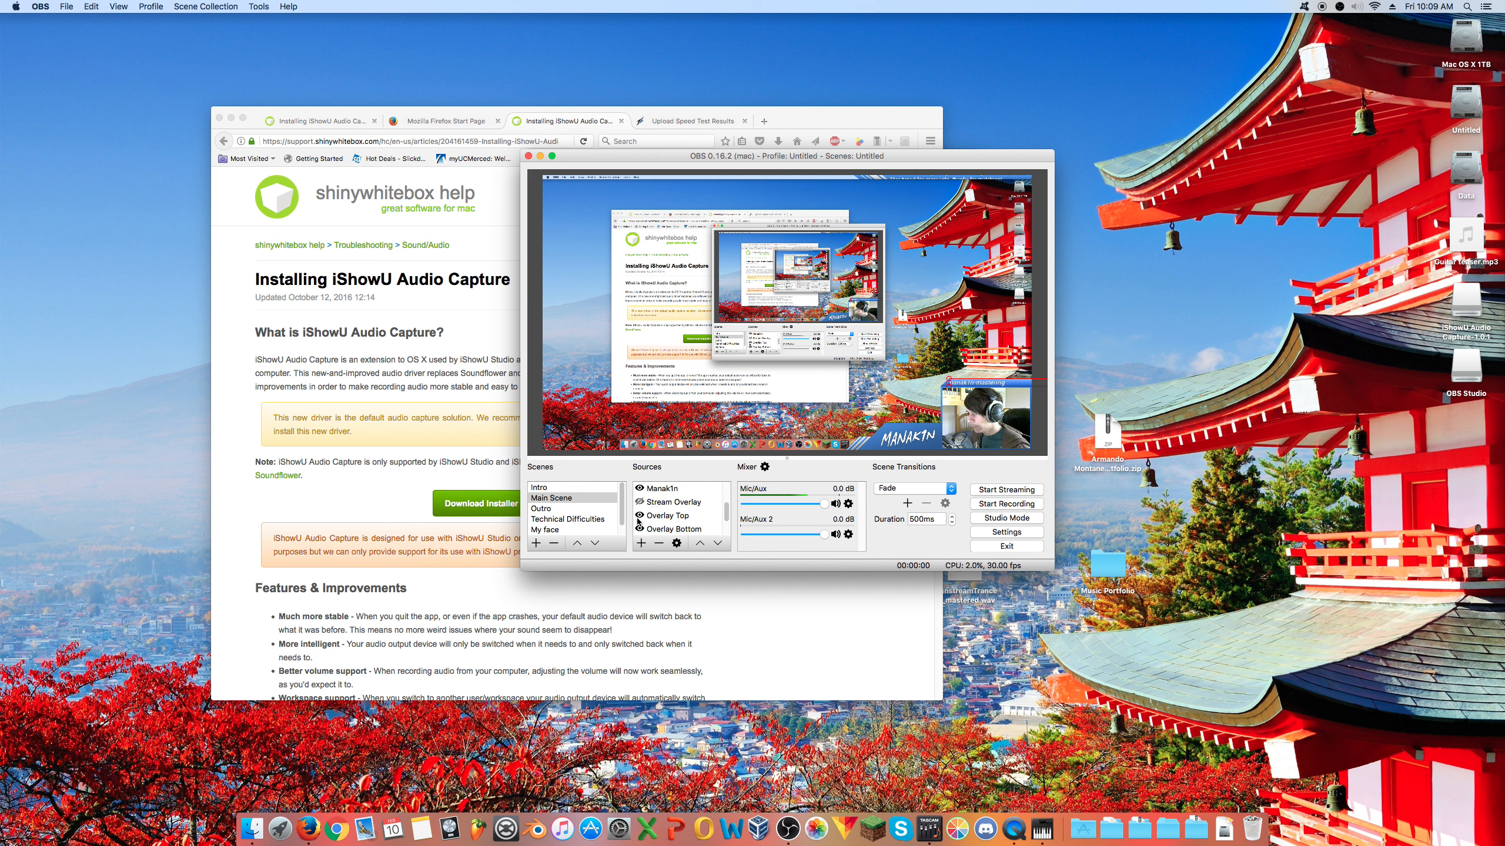
left_click(640, 515)
left_click(639, 528)
left_click(639, 528)
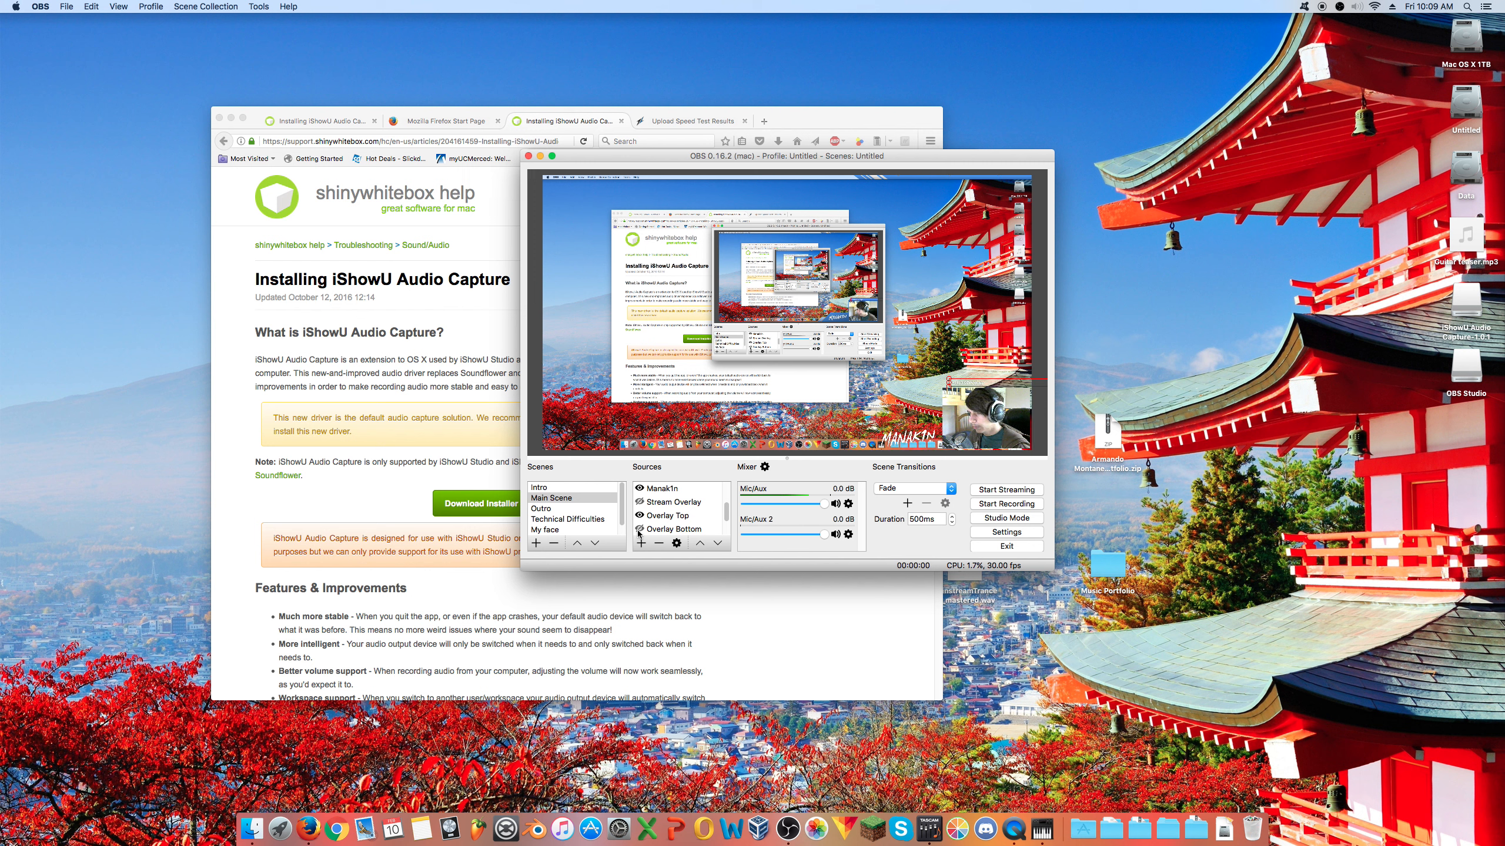
scroll(680, 523, "down", 2)
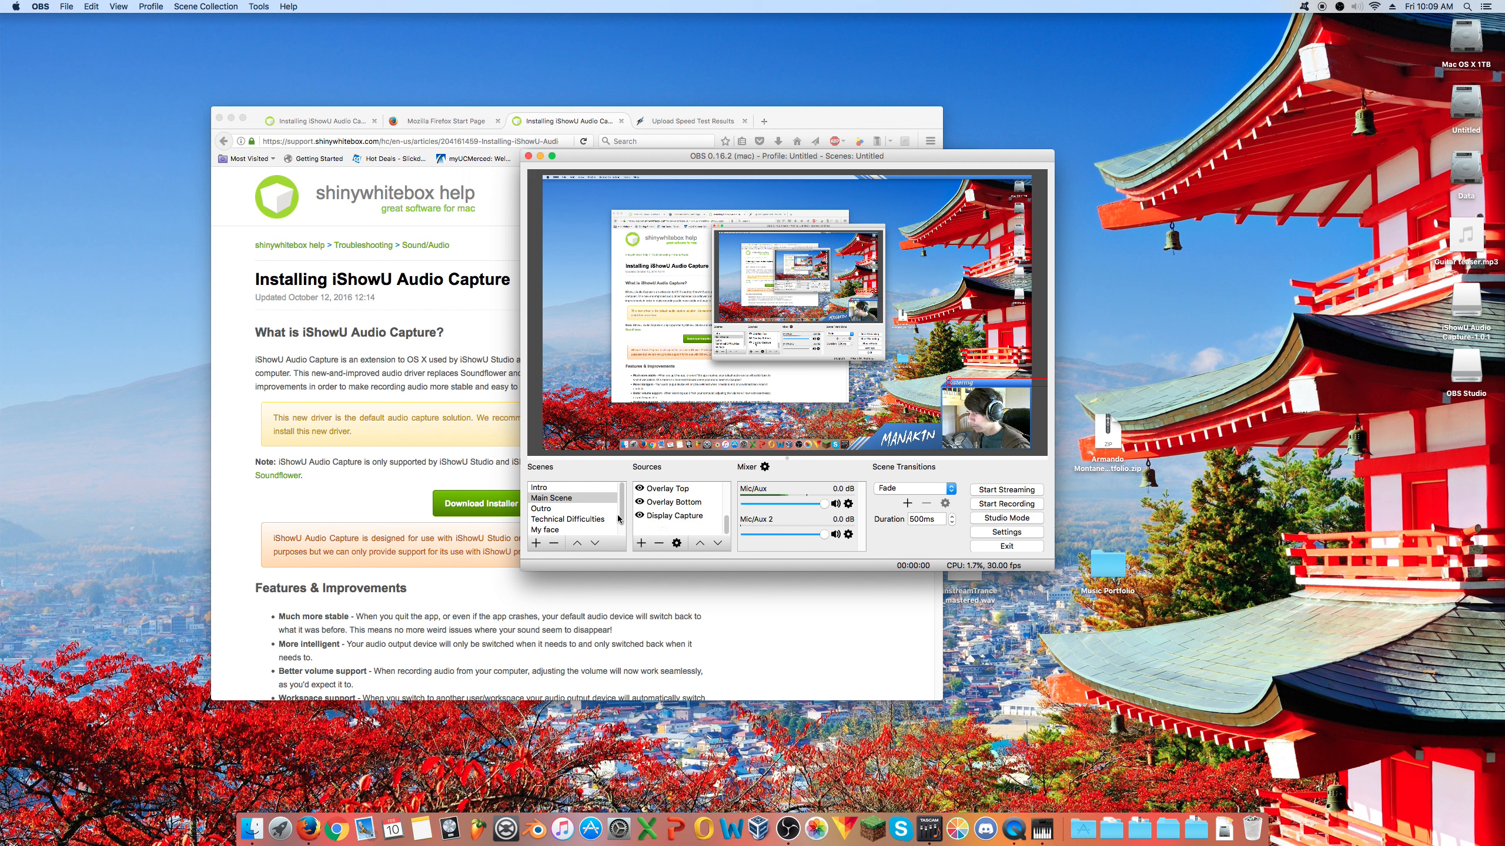
- Toggle the Main Scene's Display Capture source off and on to preview its effect
left_click(640, 515)
left_click(640, 514)
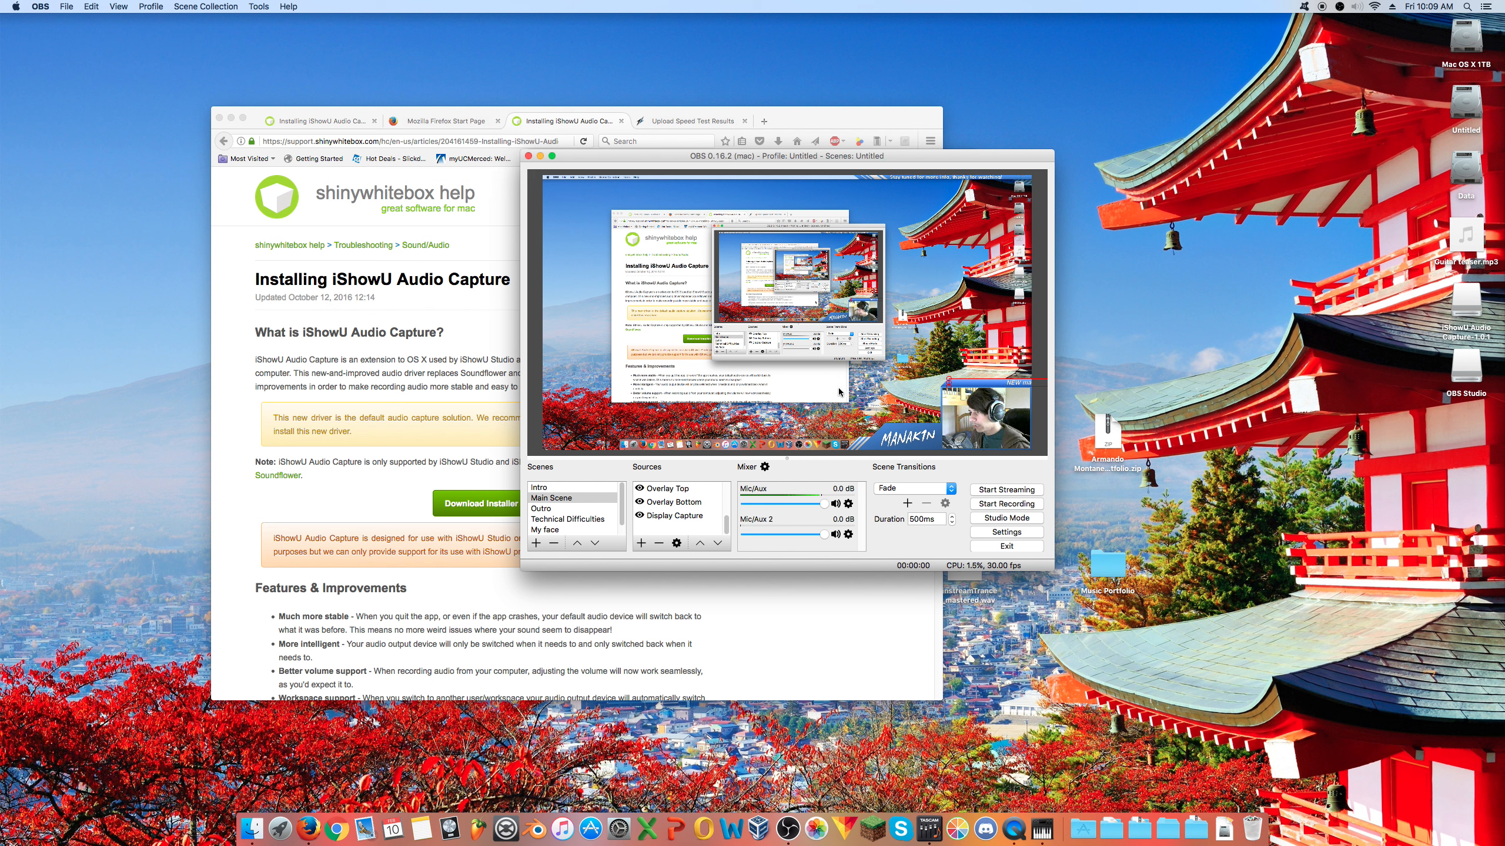
scroll(699, 525, "up", 3)
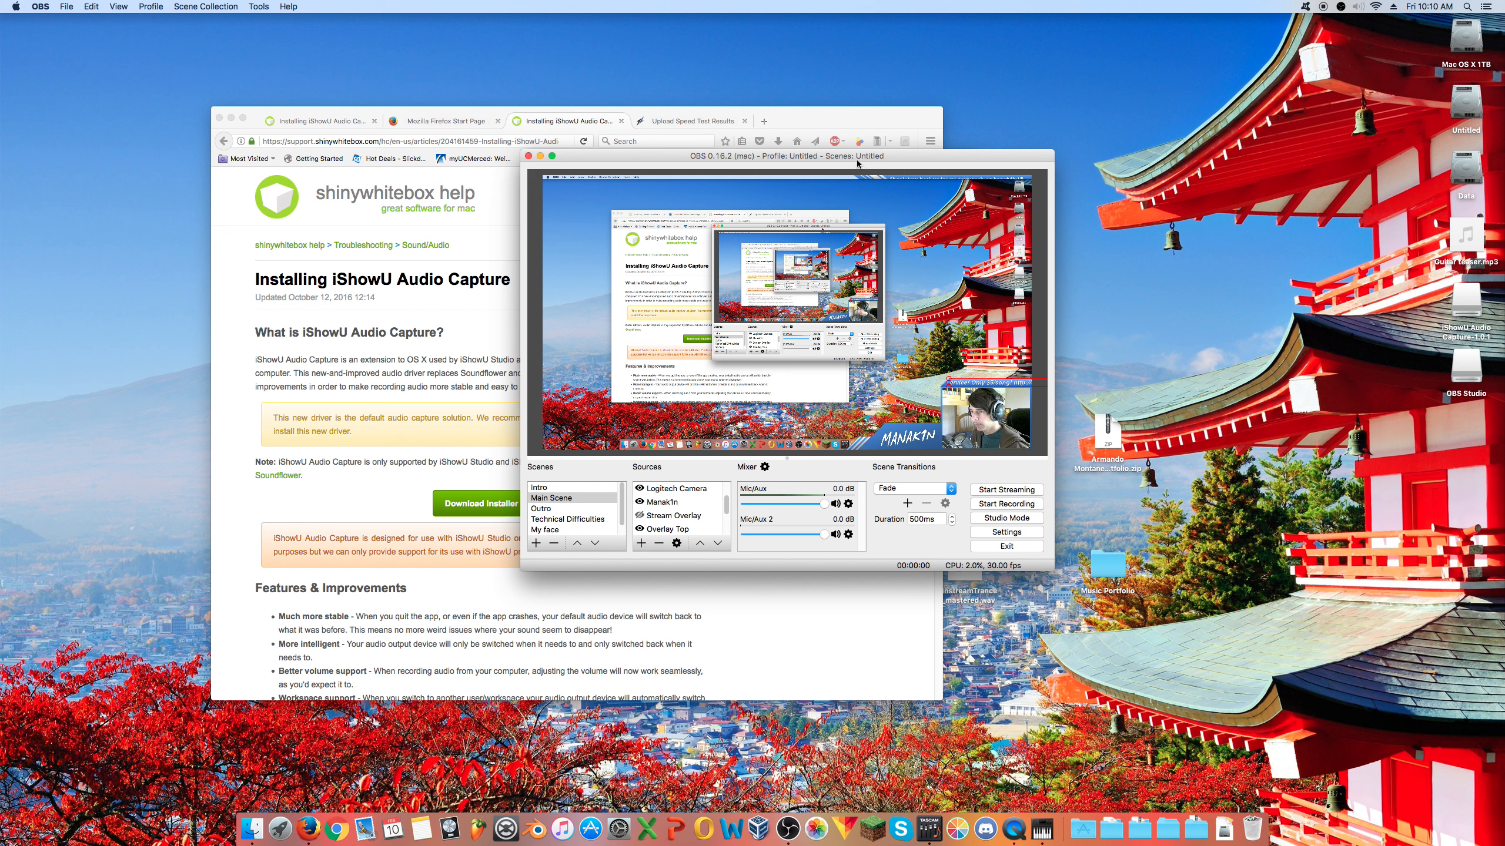
- Hide the Main Scene's text sources, Logitech Camera, Manak1n, Overlay Top and Overlay Bottom, leaving only Display Capture visible
left_click_drag(845, 157, 852, 152)
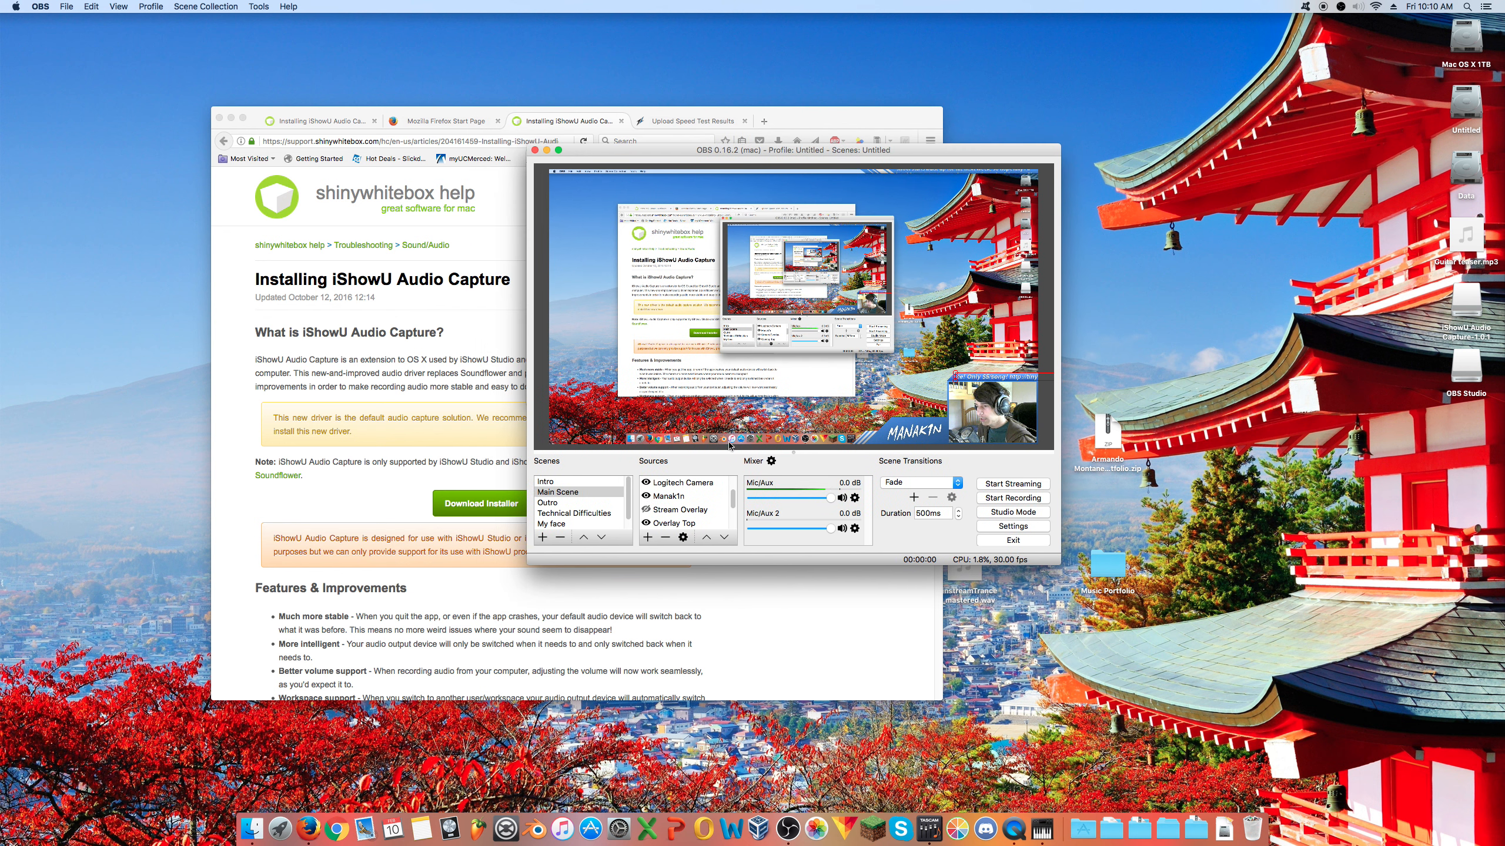
scroll(649, 499, "up", 2)
left_click(649, 497)
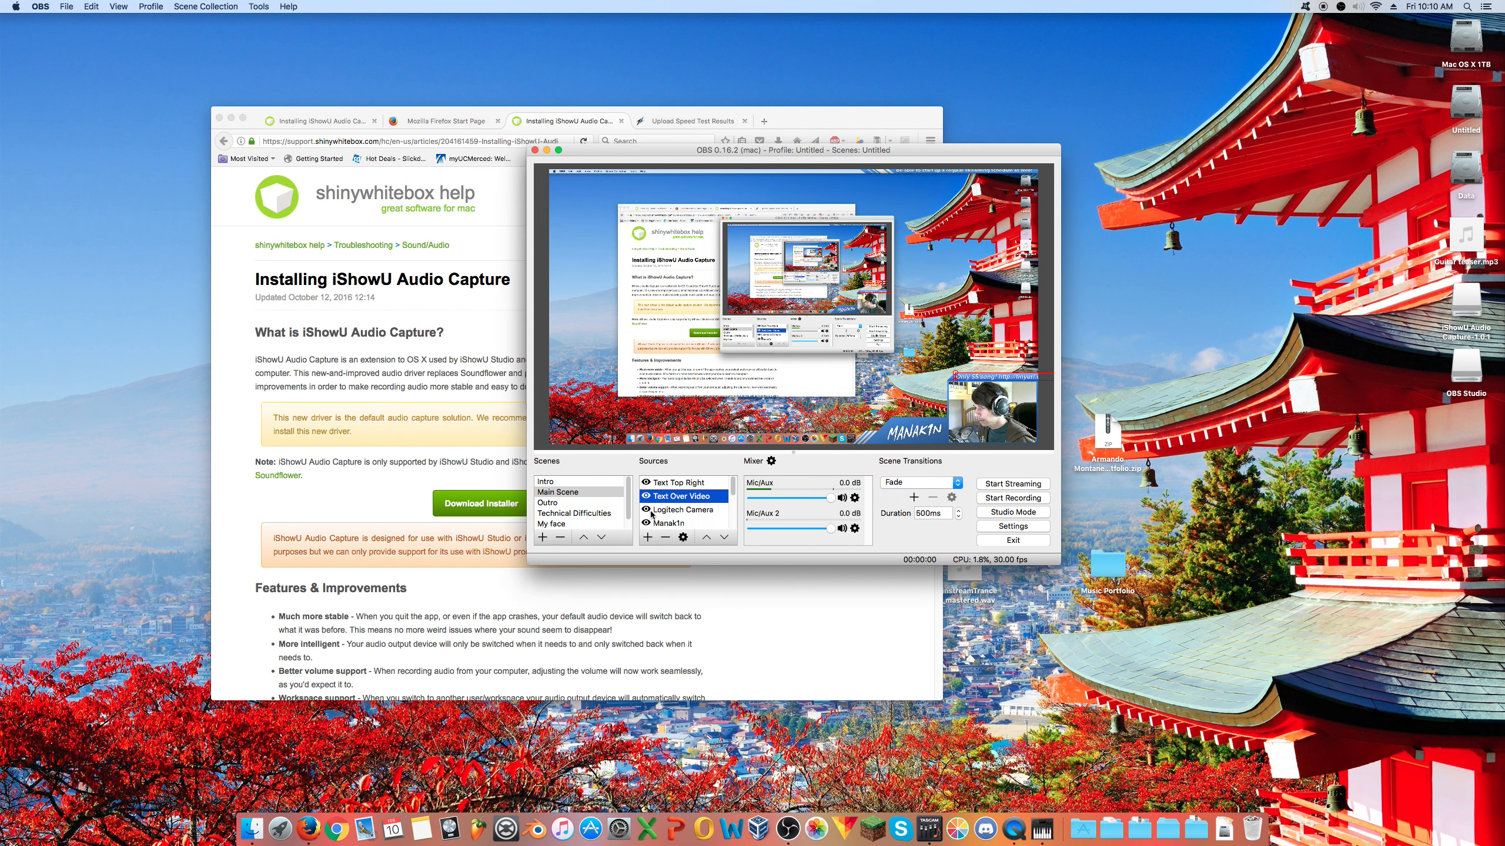
left_click(646, 482)
left_click(646, 509)
scroll(648, 508, "down", 3)
left_click(646, 482)
left_click(645, 510)
left_click(646, 522)
scroll(648, 525, "down", 2)
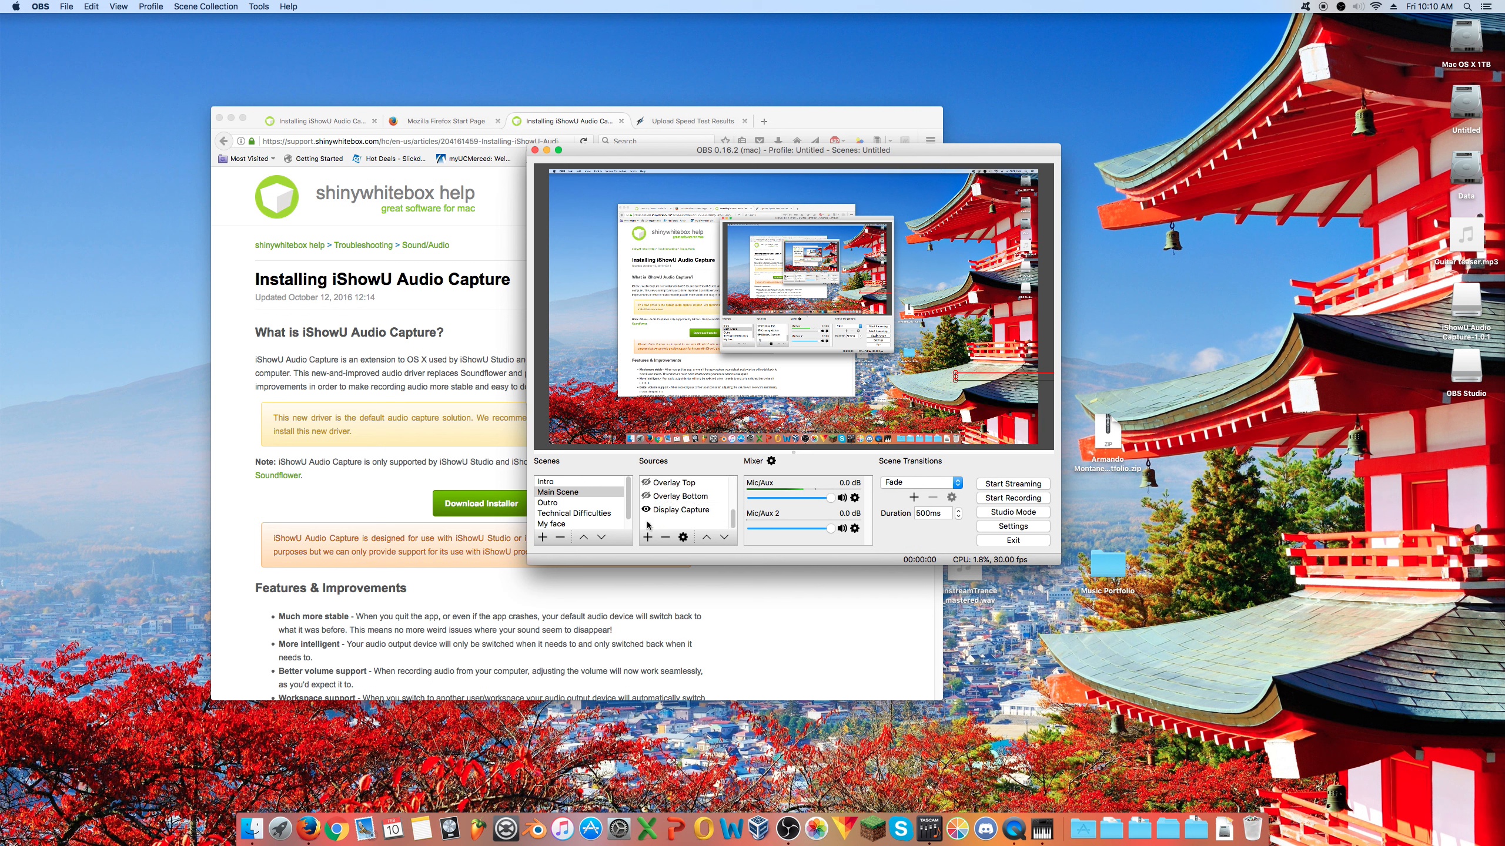
scroll(647, 522, "up", 5)
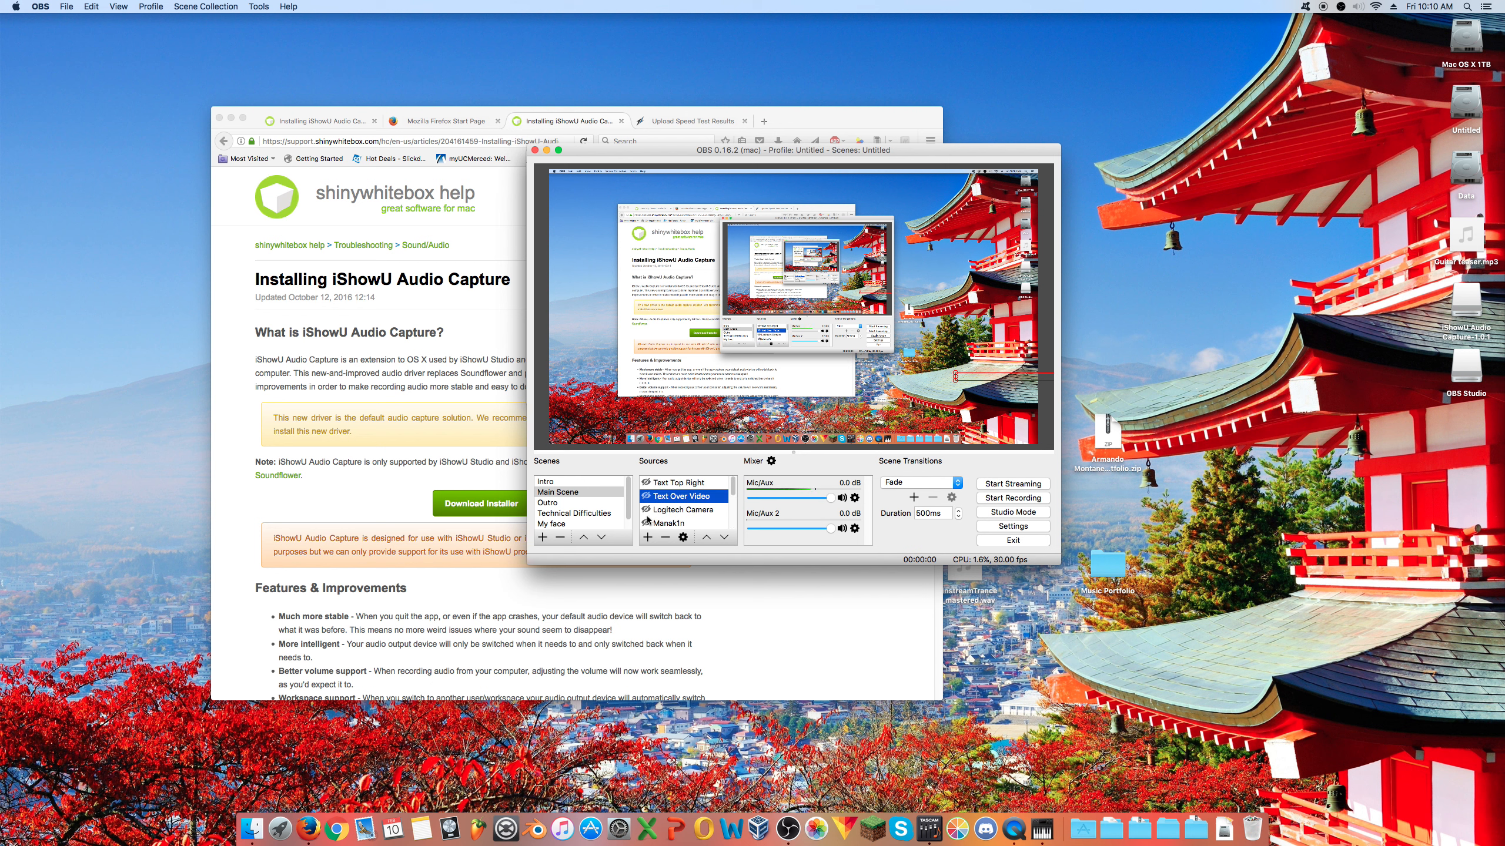
- Show the Logitech Camera again, followed by both text sources, Manak1n, Overlay Top and Overlay Bottom in the Main Scene
left_click(646, 510)
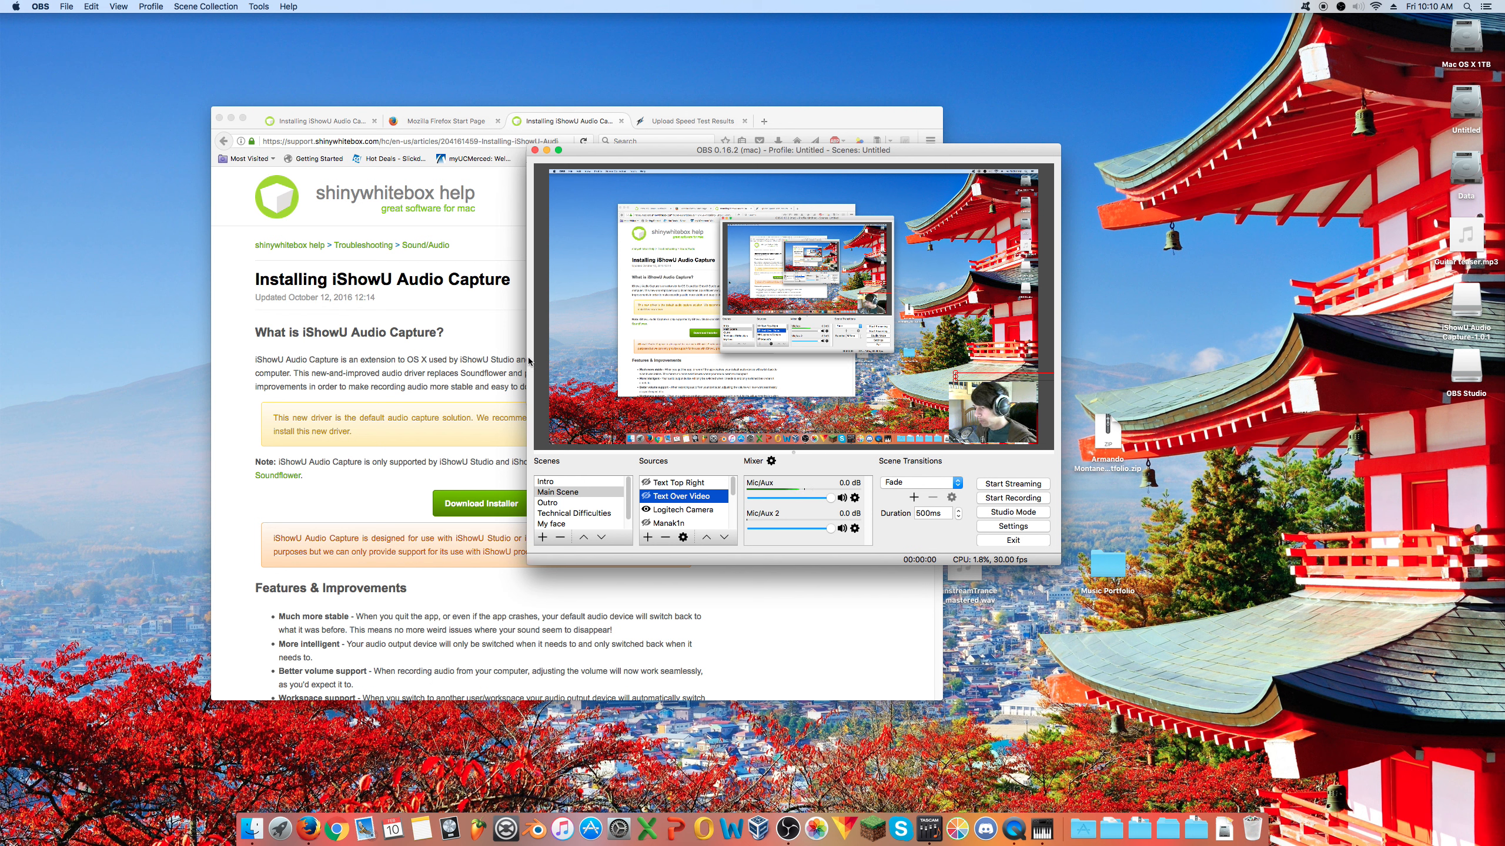
left_click(646, 482)
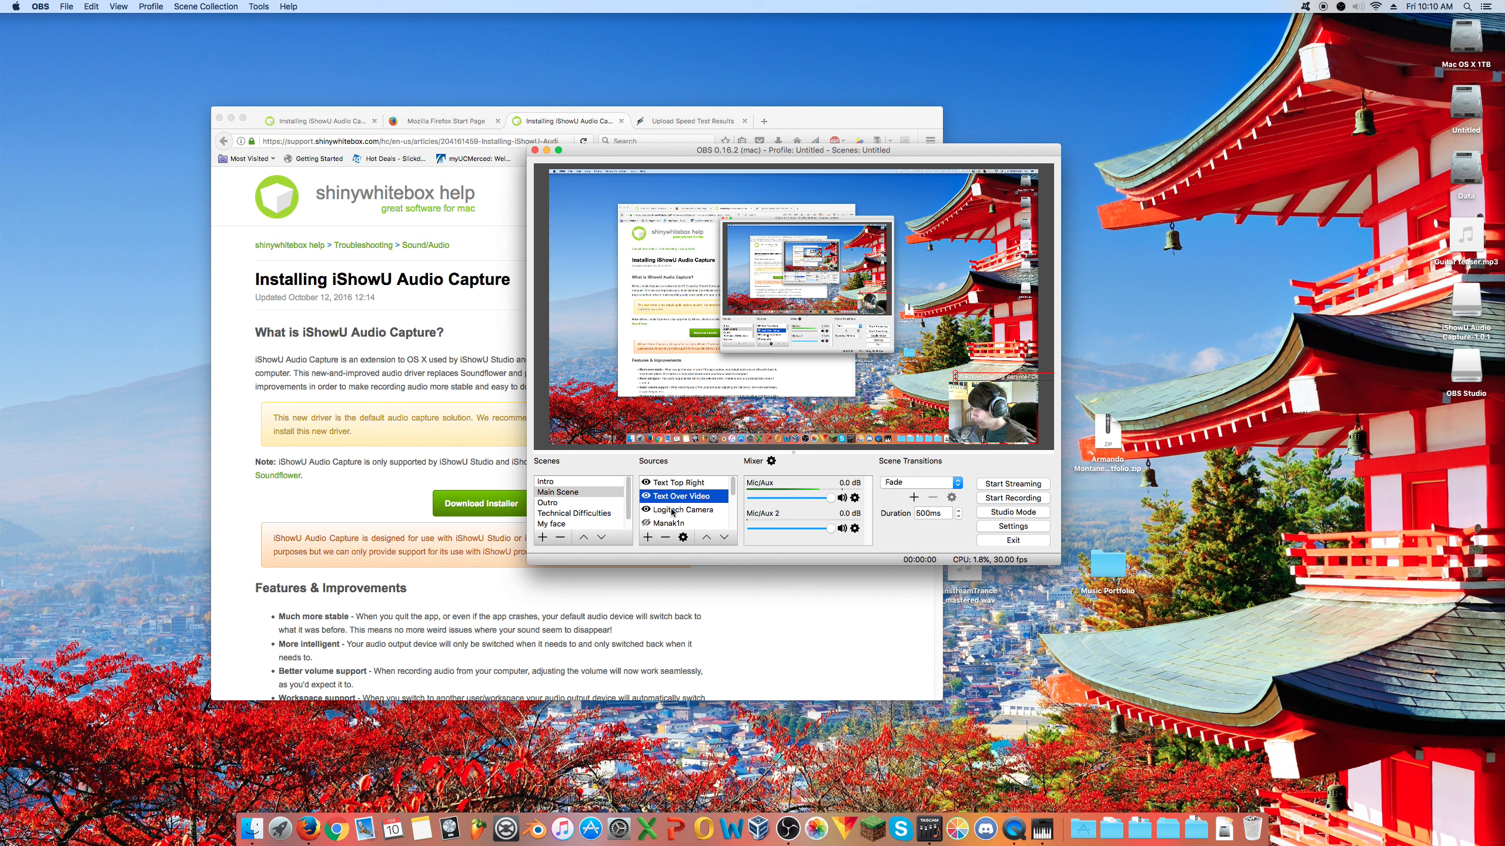
scroll(672, 512, "down", 3)
left_click(646, 482)
scroll(650, 497, "up", 3)
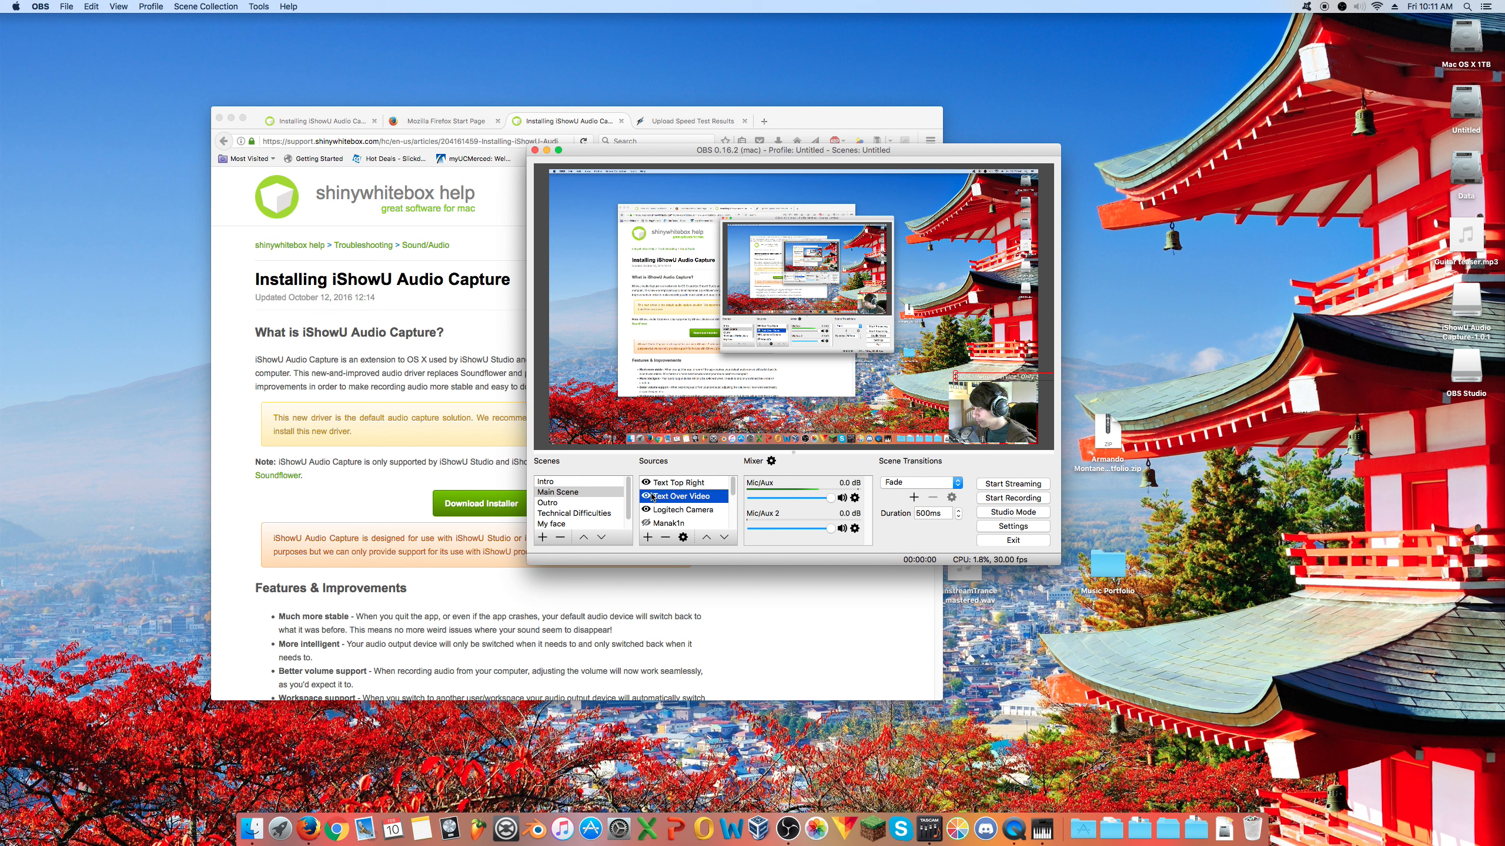
scroll(651, 519, "down", 2)
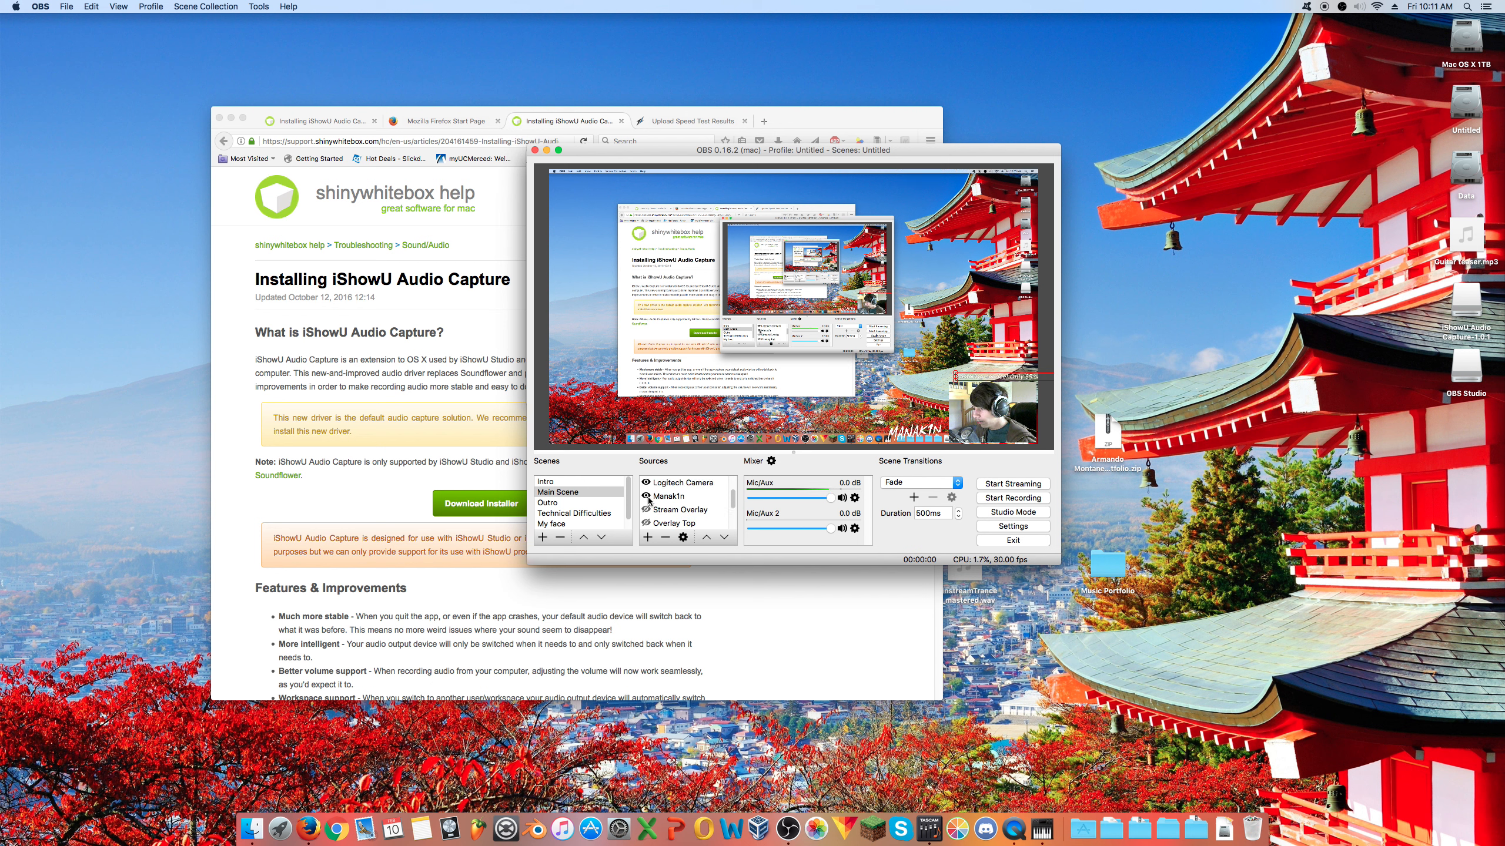
left_click(647, 523)
scroll(657, 516, "down", 3)
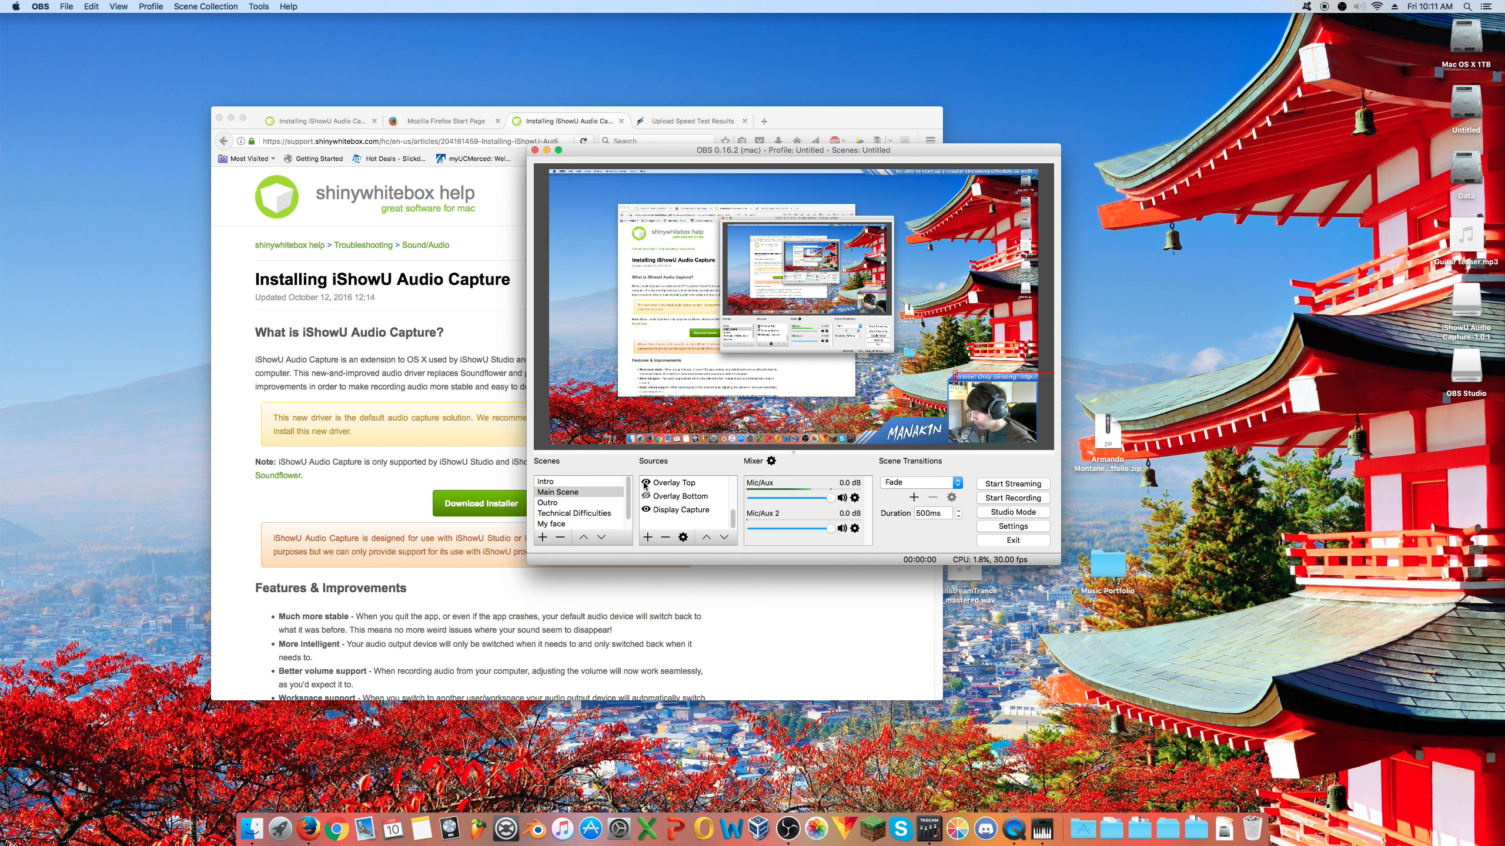
- Move the OBS window slightly aside and select the Main Scene's Text Top Right source
scroll(649, 504, "up", 3)
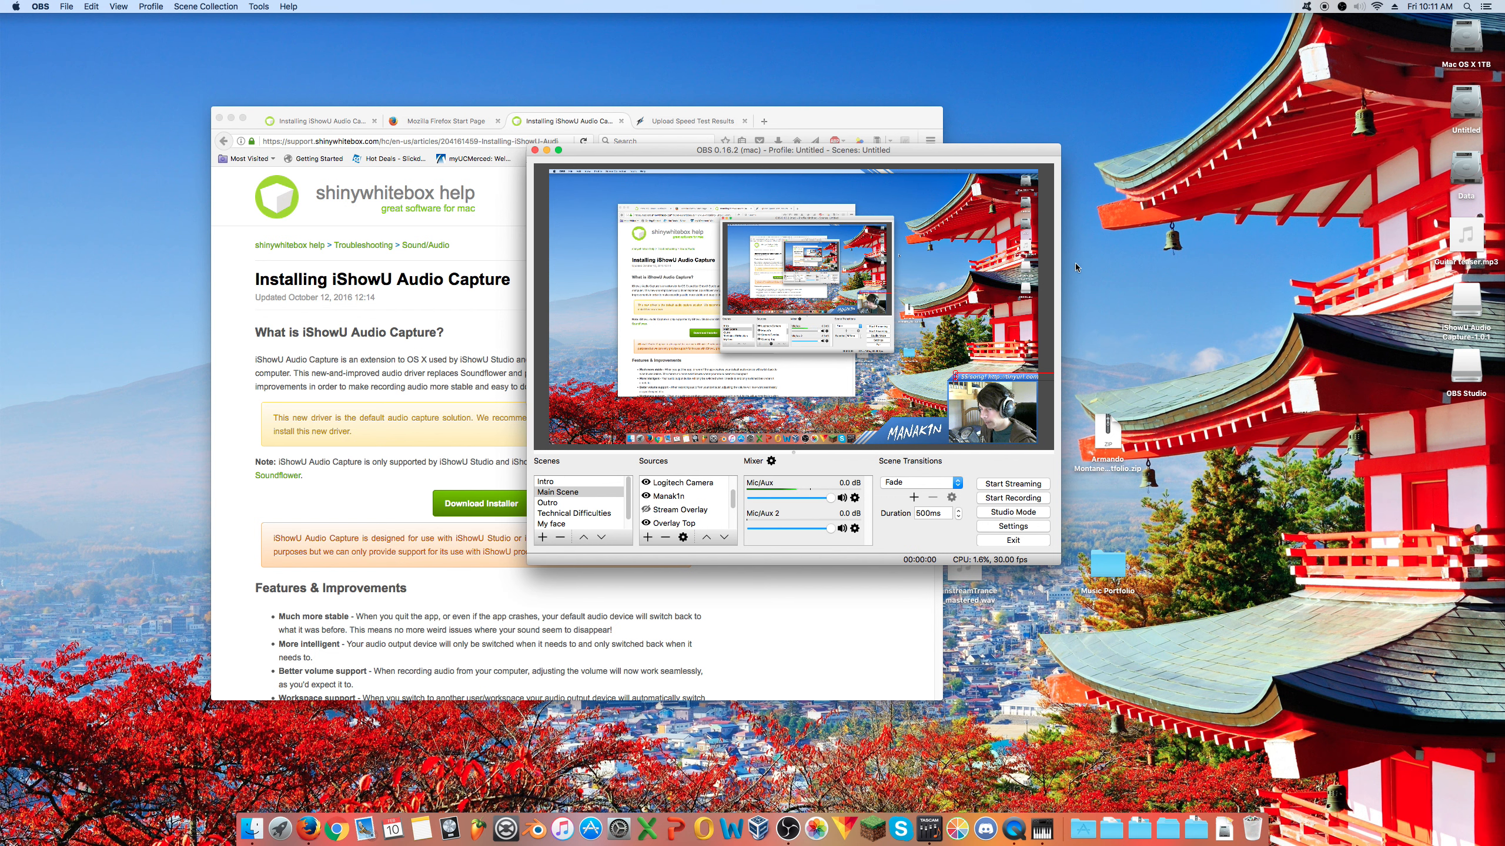
left_click_drag(882, 158, 774, 144)
scroll(681, 498, "up", 2)
left_click(677, 478)
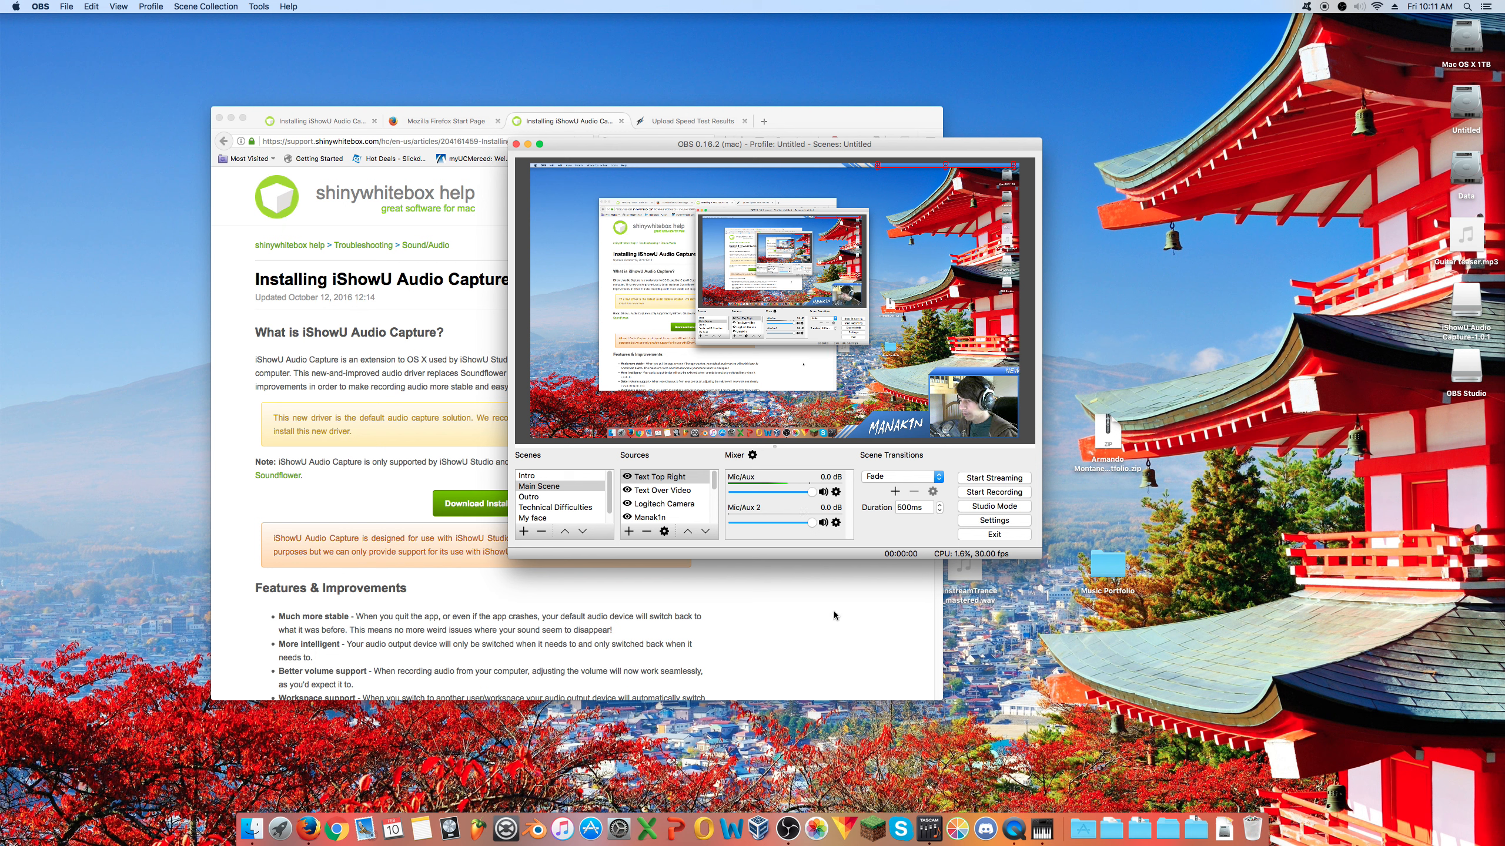